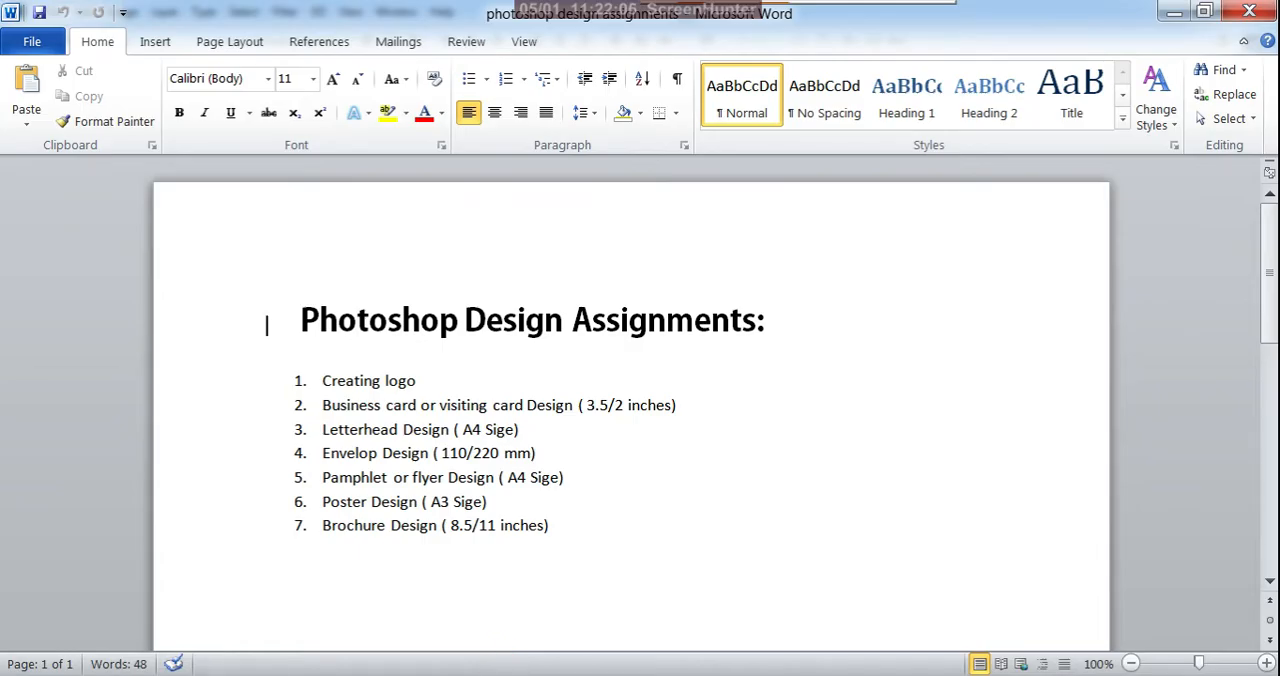
- Switch to Photoshop and read the brochure definition and its uses in brochure information.psd
left_click(508, 675)
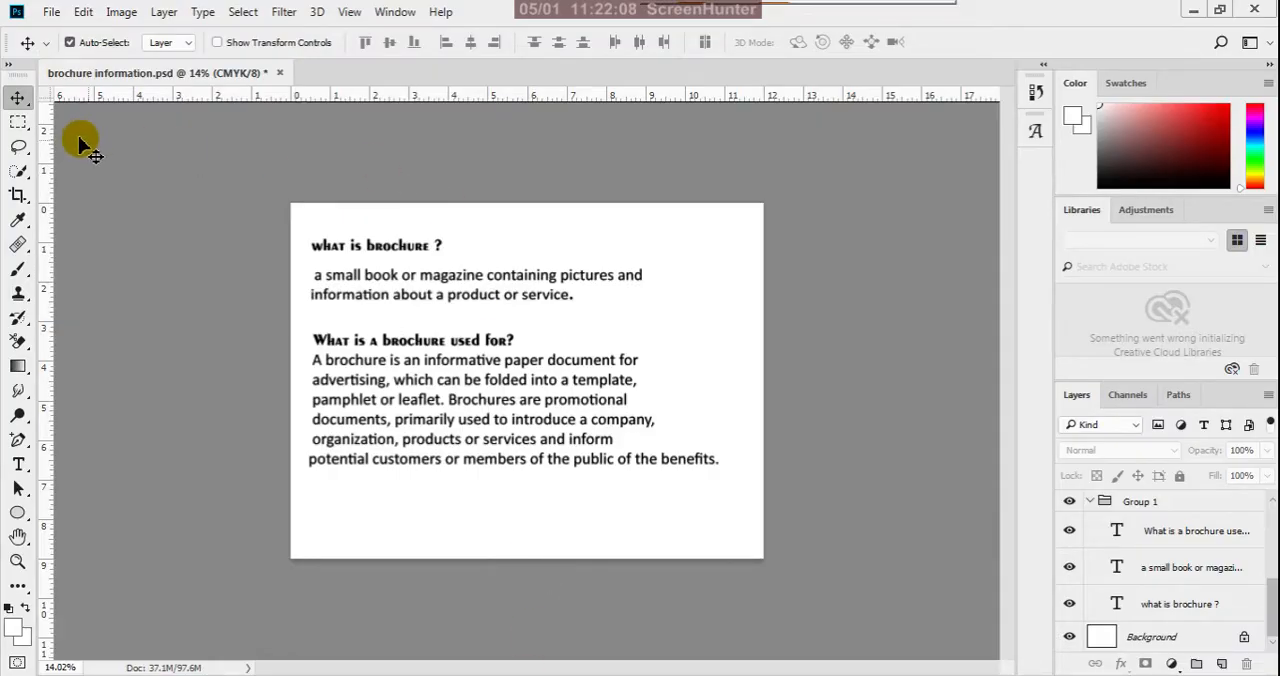
scroll(386, 190, "up", 4)
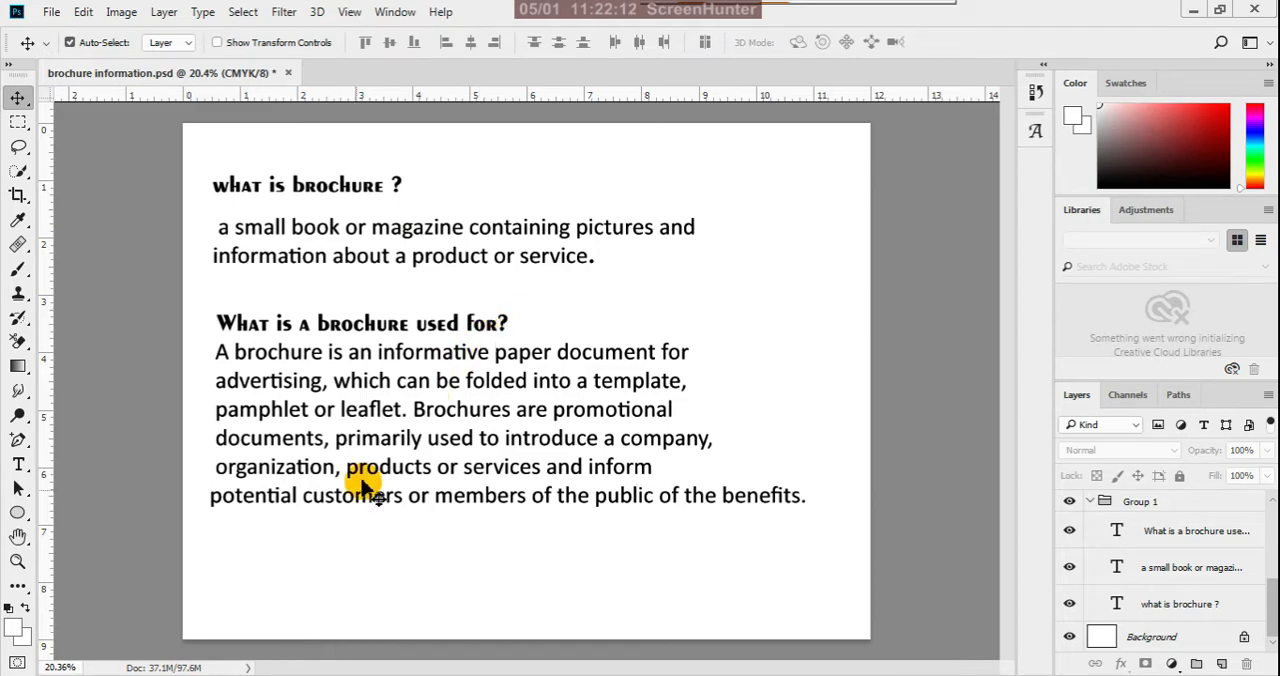
scroll(766, 349, "down", 2)
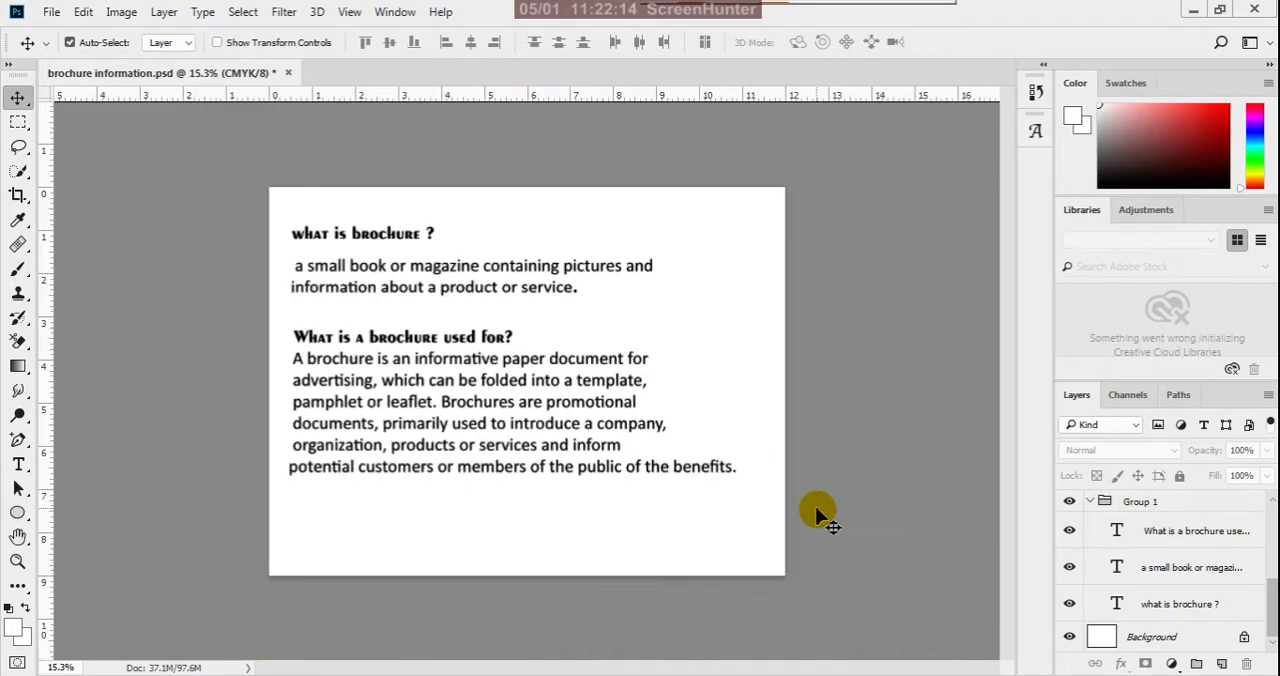
scroll(491, 200, "up", 2)
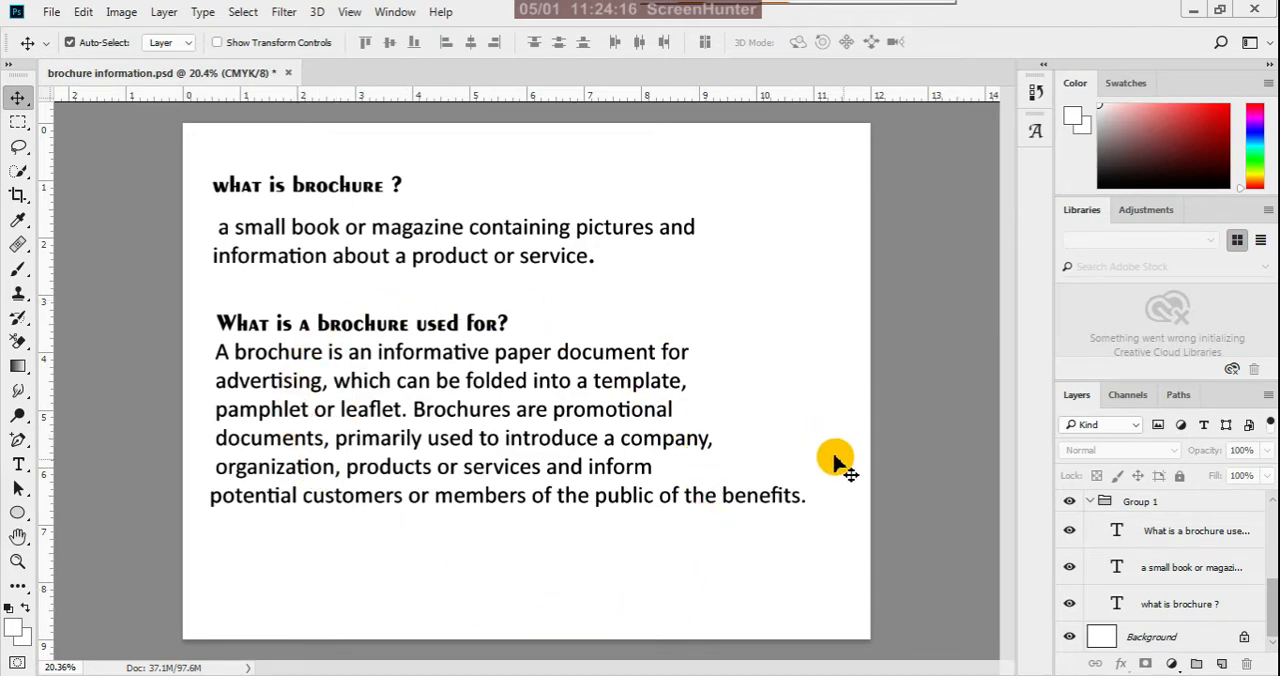
- Collapse and hide Group 1, and show text layer 2 about what a brochure should include
scroll(1190, 575, "up", 1)
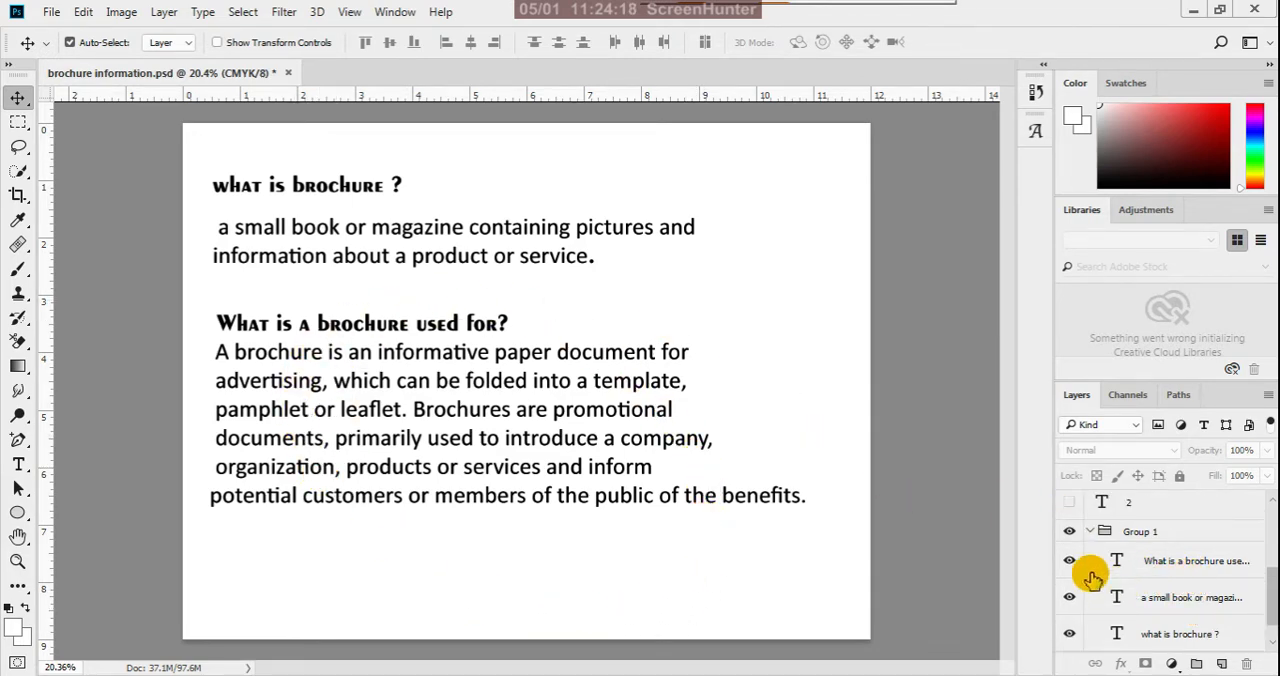
left_click(1089, 531)
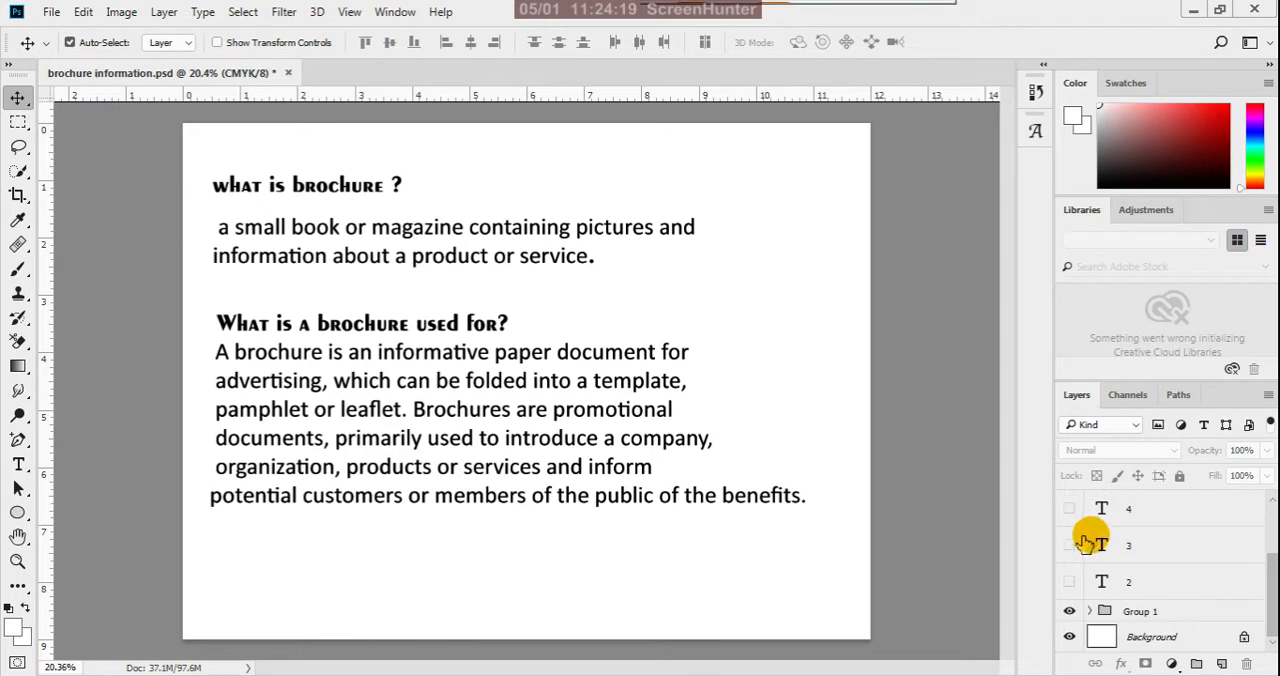
left_click(1069, 612)
left_click(1070, 584)
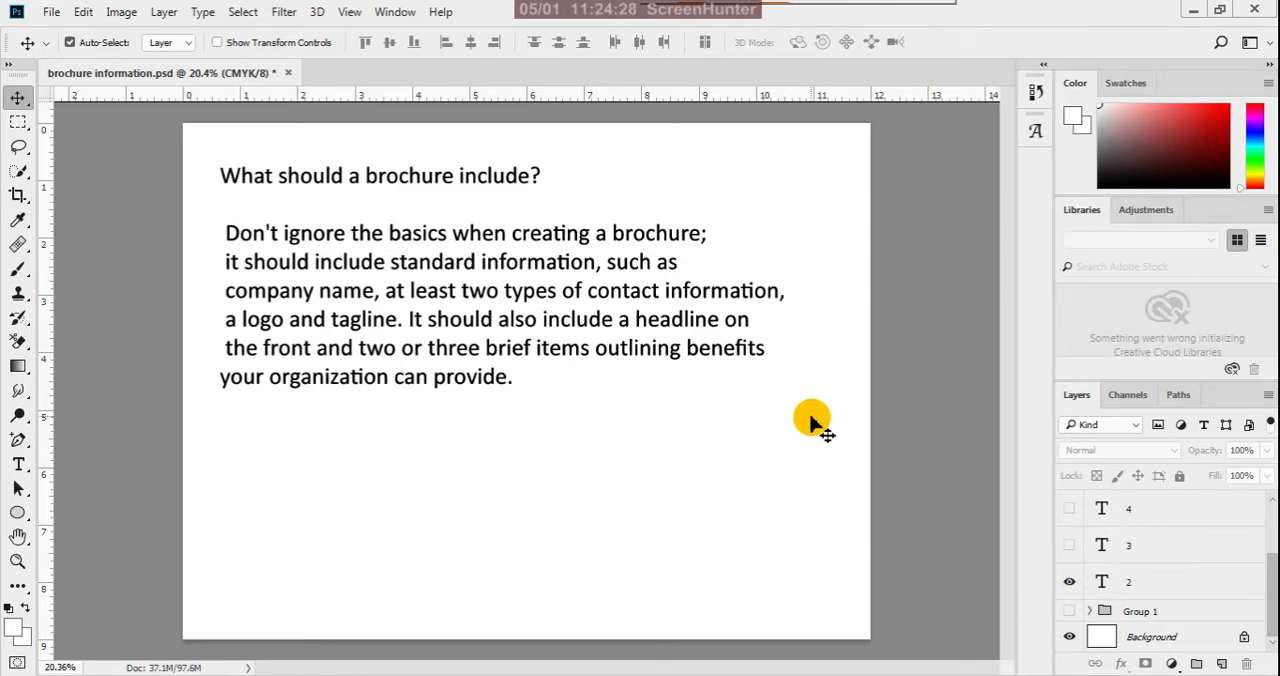
- Read the text on what a brochure should include, and swap it for text layer 3 on standard brochure sizes
scroll(530, 192, "up", 3)
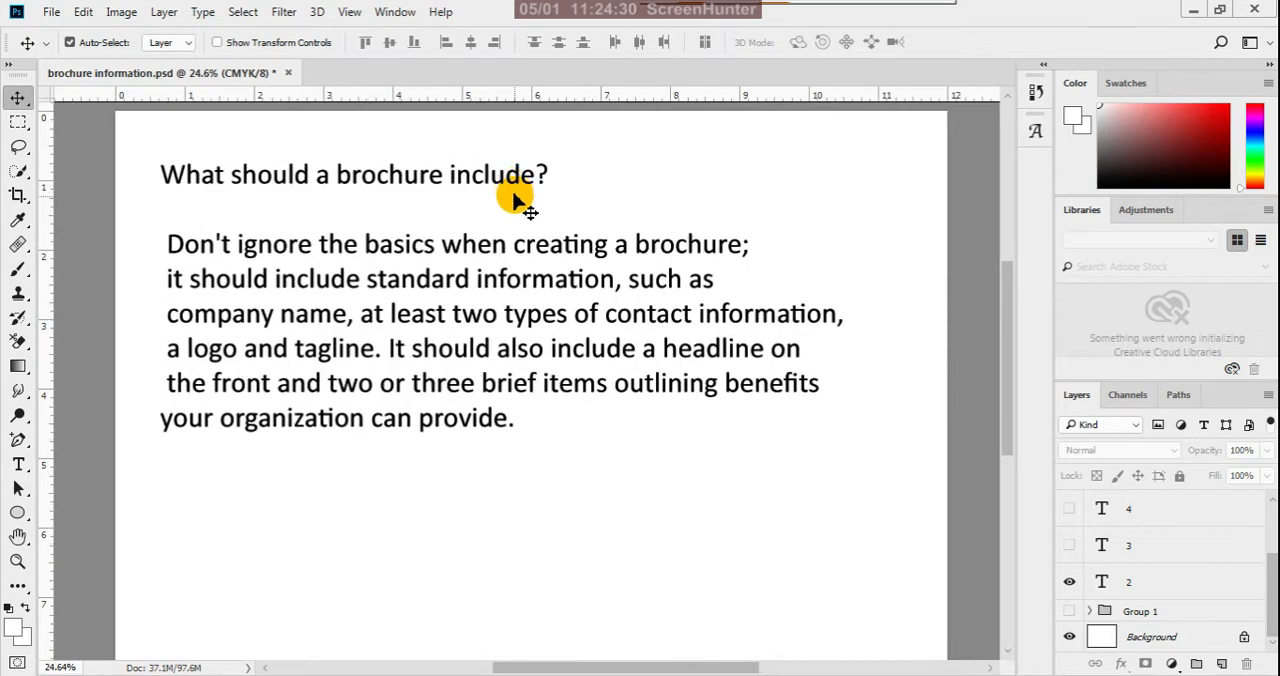
scroll(643, 352, "down", 3)
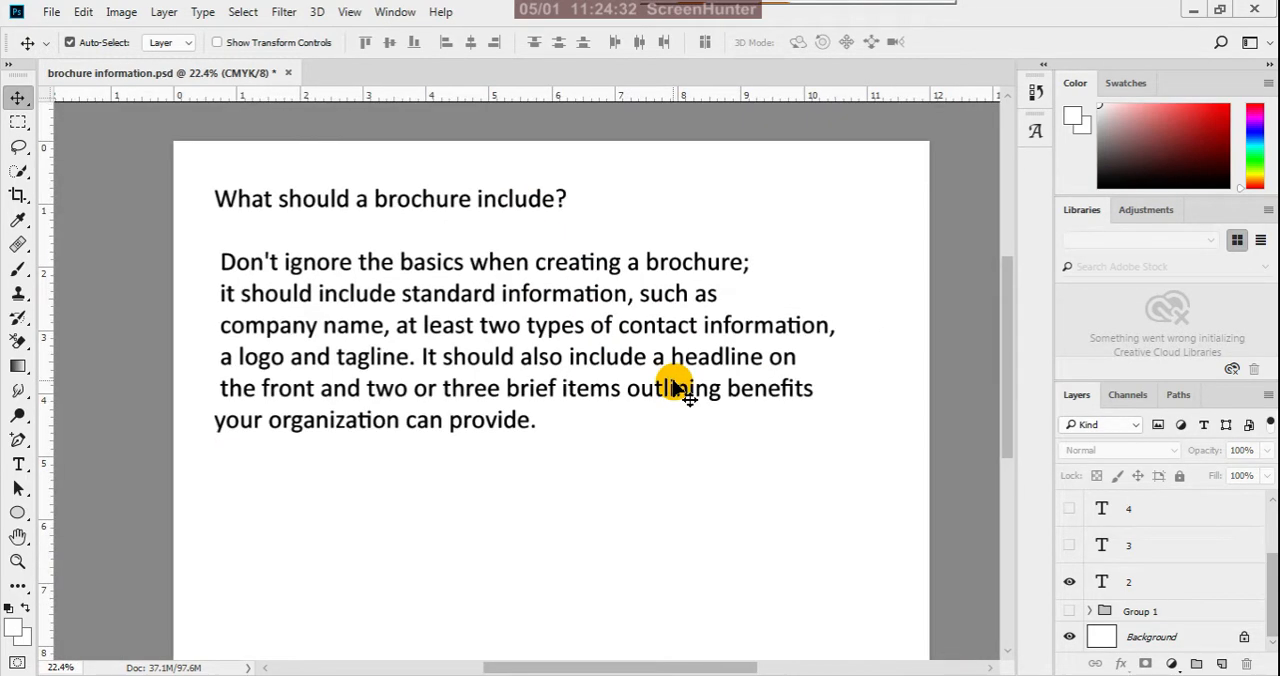
scroll(612, 232, "up", 3)
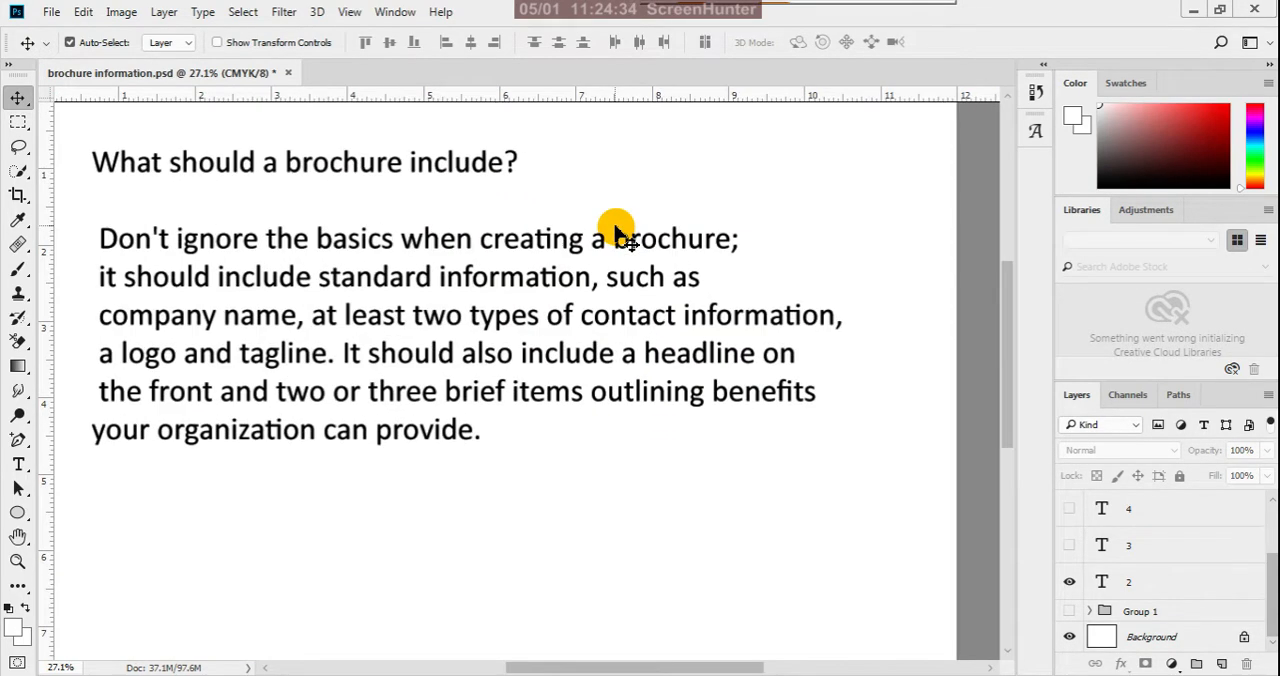
key("space")
left_click_drag(612, 236, 656, 368)
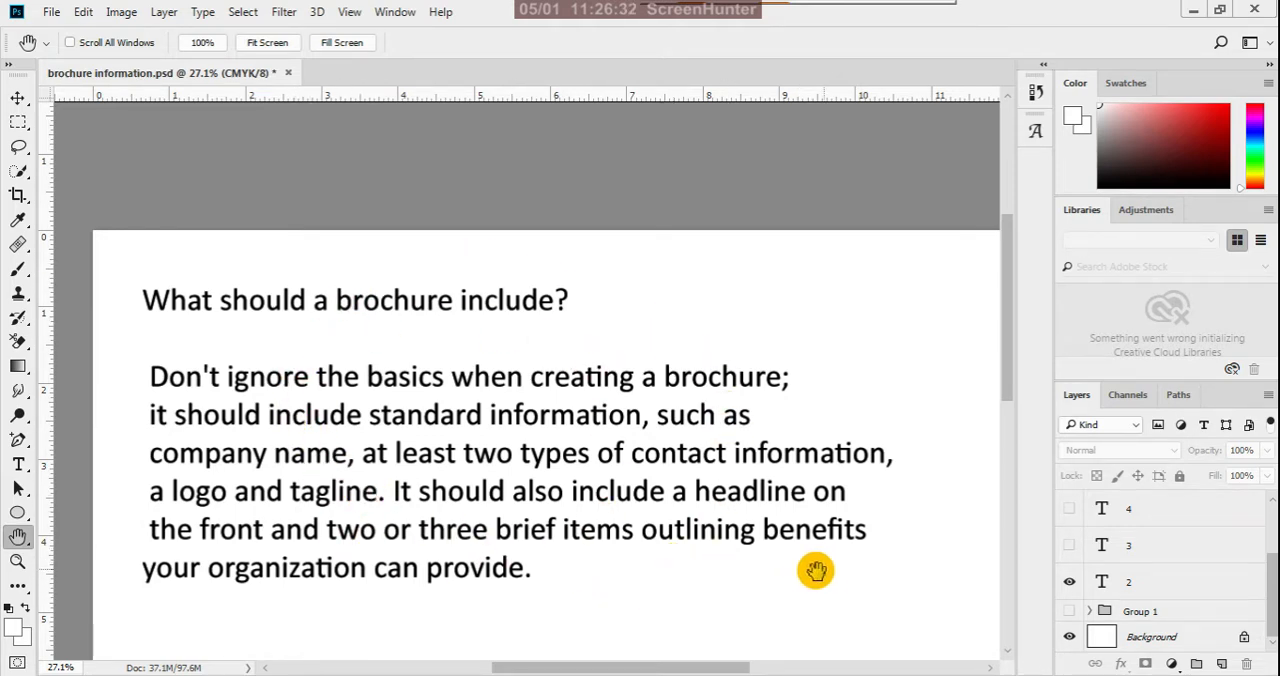
left_click(1069, 582)
left_click(1069, 547)
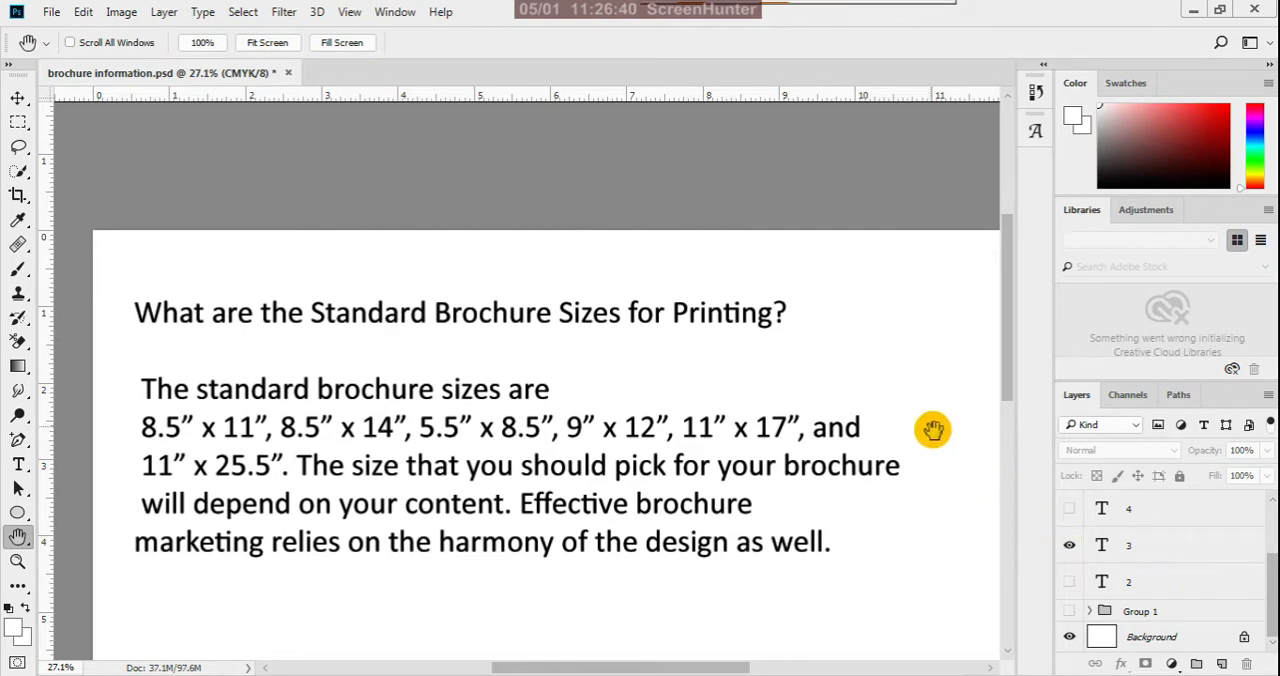
- Hide text layer 3 and show text layer 4 about creating effective brochures
scroll(839, 314, "down", 1)
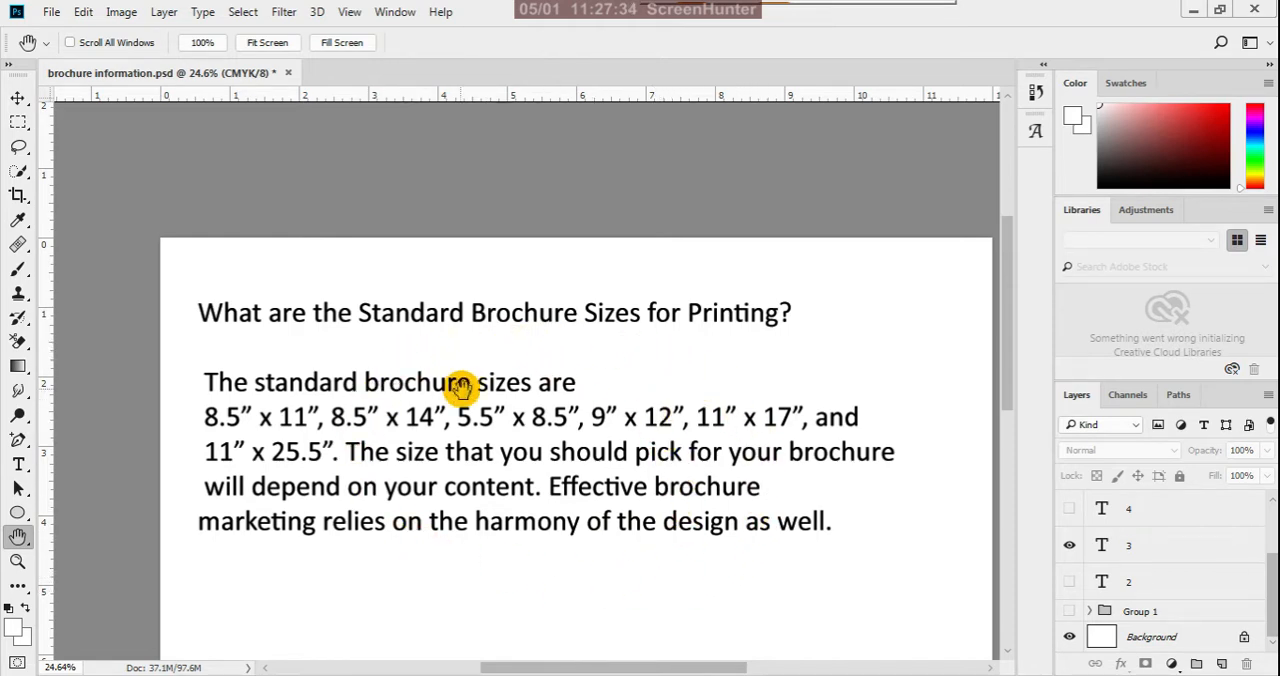
scroll(483, 450, "down", 1)
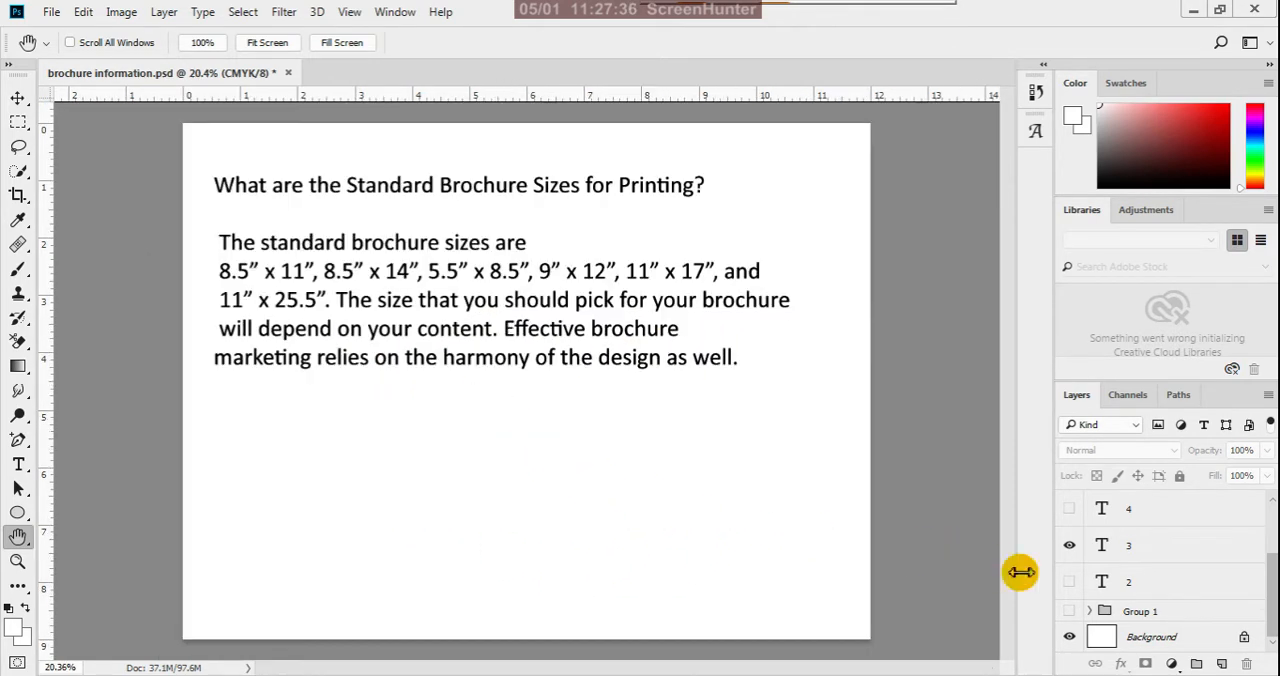
left_click(1069, 545)
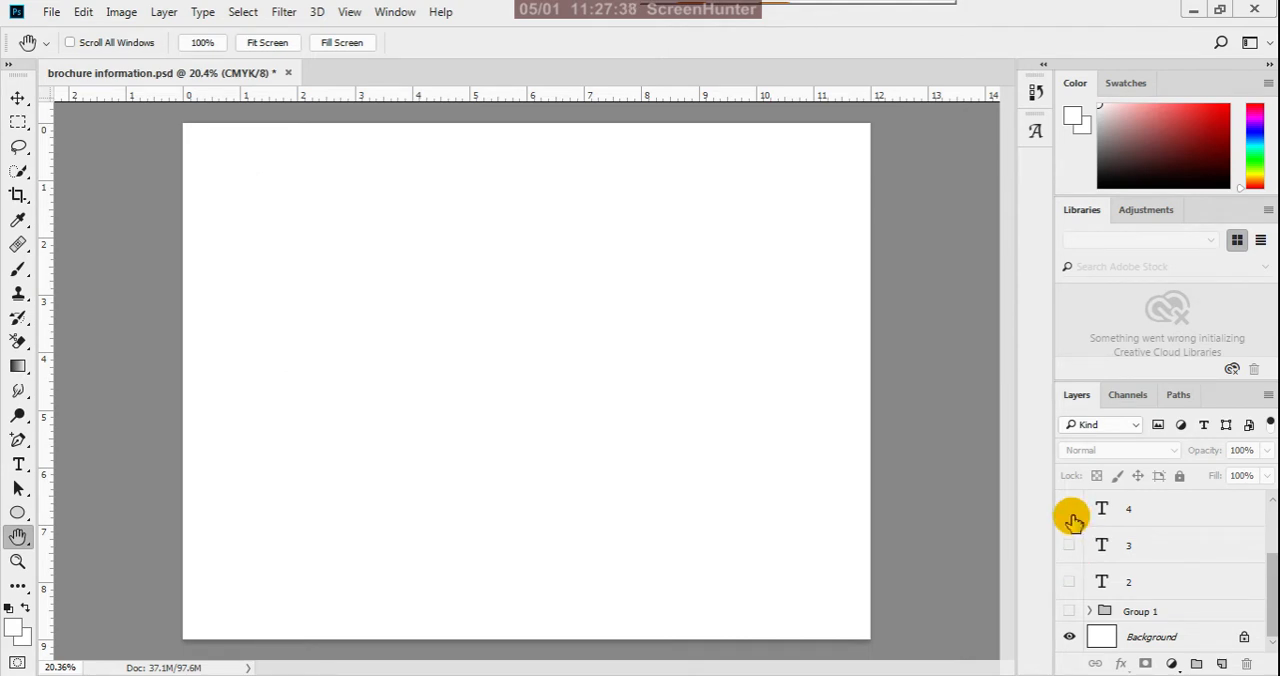
left_click(1069, 510)
- Read the text about effective brochures, and replace it with the fold-type illustrations on Layer 1
scroll(626, 502, "down", 1)
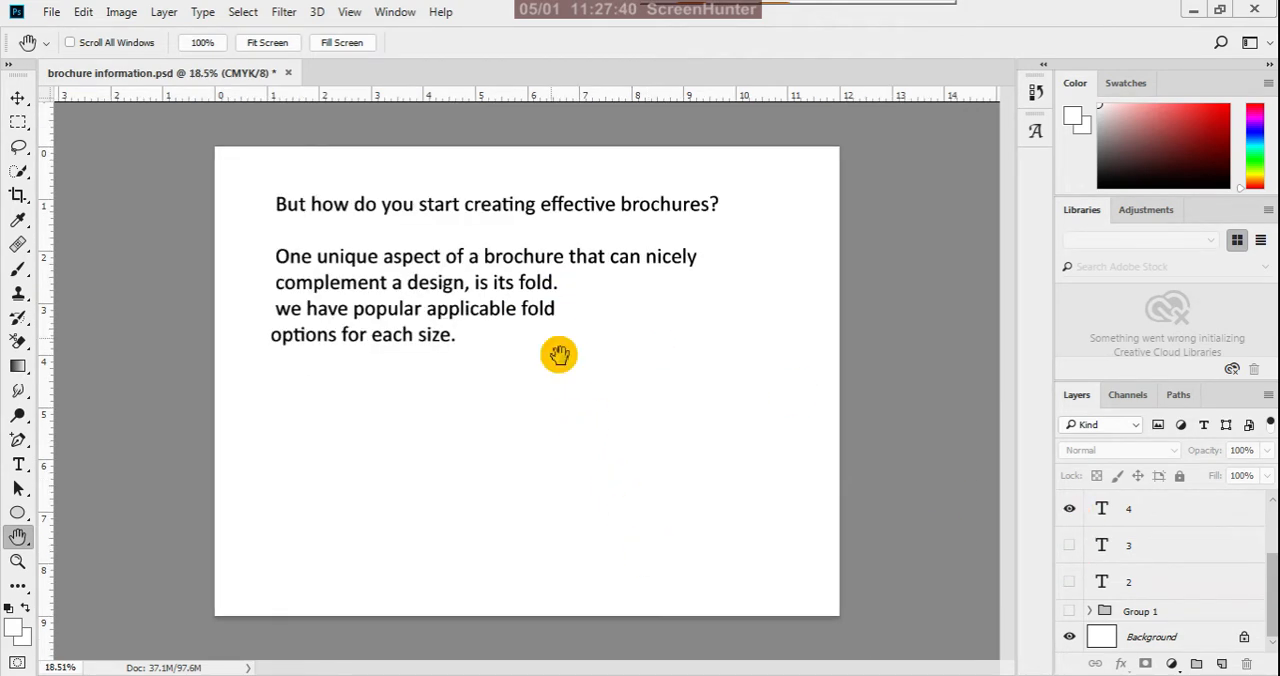
scroll(434, 149, "up", 1)
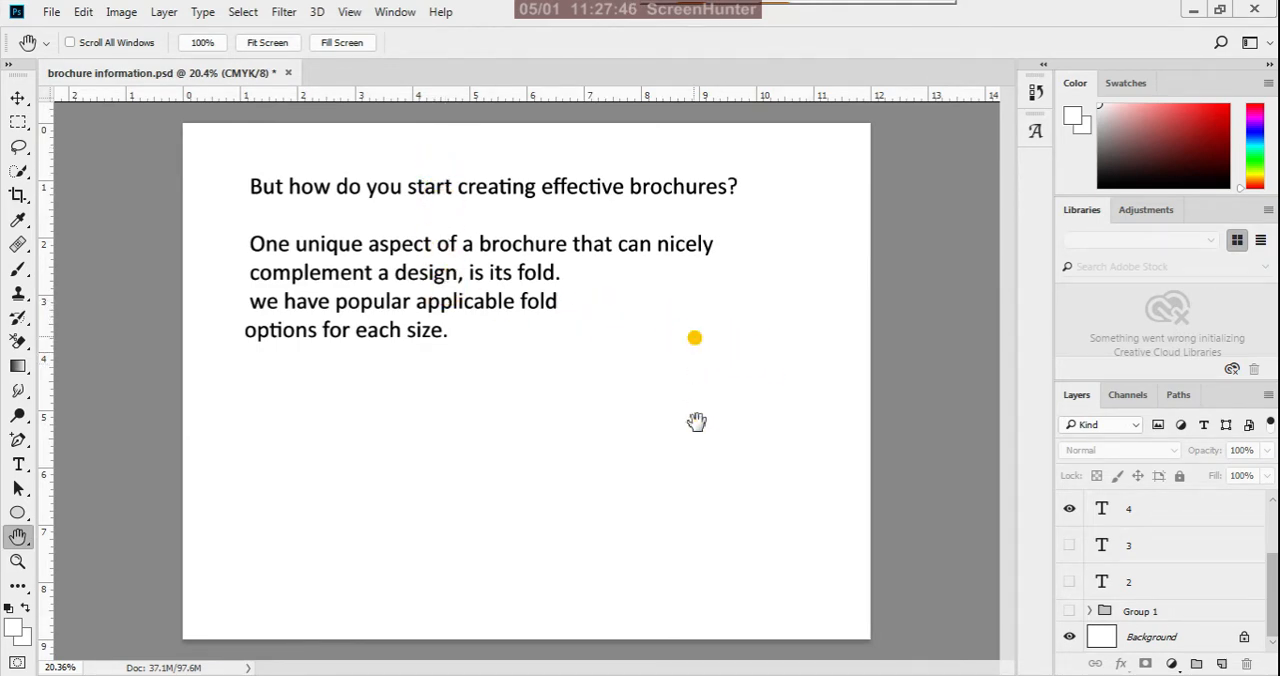
scroll(658, 361, "up", 1)
left_click_drag(626, 300, 669, 476)
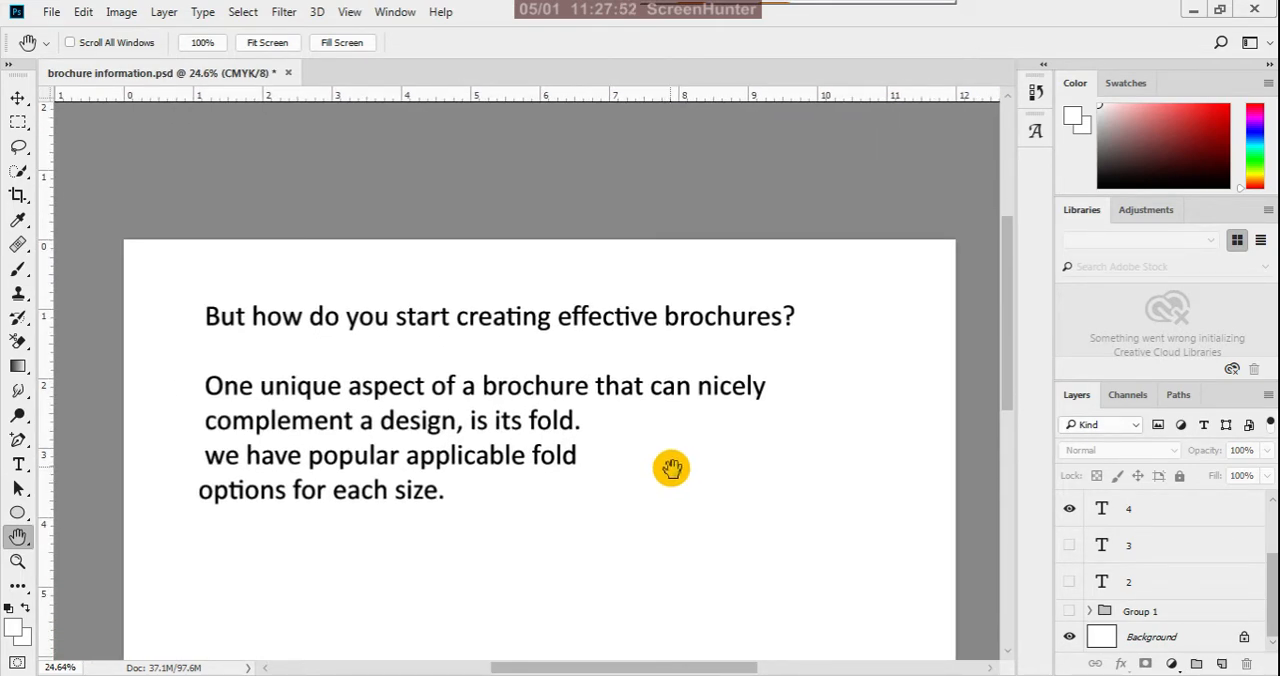
left_click_drag(671, 468, 677, 443)
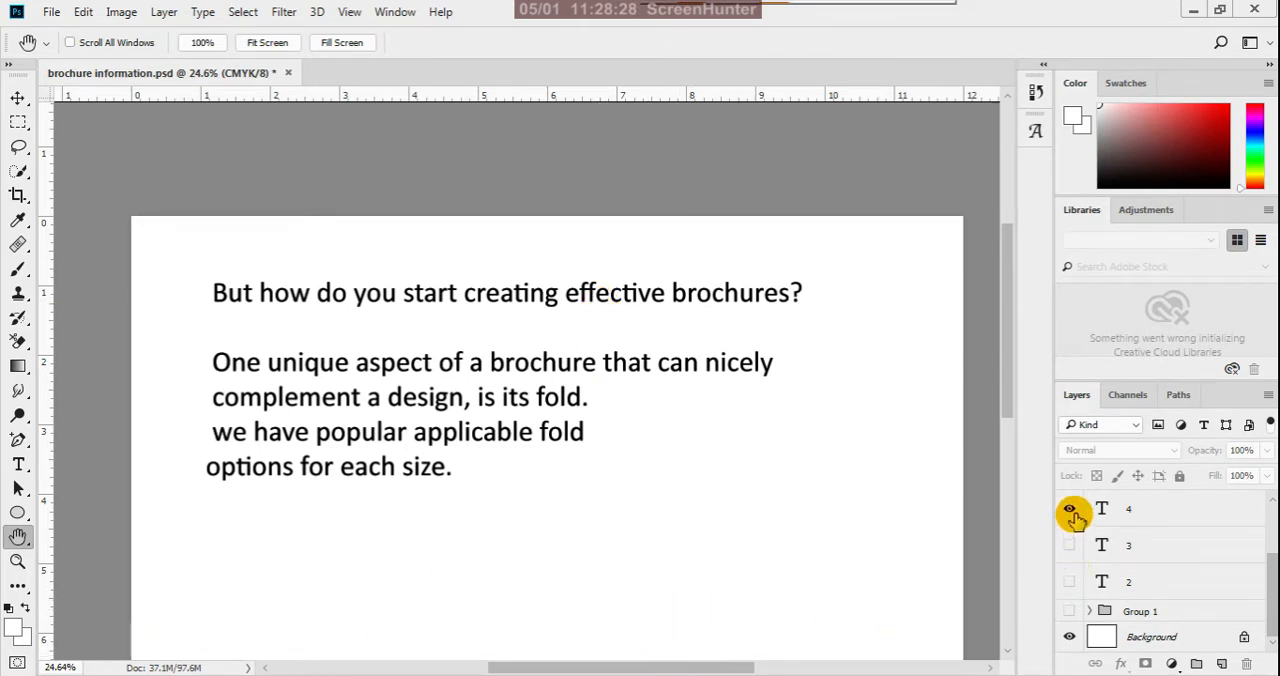
scroll(1086, 553, "up", 1)
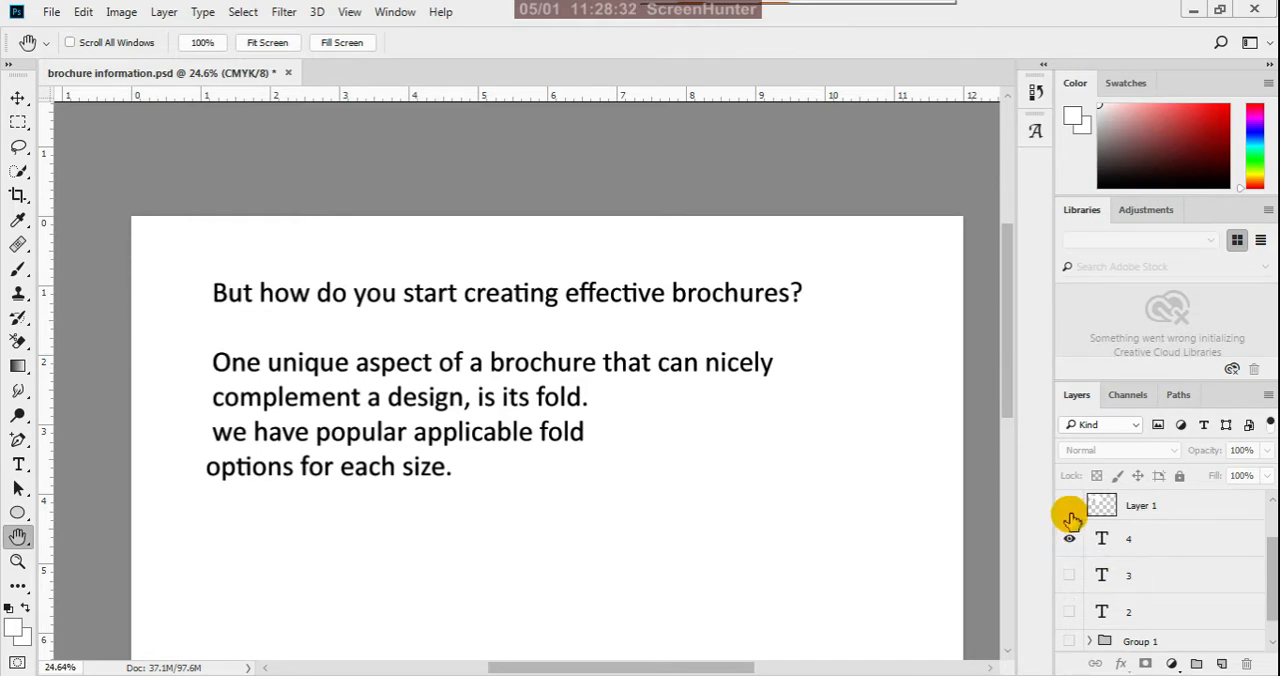
left_click(1070, 540)
left_click(1070, 507)
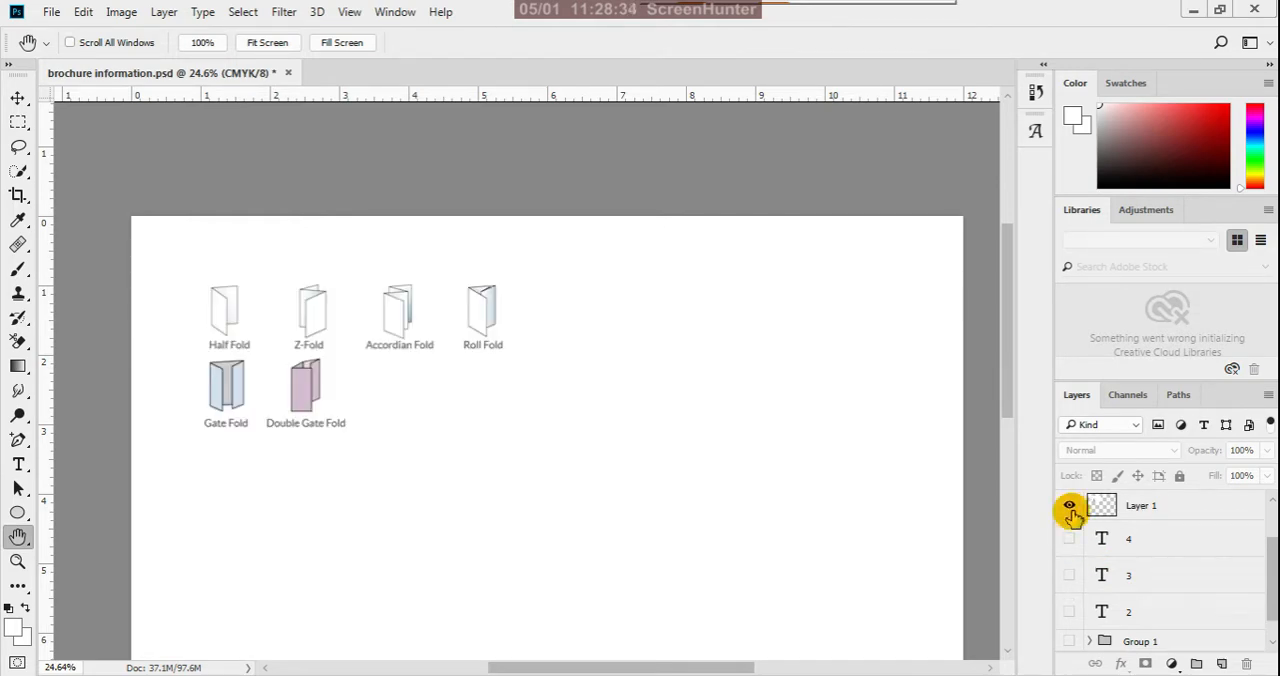
- Show Layer 2 with the paper size chart and Layer 3 with the folded brochure dimensions
scroll(1072, 512, "up", 2)
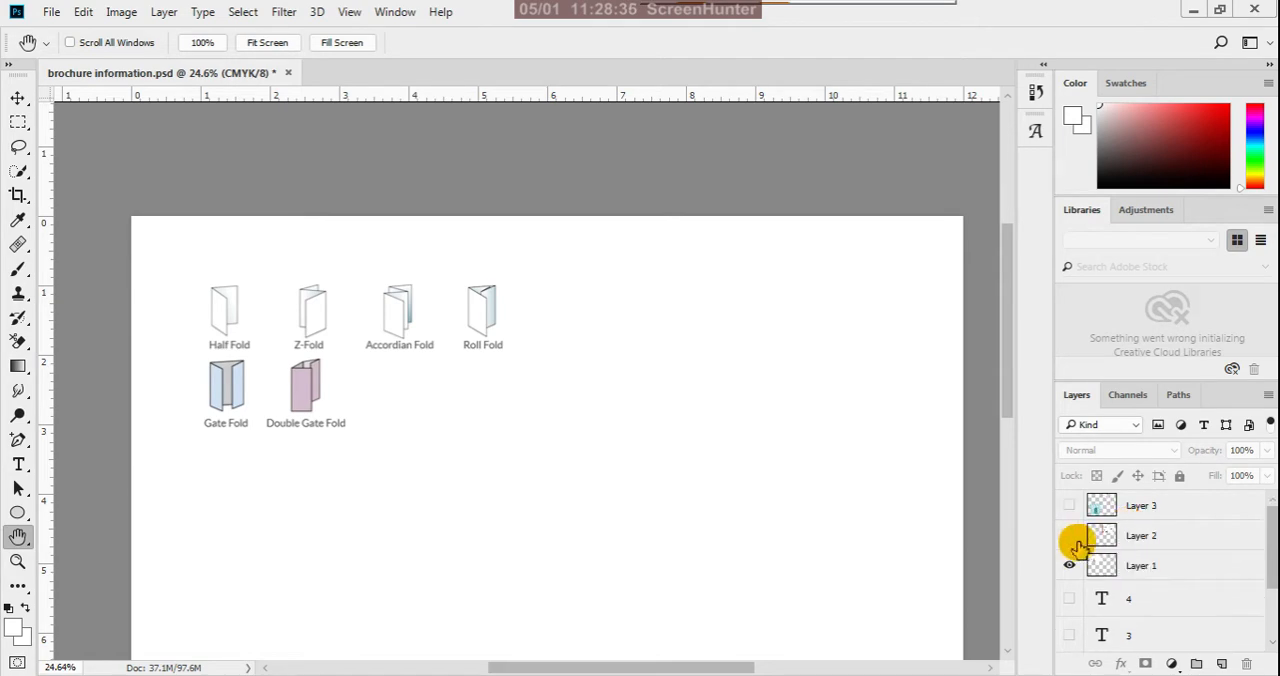
left_click(1070, 535)
left_click(1070, 505)
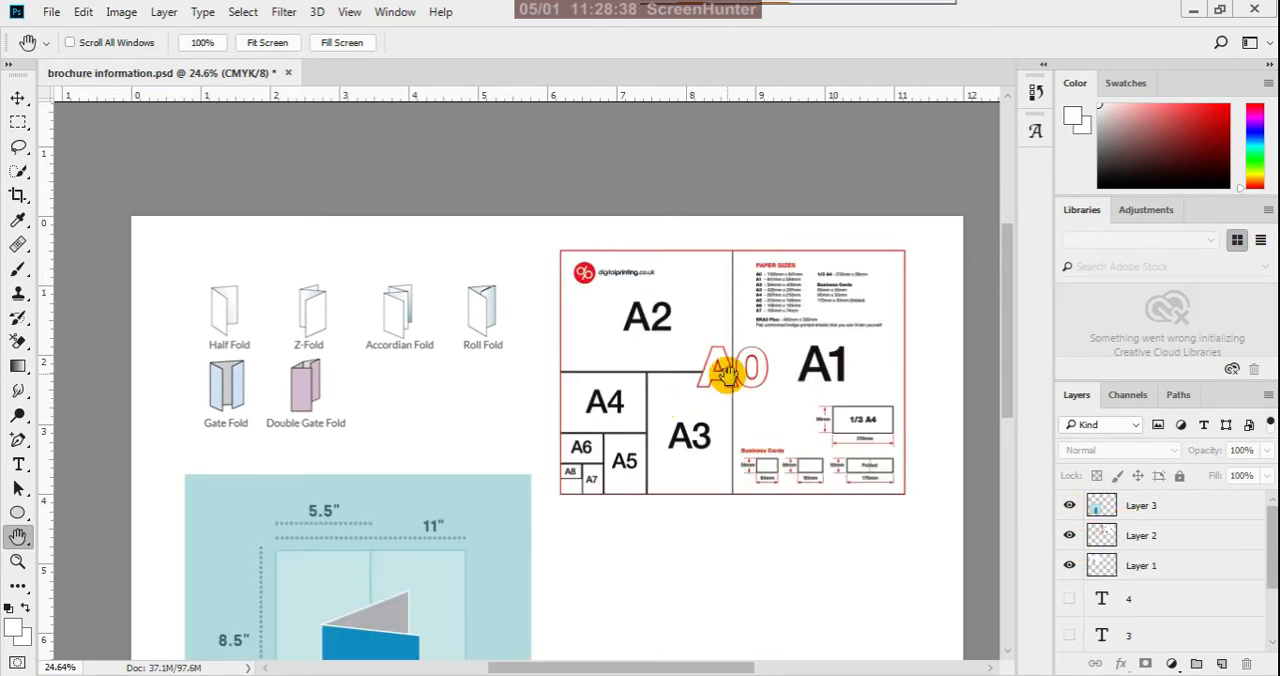
- Examine the paper size chart, including the list of dimensions and the A0 to A8 layout diagram
scroll(849, 297, "up", 5)
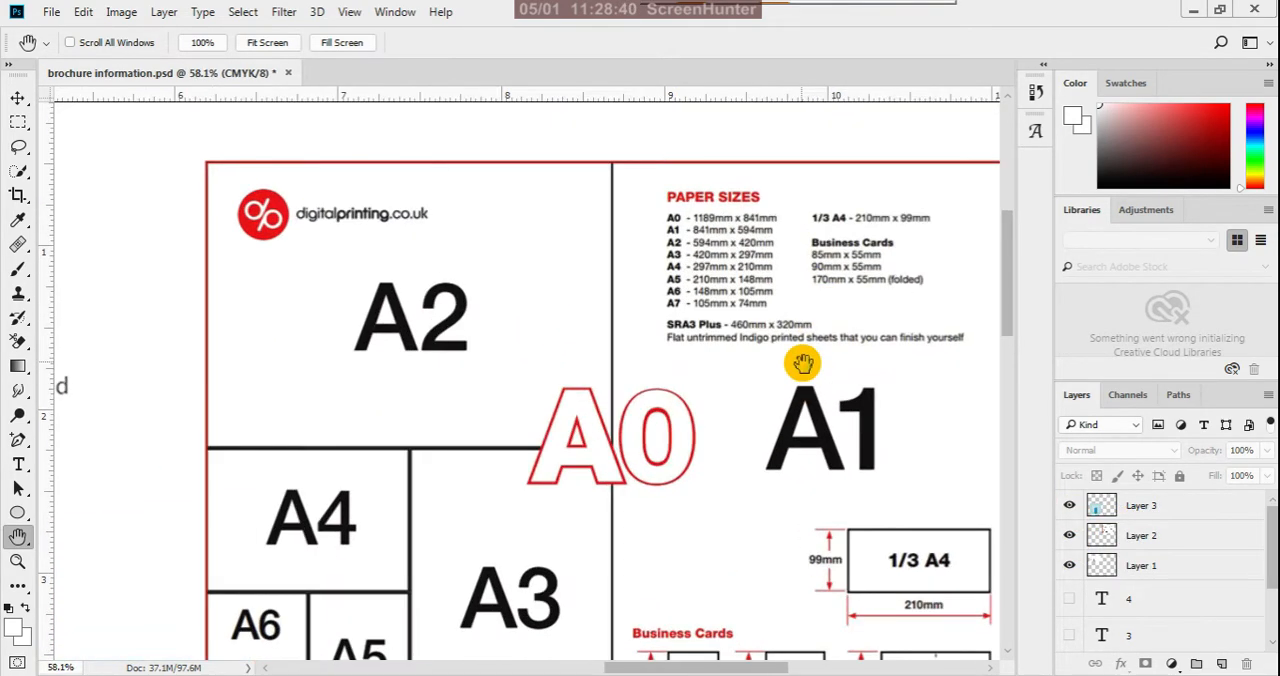
left_click_drag(751, 411, 683, 475)
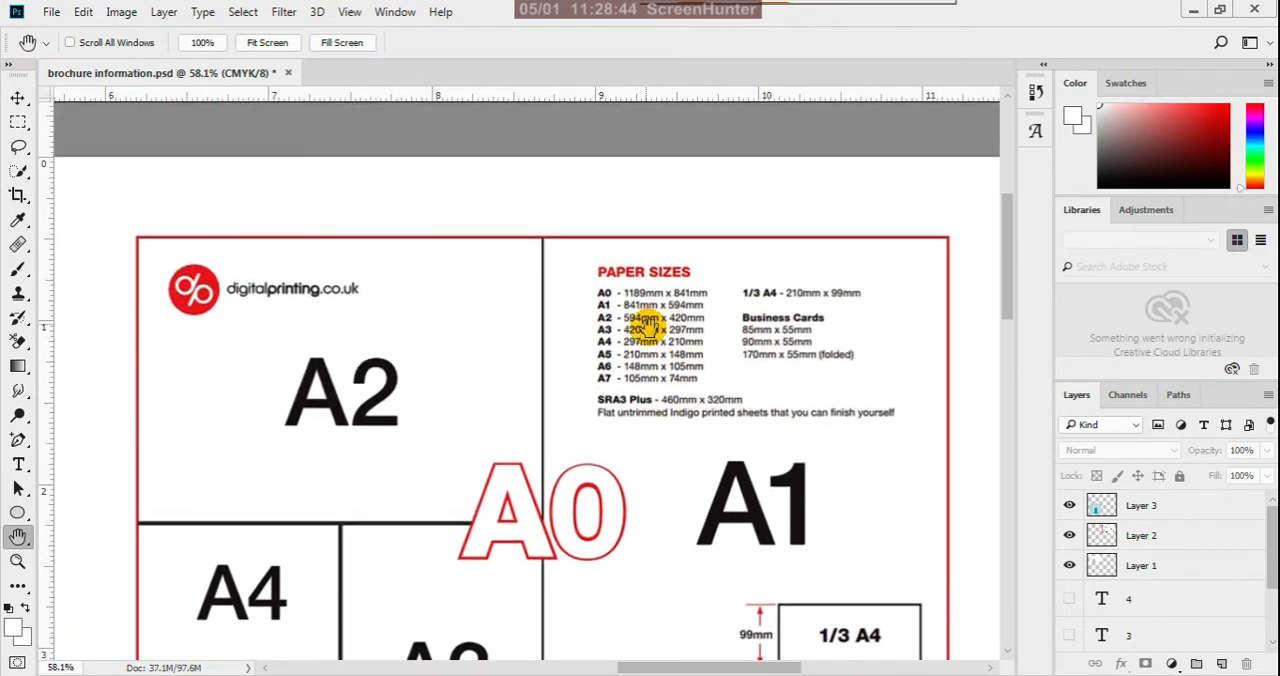
scroll(697, 286, "down", 5)
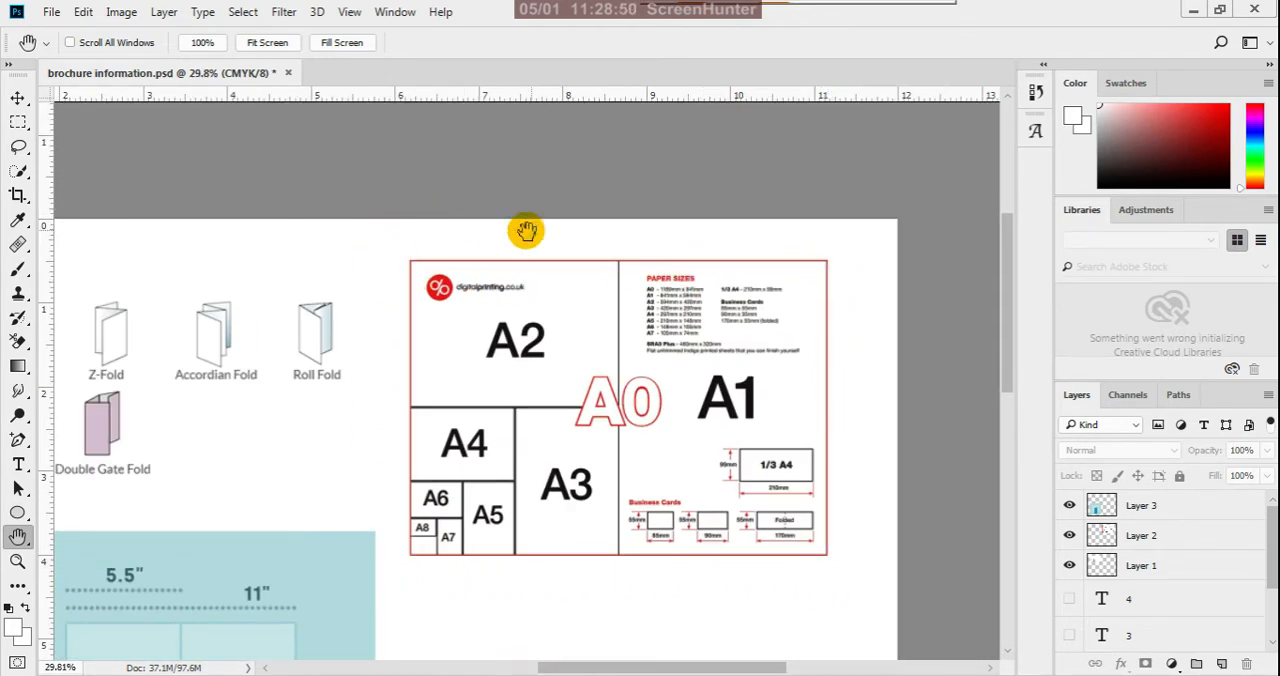
scroll(710, 320, "up", 6)
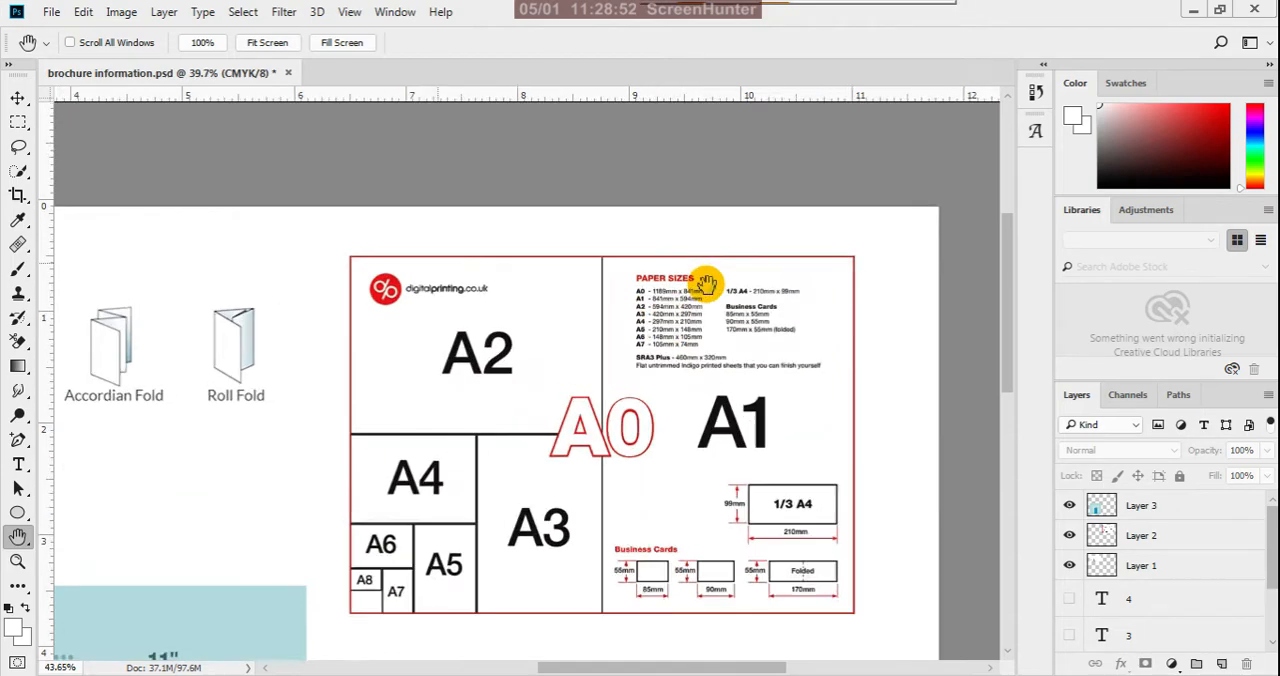
left_click_drag(692, 353, 560, 485)
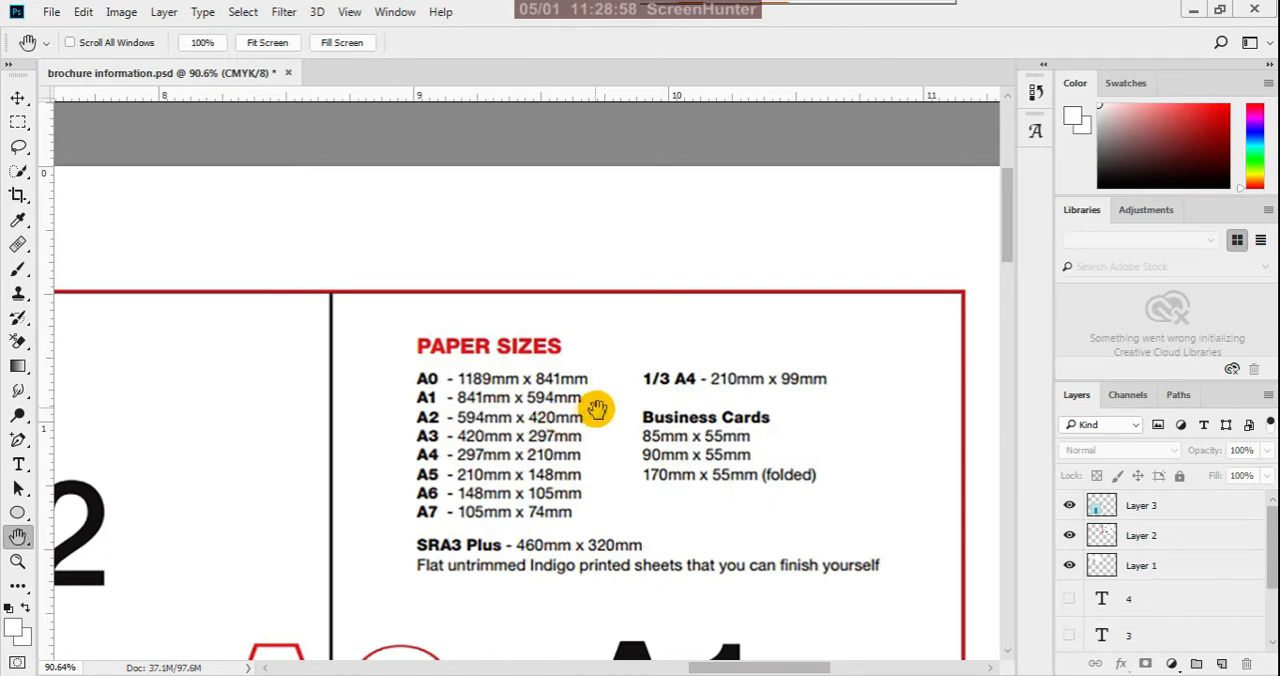
scroll(596, 408, "down", 5)
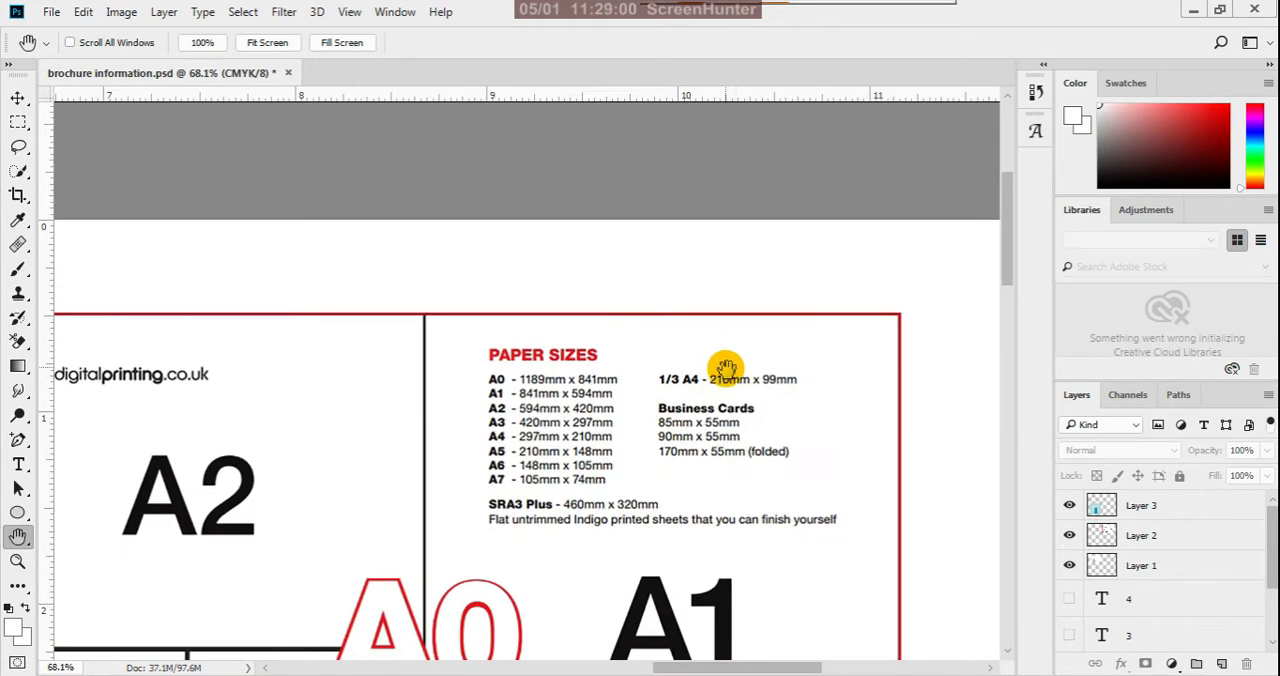
scroll(775, 350, "down", 1)
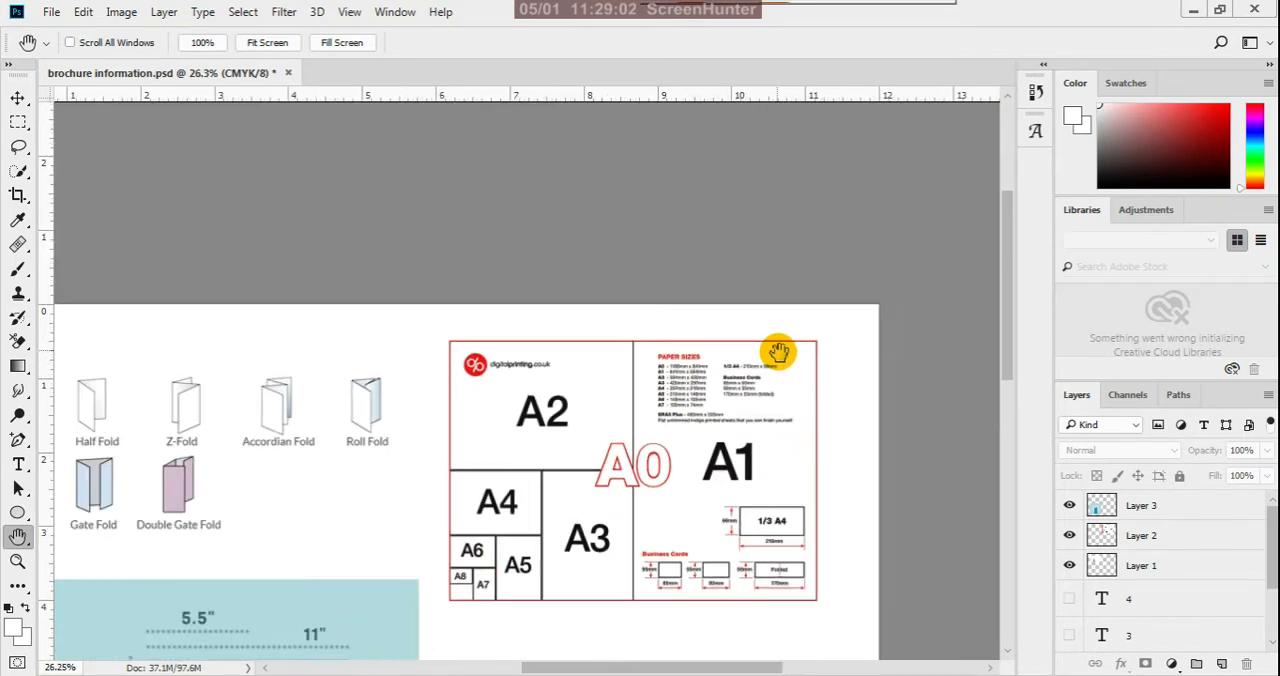
scroll(650, 515, "up", 1)
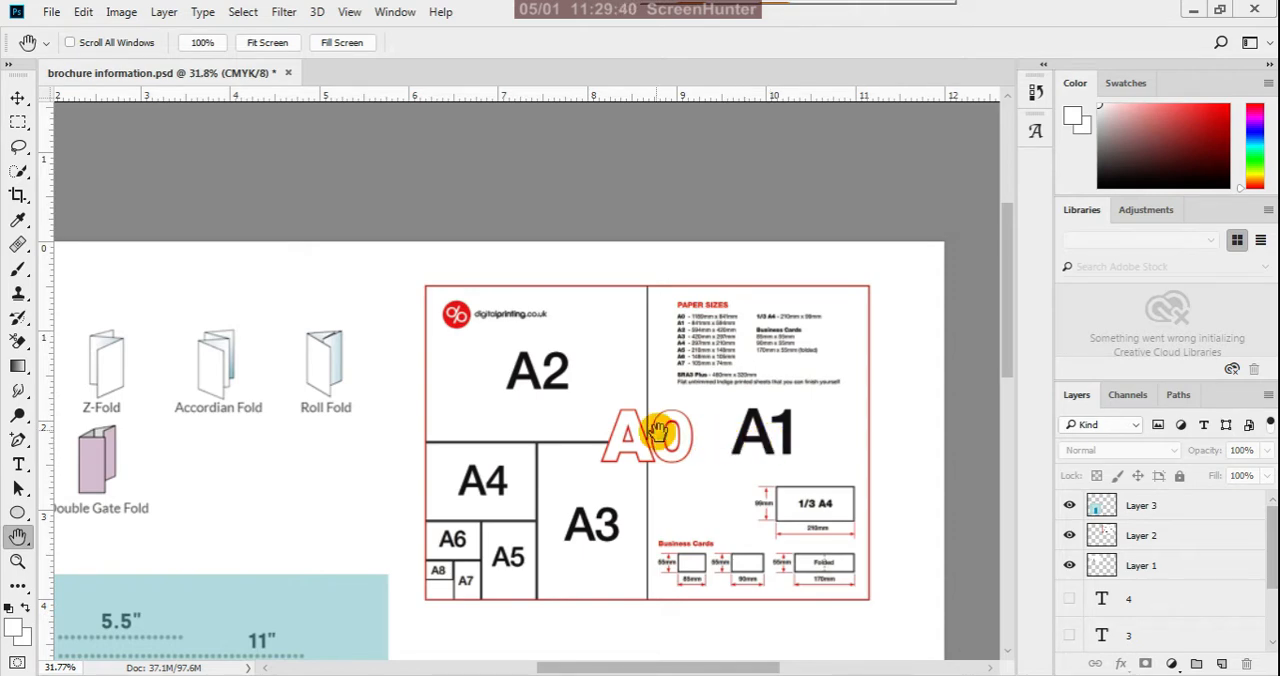
scroll(592, 405, "up", 2)
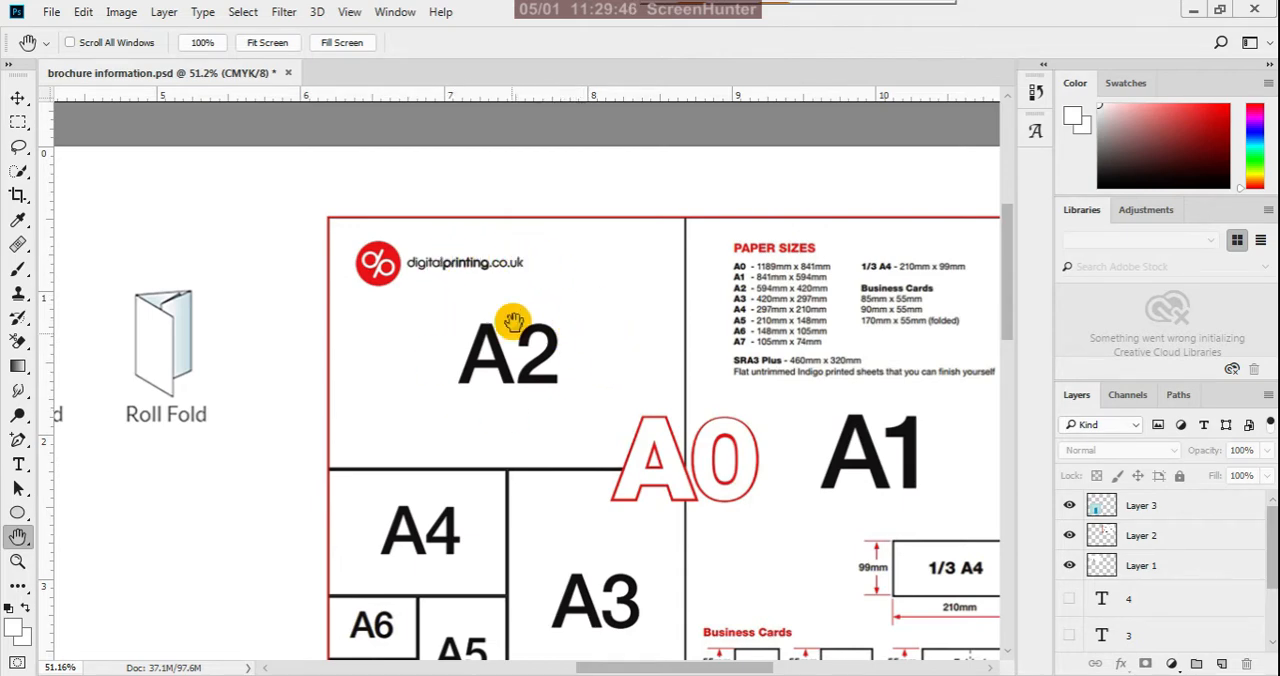
scroll(610, 400, "down", 1)
scroll(595, 520, "down", 1)
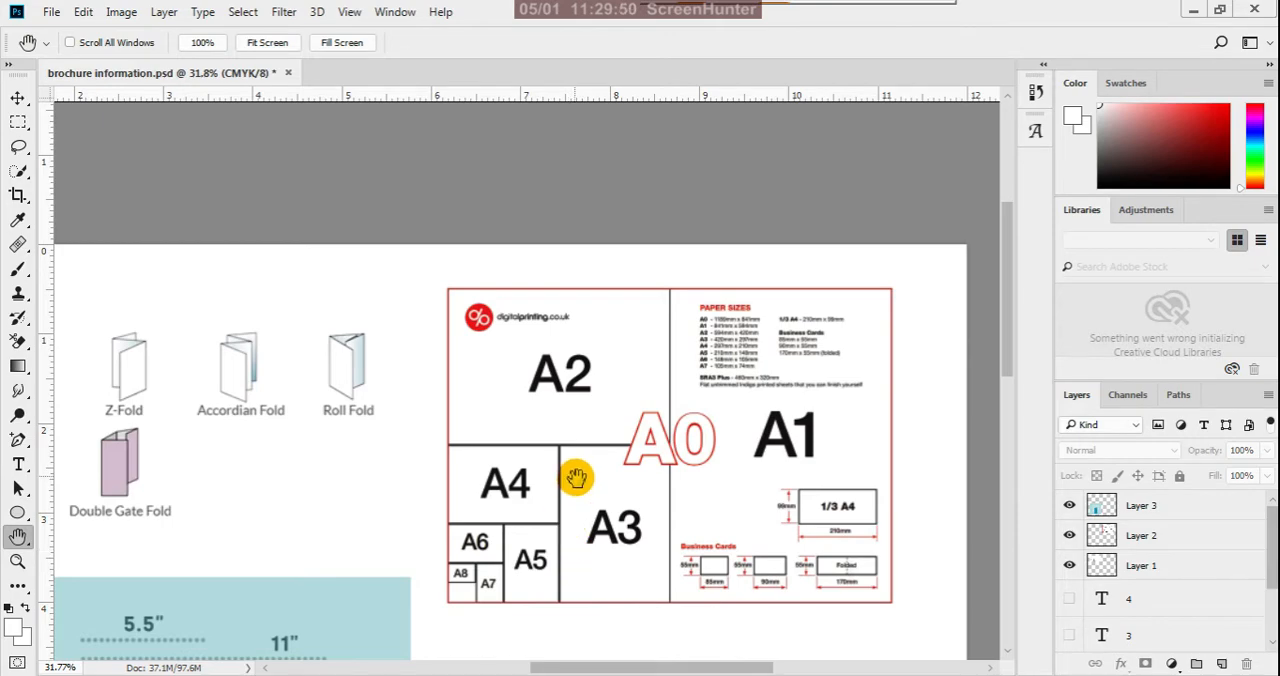
scroll(576, 575, "up", 2)
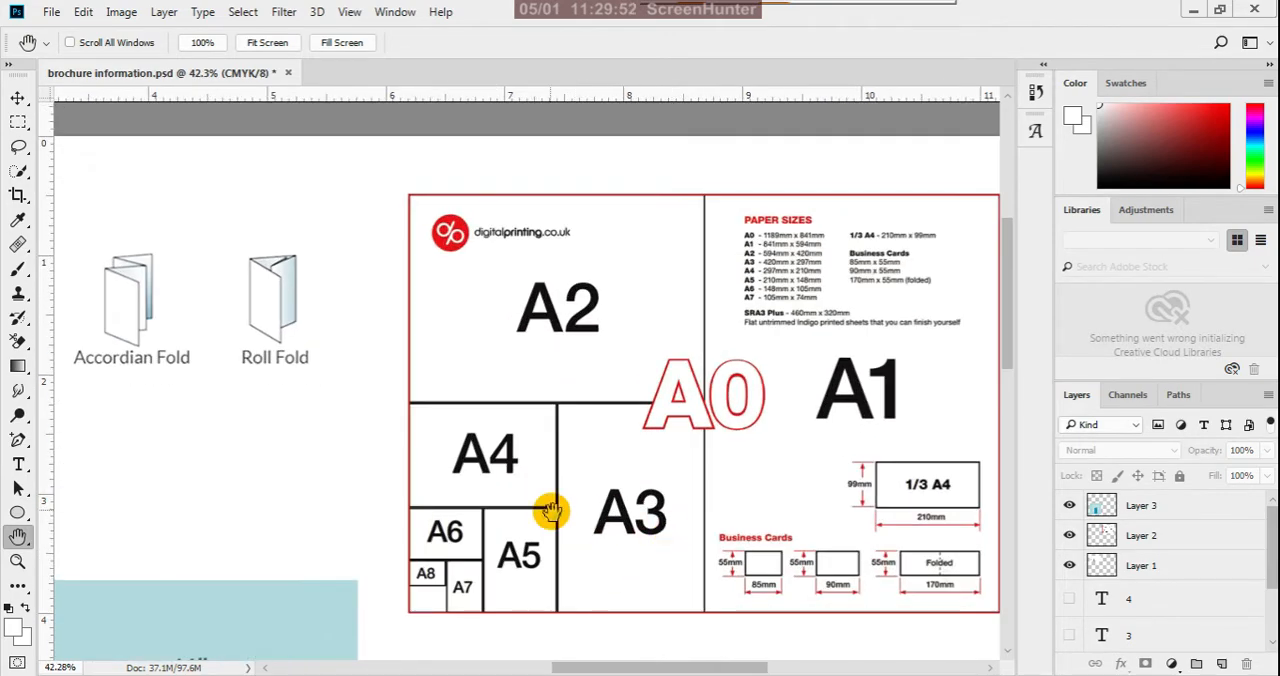
scroll(528, 514, "up", 1)
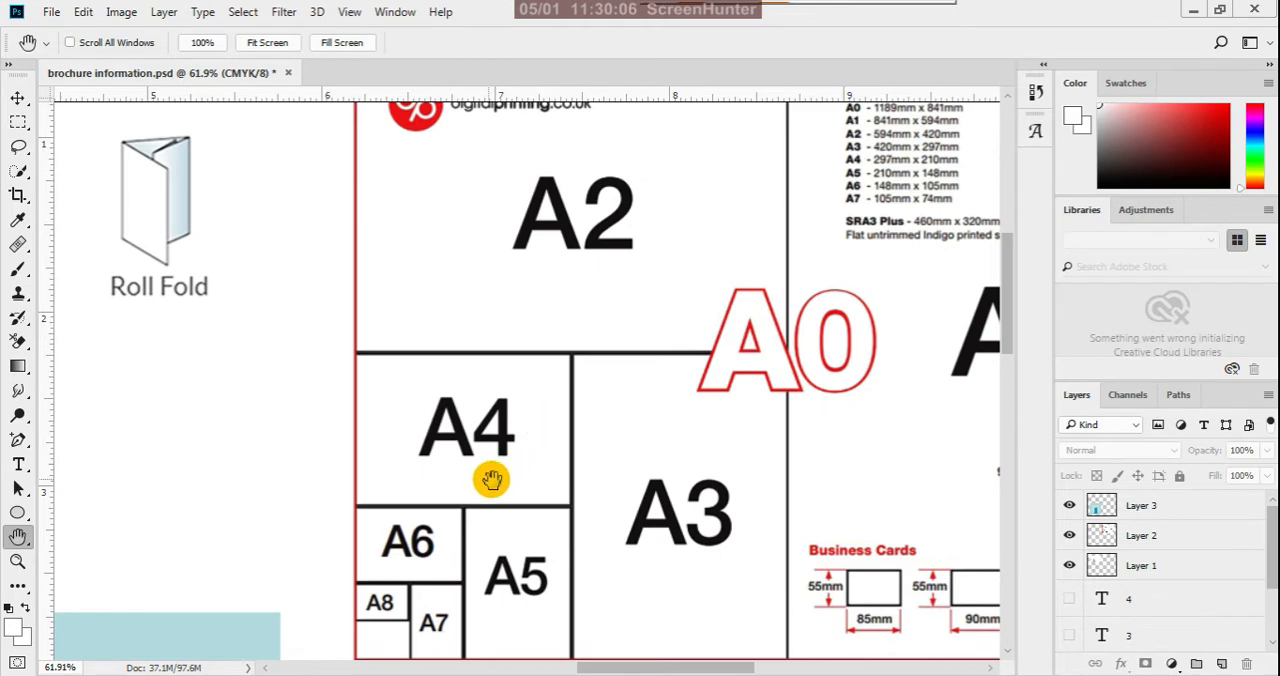
- Examine the nested A3 to A8 formats and the 1/3 A4 and business card dimension drawings in the paper size chart
scroll(593, 357, "down", 3)
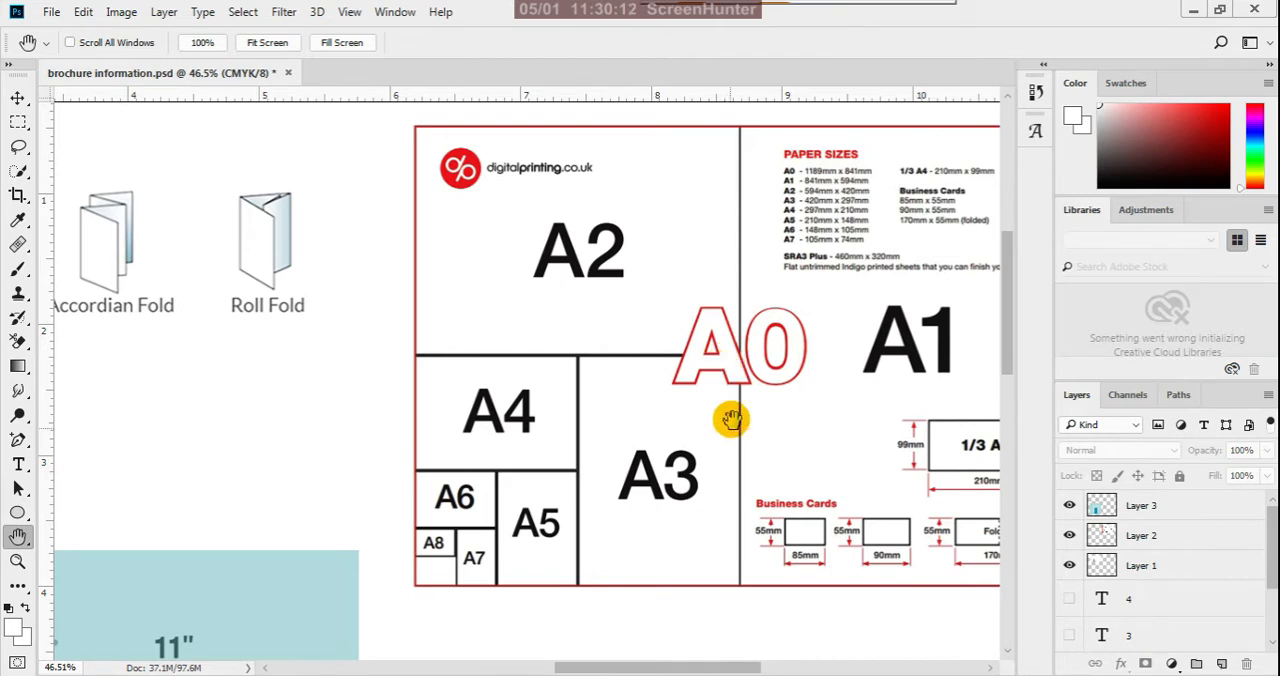
scroll(647, 490, "up", 2)
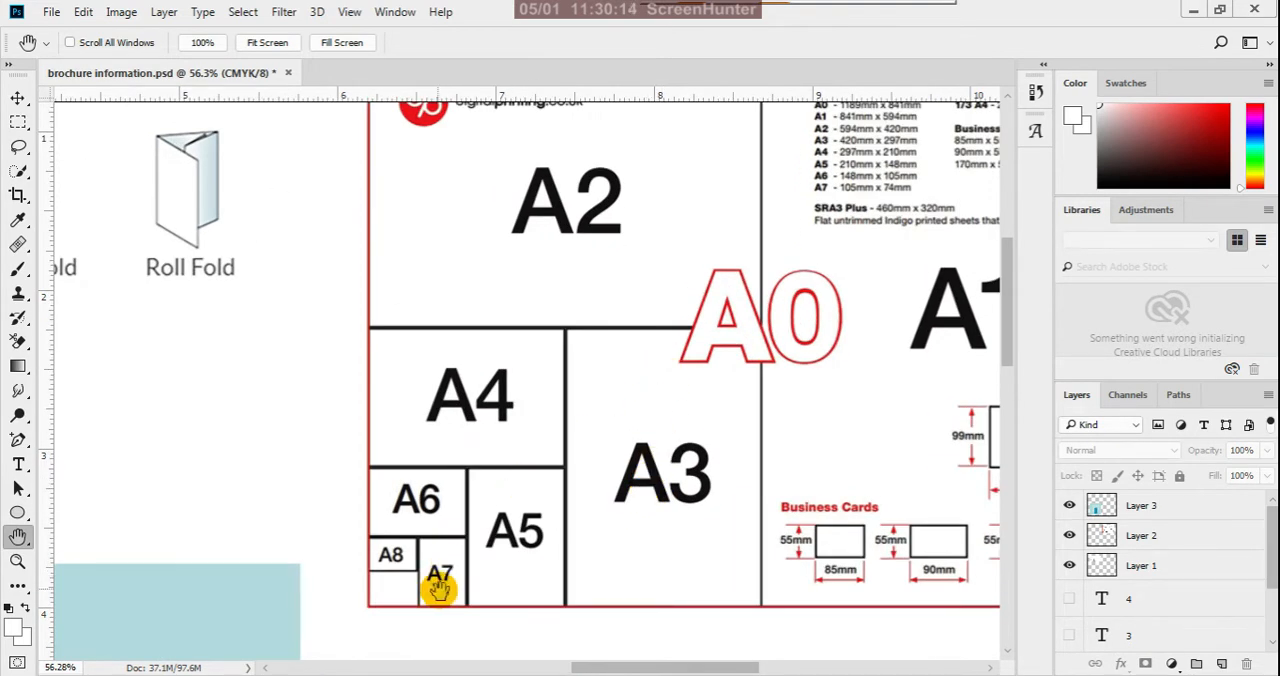
scroll(460, 575, "up", 3)
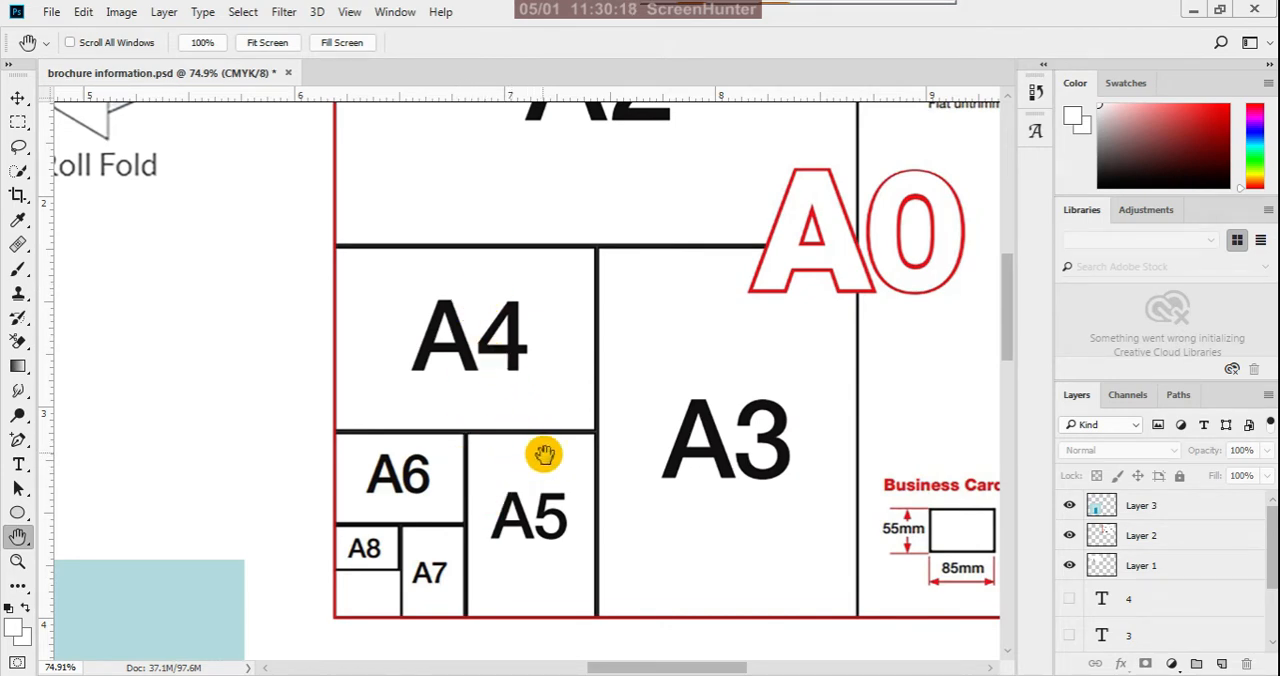
scroll(522, 432, "up", 1)
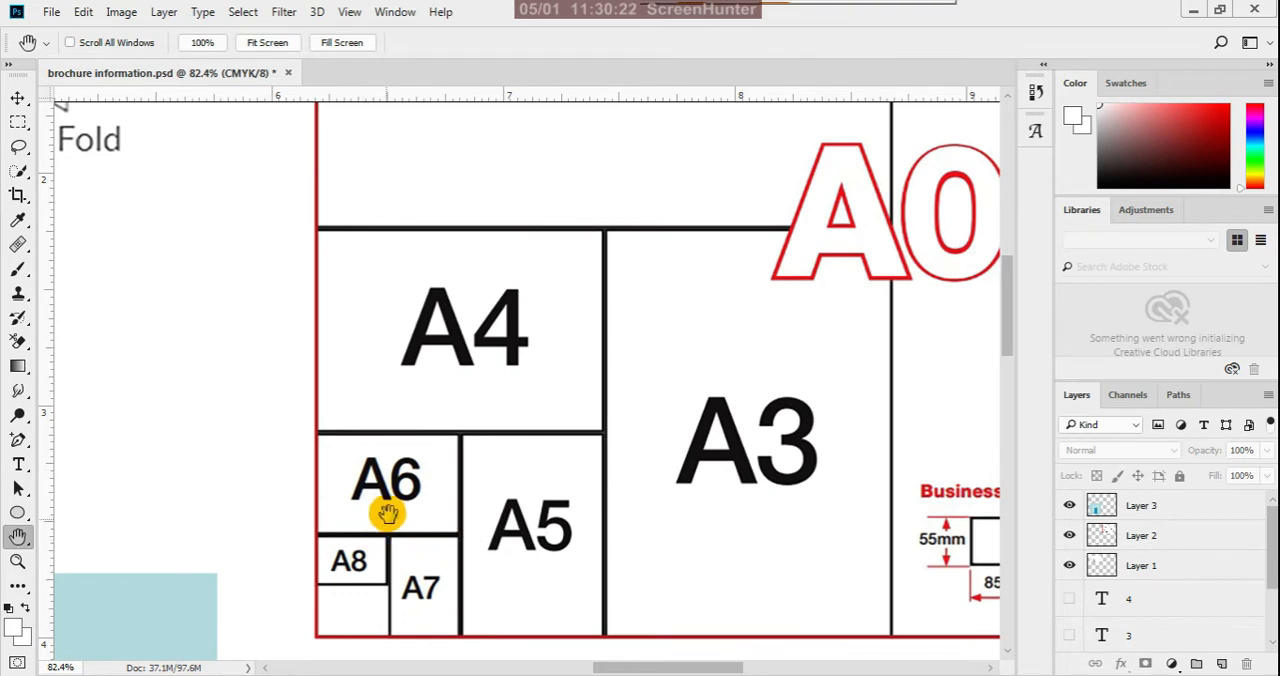
scroll(384, 542, "up", 3)
scroll(413, 440, "down", 2)
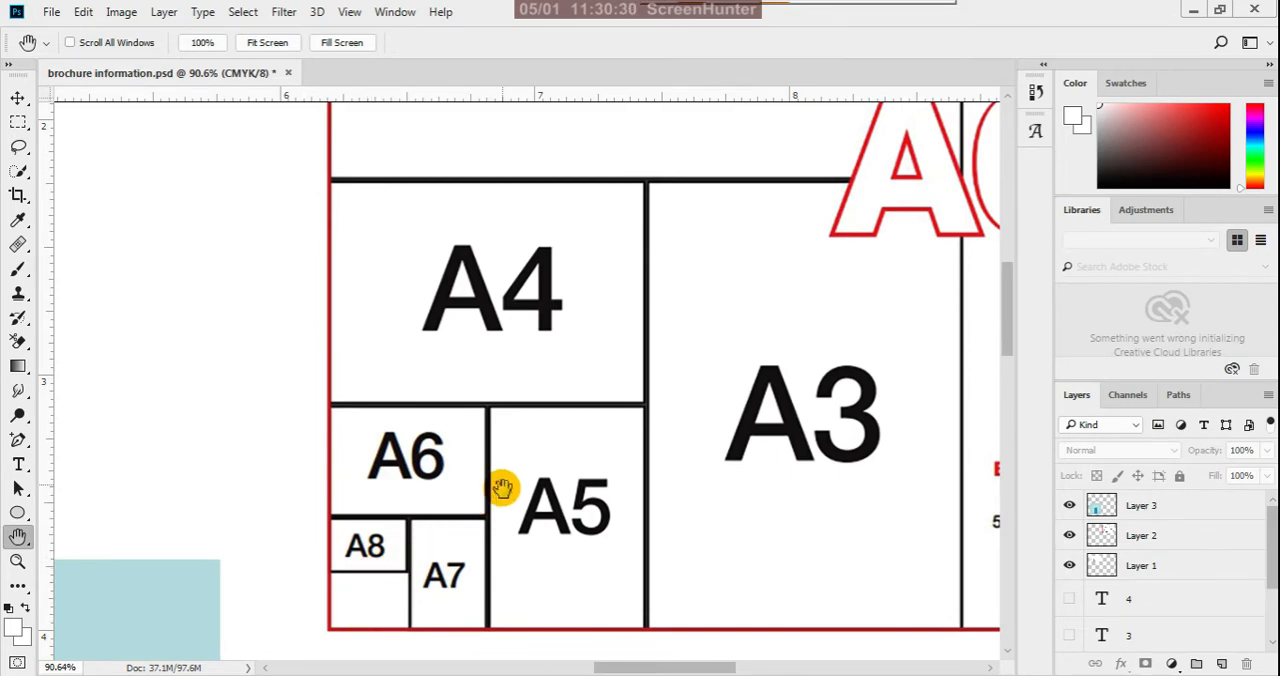
scroll(502, 488, "down", 10)
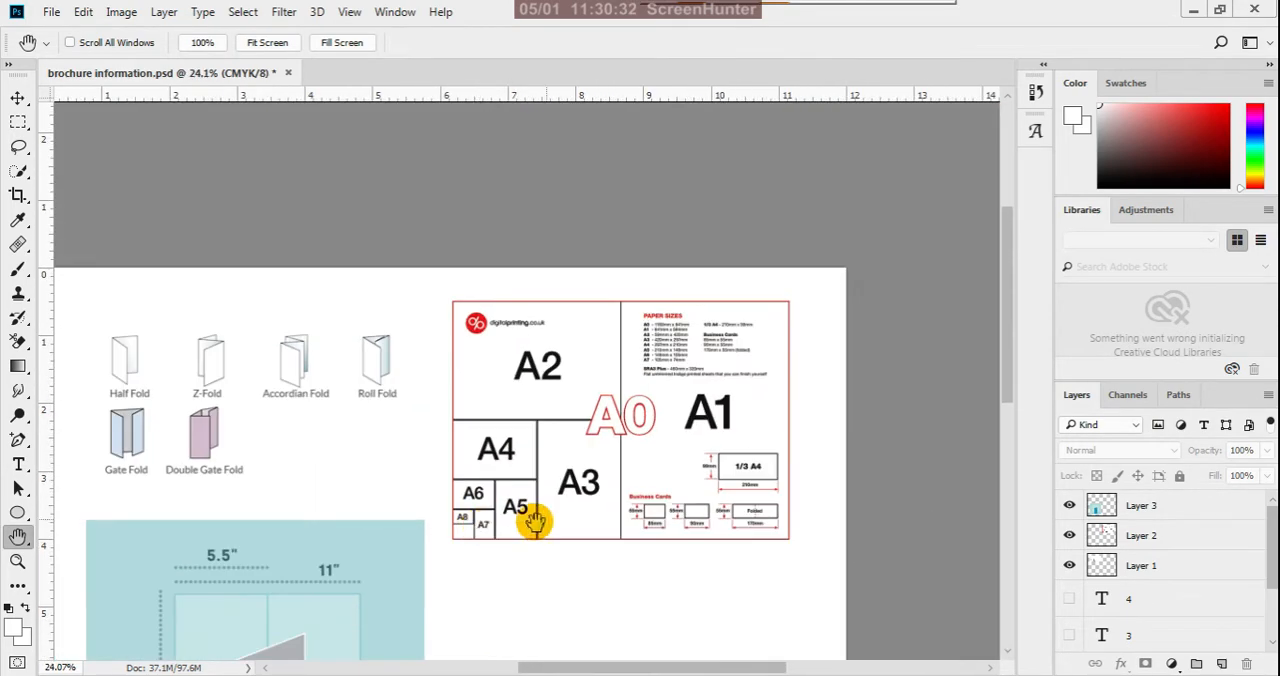
scroll(737, 570, "up", 8)
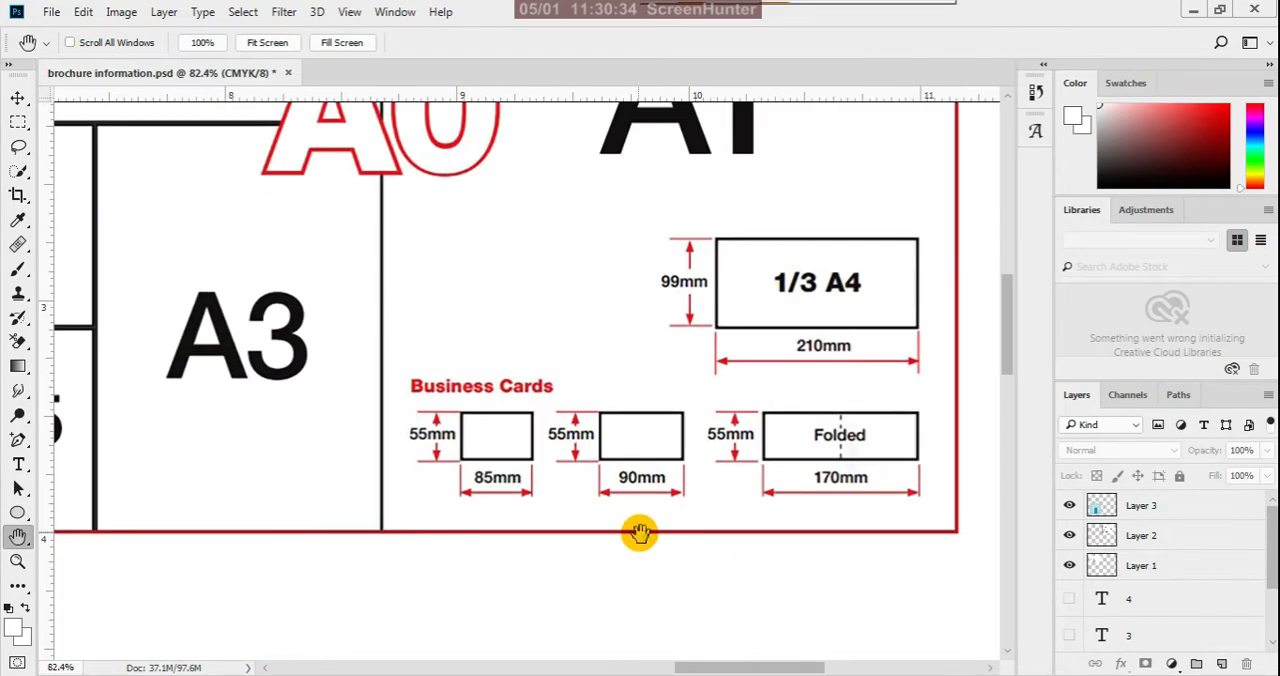
scroll(640, 533, "up", 1)
scroll(875, 510, "down", 1)
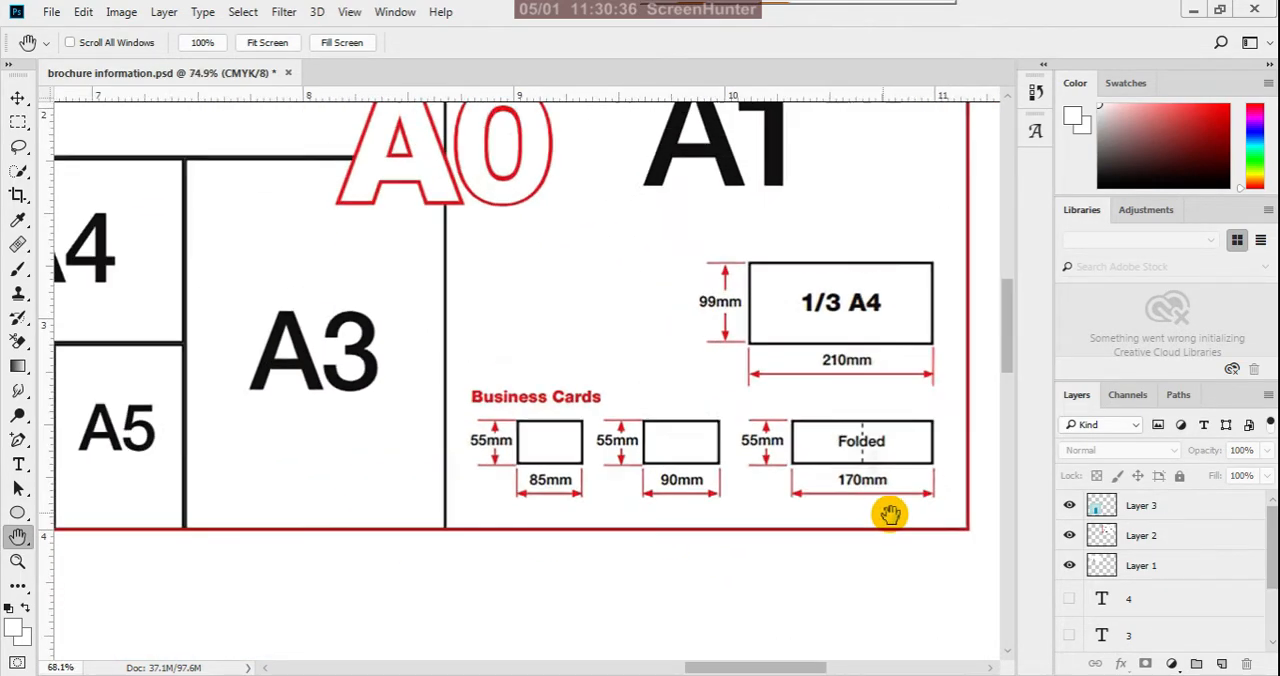
scroll(890, 513, "down", 1)
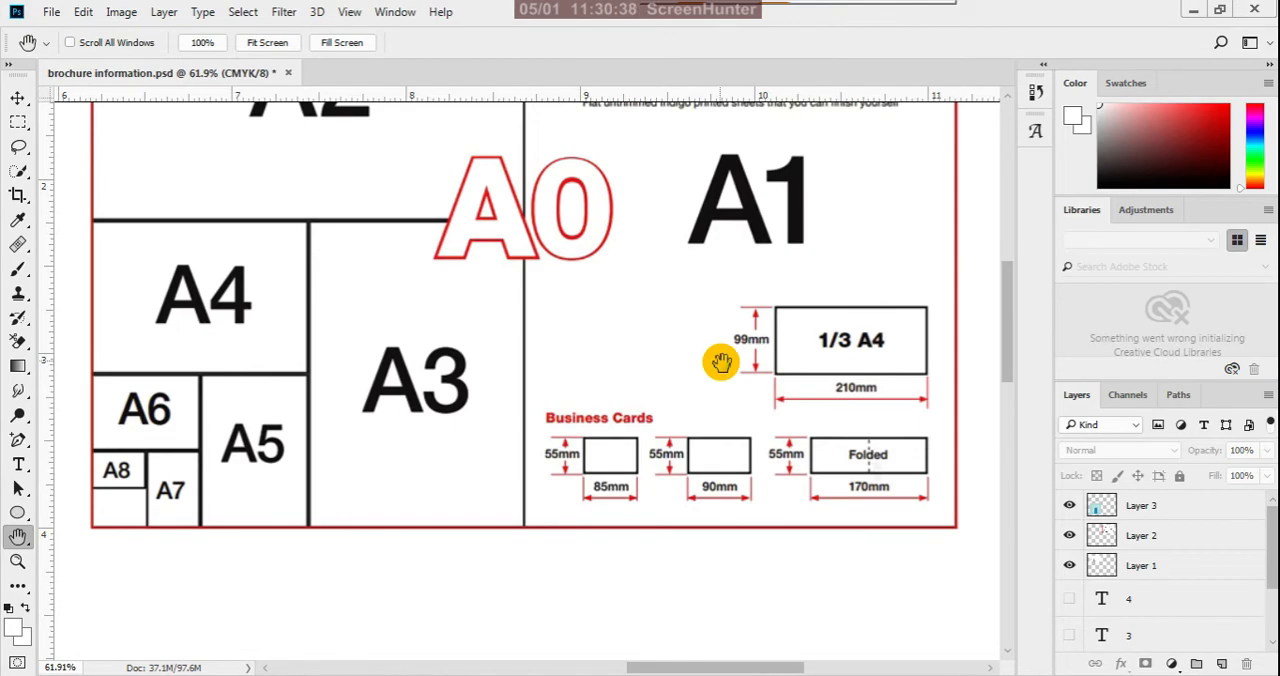
- Read the Paper Sizes list covering A0 to A7, 1/3 A4, business cards and SRA3 Plus, and review the chart around it
left_click_drag(721, 361, 757, 611)
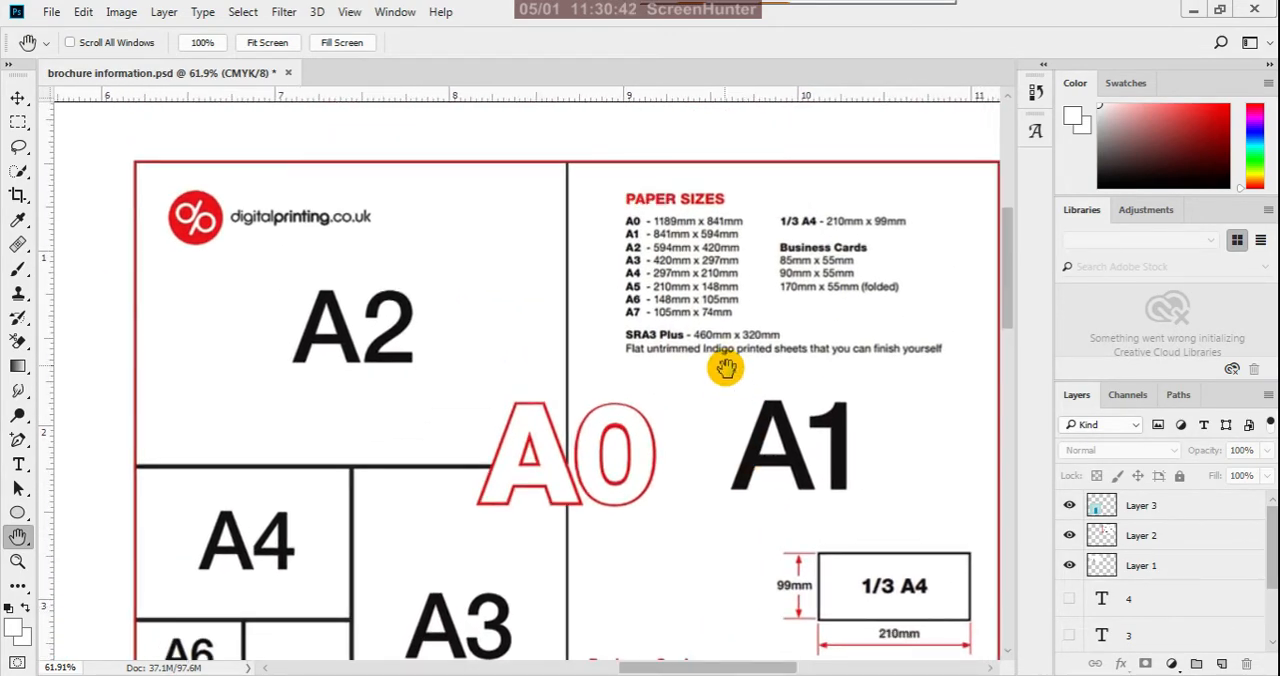
scroll(715, 290, "up", 2)
left_click_drag(640, 345, 560, 510)
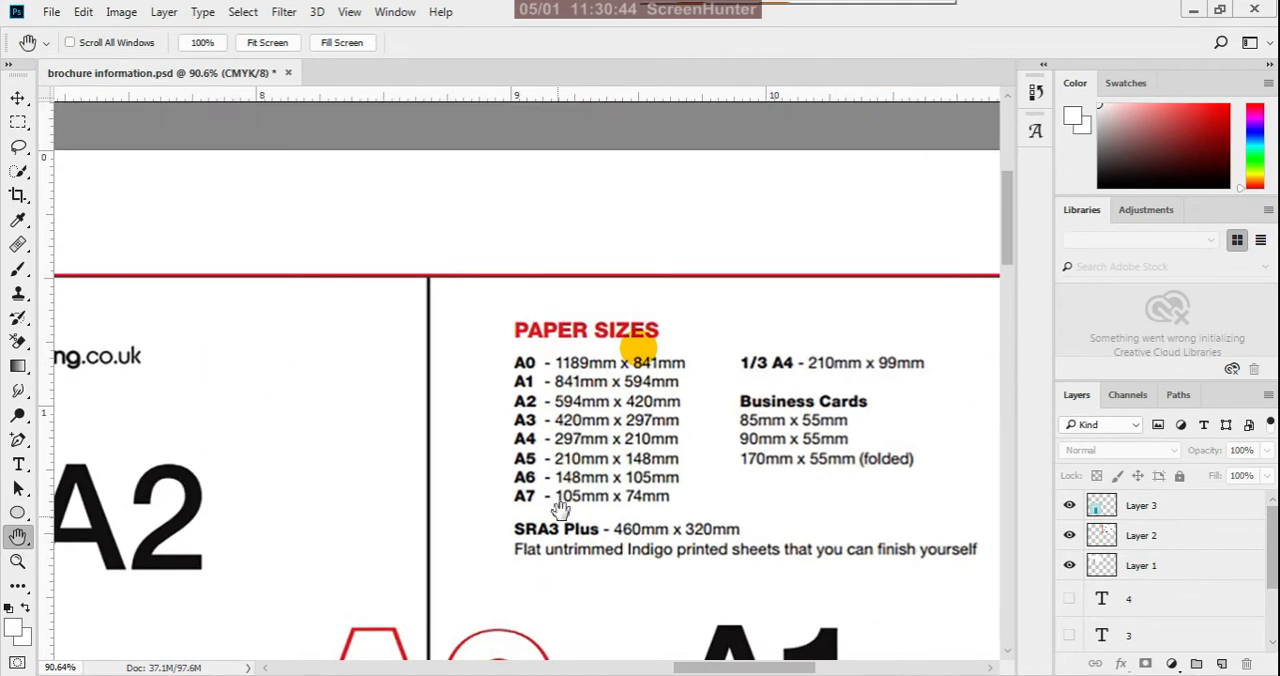
scroll(560, 510, "up", 3)
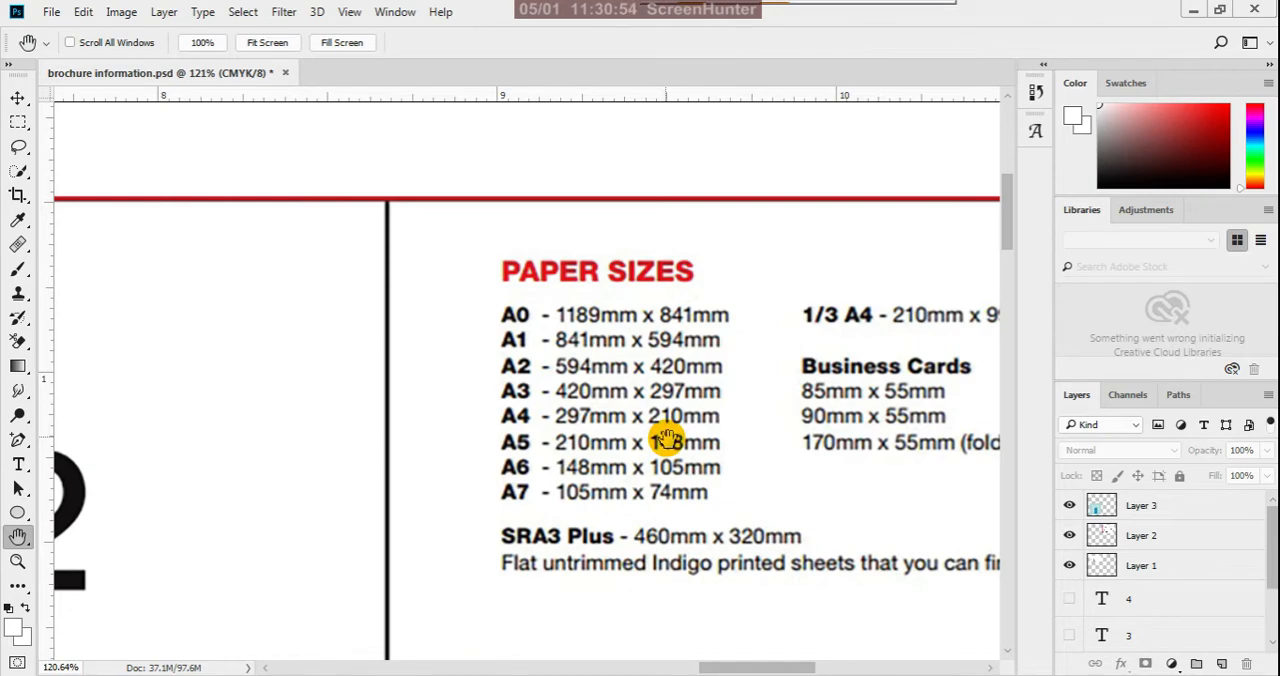
left_click_drag(777, 428, 640, 400)
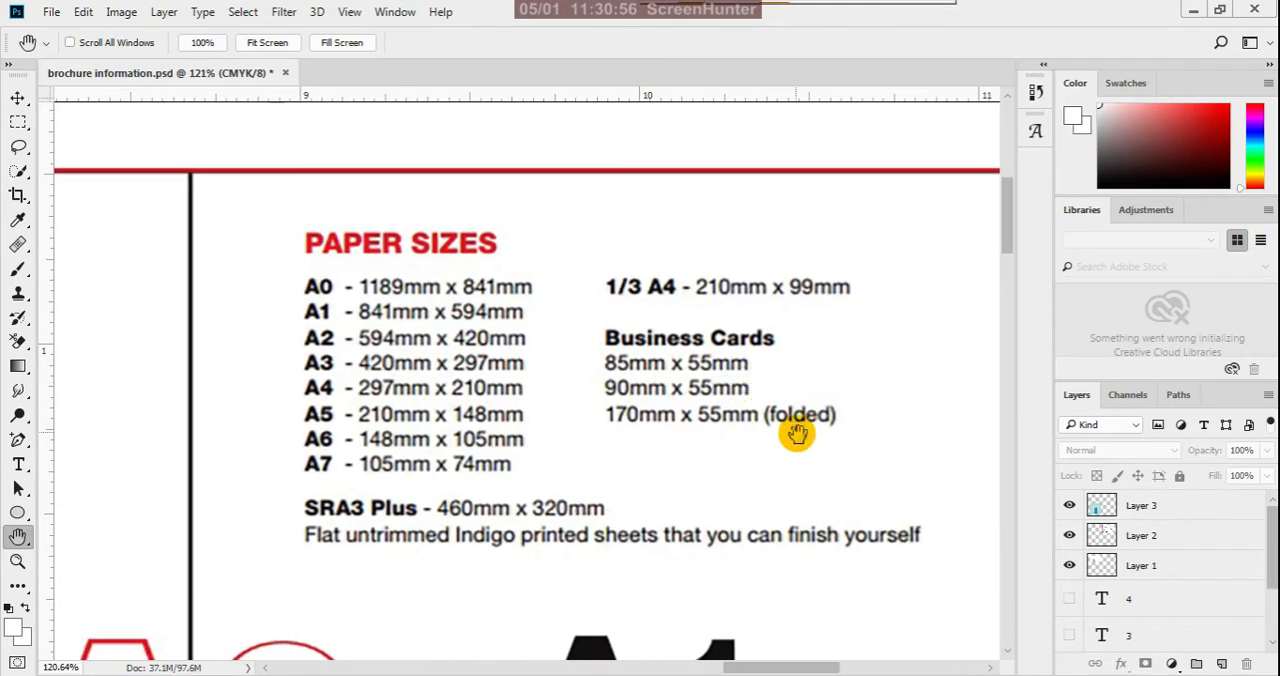
scroll(822, 444, "down", 7)
left_click_drag(578, 515, 685, 418)
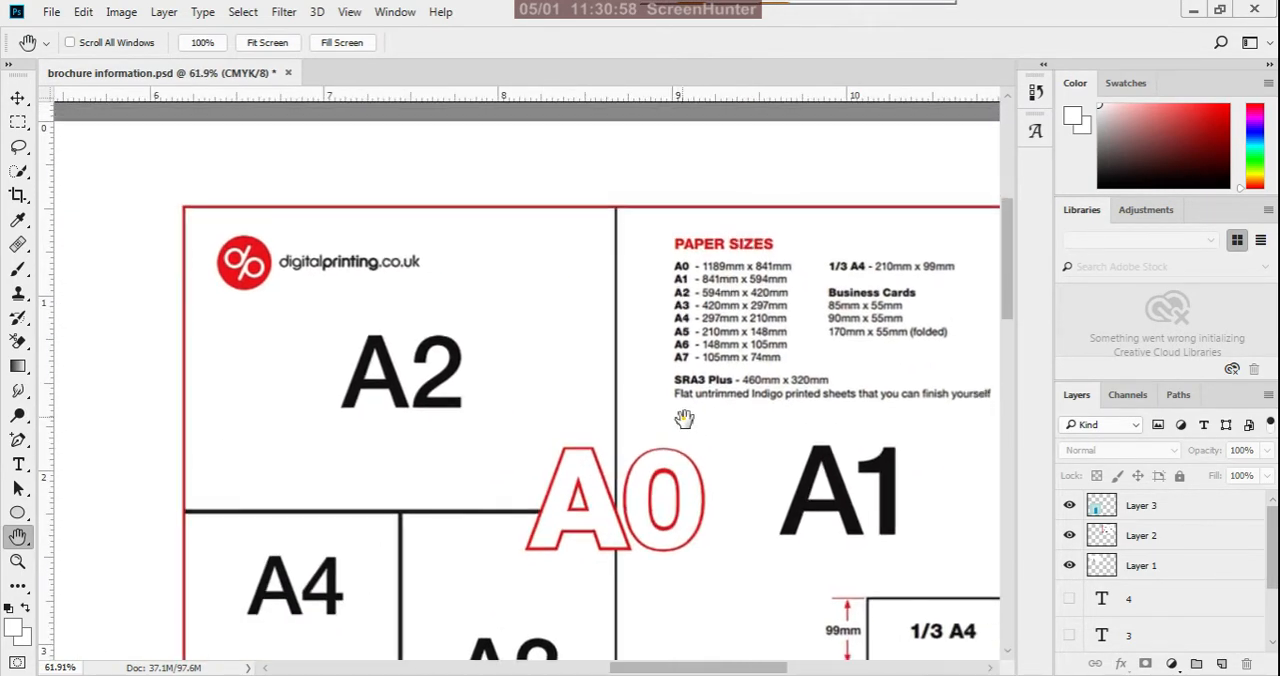
scroll(571, 442, "down", 3)
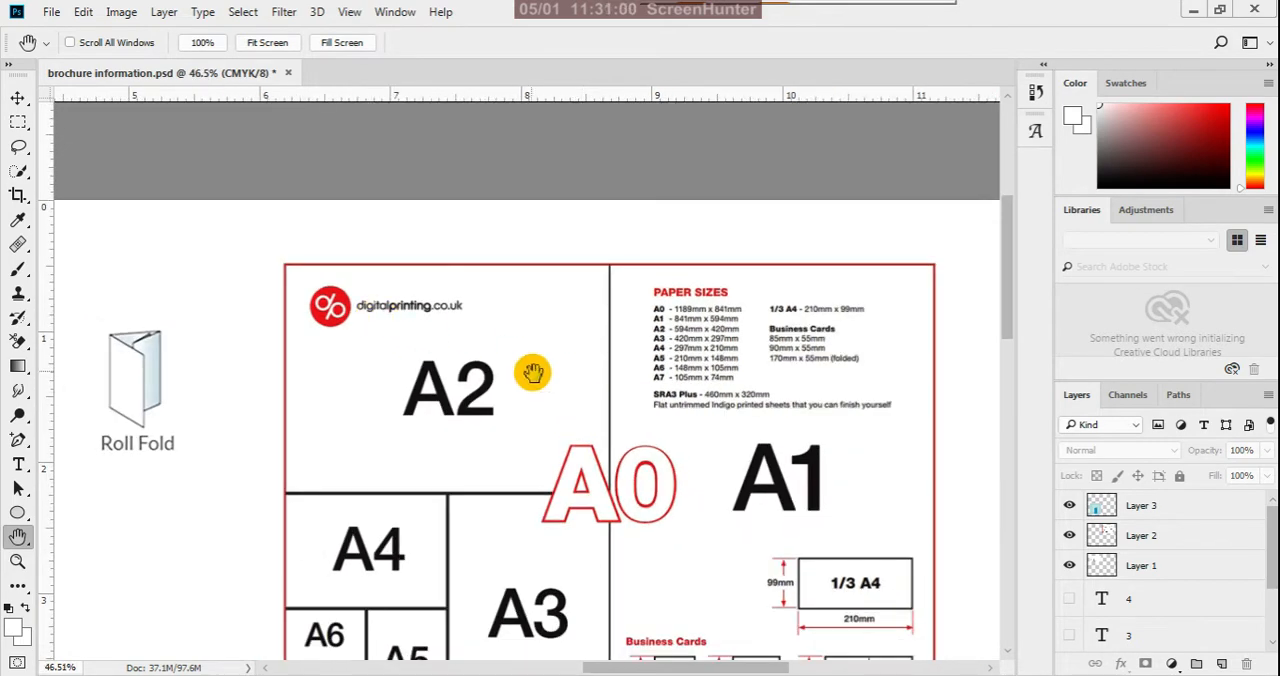
left_click_drag(532, 372, 441, 278)
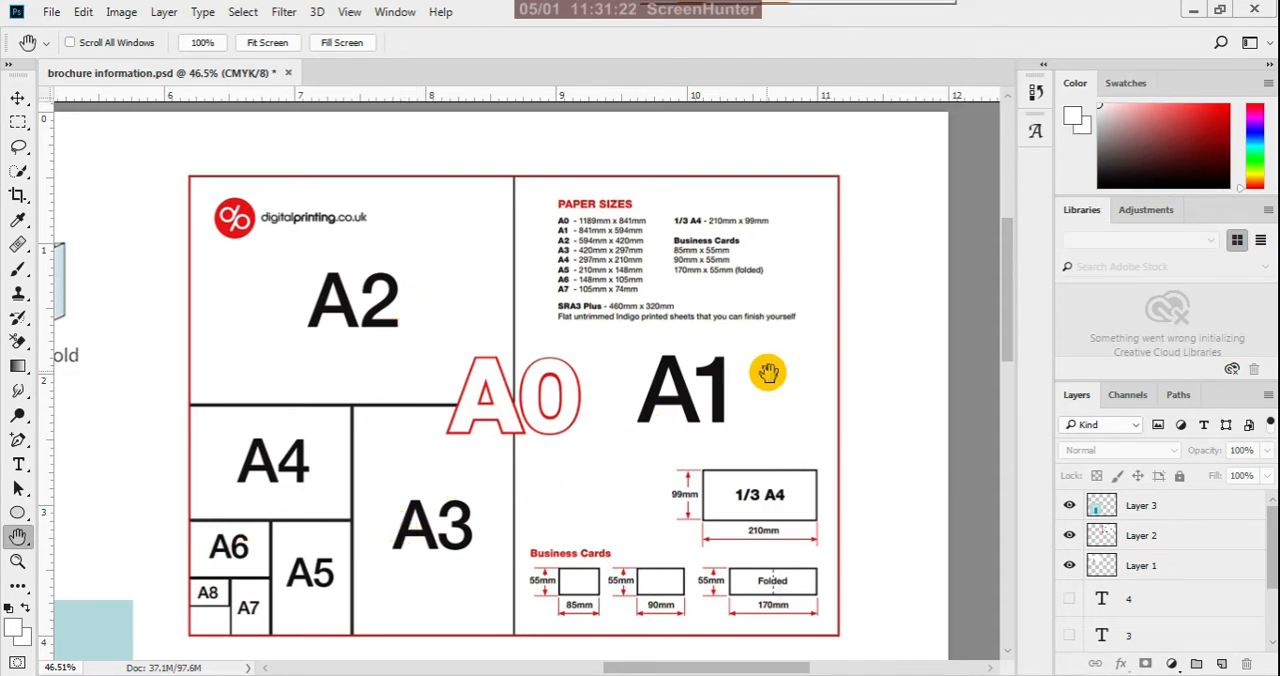
- Examine the six fold-type illustrations, from Half Fold to Double Gate Fold, and return to an overview of the whole page
scroll(870, 390, "down", 3)
scroll(896, 389, "down", 2)
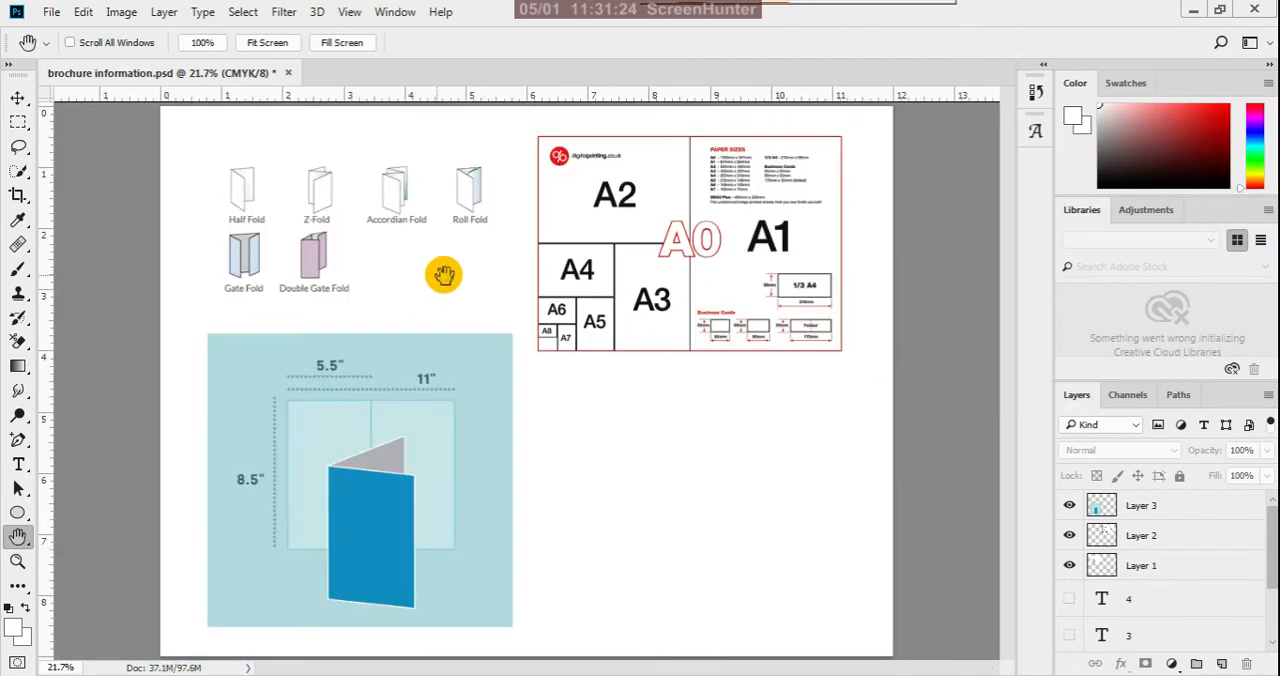
scroll(365, 217, "up", 3)
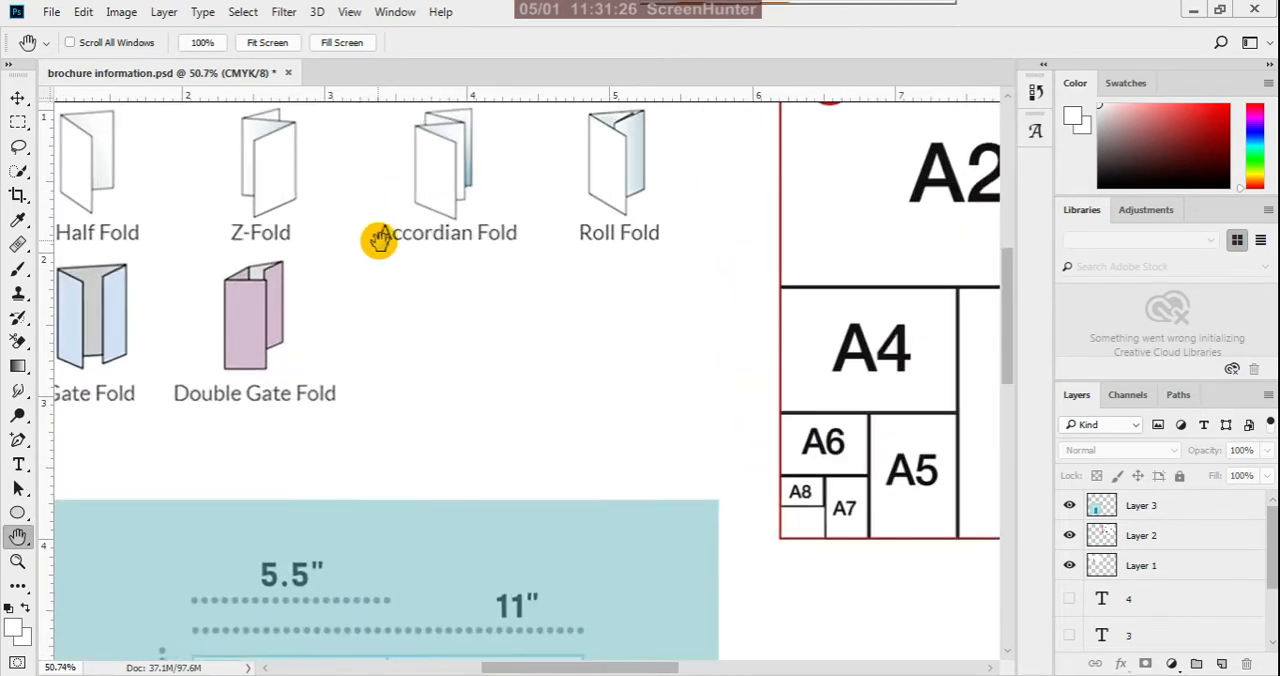
left_click_drag(576, 444, 518, 444)
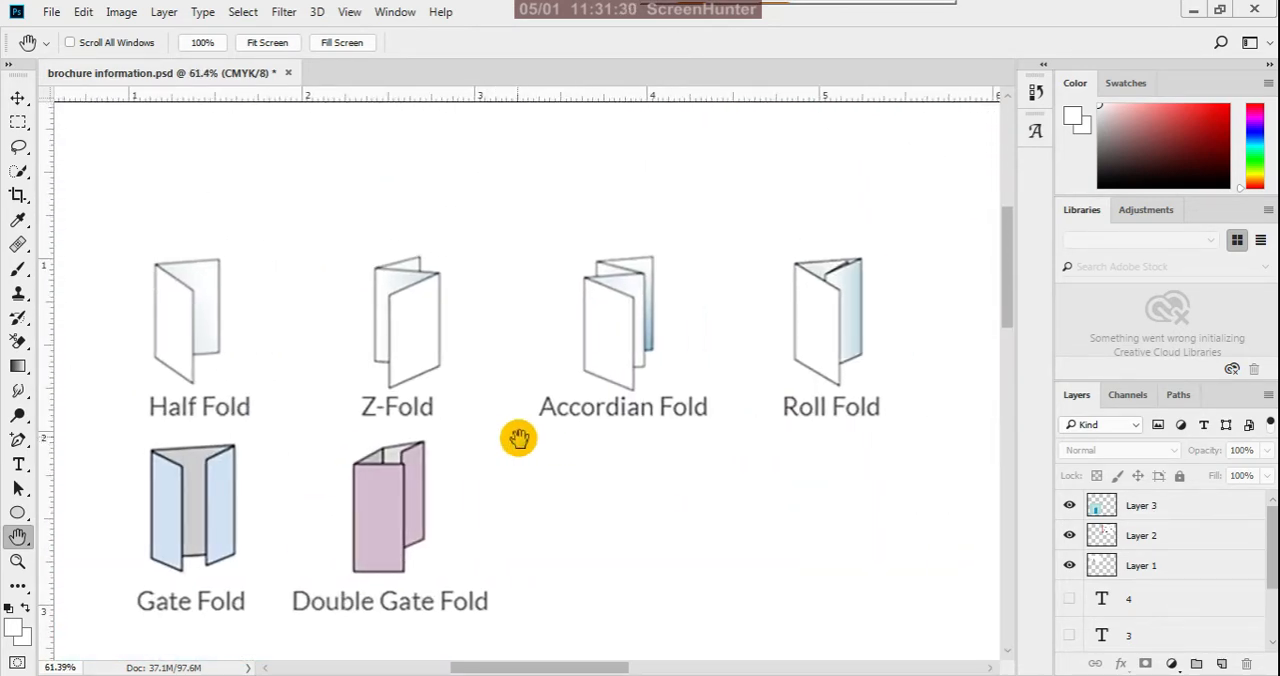
left_click_drag(537, 450, 559, 400)
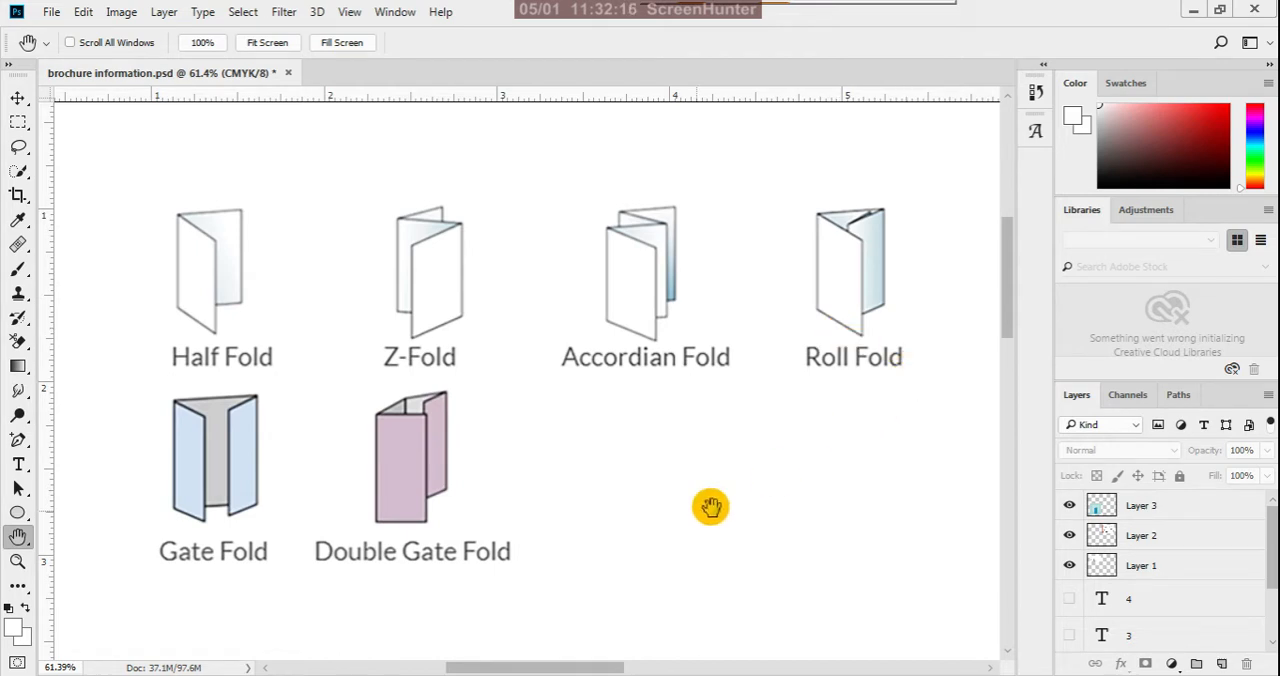
scroll(183, 575, "up", 2)
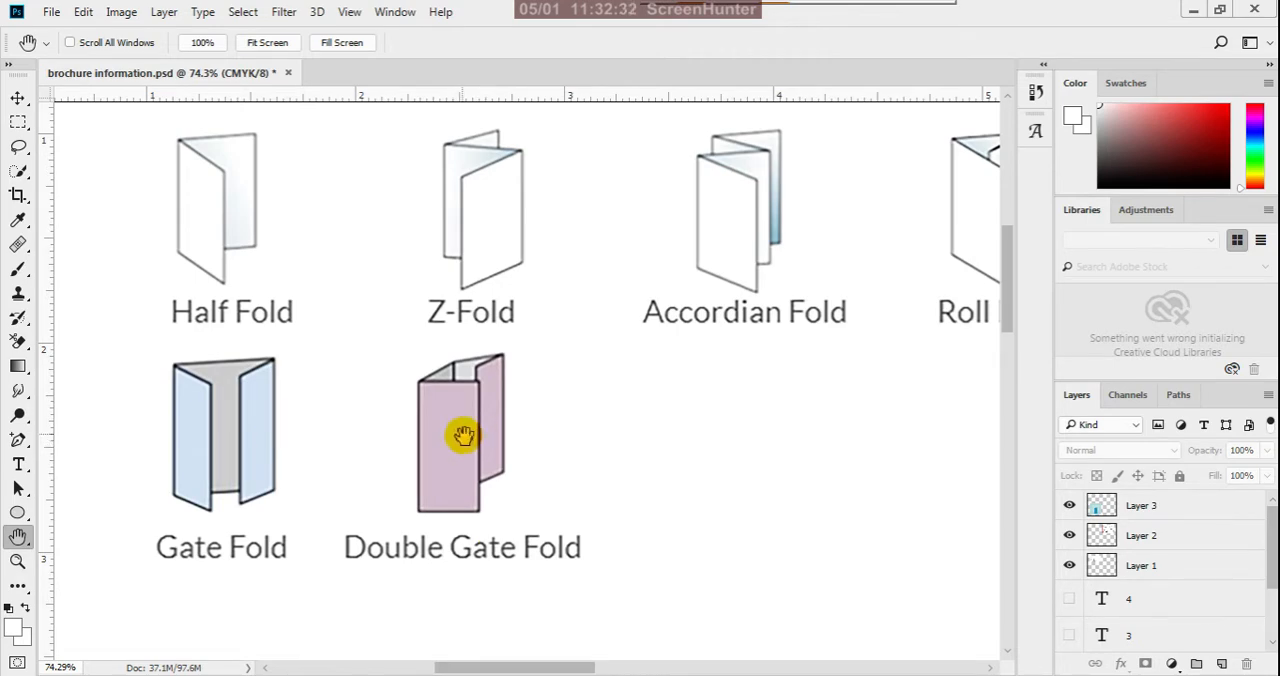
scroll(488, 415, "down", 3)
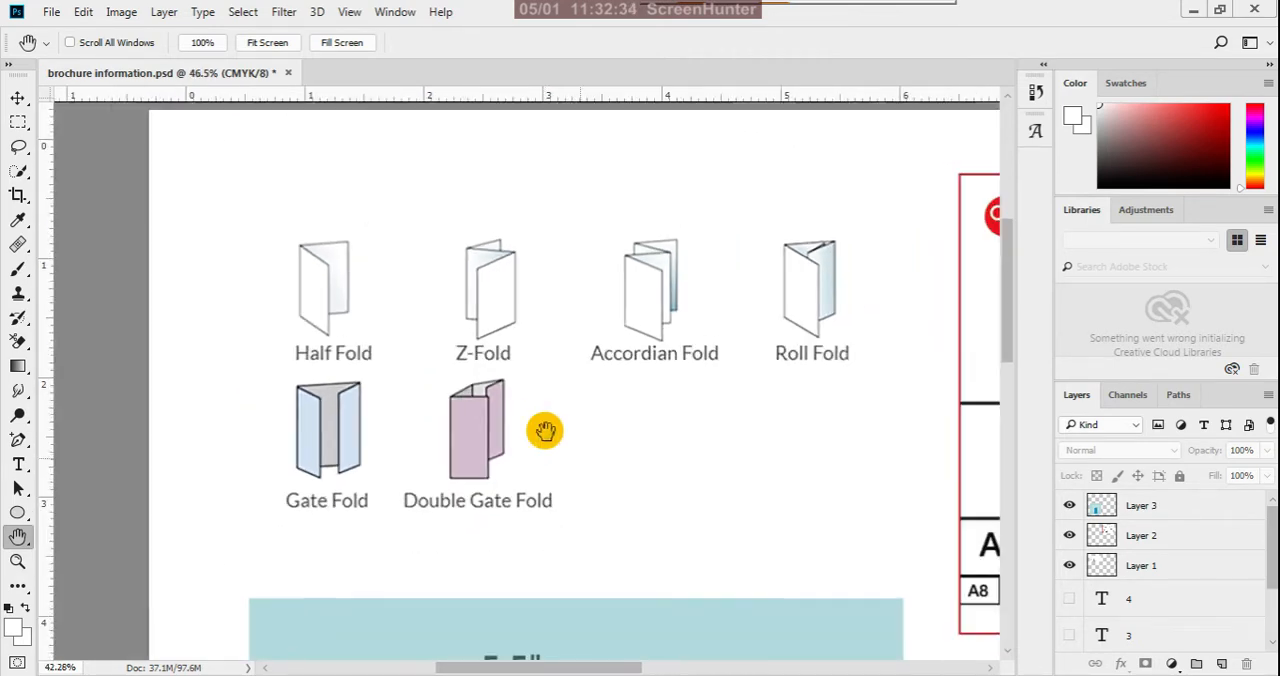
scroll(544, 430, "down", 1)
scroll(551, 342, "up", 2)
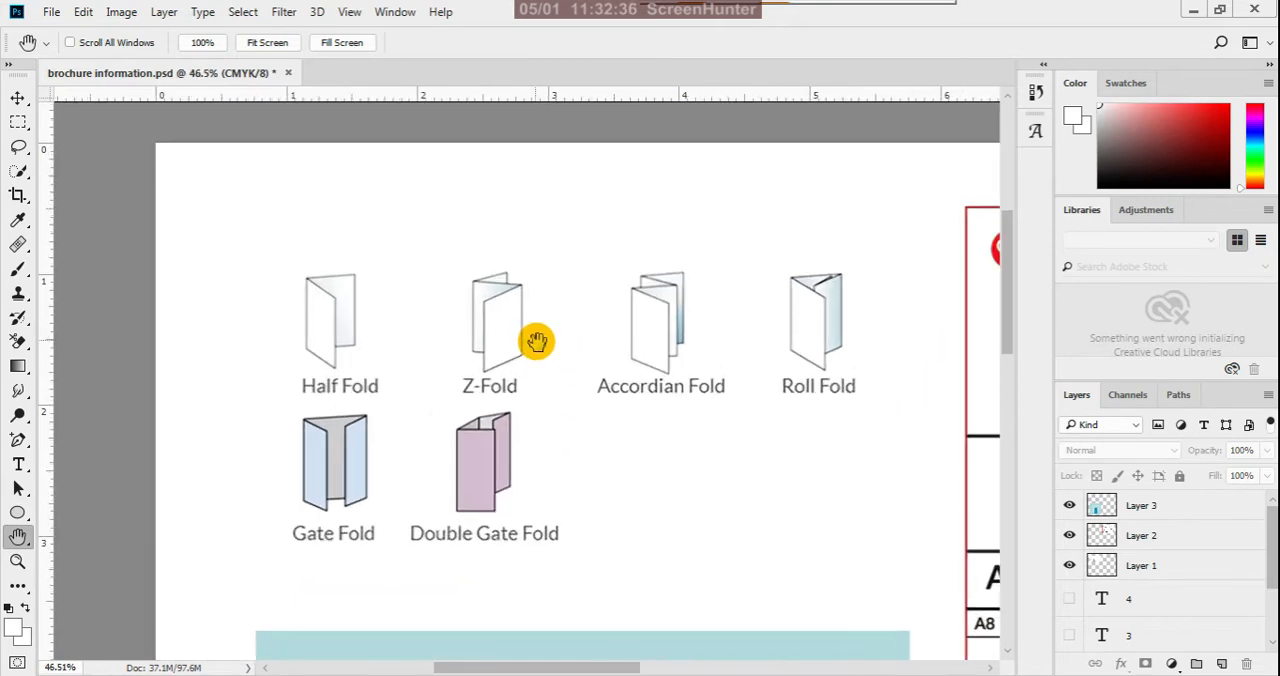
scroll(536, 345, "down", 1)
scroll(520, 355, "up", 1)
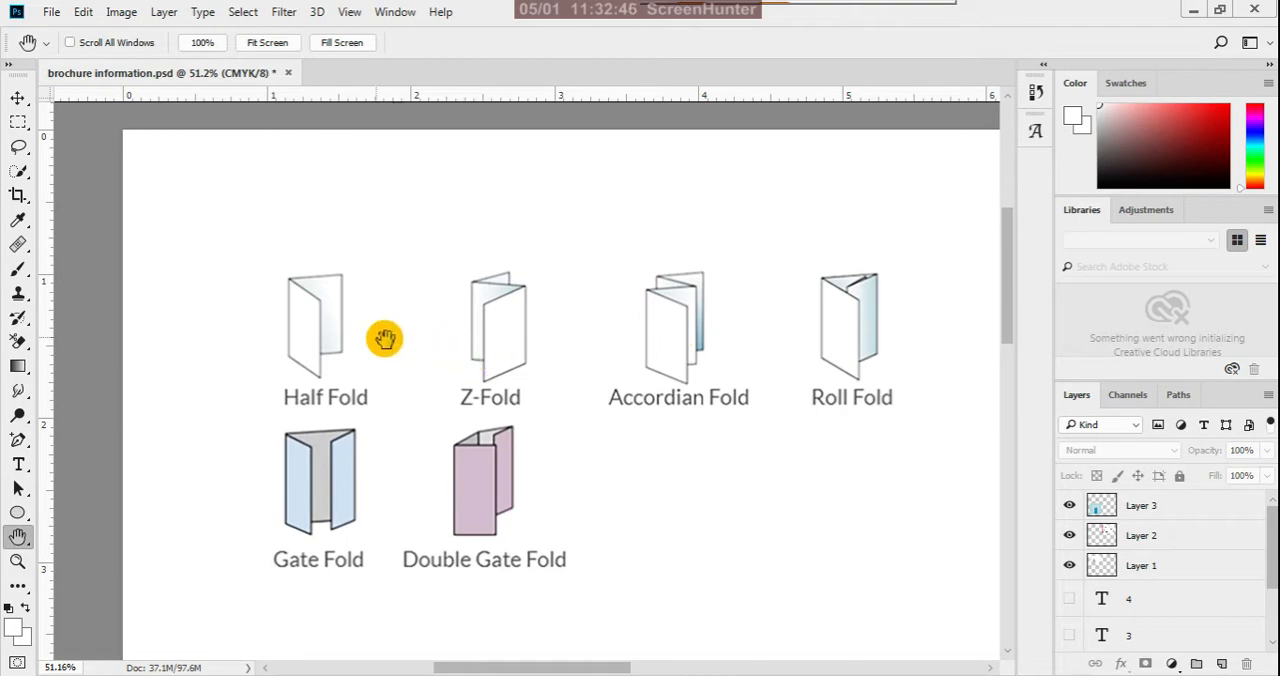
scroll(357, 337, "down", 6)
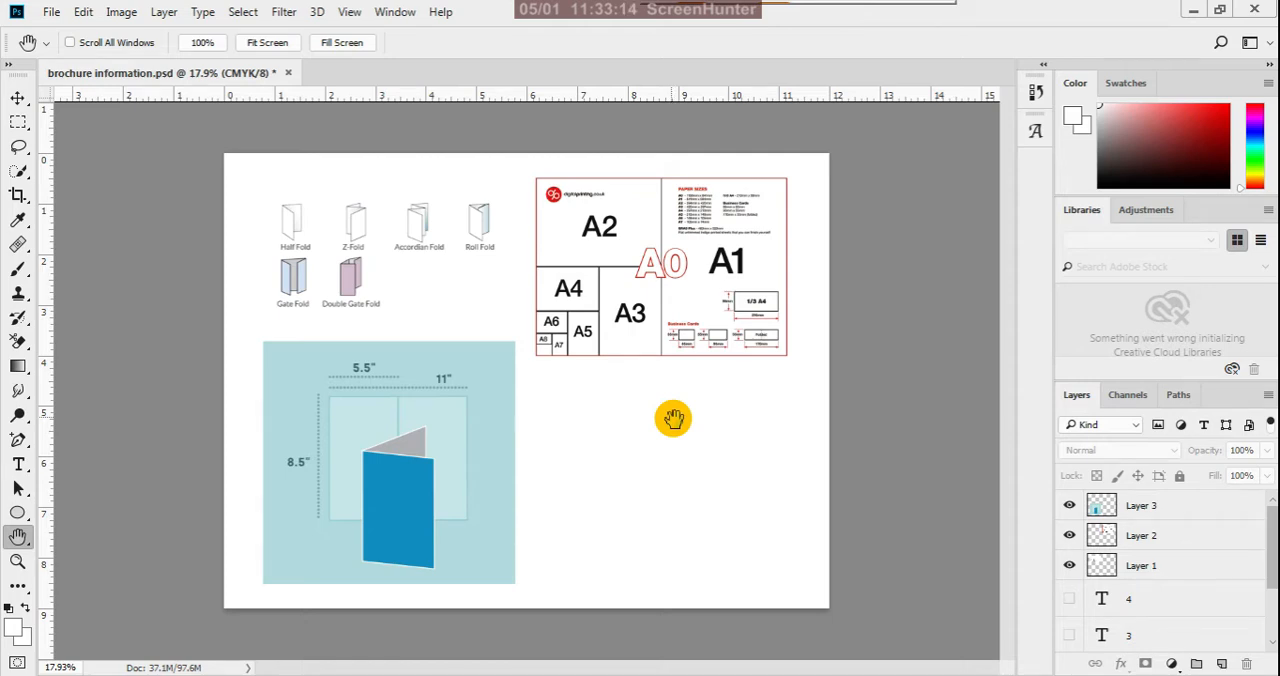
- Open the New Document settings for the brochure
left_click(50, 14)
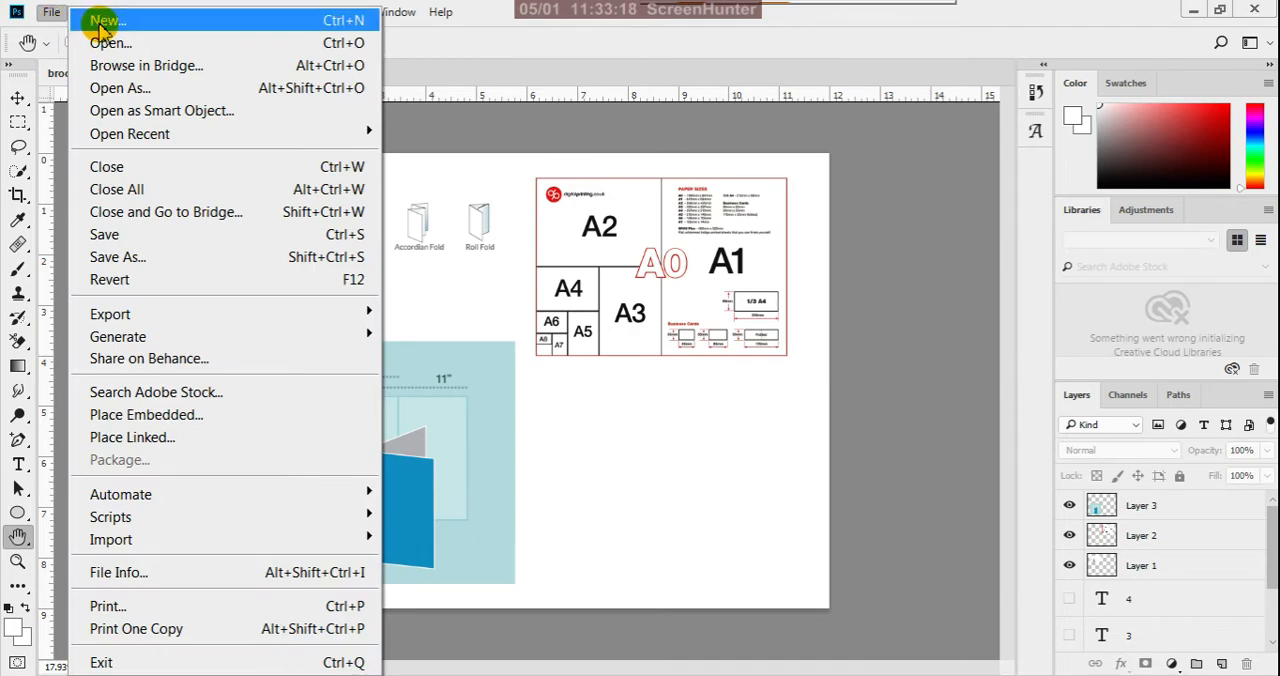
left_click(102, 22)
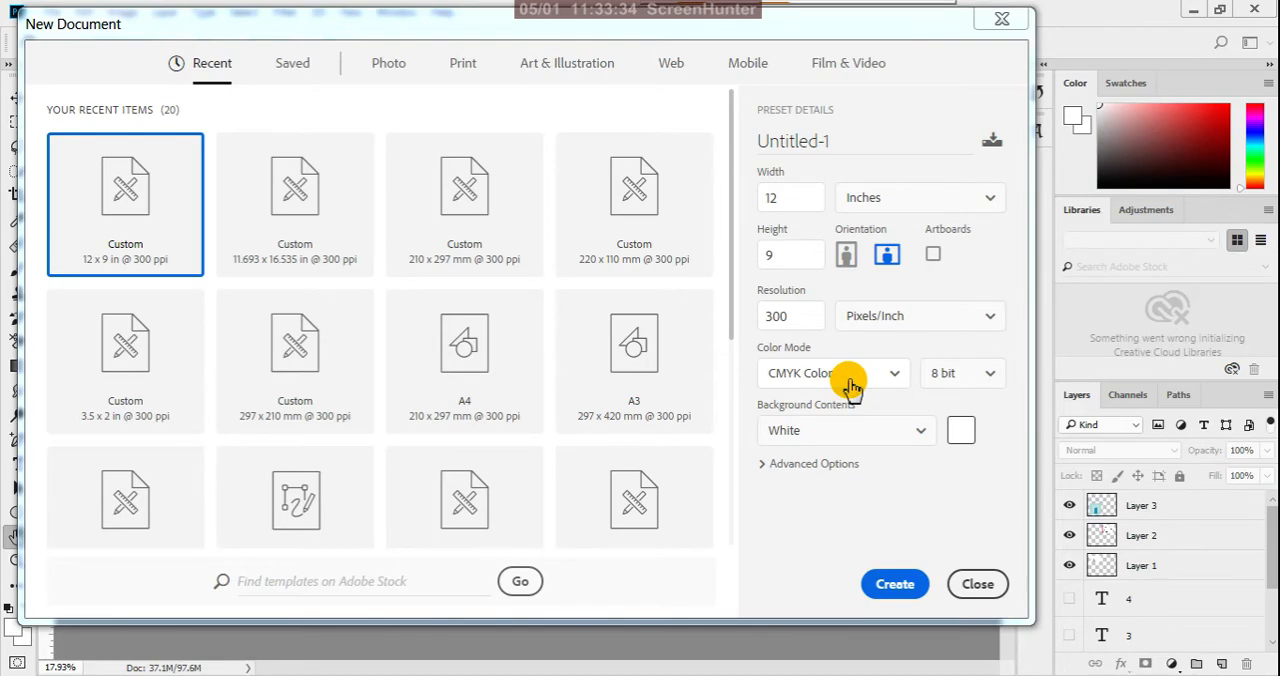
- Switch to the Word assignments list, change the Brochure Design size to 9/12 inches, and return to the New Document settings in Photoshop
left_click(730, 674)
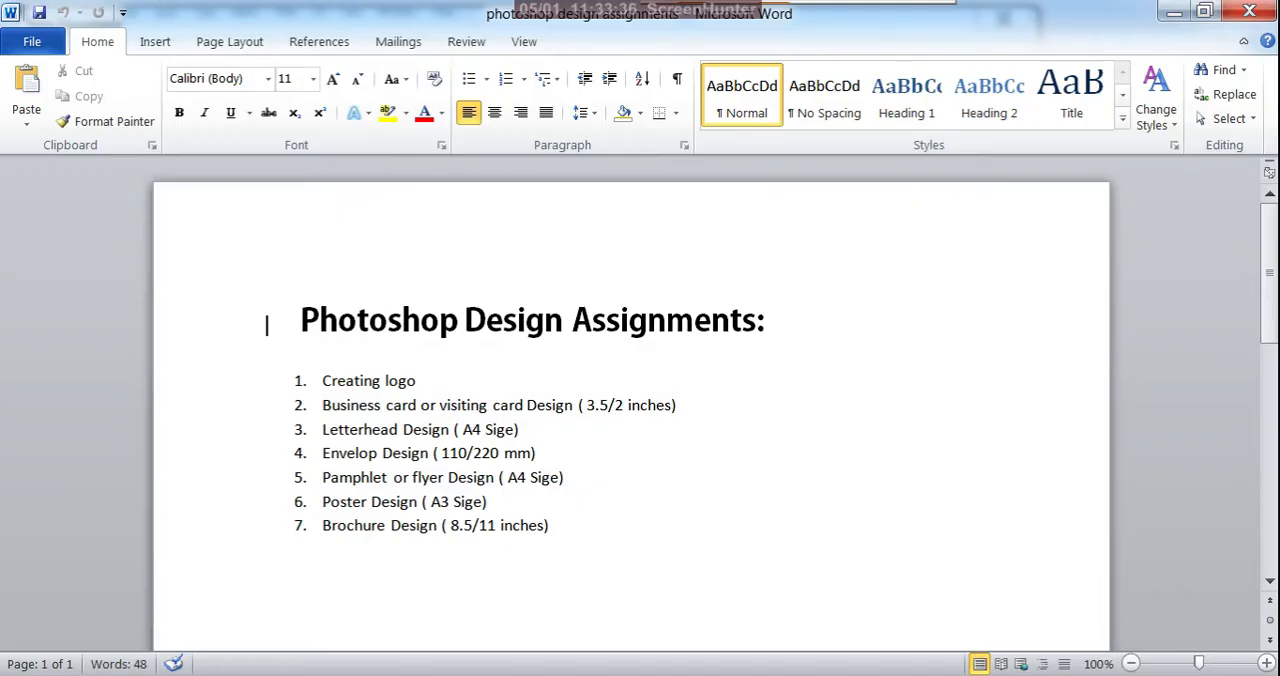
left_click(497, 529)
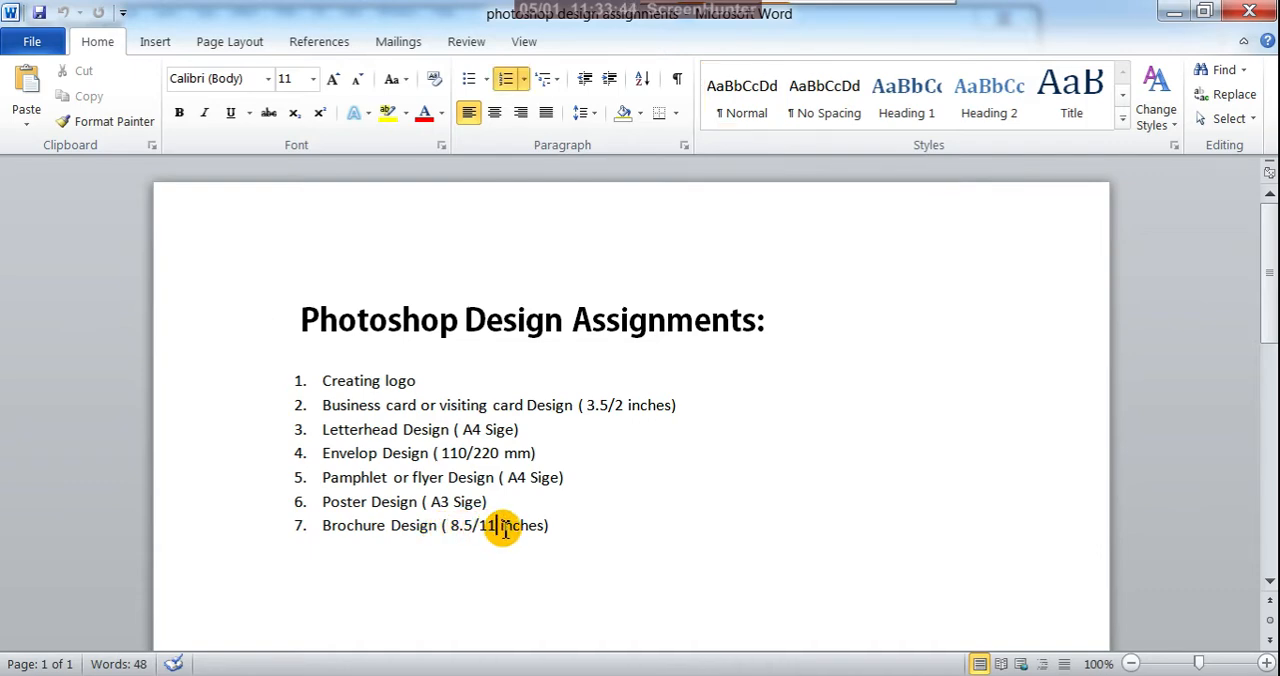
key("BackSpace")
type("2")
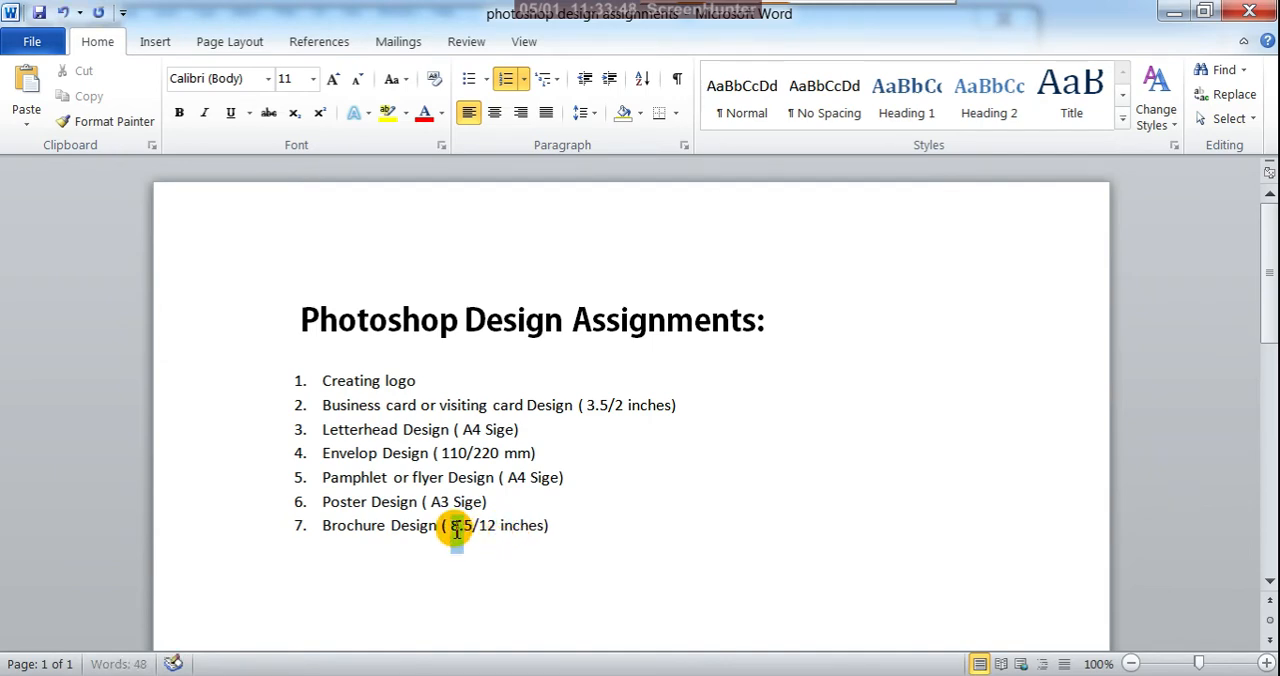
left_click(474, 530)
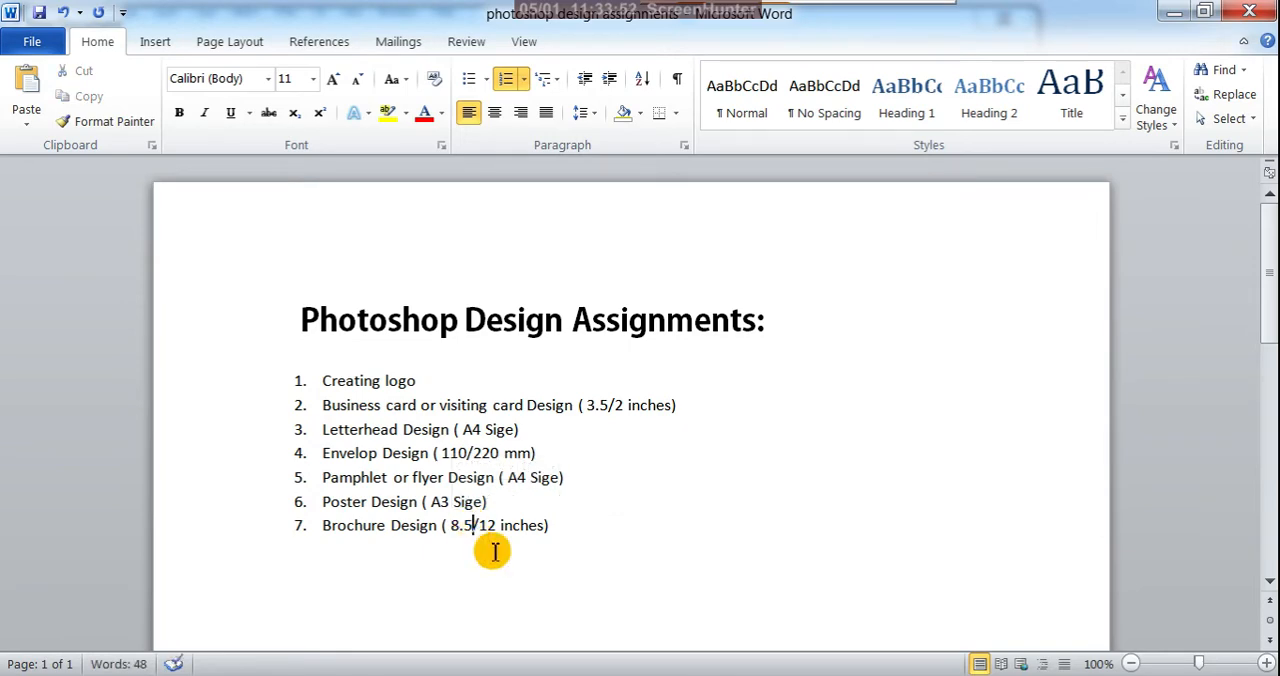
key("BackSpace")
key("BackSpace")
key("BackSpace")
key("BackSpace")
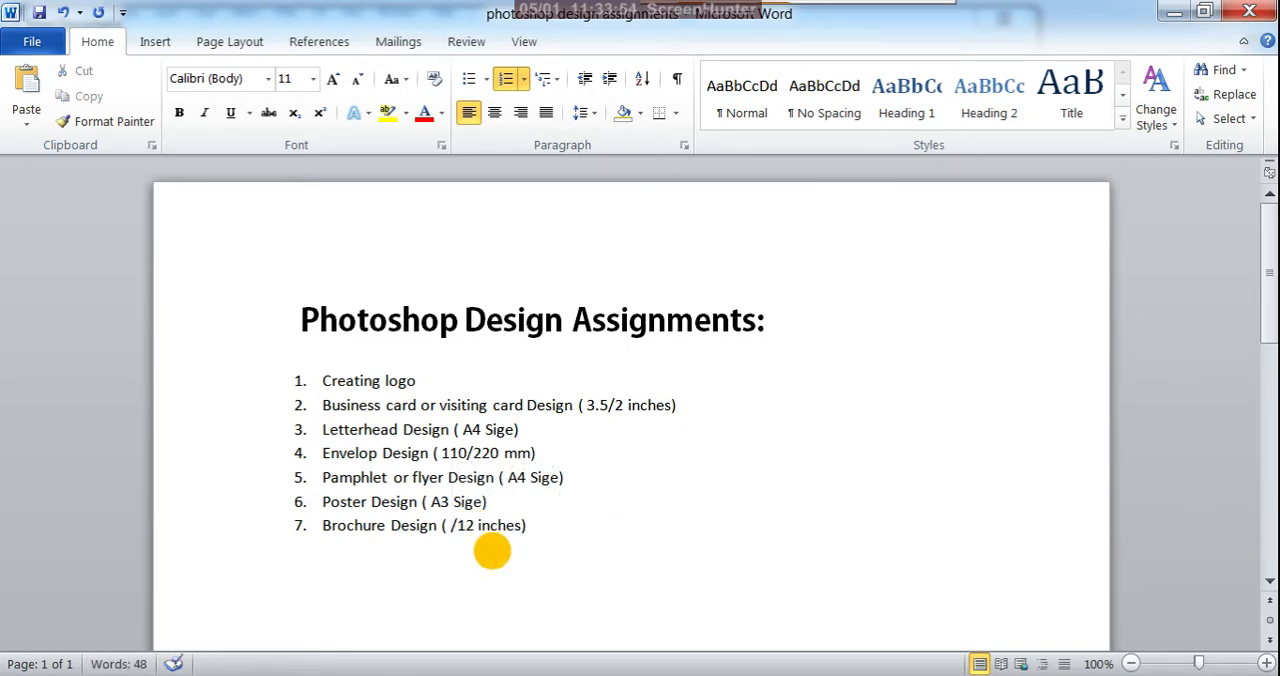
type("9")
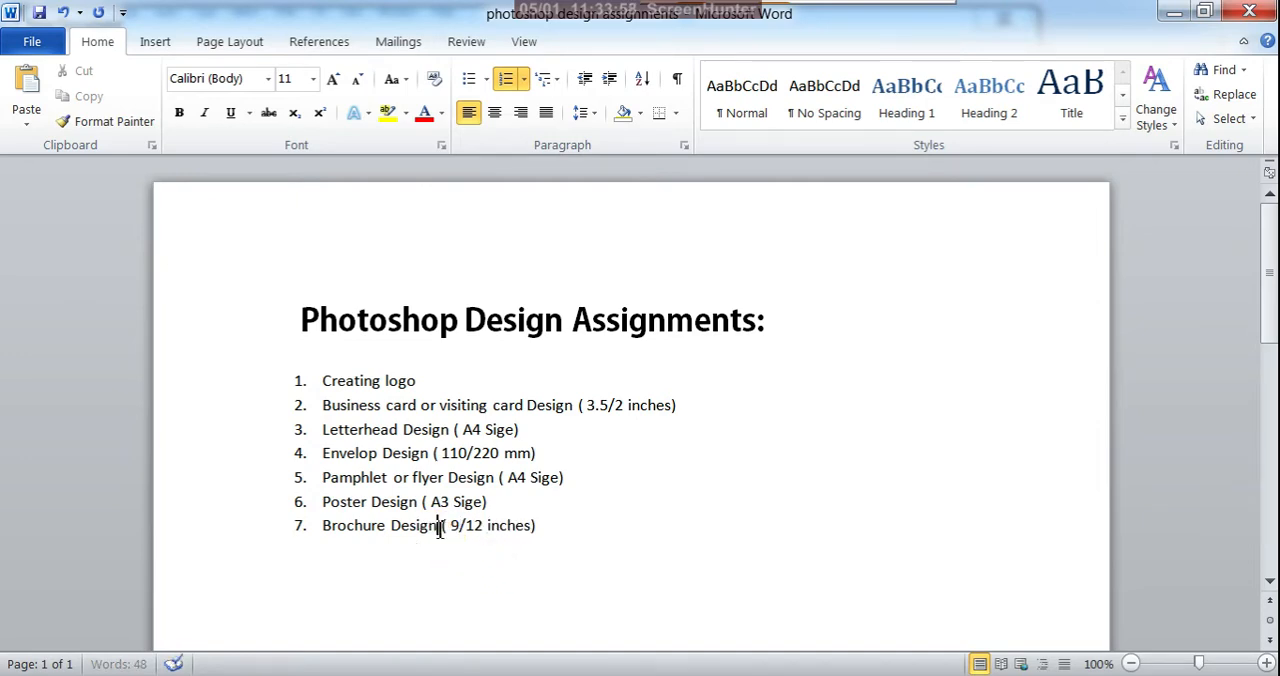
left_click_drag(438, 530, 343, 536)
key("ctrl+c")
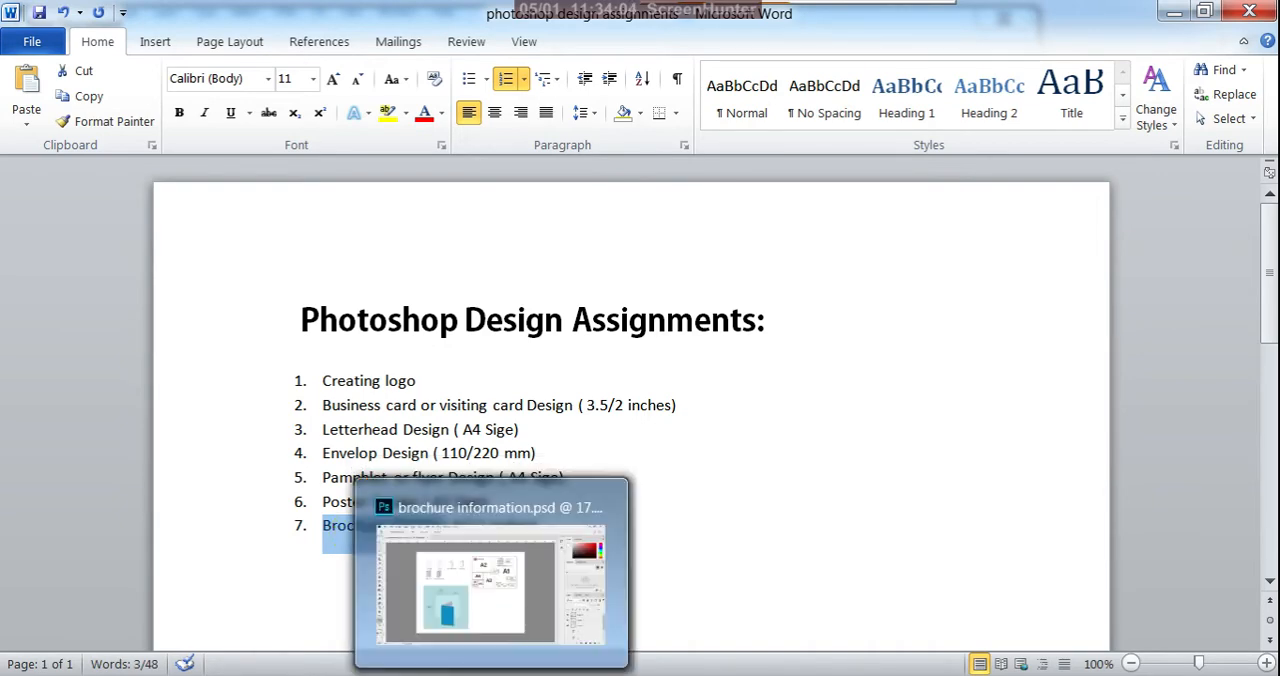
left_click(492, 675)
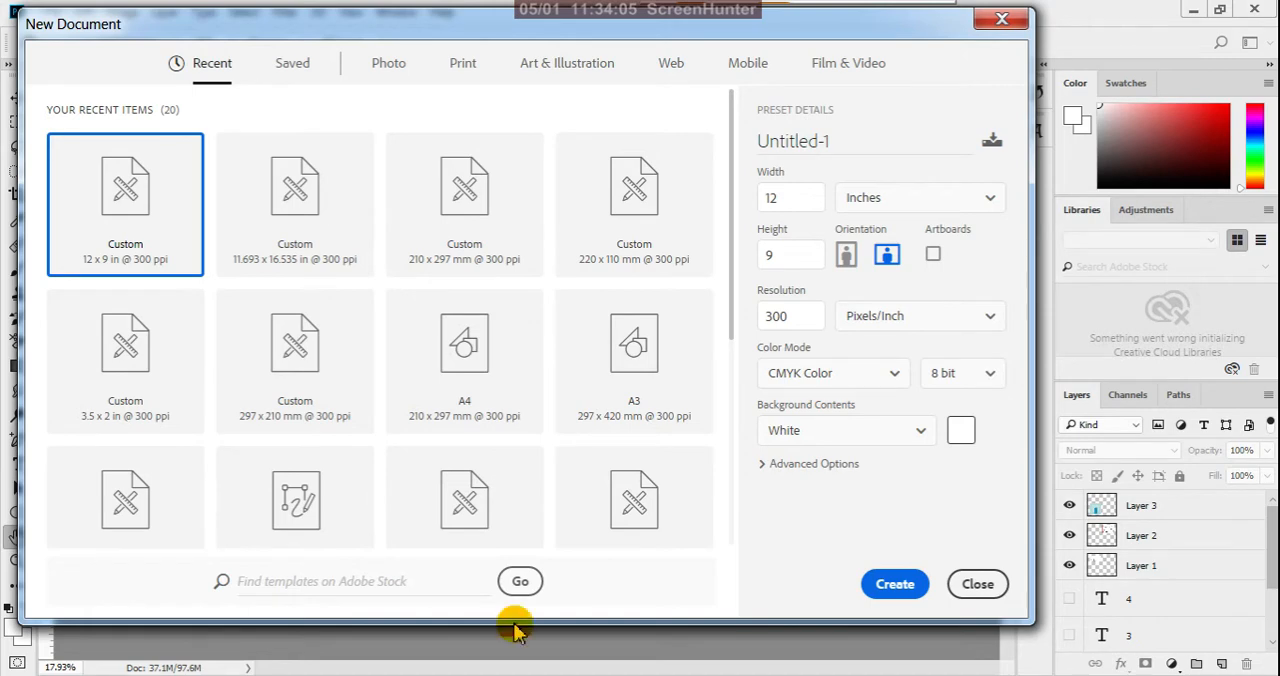
- Name the new document "7. Brochure Design in Photoshop" and create it at 12 x 9 inches
left_click(773, 143)
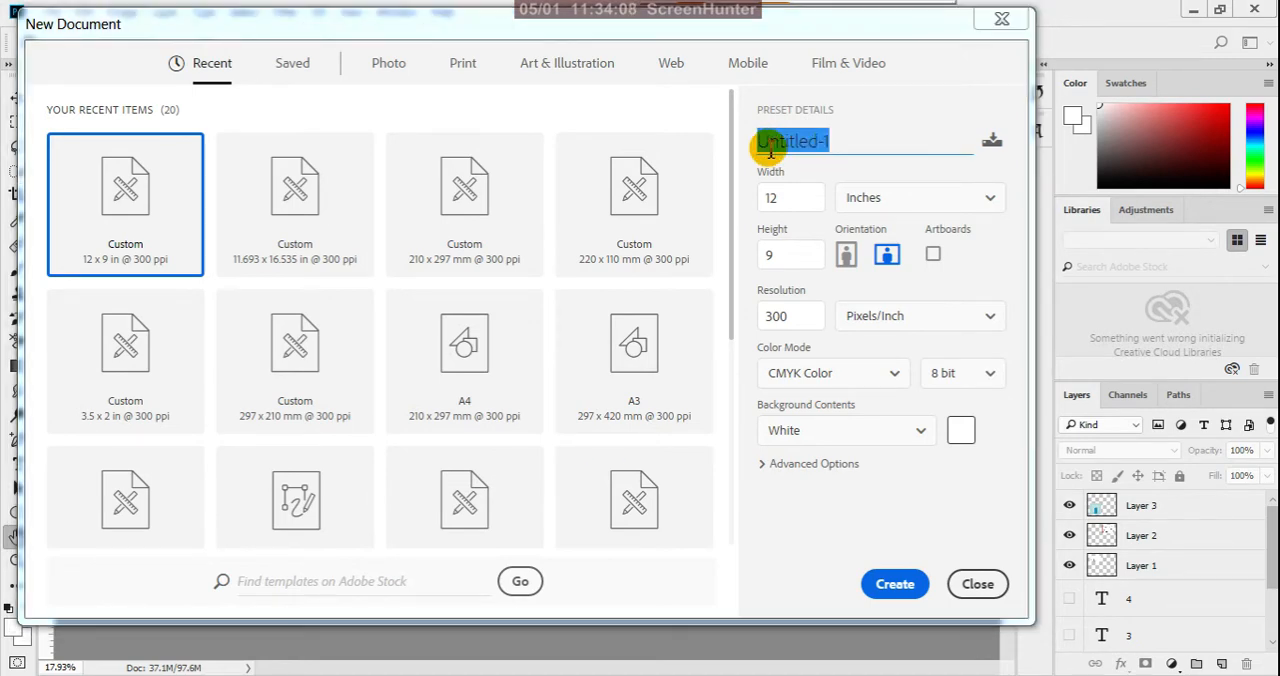
key("ctrl+v")
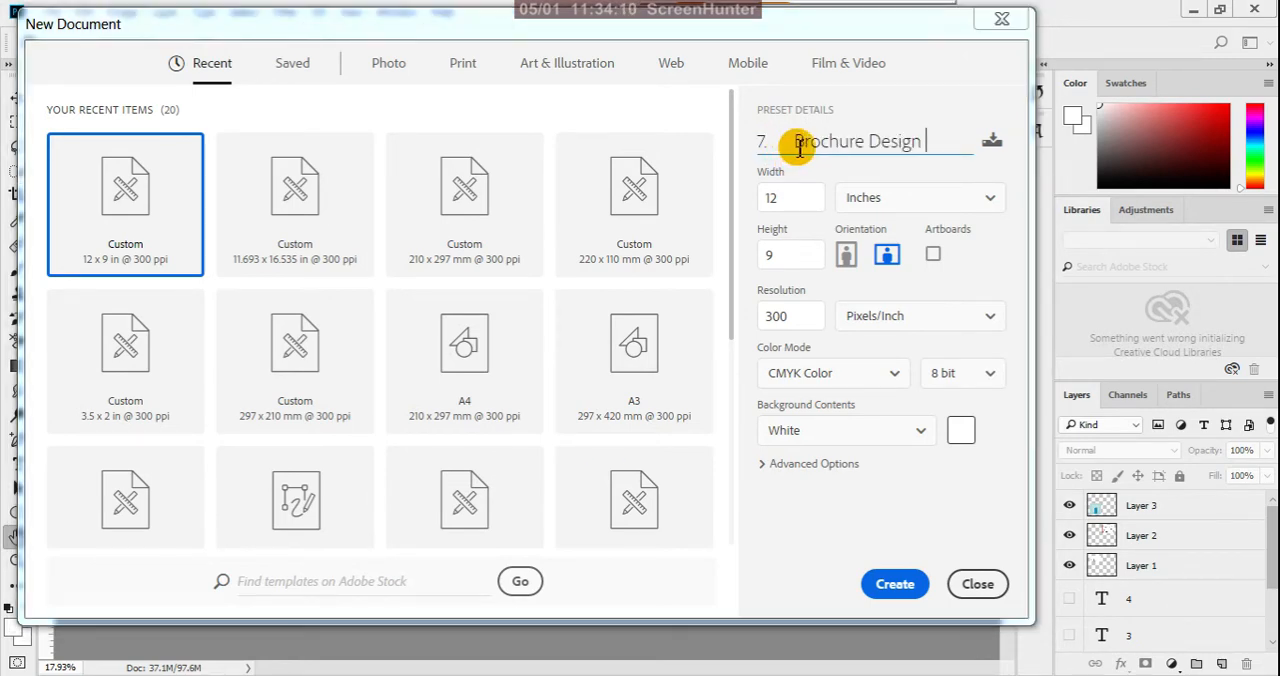
triple_click(795, 152)
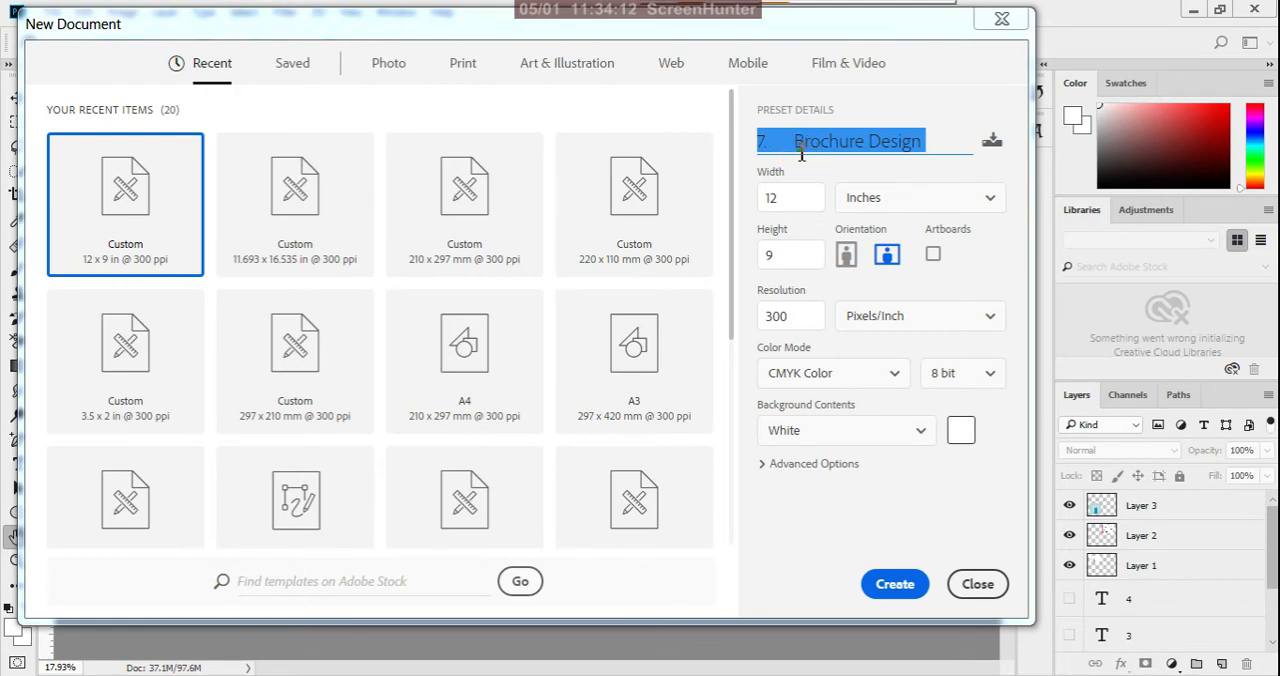
left_click(797, 146)
key("BackSpace")
key("BackSpace")
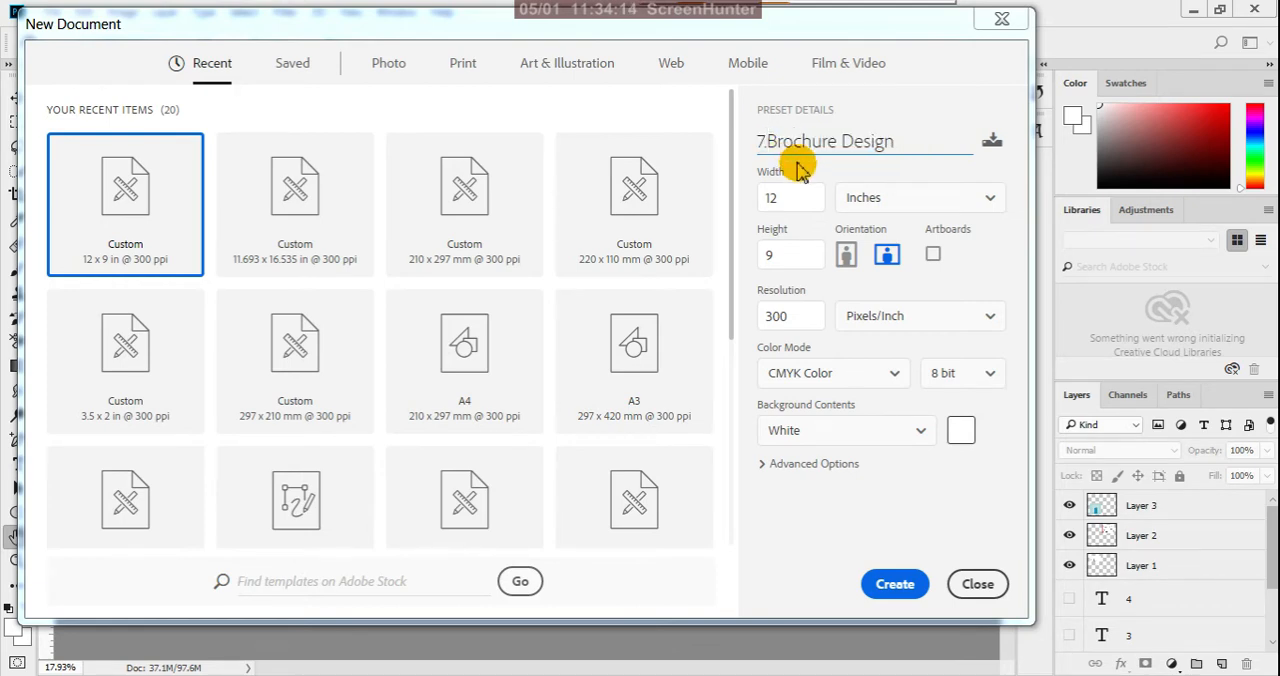
triple_click(901, 148)
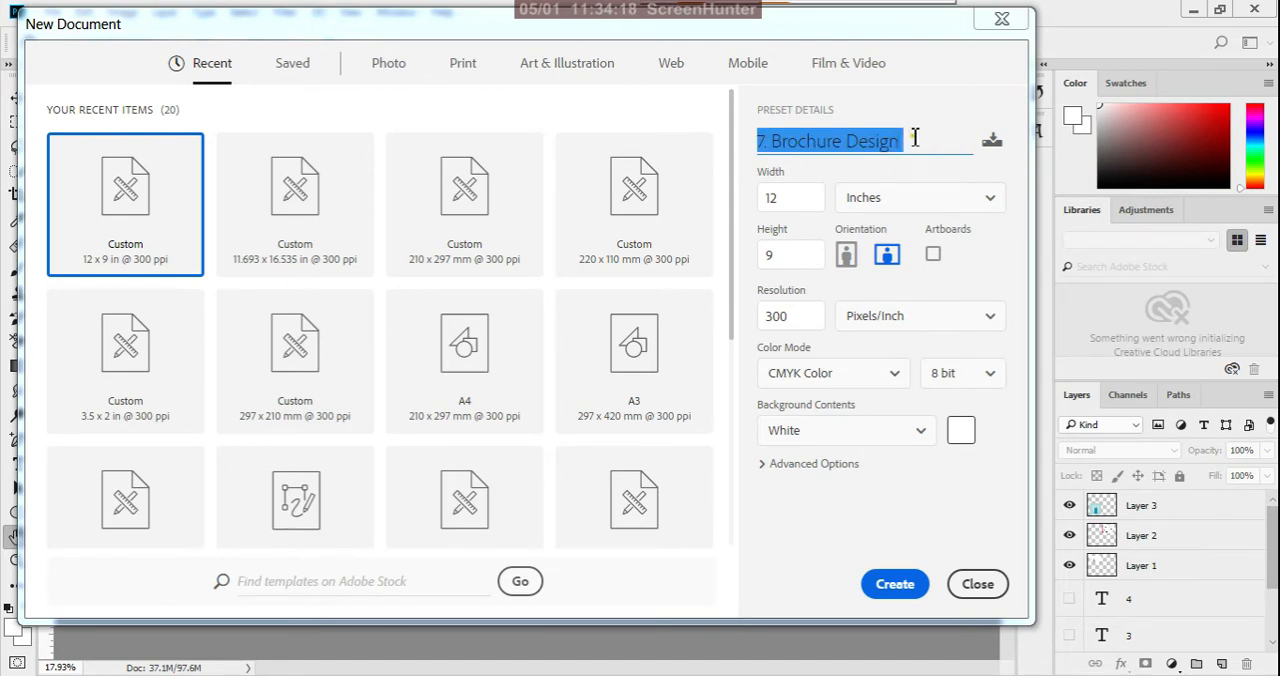
left_click(914, 138)
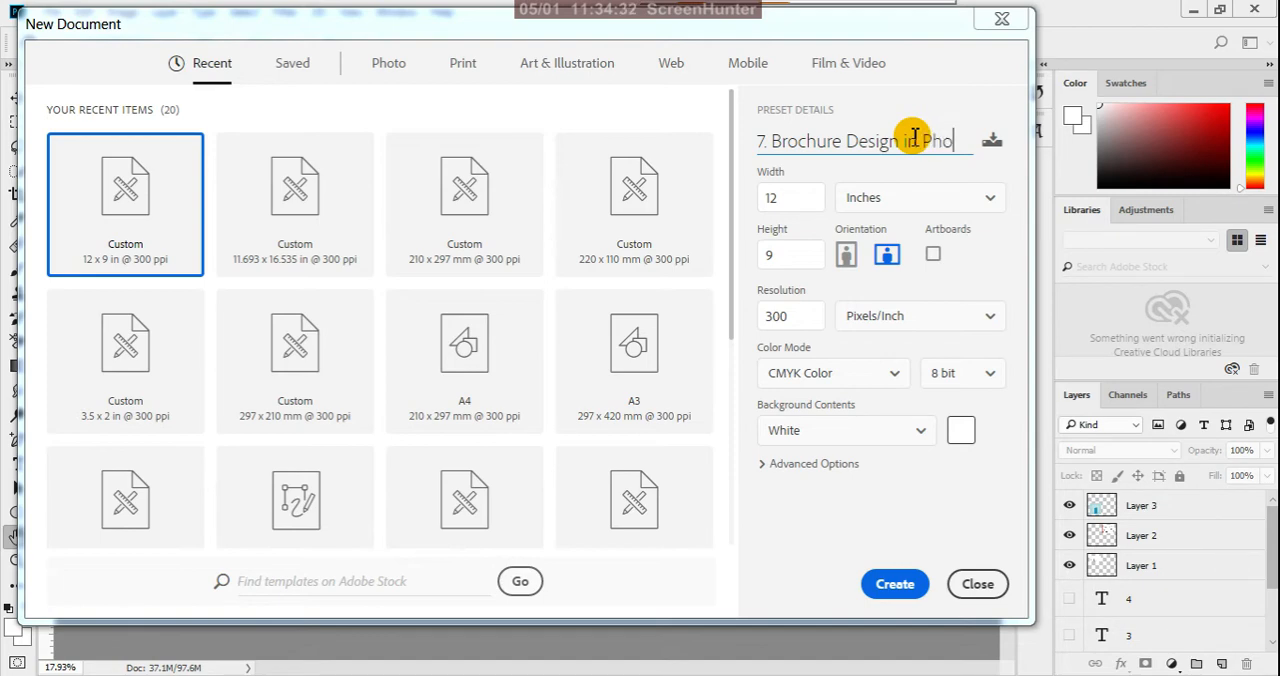
type("shop")
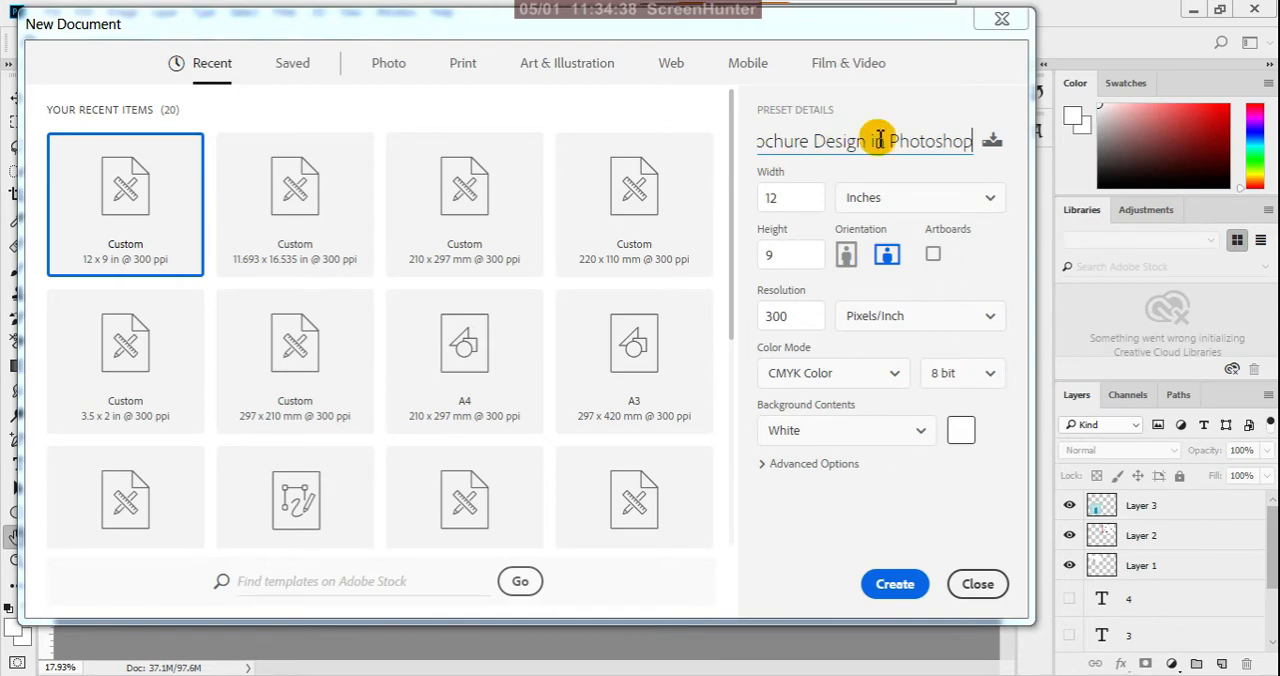
left_click(905, 588)
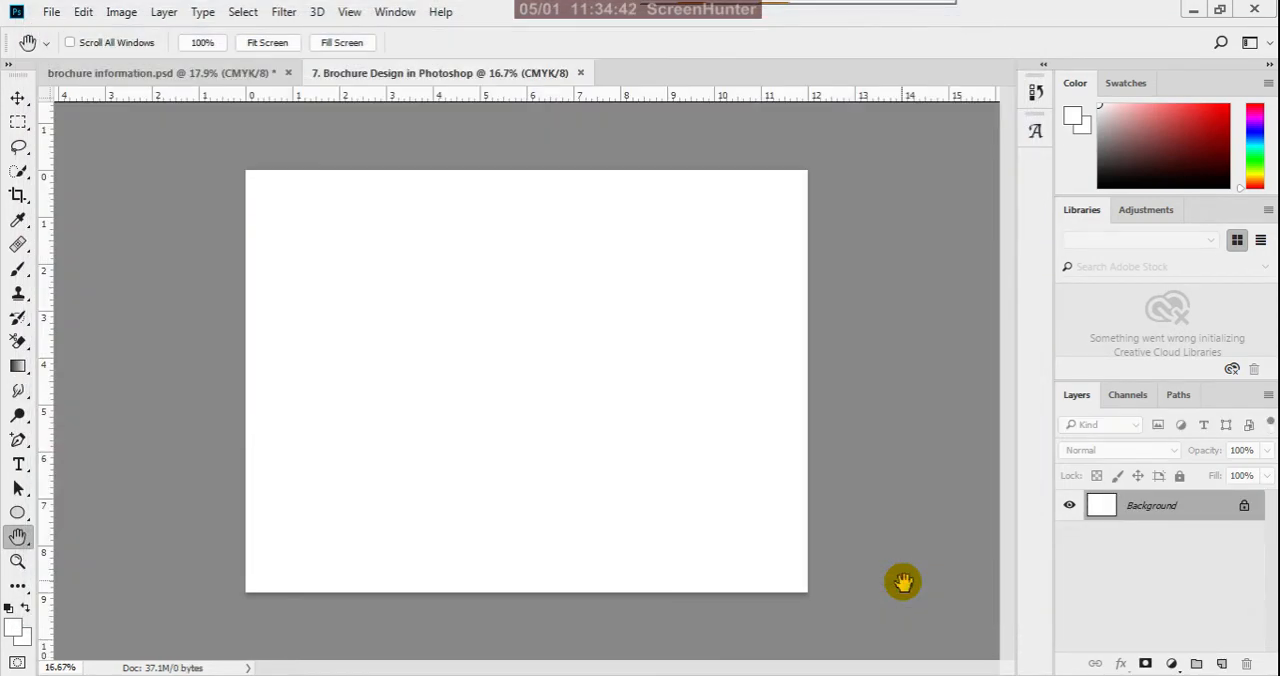
- Return to brochure information.psd and examine the fold-type illustrations closely, focusing on the Half Fold
left_click(18, 98)
key("ctrl+minus")
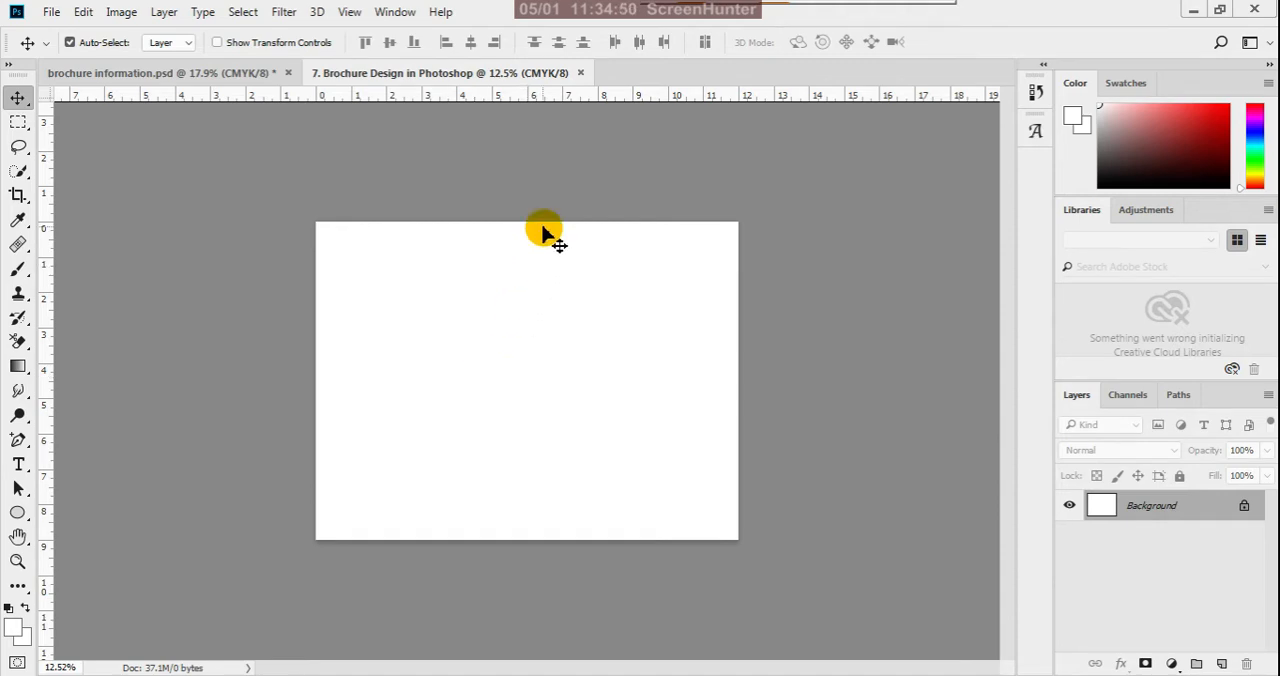
left_click(263, 76)
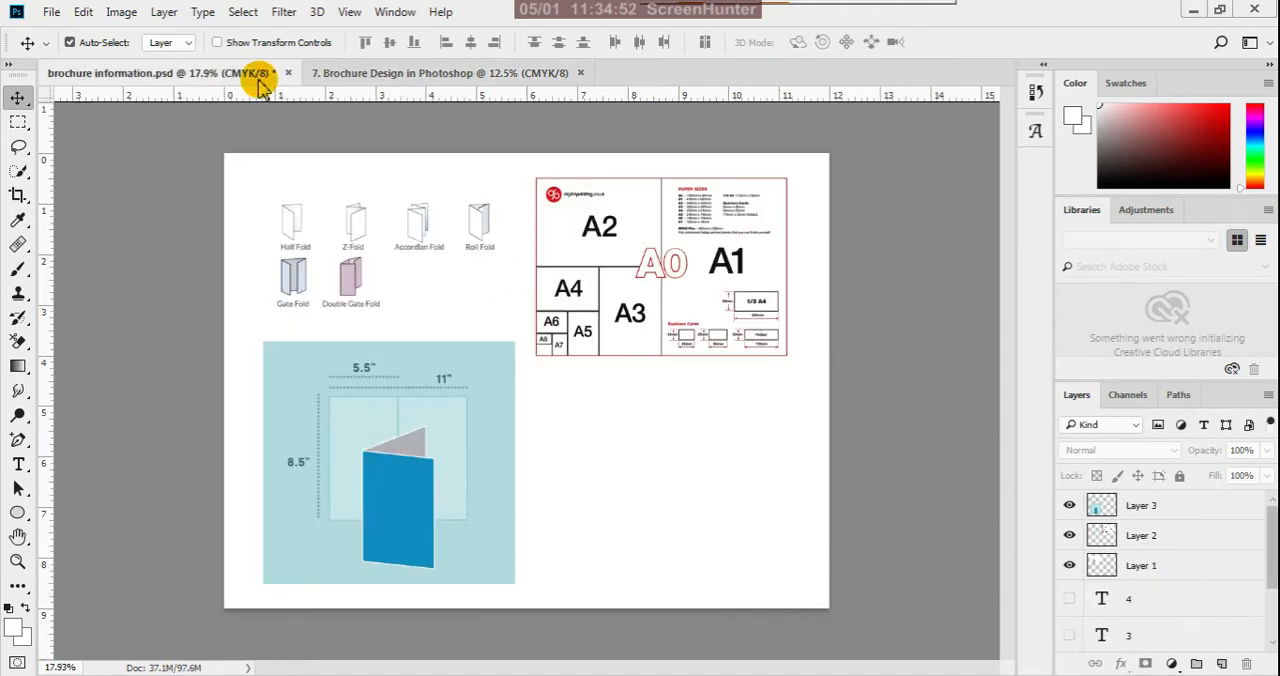
scroll(260, 210, "up", 5)
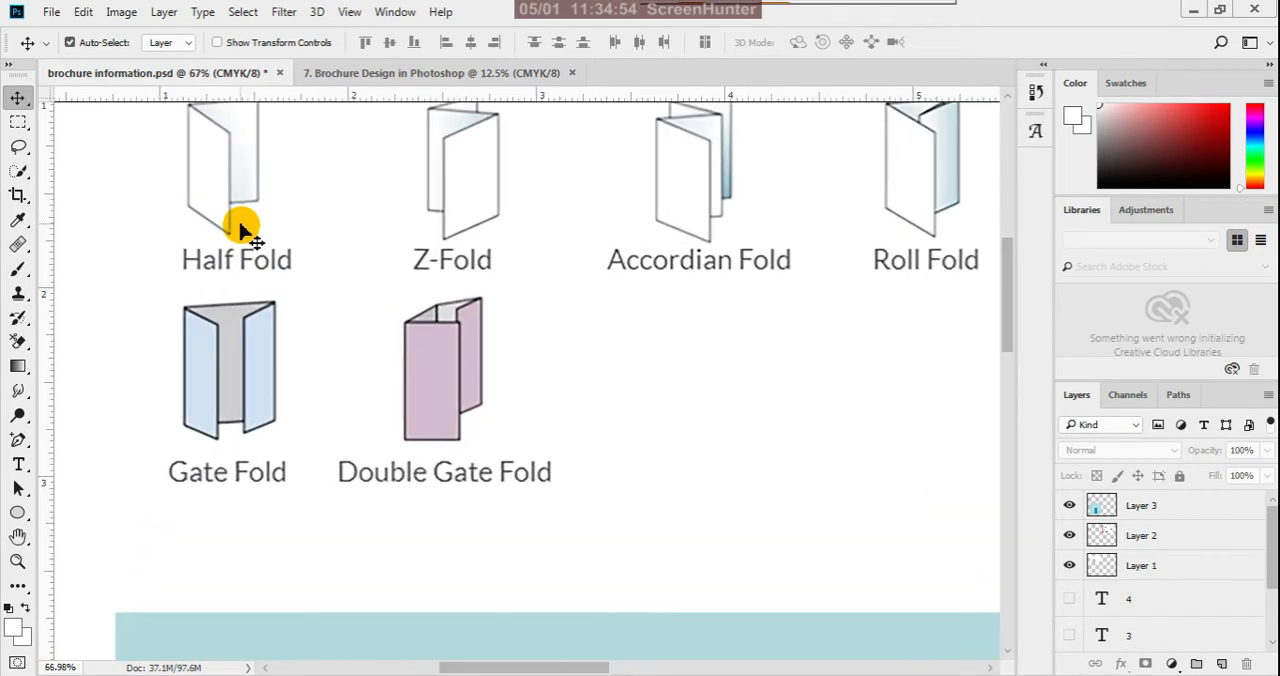
scroll(215, 165, "down", 1)
scroll(226, 140, "up", 1)
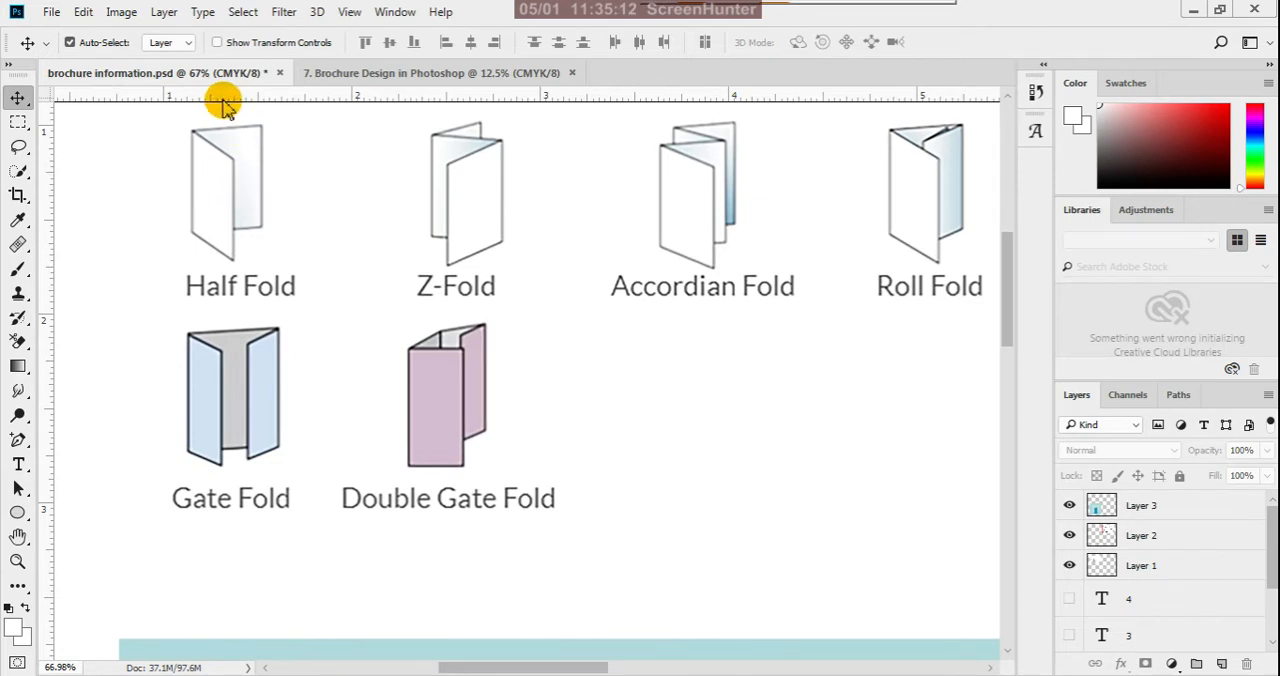
scroll(225, 120, "up", 4)
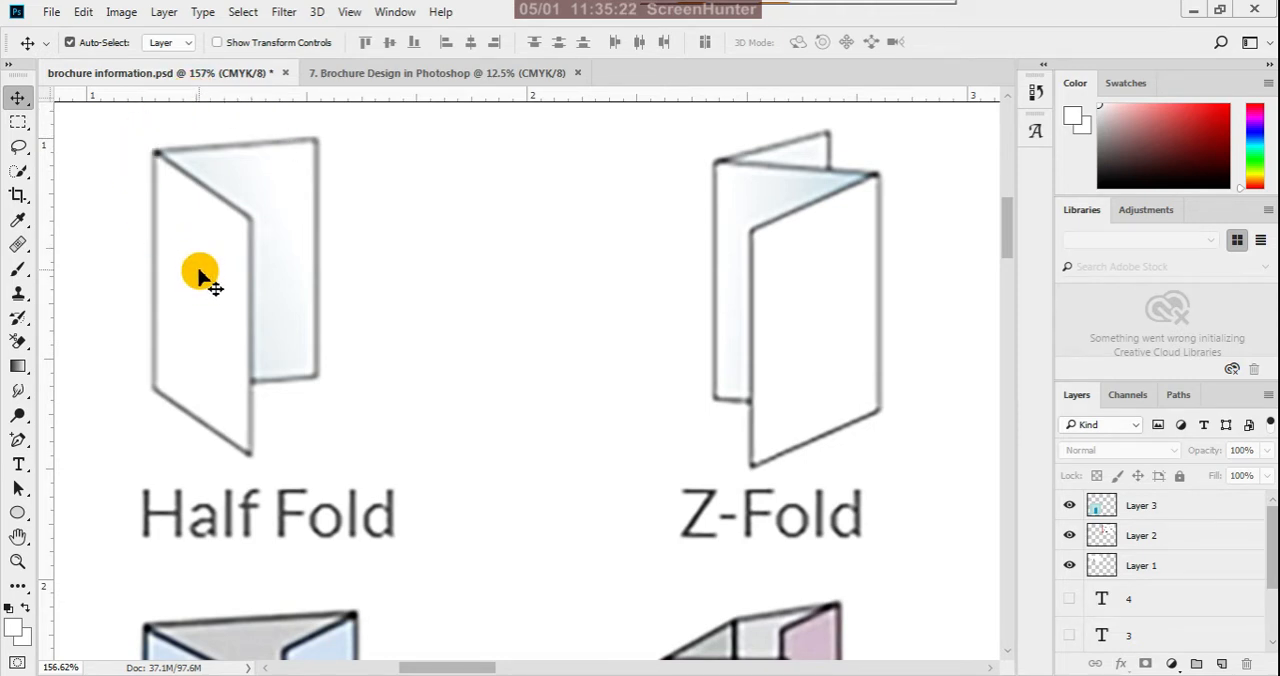
scroll(143, 106, "up", 2)
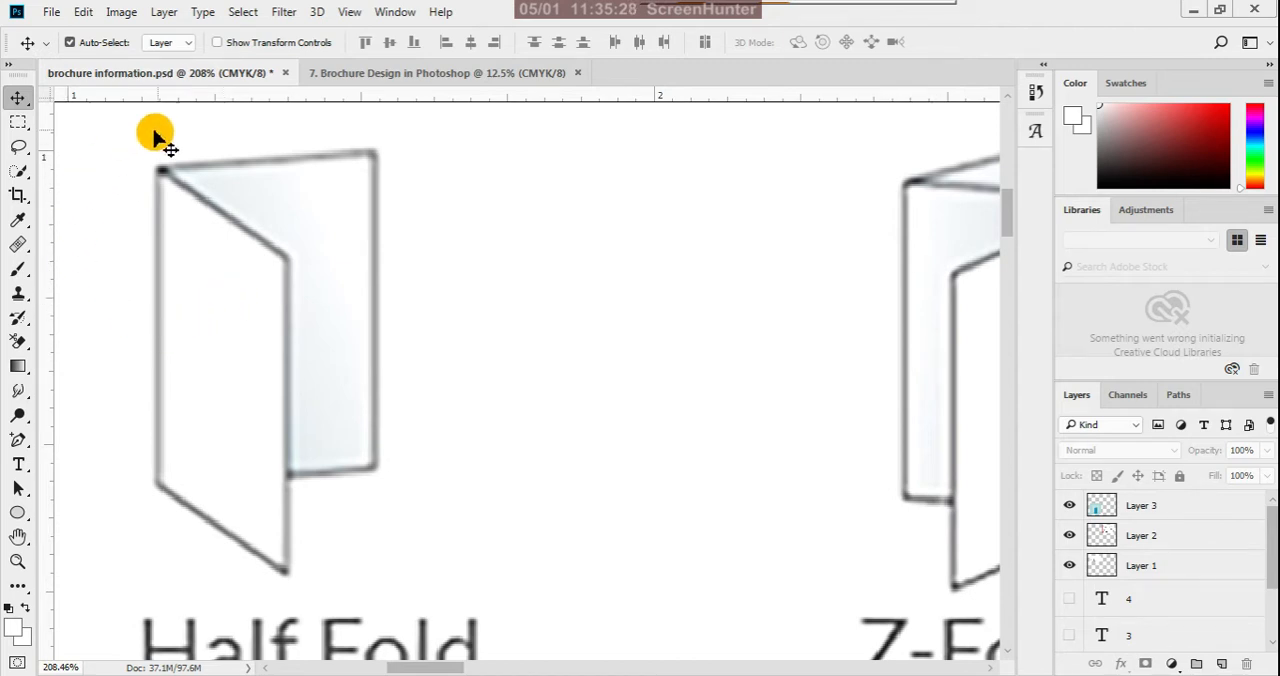
- Draw a rectangle shape about 217 x 155 px beside the Half Fold illustration
right_click(18, 512)
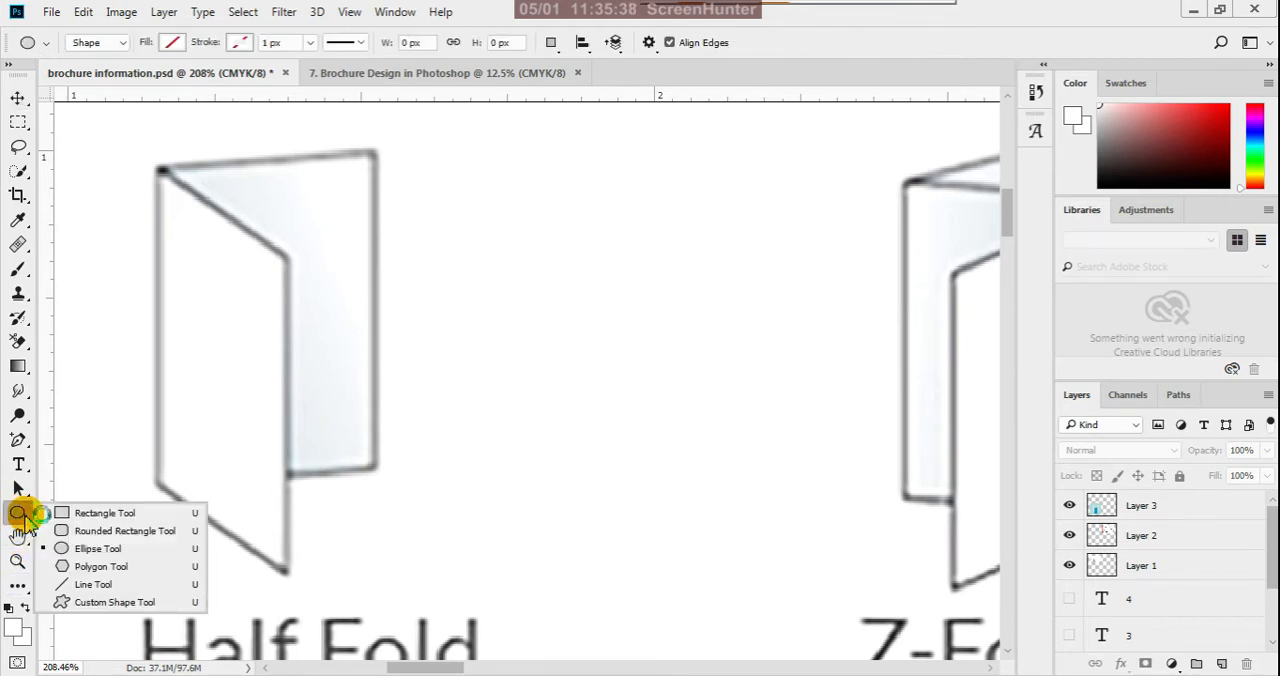
left_click(50, 516)
left_click_drag(443, 151, 866, 453)
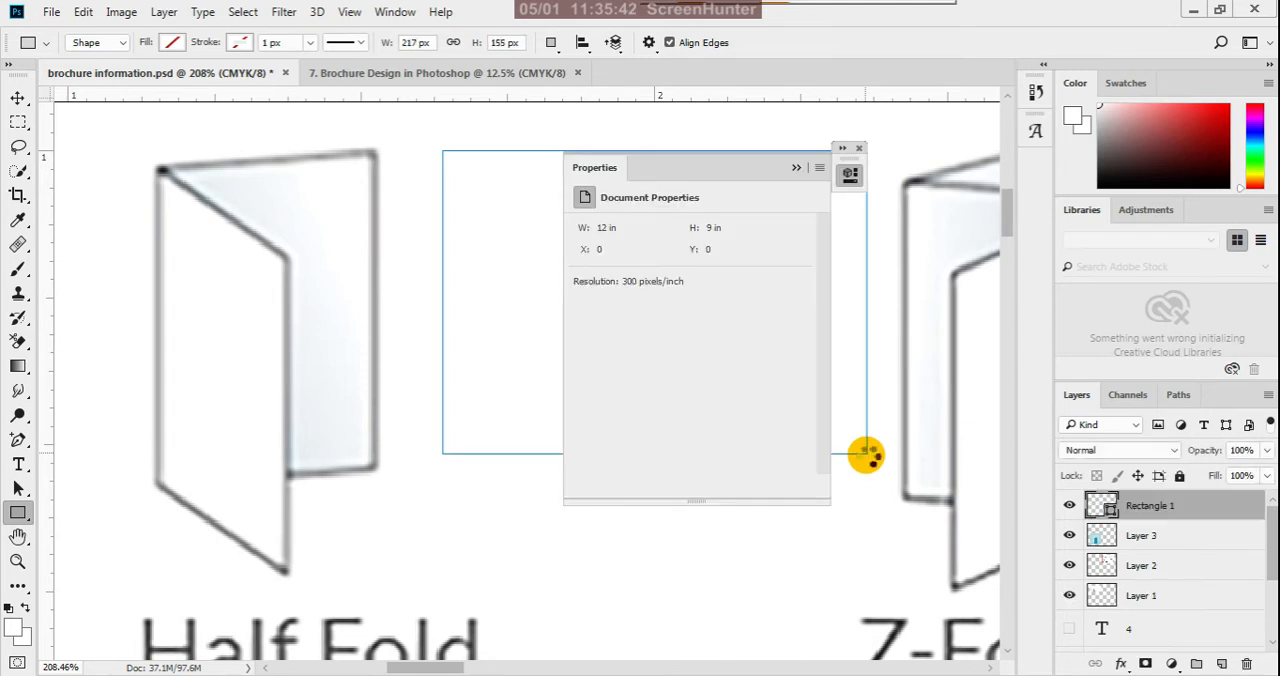
left_click(796, 169)
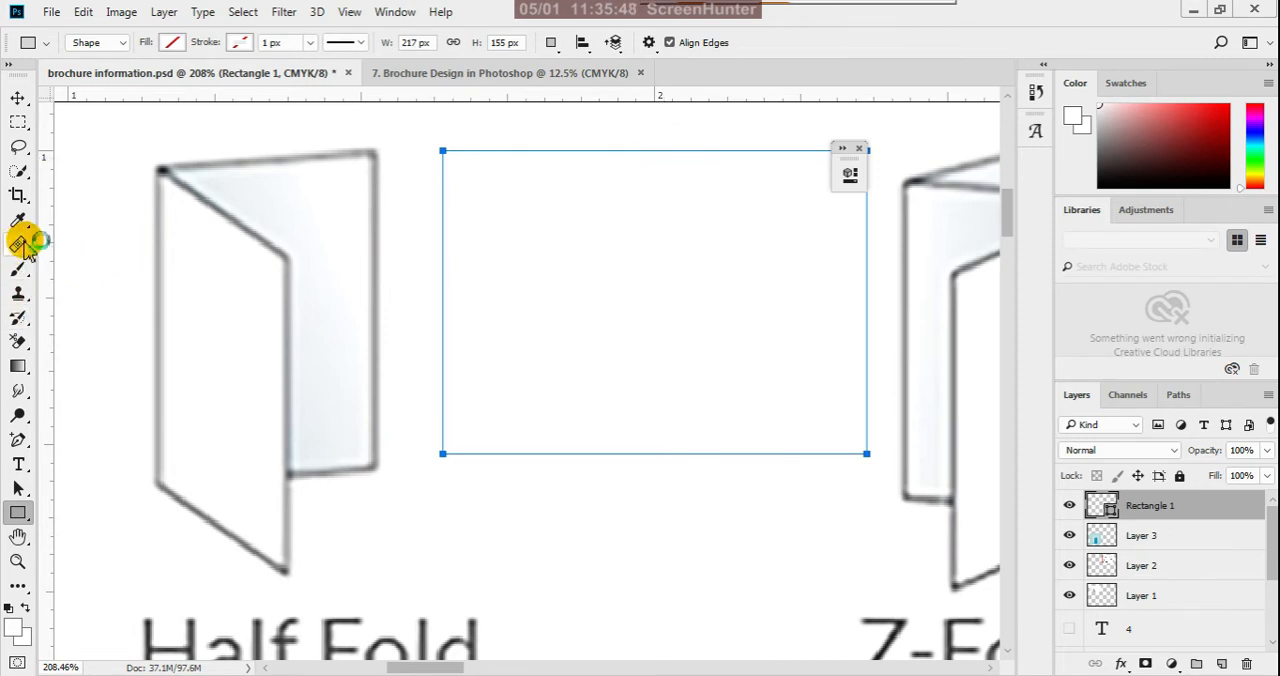
- Draw a vertical line about 160 px long through the rectangle's middle as the fold line, and check the shape layer's visibility and outline
right_click(20, 515)
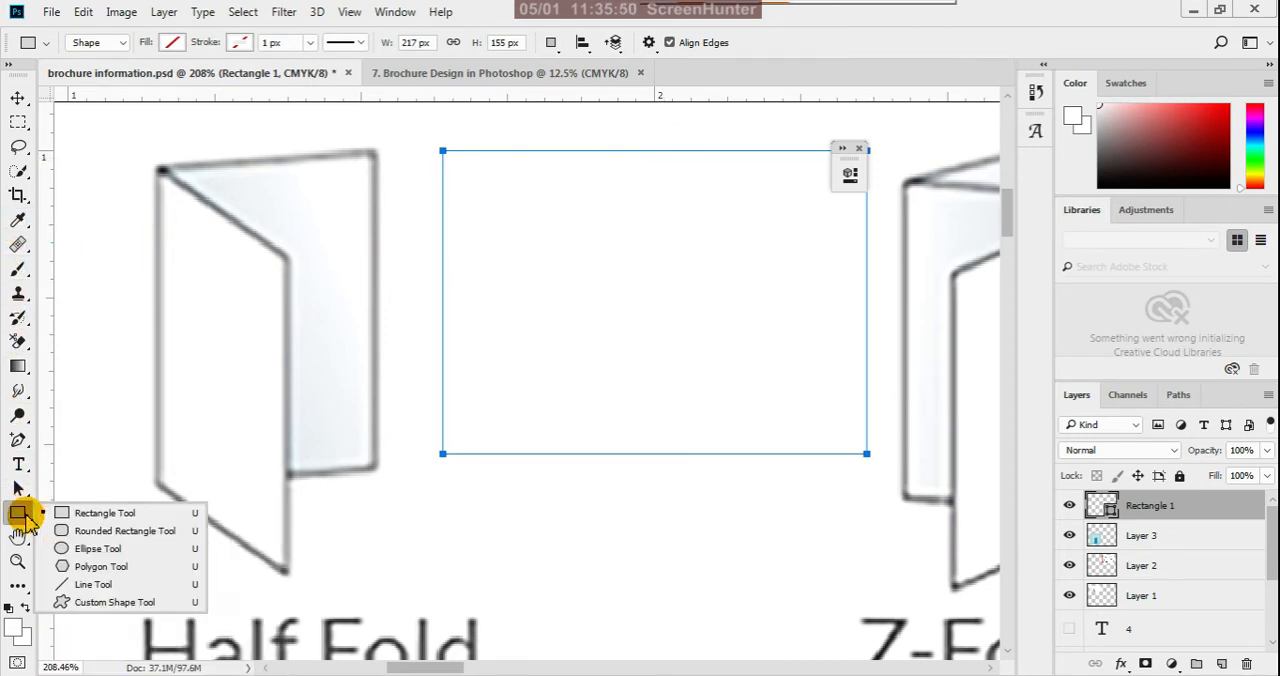
left_click(82, 582)
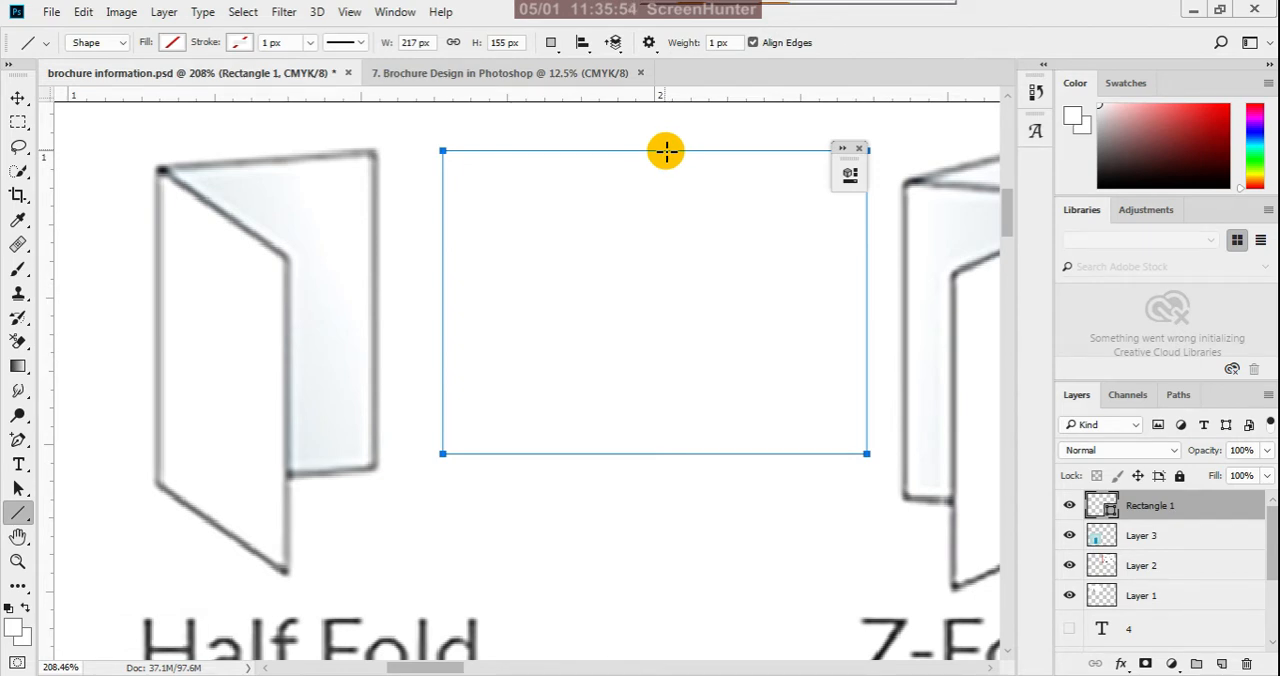
left_click_drag(663, 151, 666, 460)
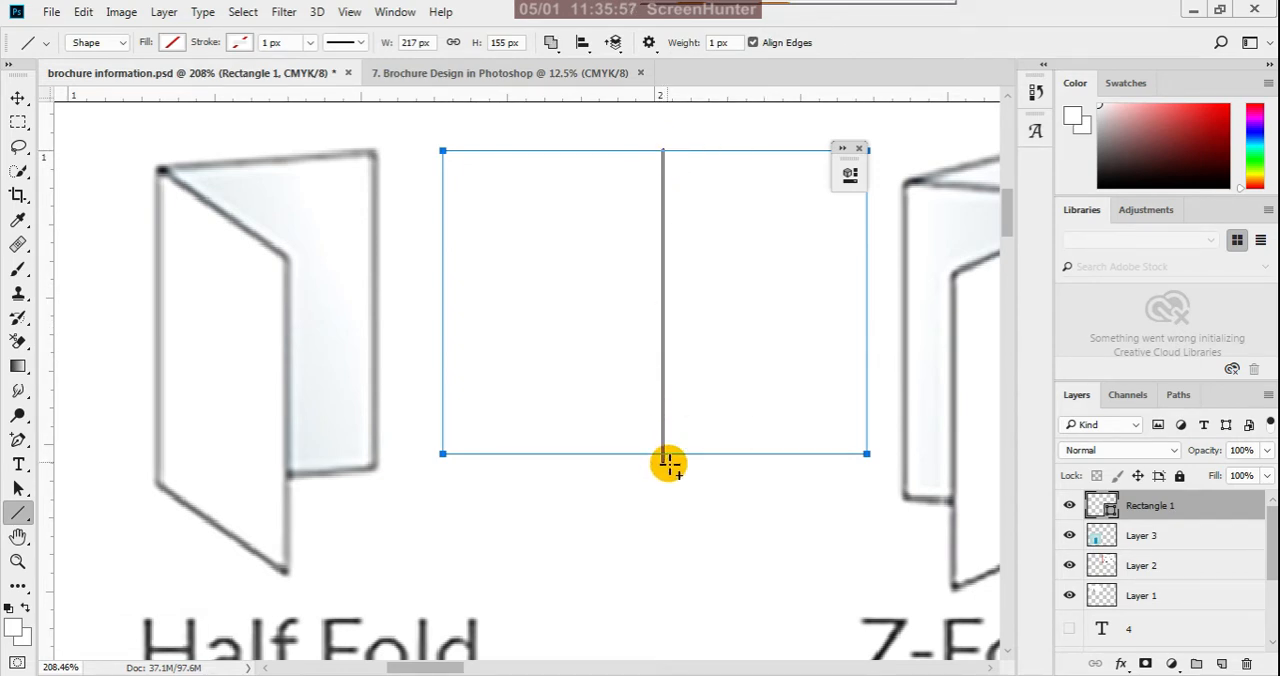
left_click(17, 99)
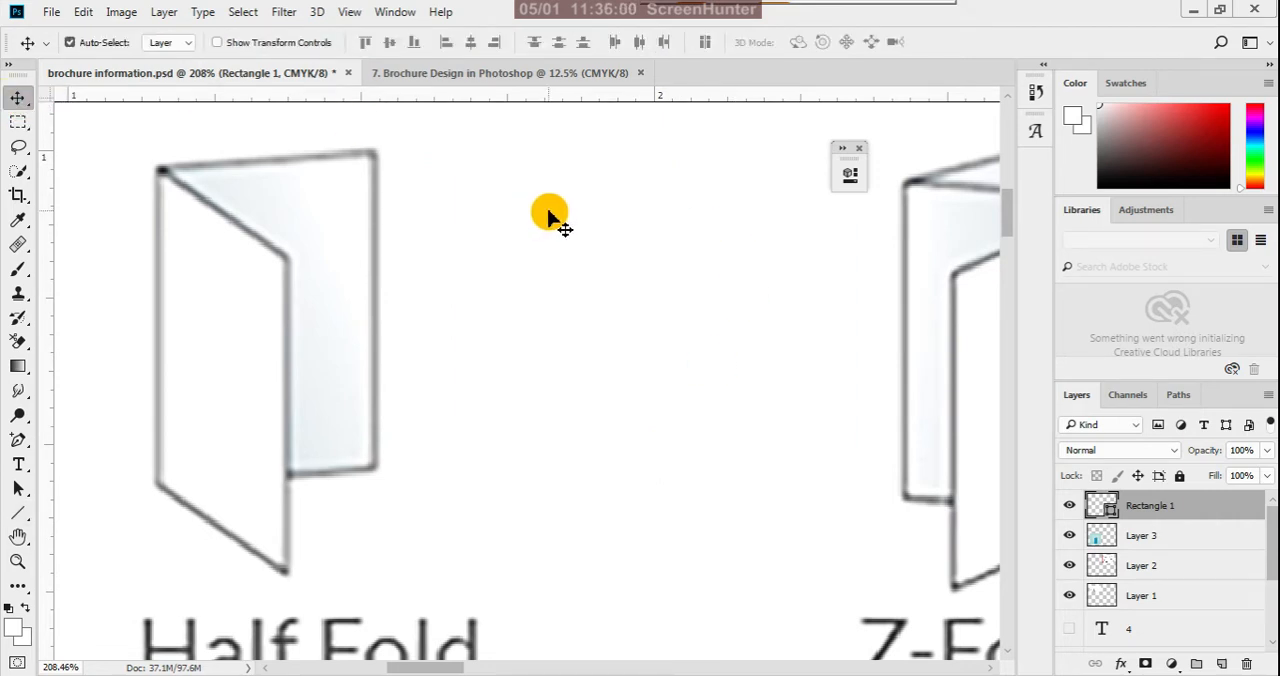
left_click(1070, 508)
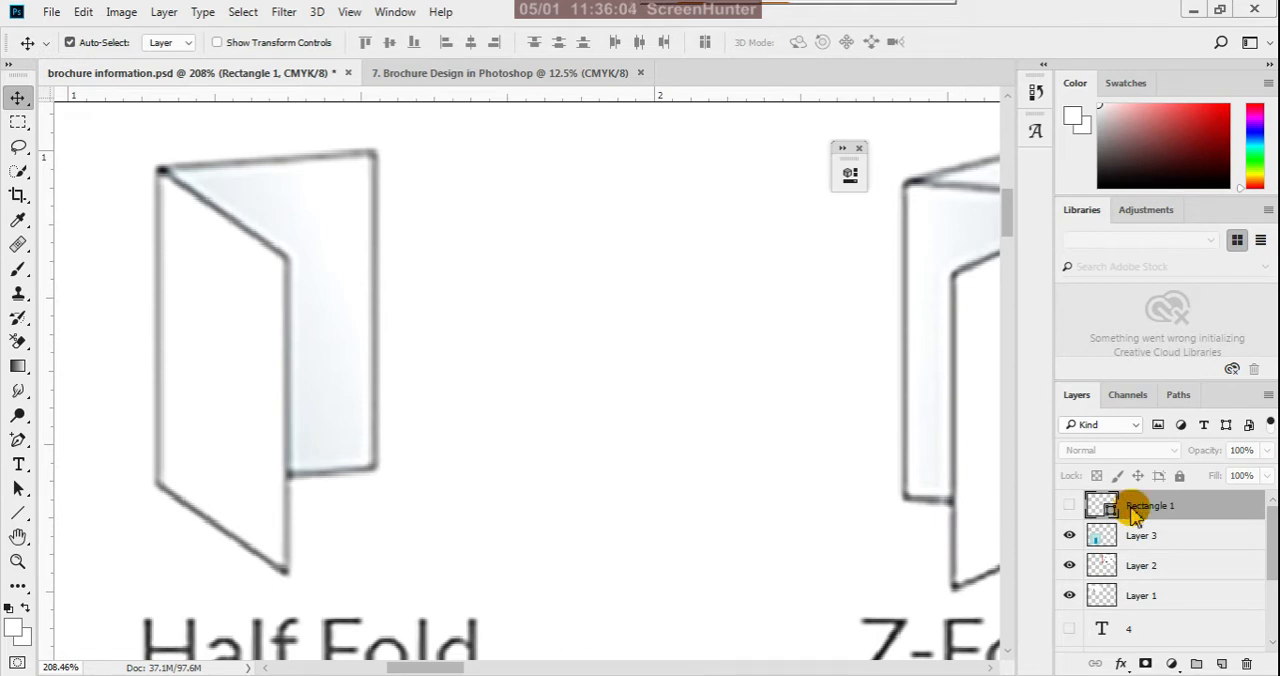
left_click(1070, 508)
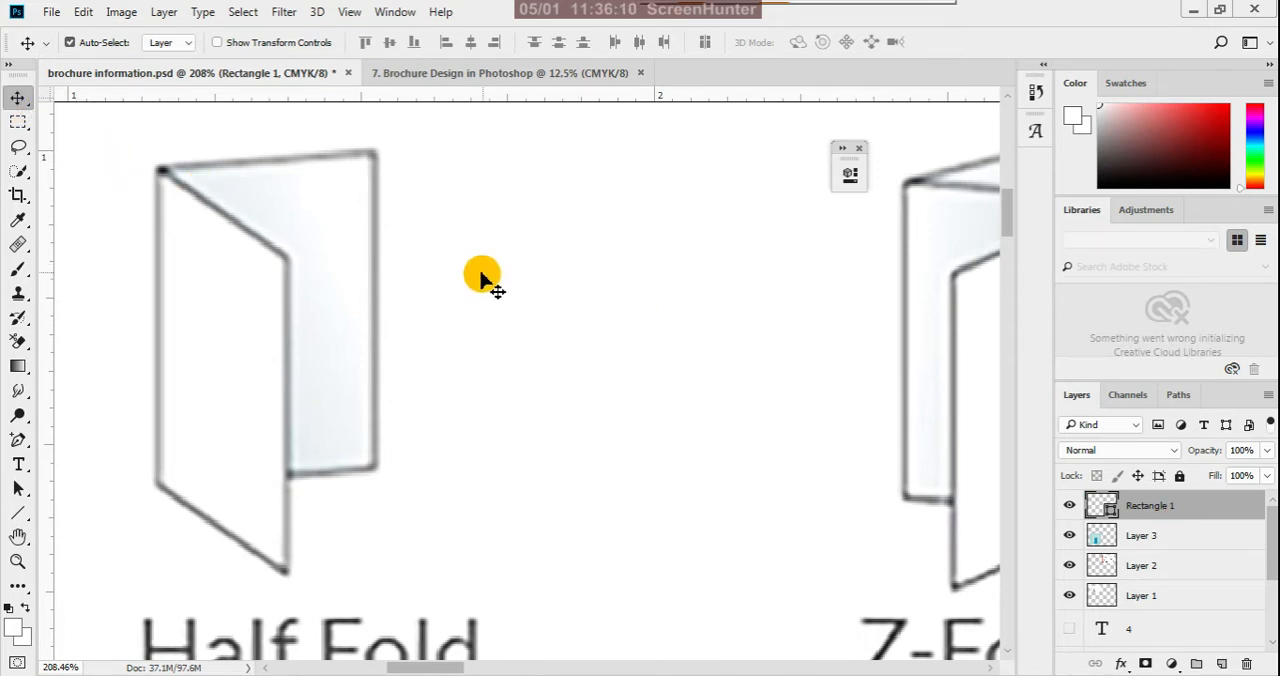
left_click(18, 488)
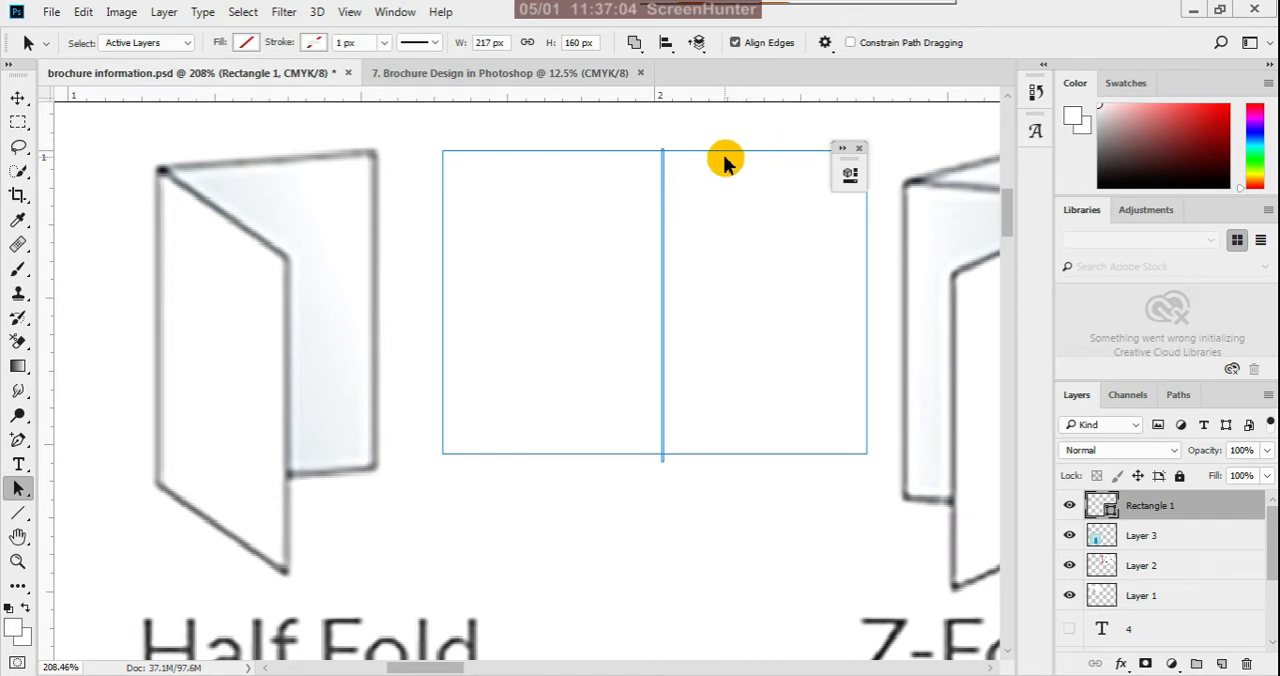
- Delete the Rectangle 1 layer holding the fold sketch from brochure information.psd
left_click(1246, 665)
left_click(493, 279)
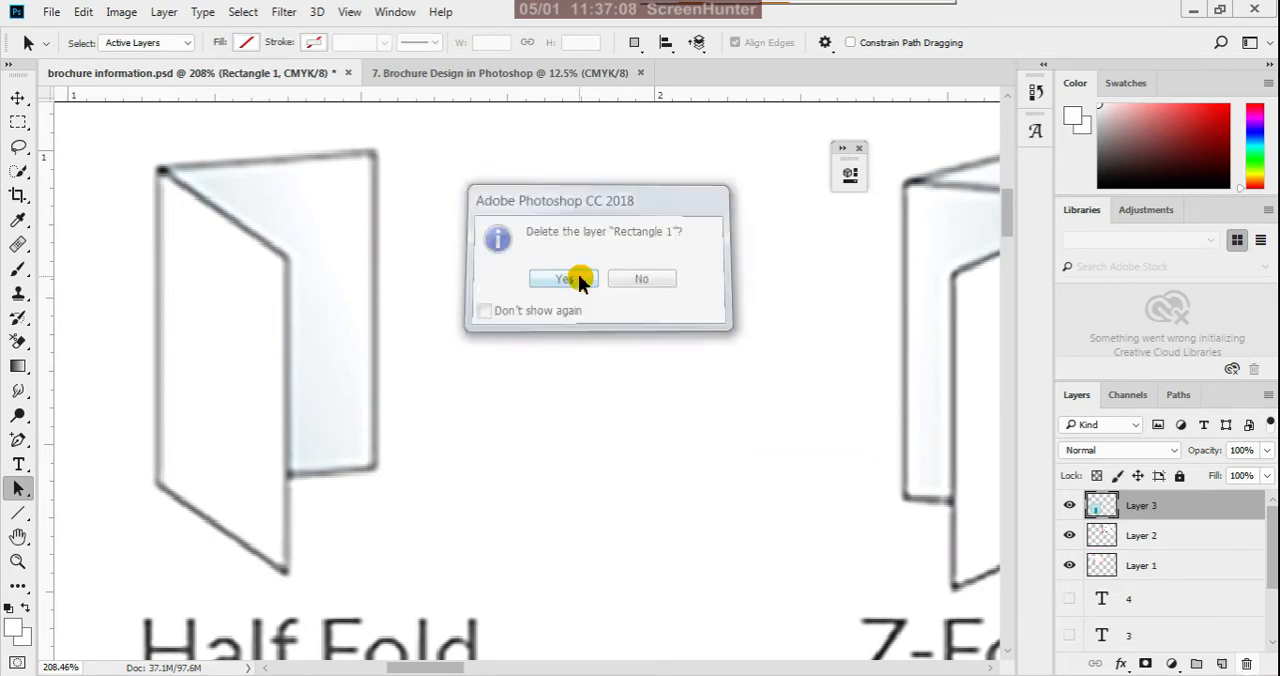
scroll(579, 279, "down", 3)
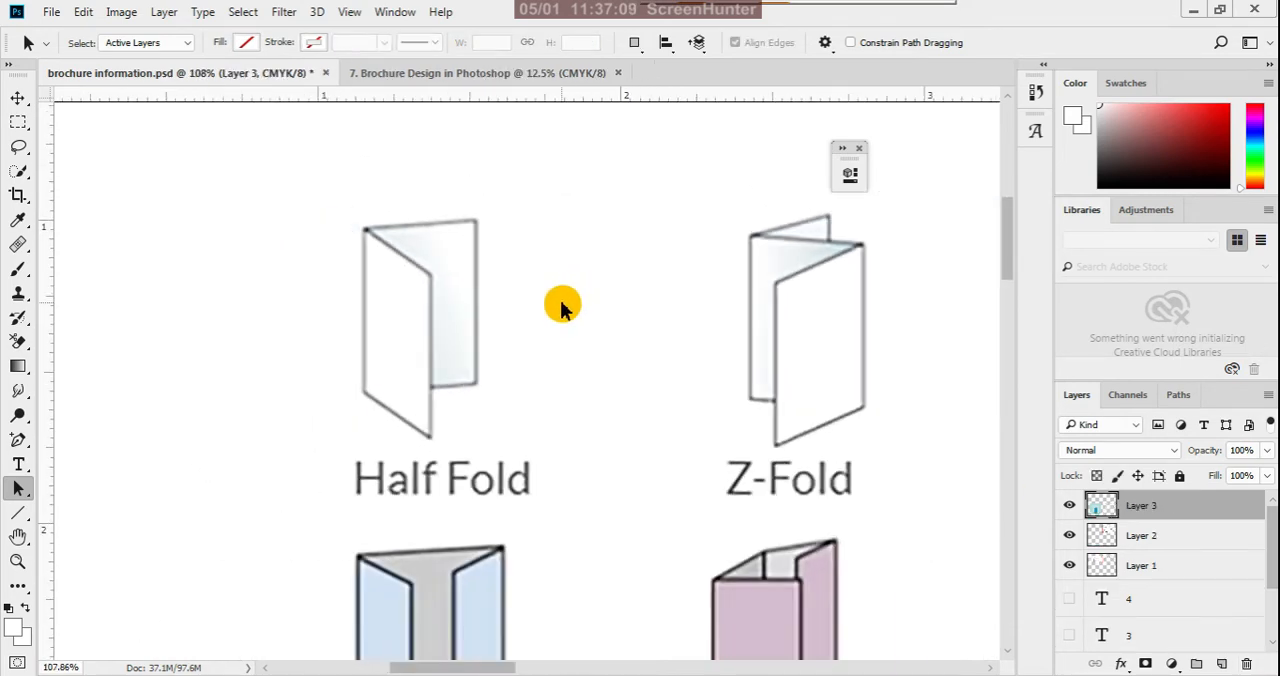
- Switch to the 7. Brochure Design in Photoshop document and close the floating Properties palette
left_click(531, 77)
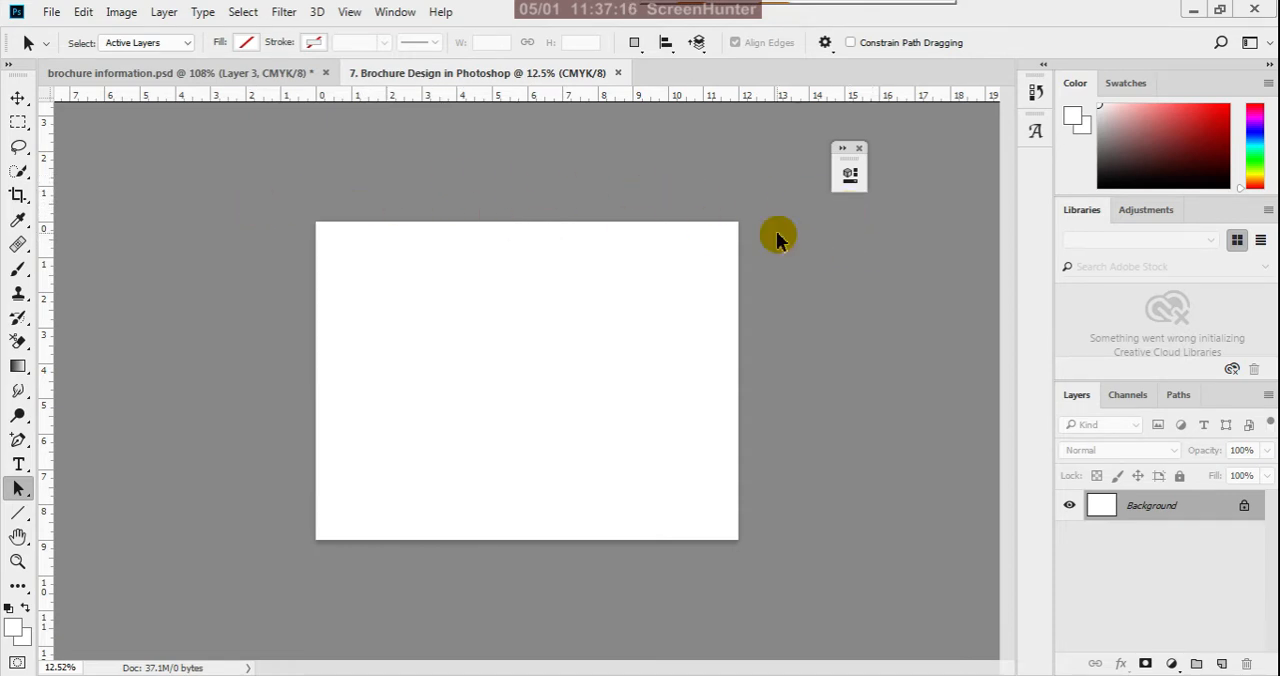
scroll(766, 190, "up", 2)
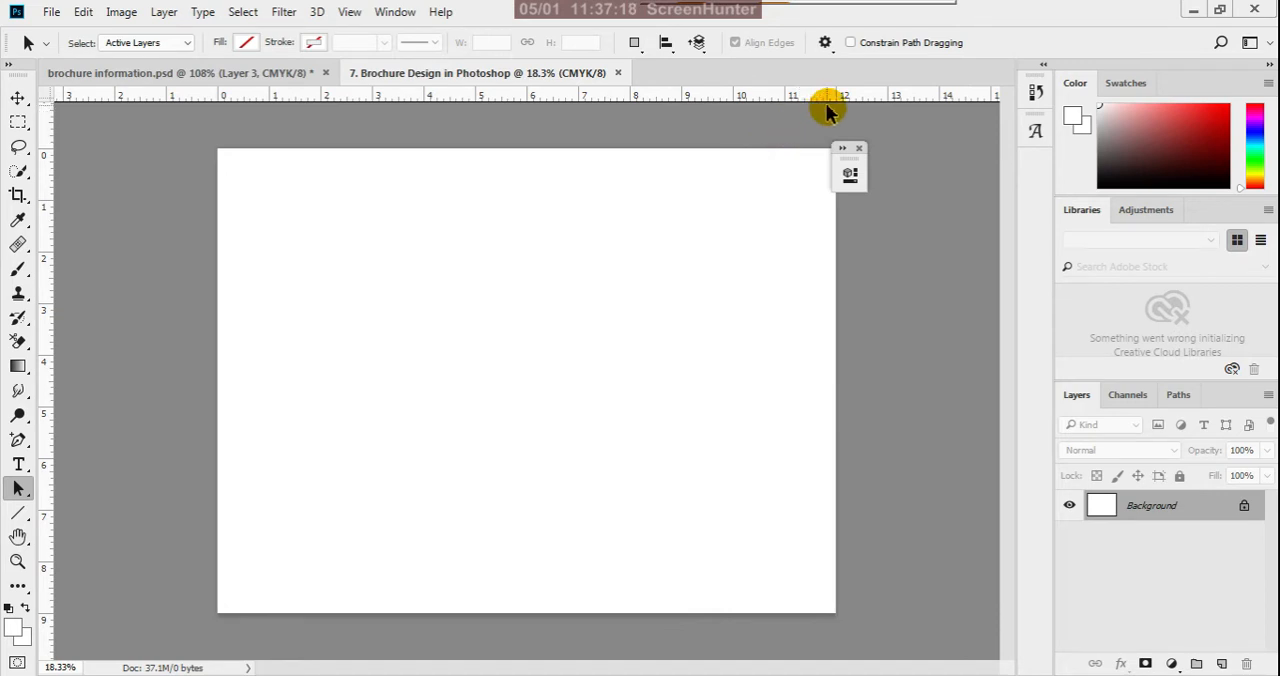
left_click(861, 149)
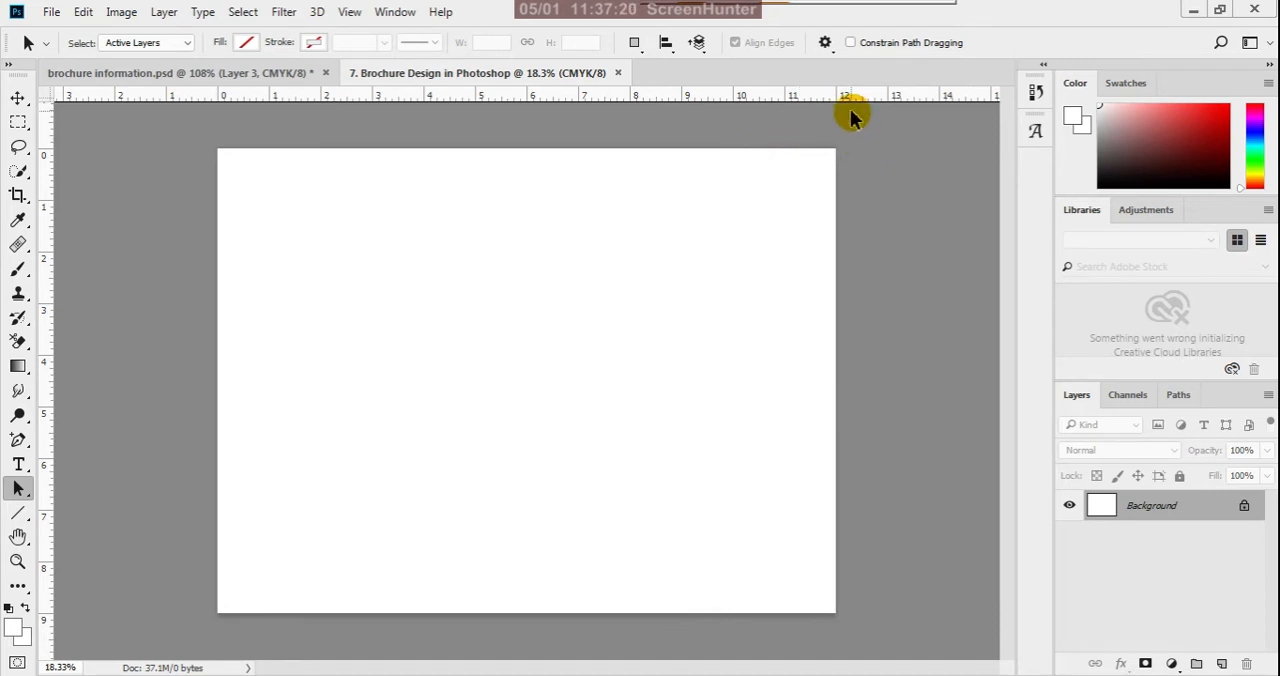
left_click(22, 515)
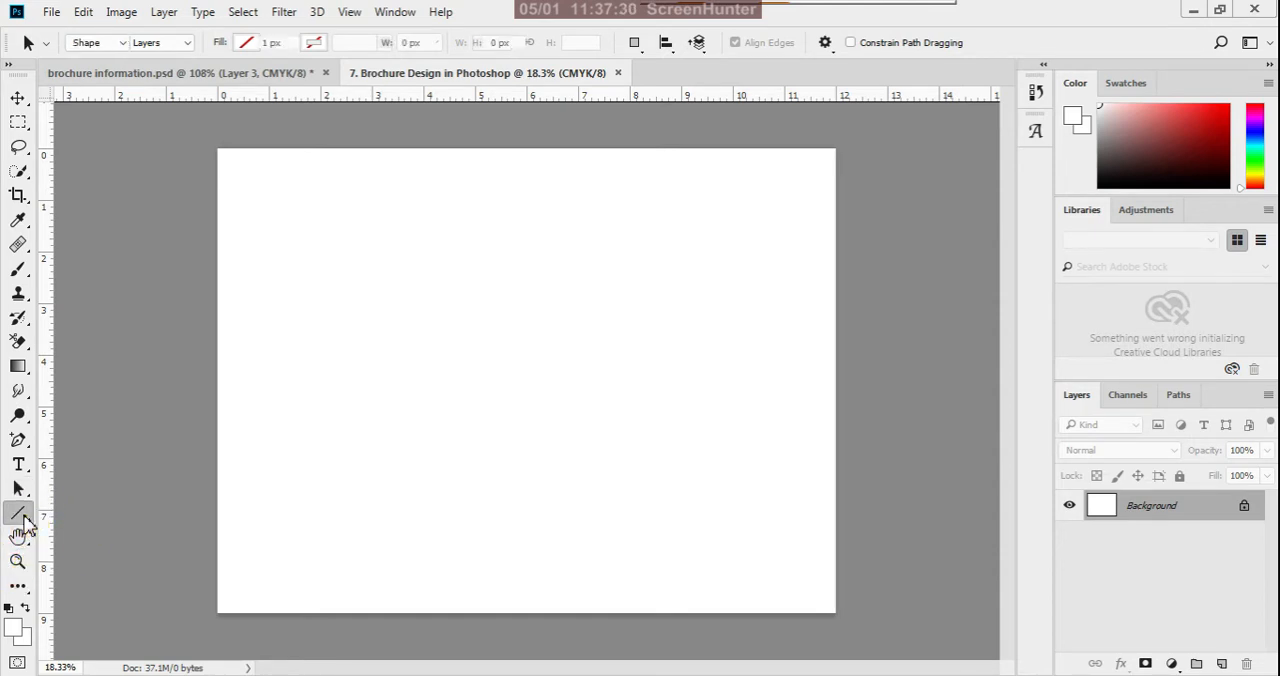
right_click(24, 518)
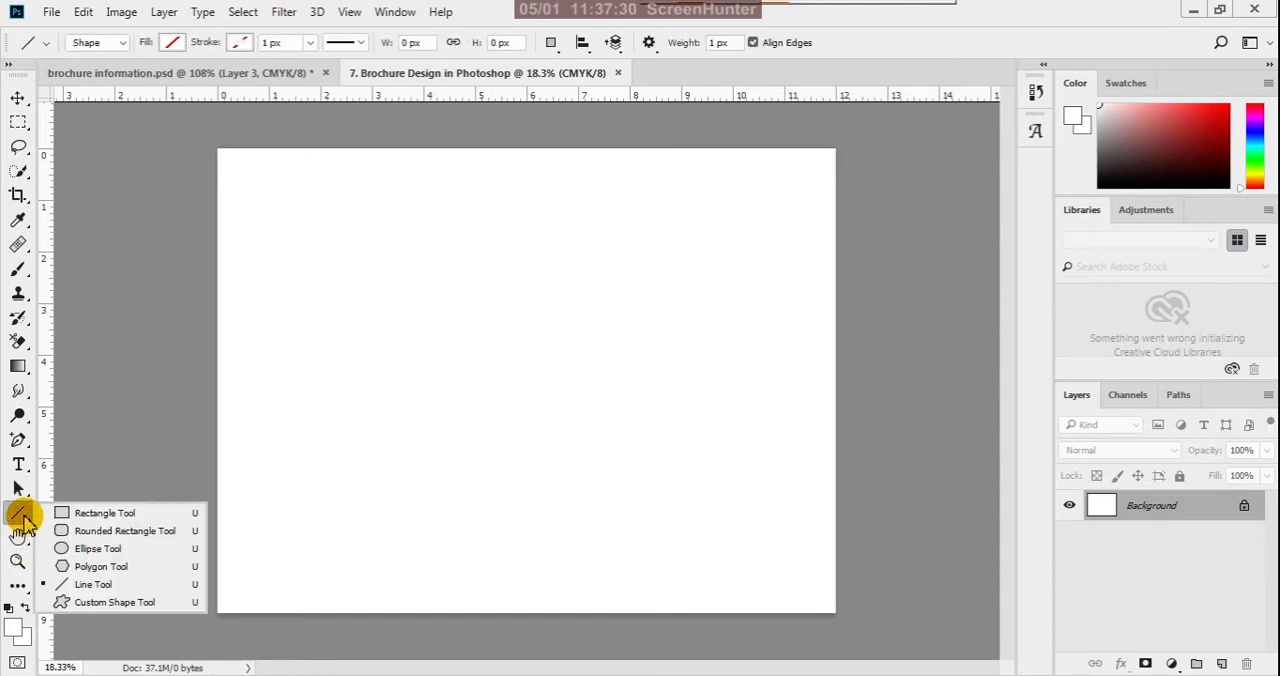
left_click(88, 515)
left_click(274, 321)
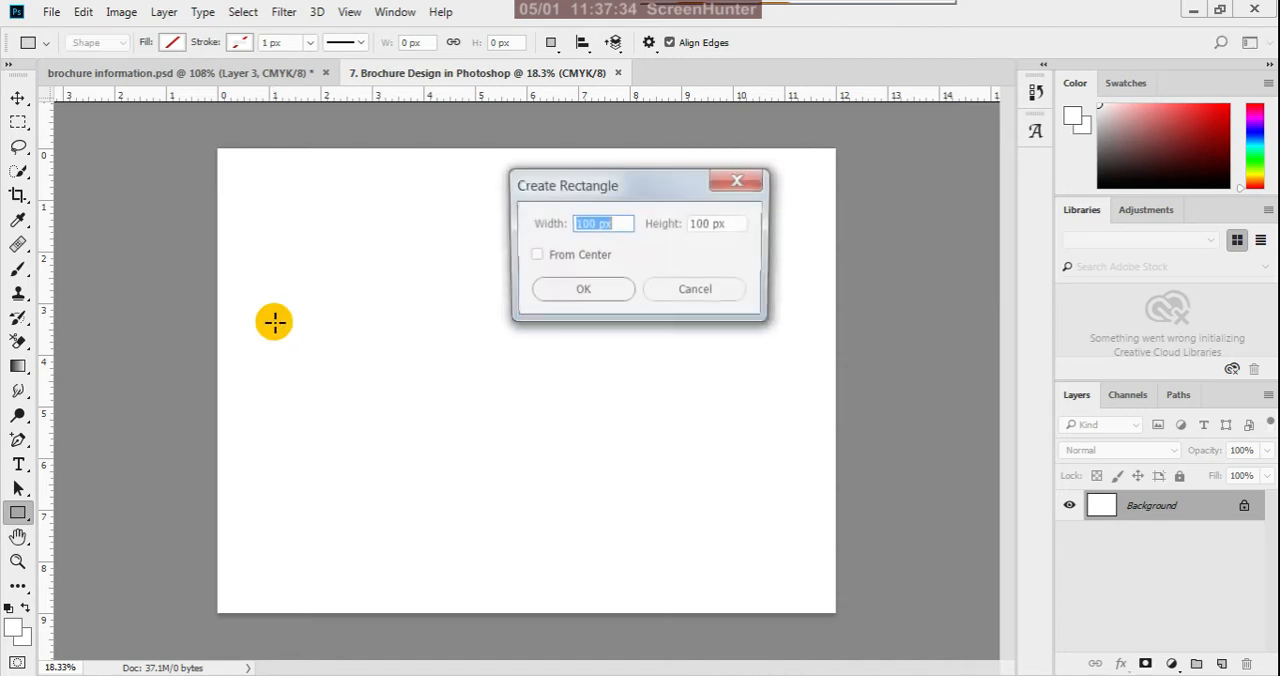
left_click_drag(652, 190, 677, 331)
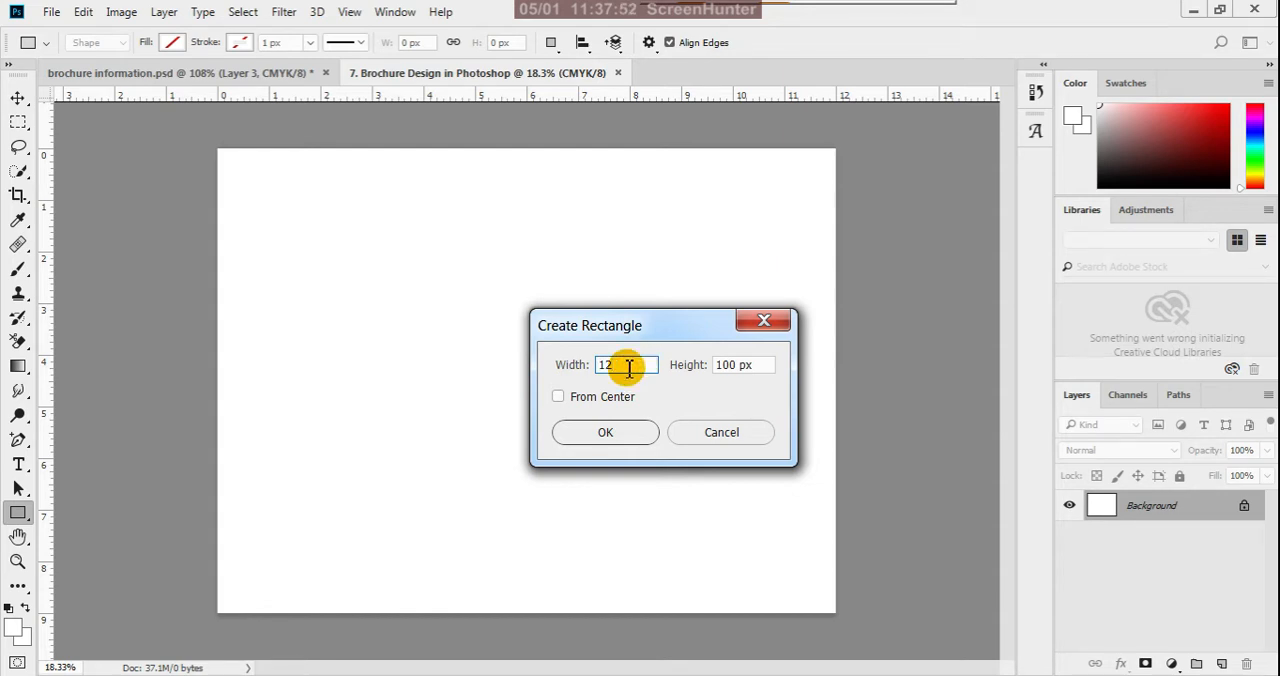
left_click(706, 433)
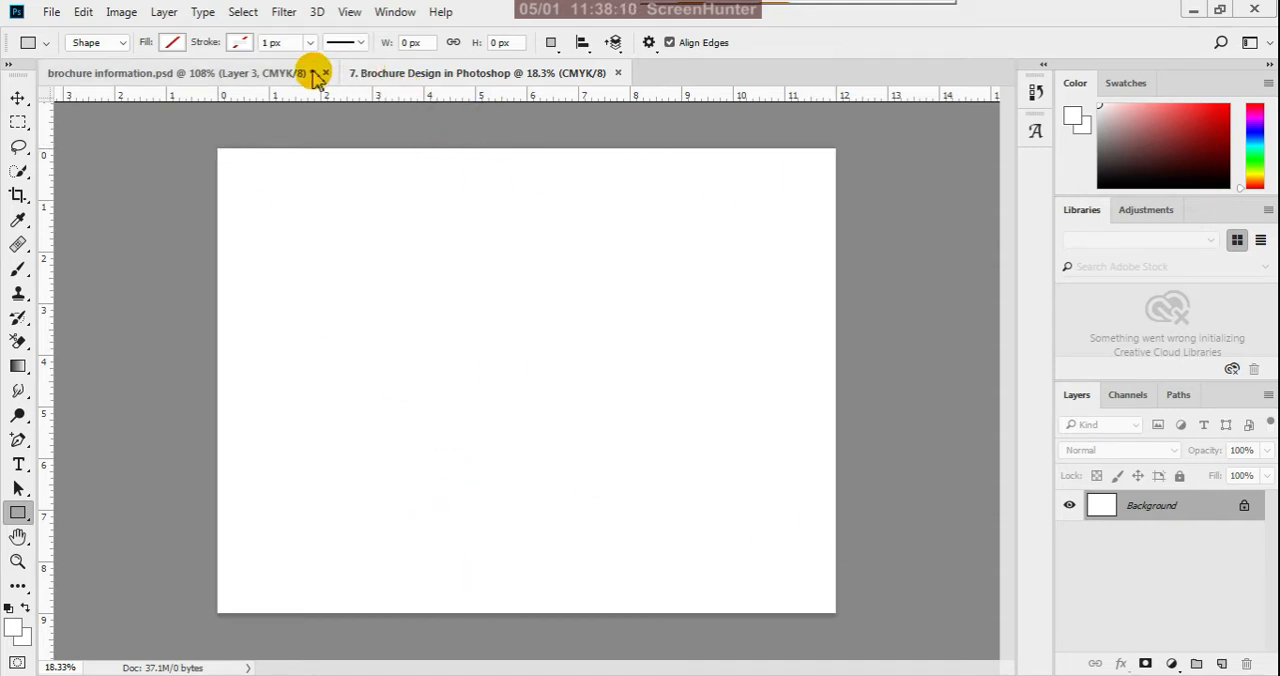
- Add a vertical guide at the 6 inch position to mark the brochure's fold
left_click(349, 13)
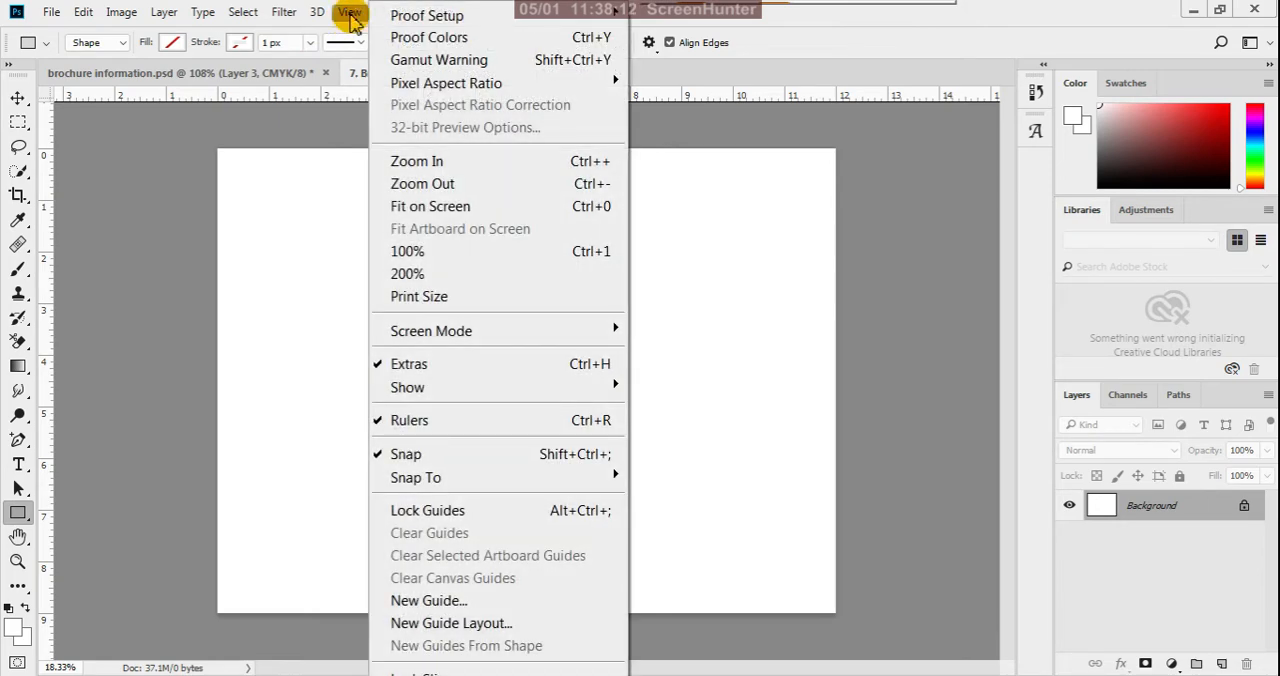
left_click(470, 601)
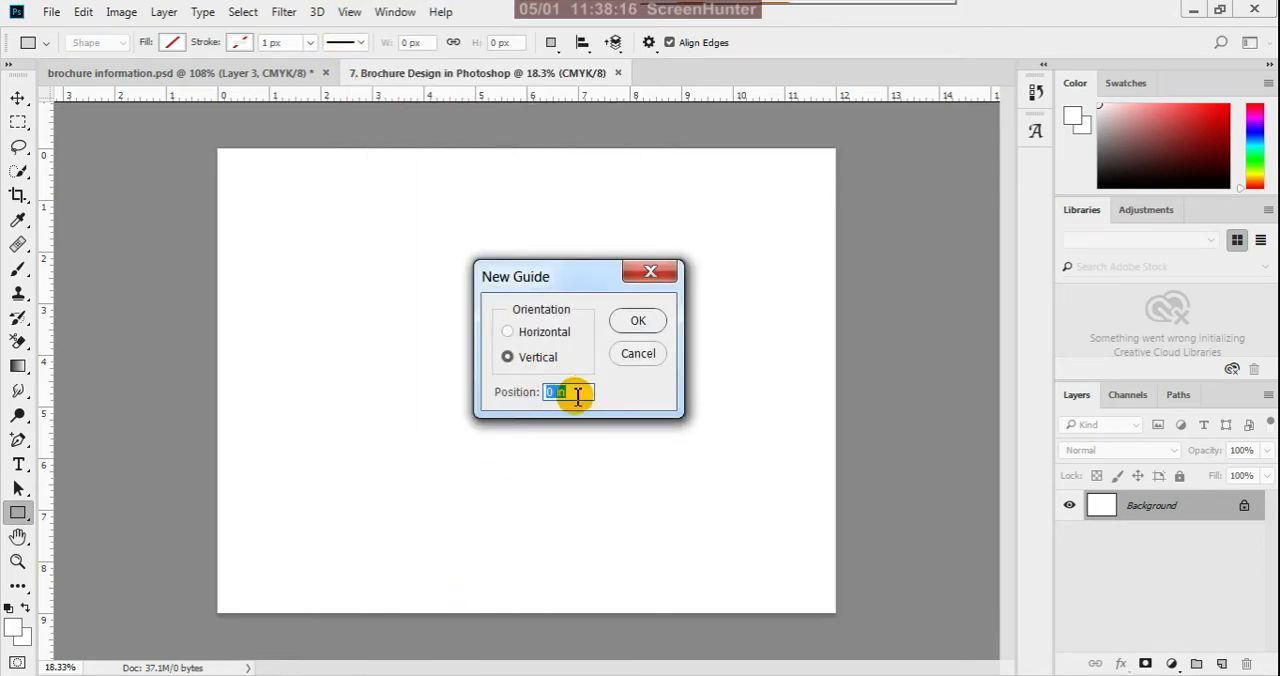
left_click_drag(560, 398, 546, 397)
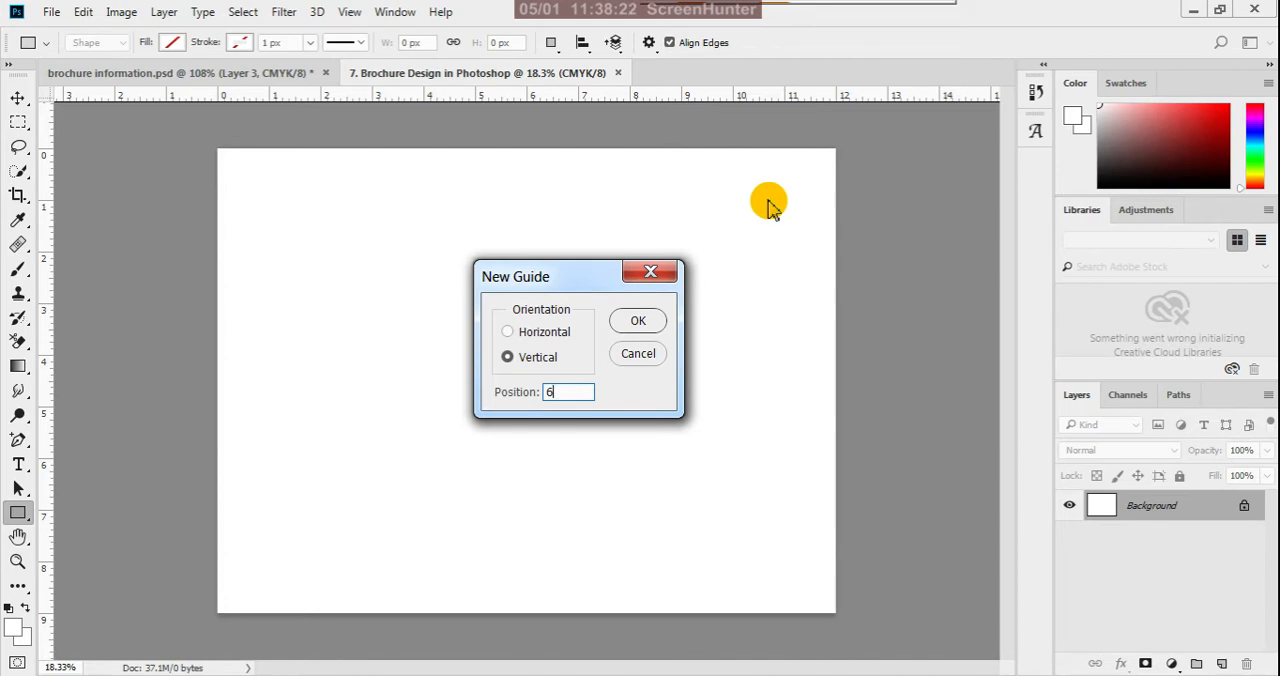
left_click(637, 322)
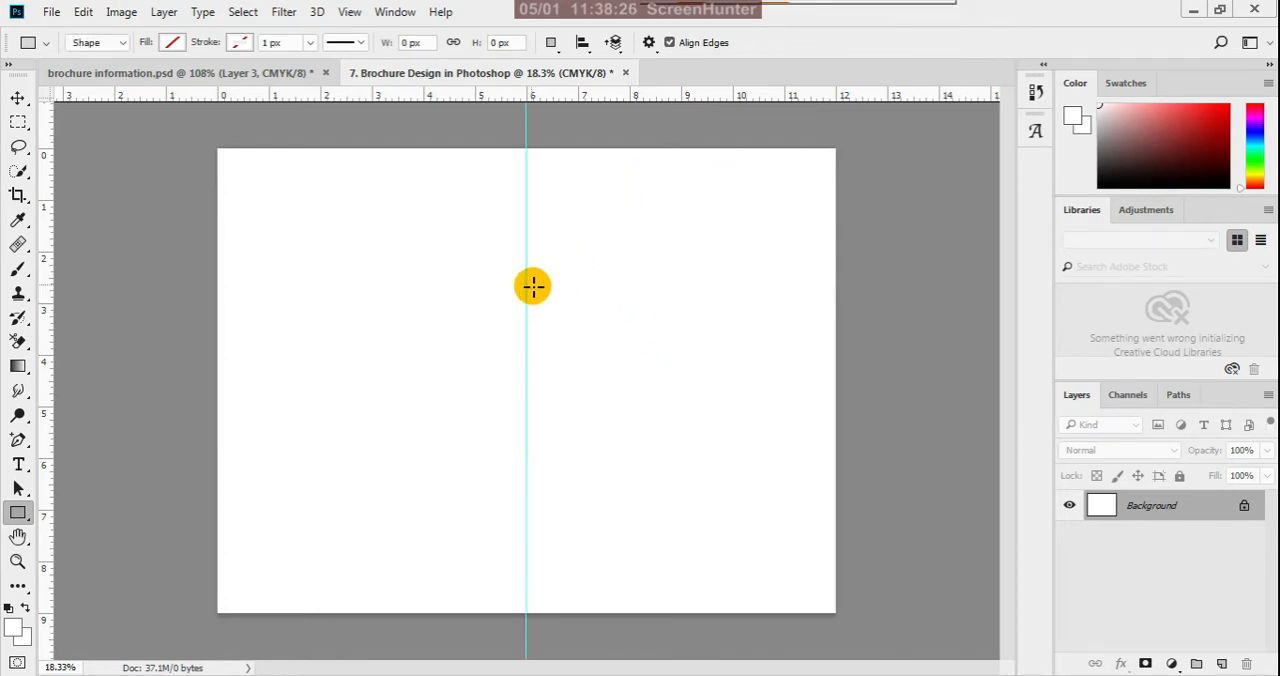
- Draw a rectangle of about 1800 x 2688 px over the half-page before the fold guide
scroll(543, 127, "up", 1)
scroll(544, 145, "down", 1)
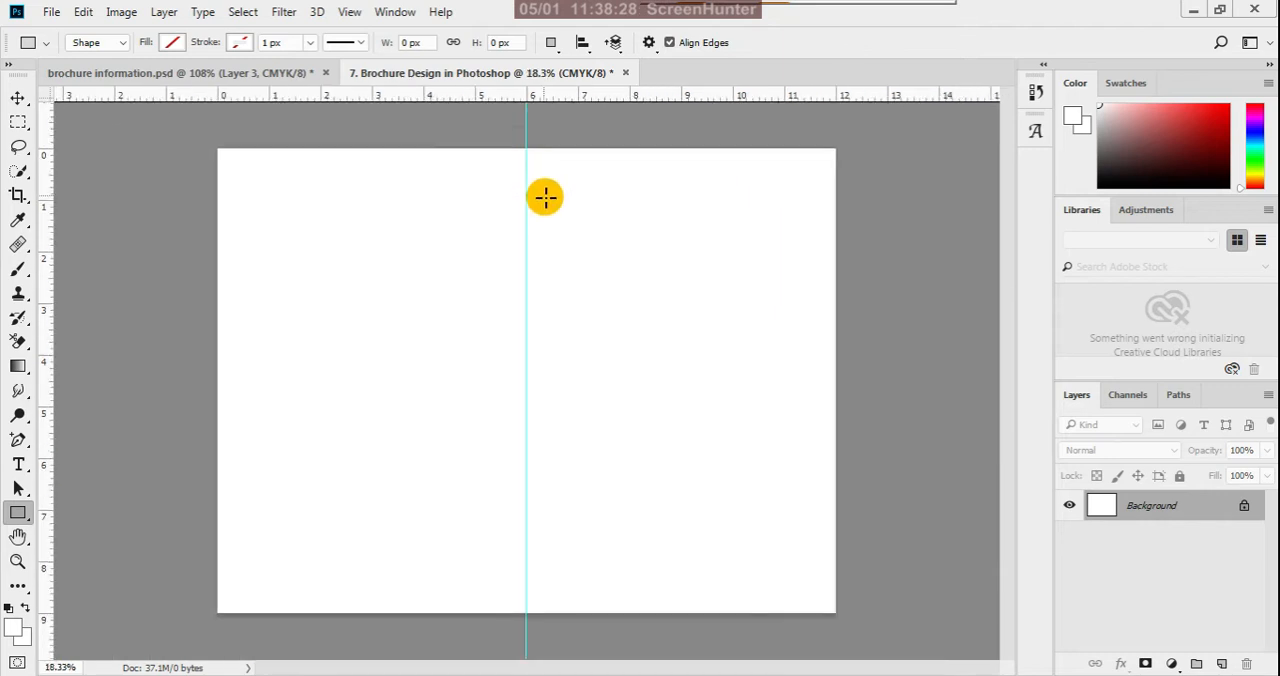
scroll(545, 197, "down", 1)
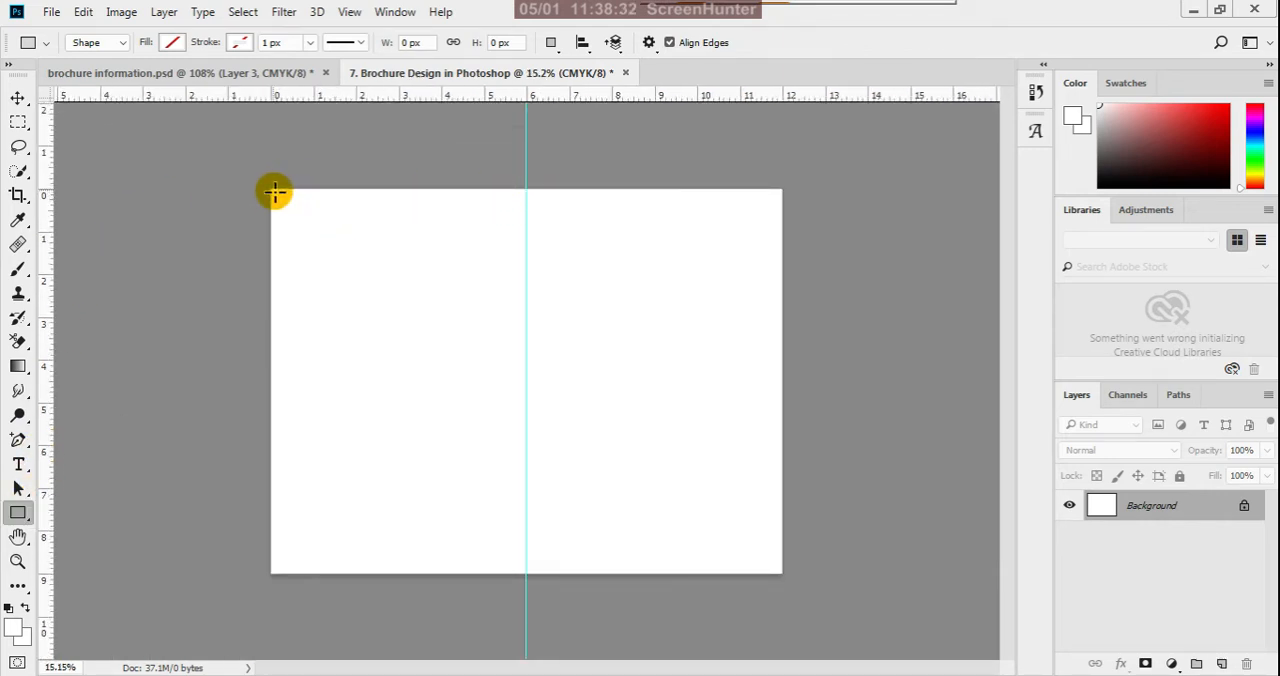
left_click_drag(272, 190, 523, 571)
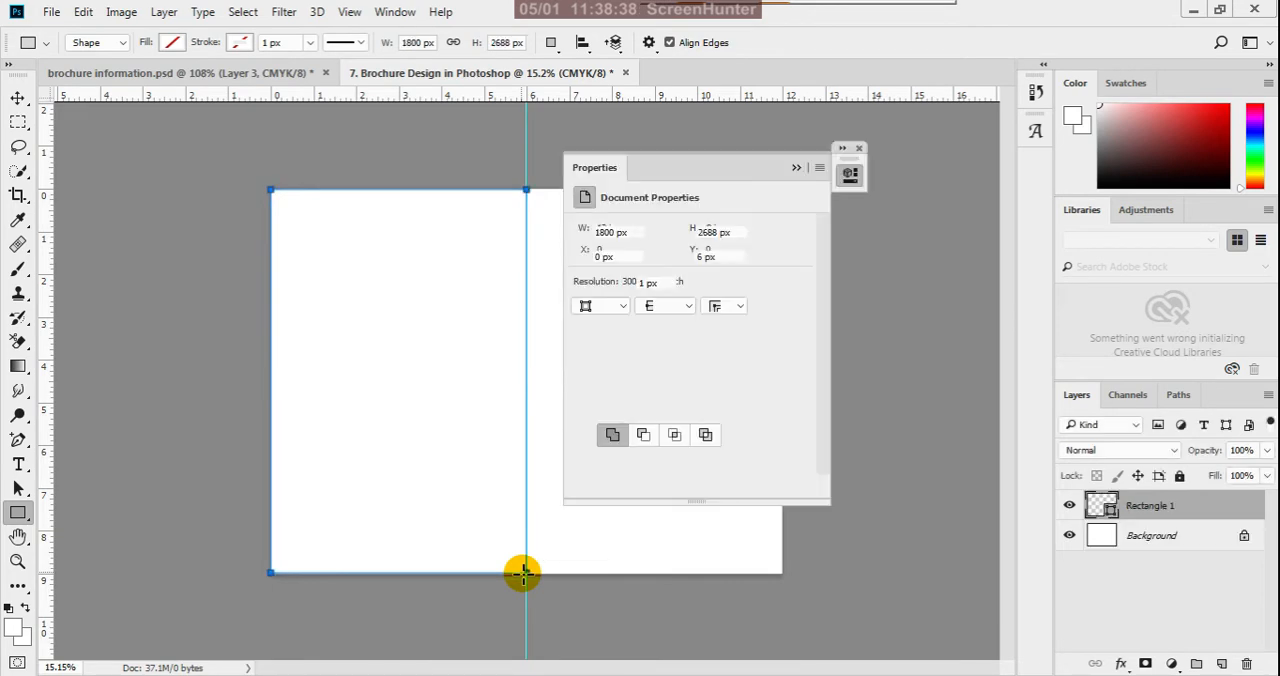
- Set the foreground colour to light pink fce3e3, apply it as the new rectangle's fill, and close the floating Properties palette
left_click(13, 628)
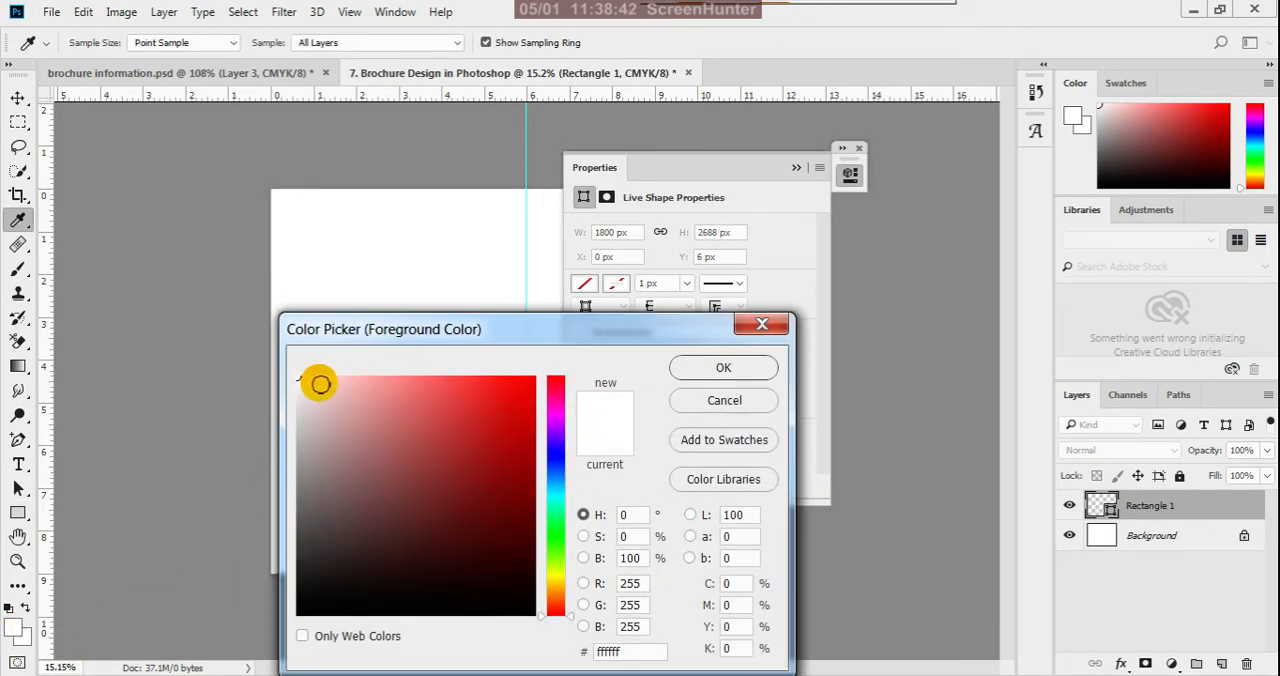
left_click(321, 380)
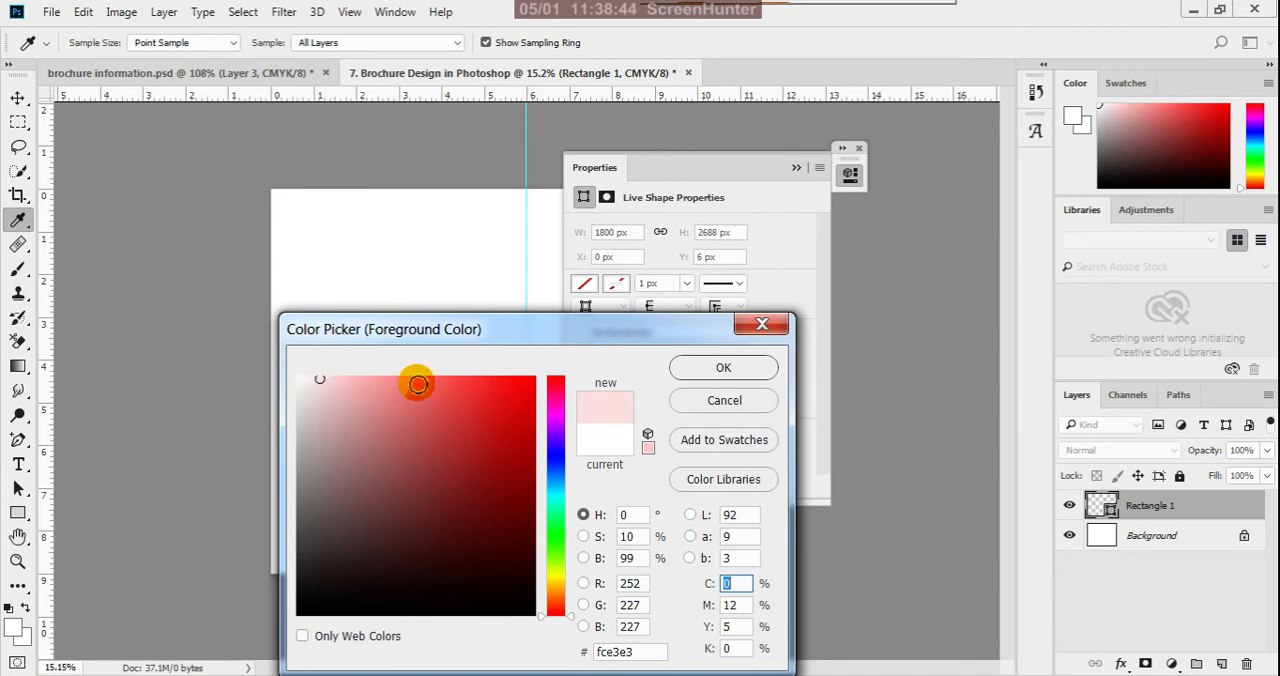
left_click(710, 368)
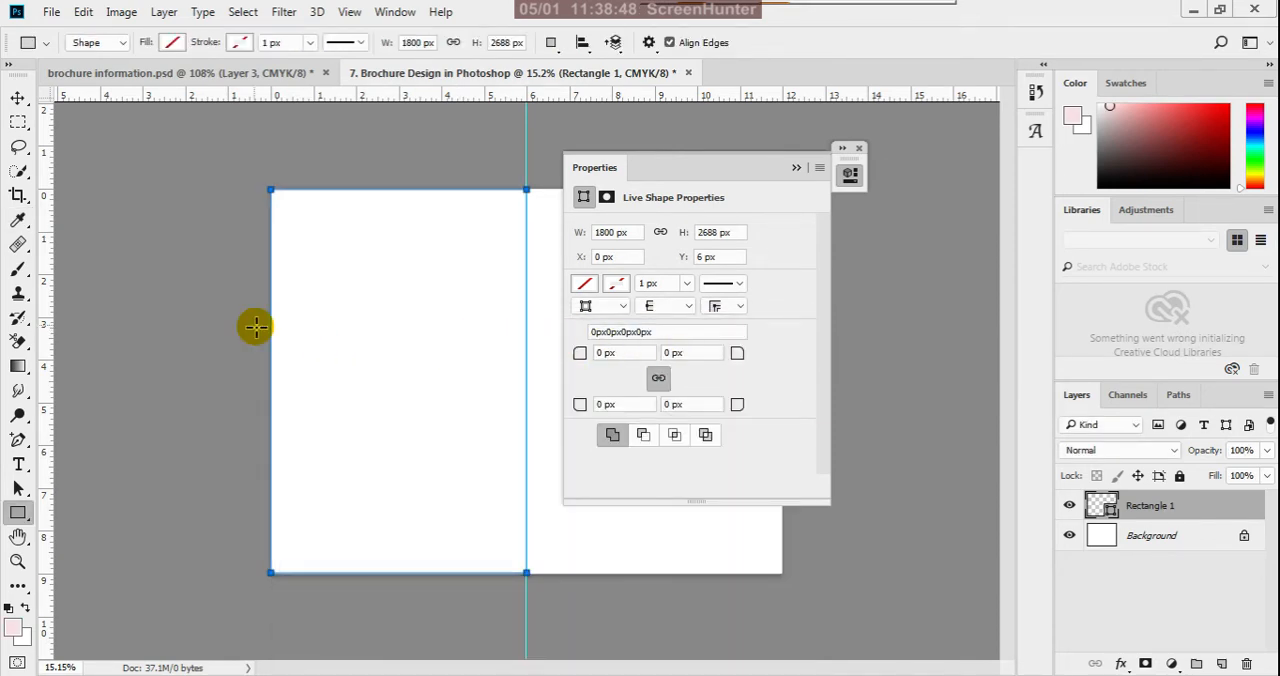
left_click(173, 45)
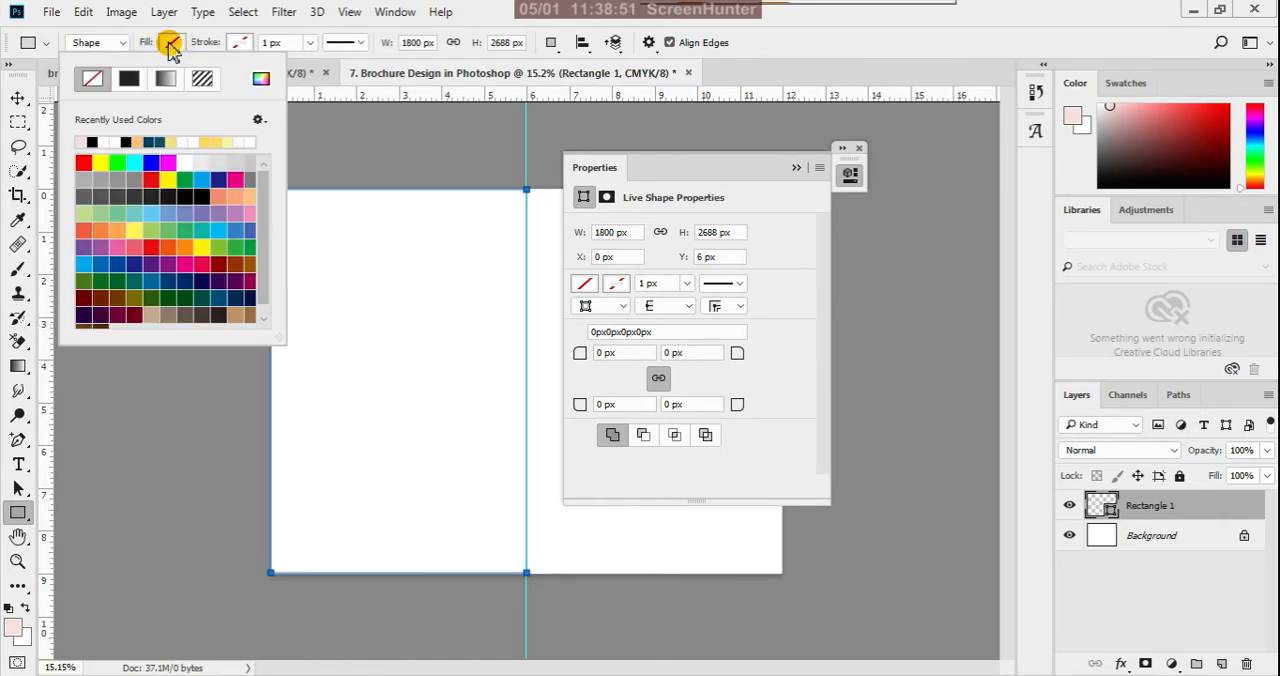
left_click(84, 142)
left_click(835, 48)
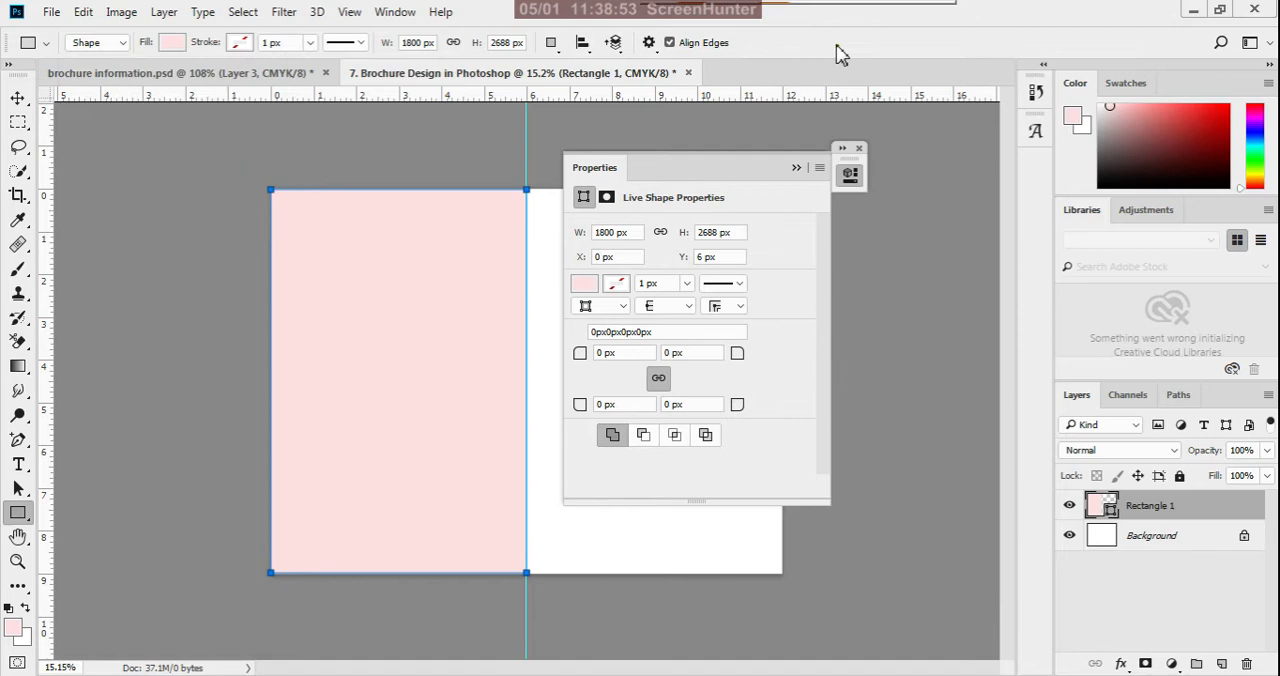
left_click(796, 168)
left_click(857, 148)
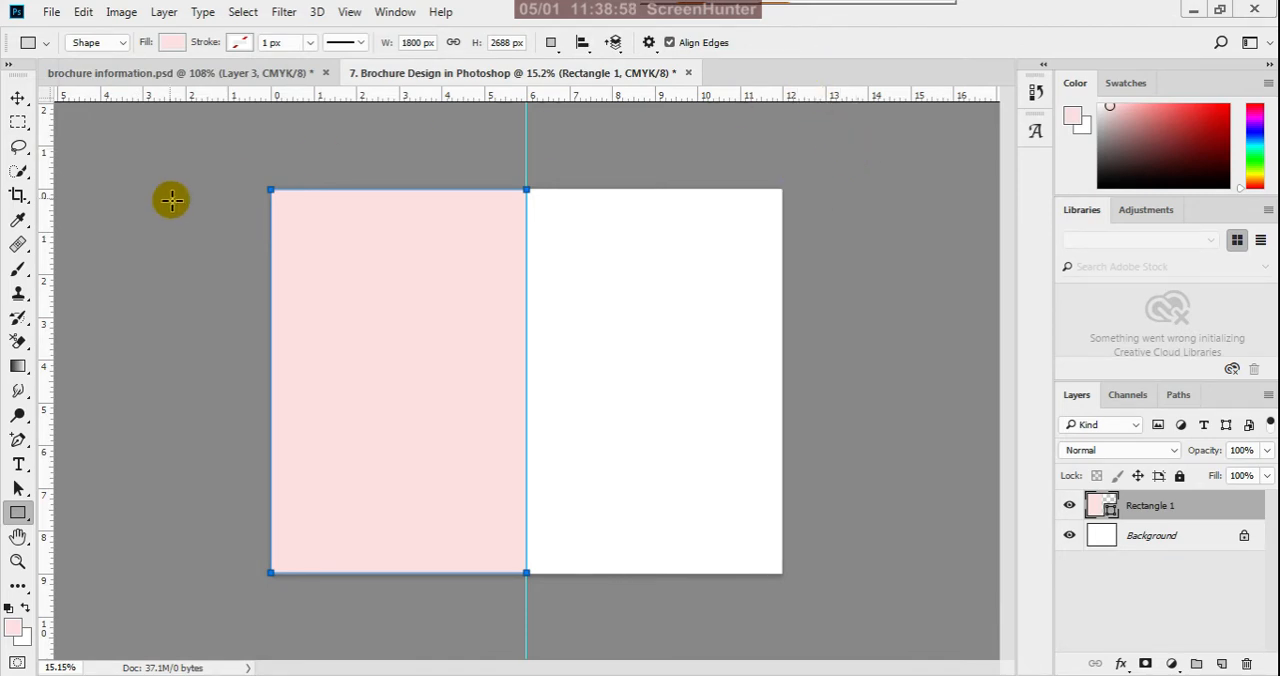
- Duplicate the pink rectangle with the Move tool and place the copy over the white half beyond the fold guide
left_click(17, 97)
left_click(158, 291)
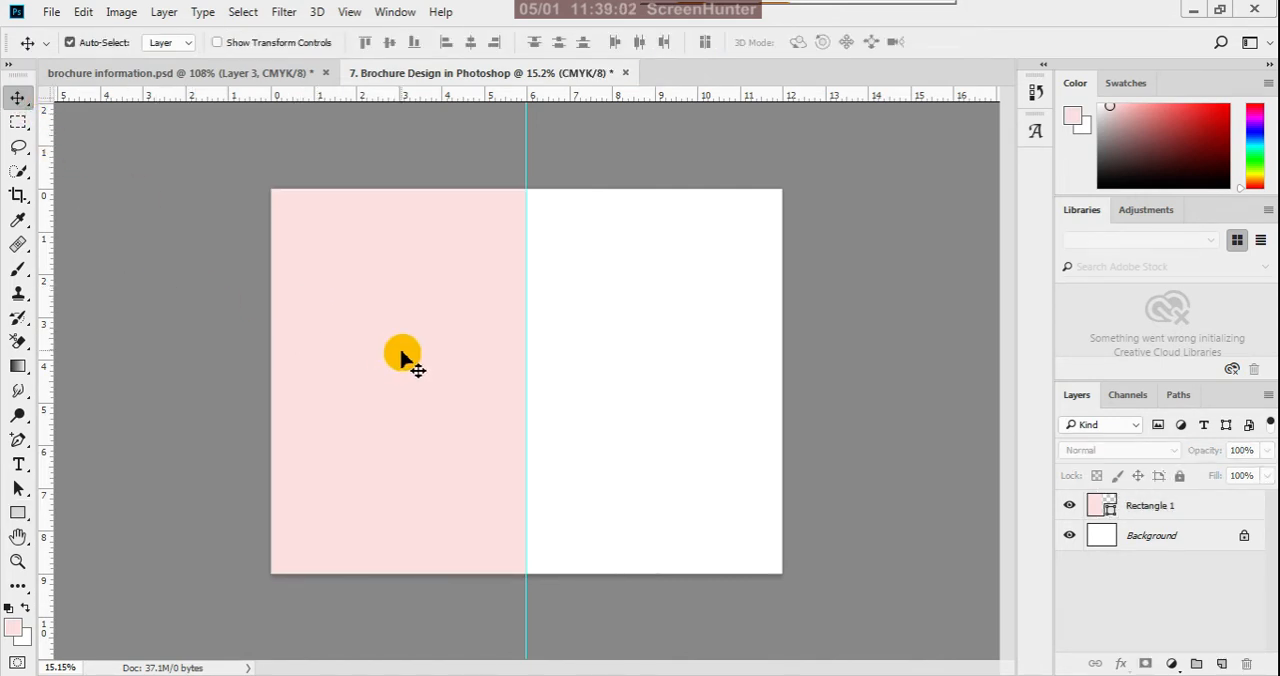
left_click(401, 355)
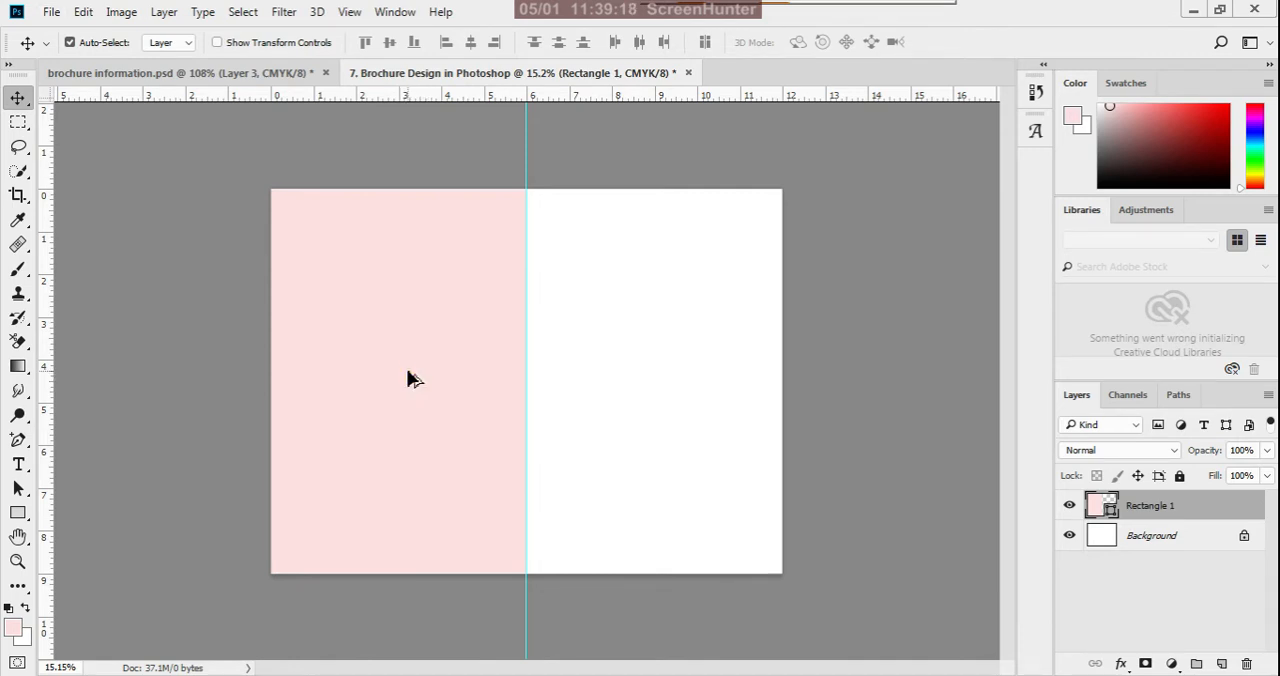
left_click_drag(410, 378, 667, 379)
- Move the copied rectangle and the original up so both sit flush with the canvas's upper edge
scroll(735, 184, "up", 4)
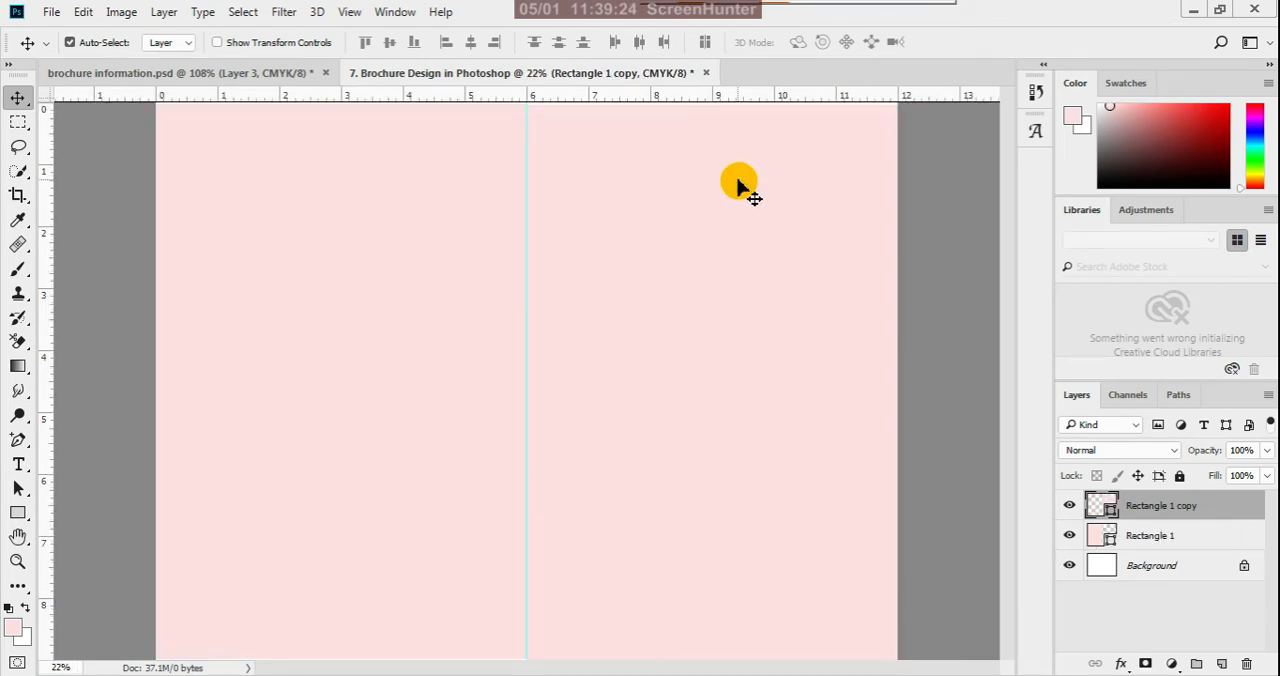
scroll(736, 280, "down", 4)
scroll(700, 153, "up", 4)
scroll(737, 451, "down", 3)
scroll(717, 203, "up", 5)
scroll(870, 388, "down", 1)
scroll(870, 388, "down", 1)
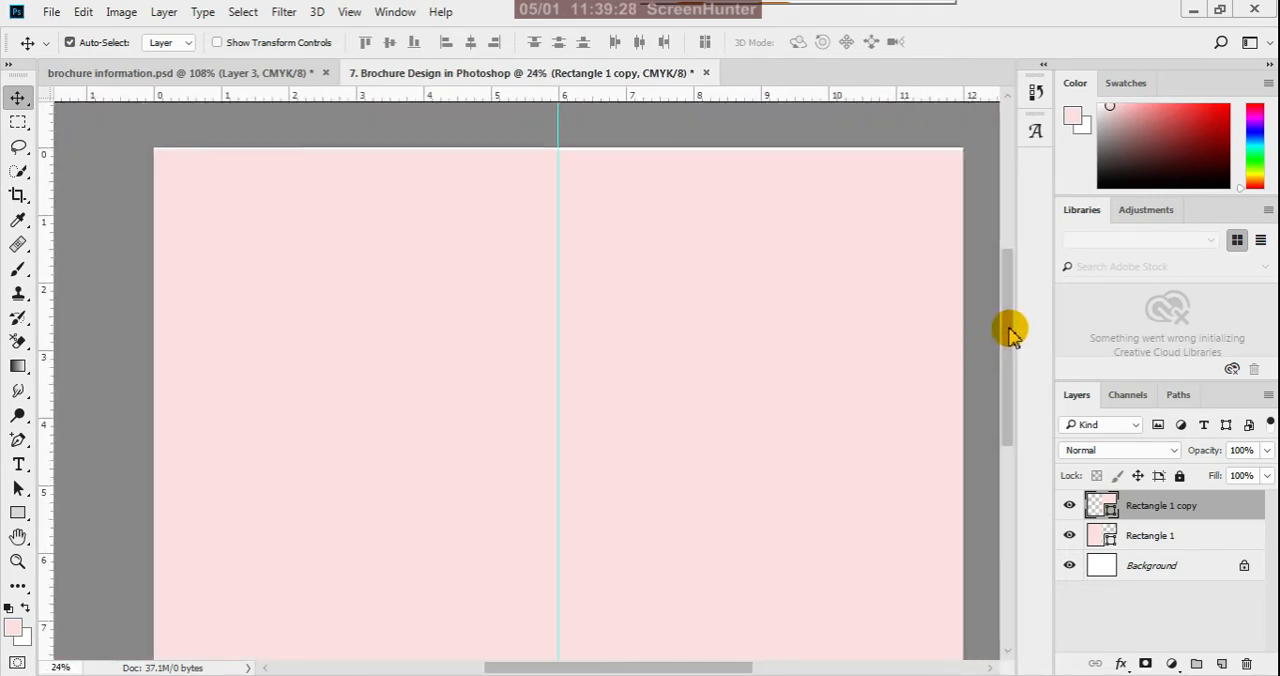
scroll(1008, 328, "up", 1)
scroll(656, 146, "up", 2)
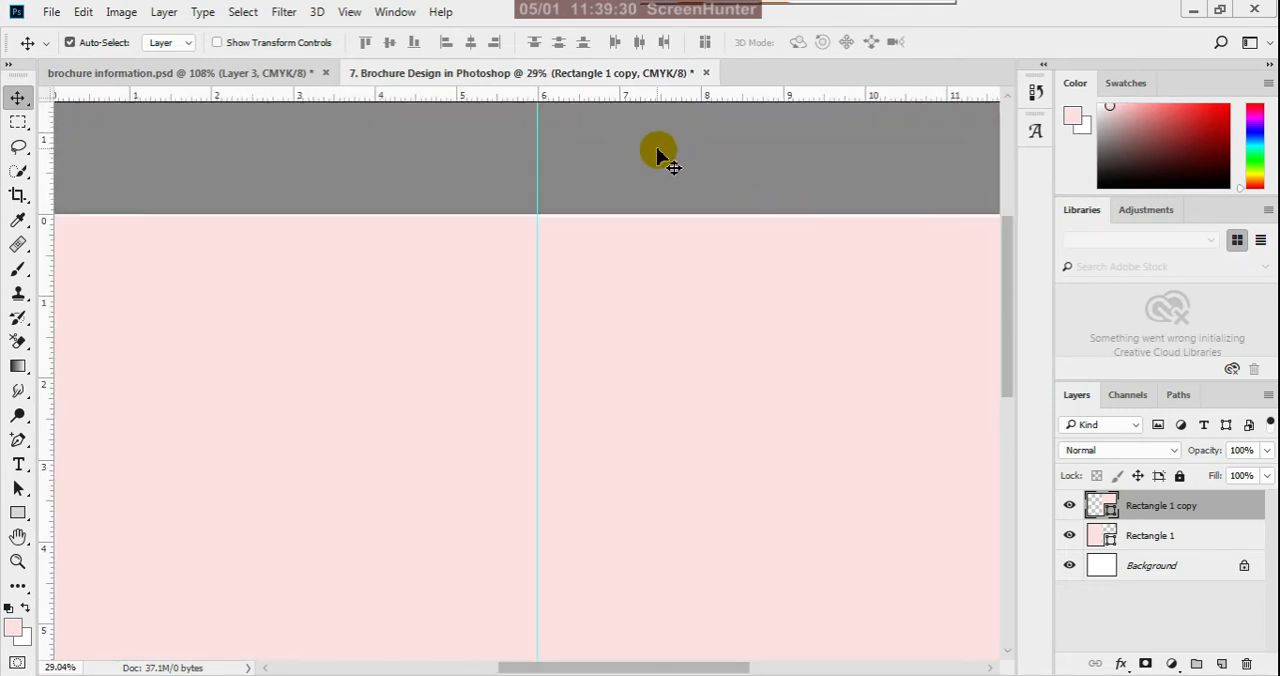
scroll(656, 152, "up", 4)
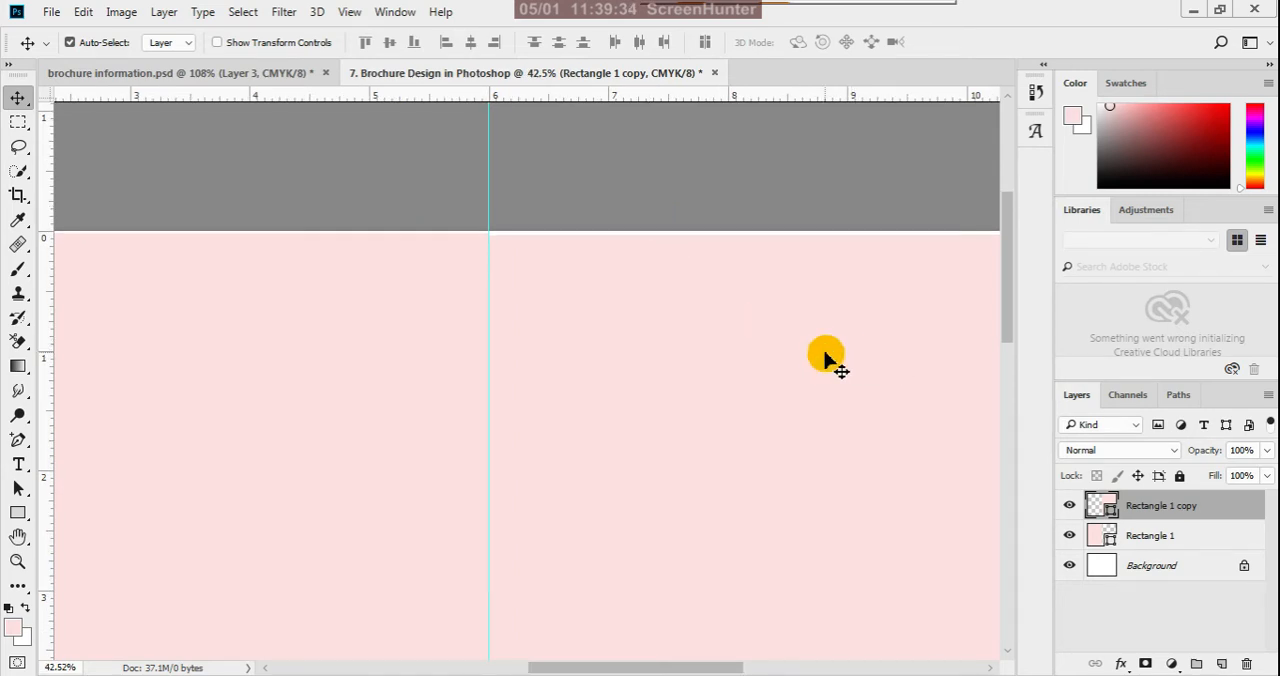
left_click(229, 320)
scroll(580, 277, "down", 5)
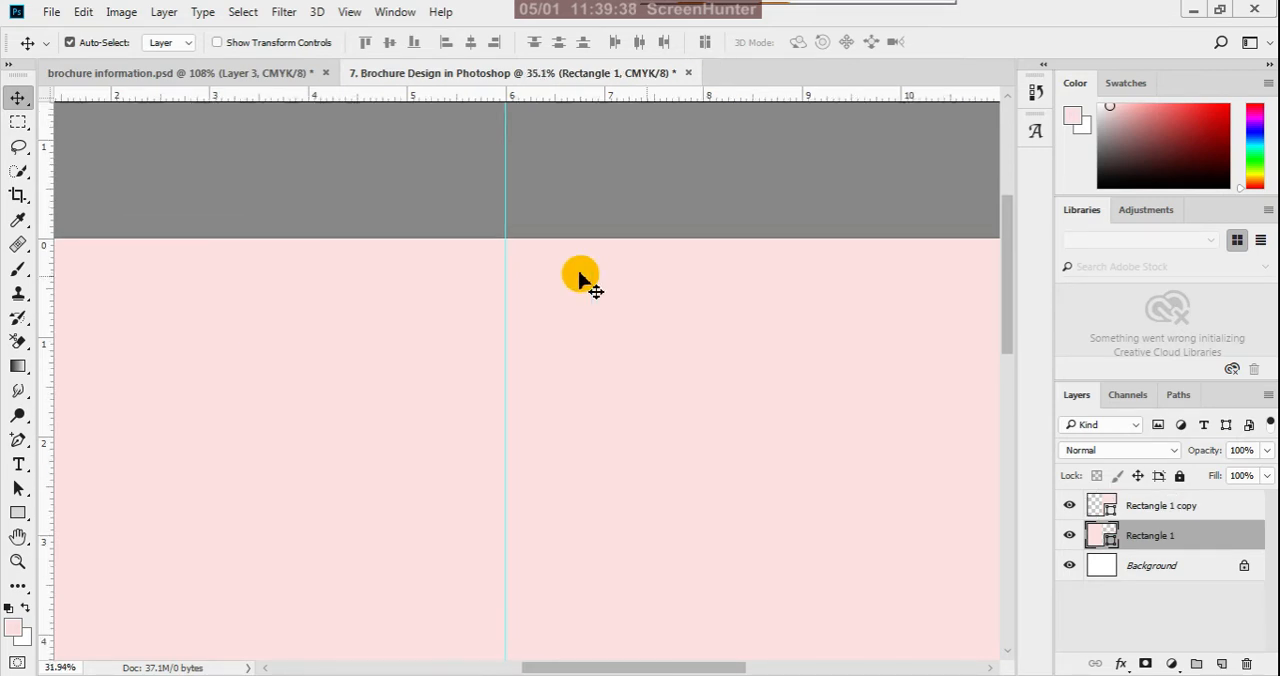
- Select both pink rectangles and stretch them vertically with Free Transform to 100.33% height to cover the full page
scroll(585, 603, "up", 1)
left_click(629, 531)
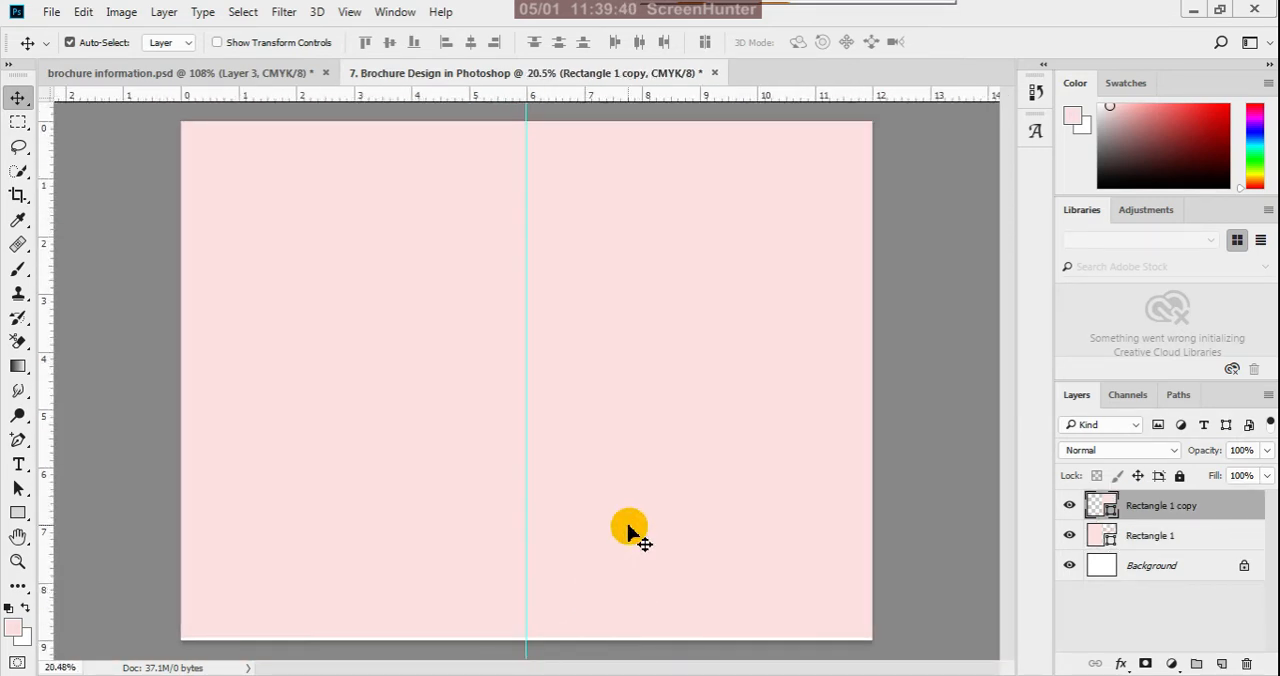
left_click(481, 573)
left_click(644, 569)
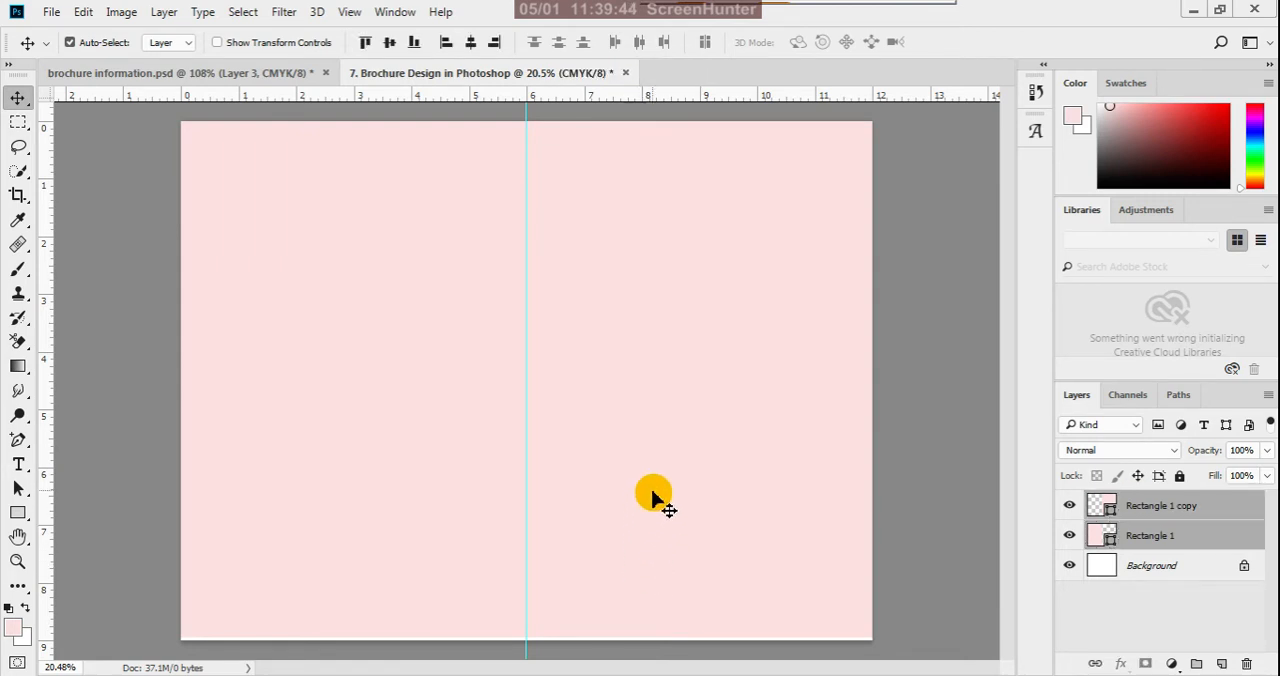
scroll(656, 490, "down", 1)
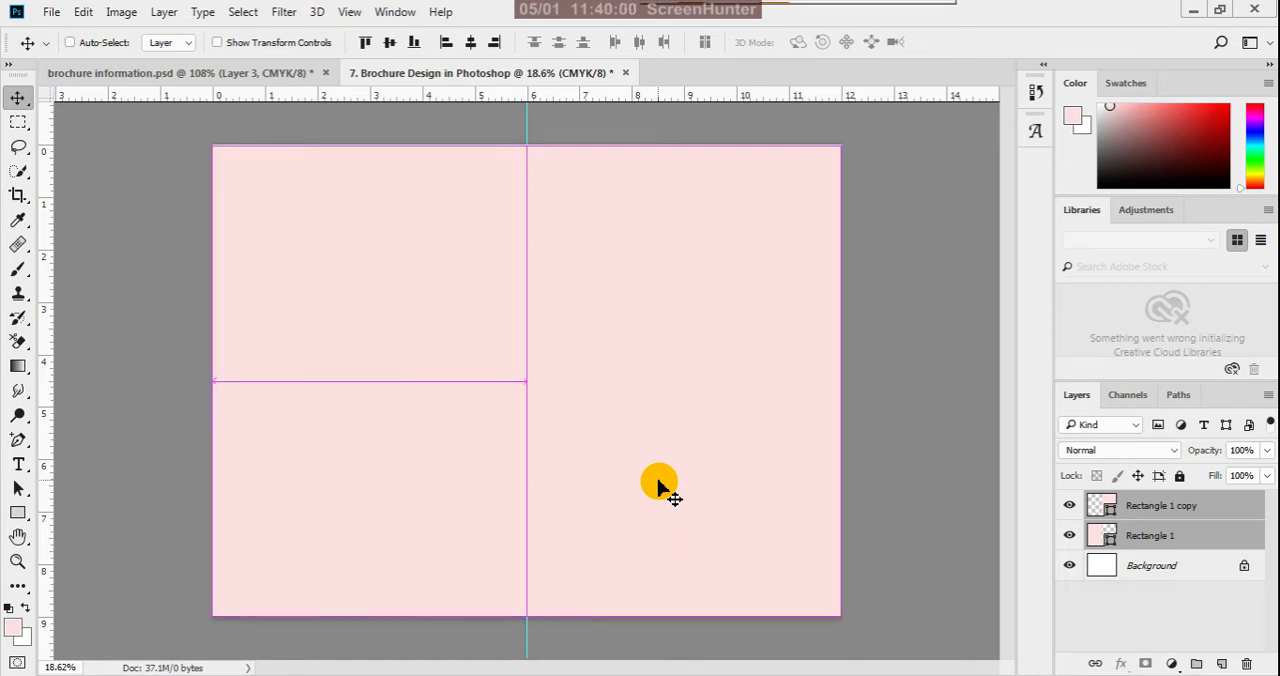
key("ctrl+t")
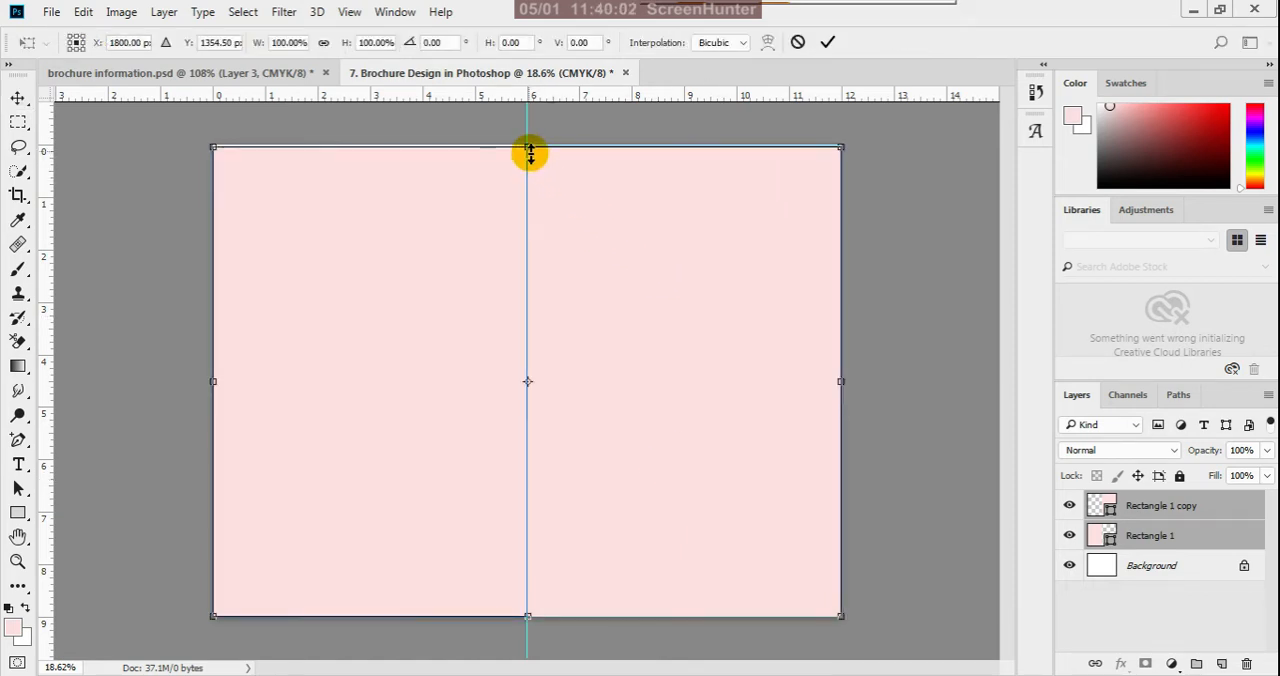
left_click_drag(530, 151, 530, 144)
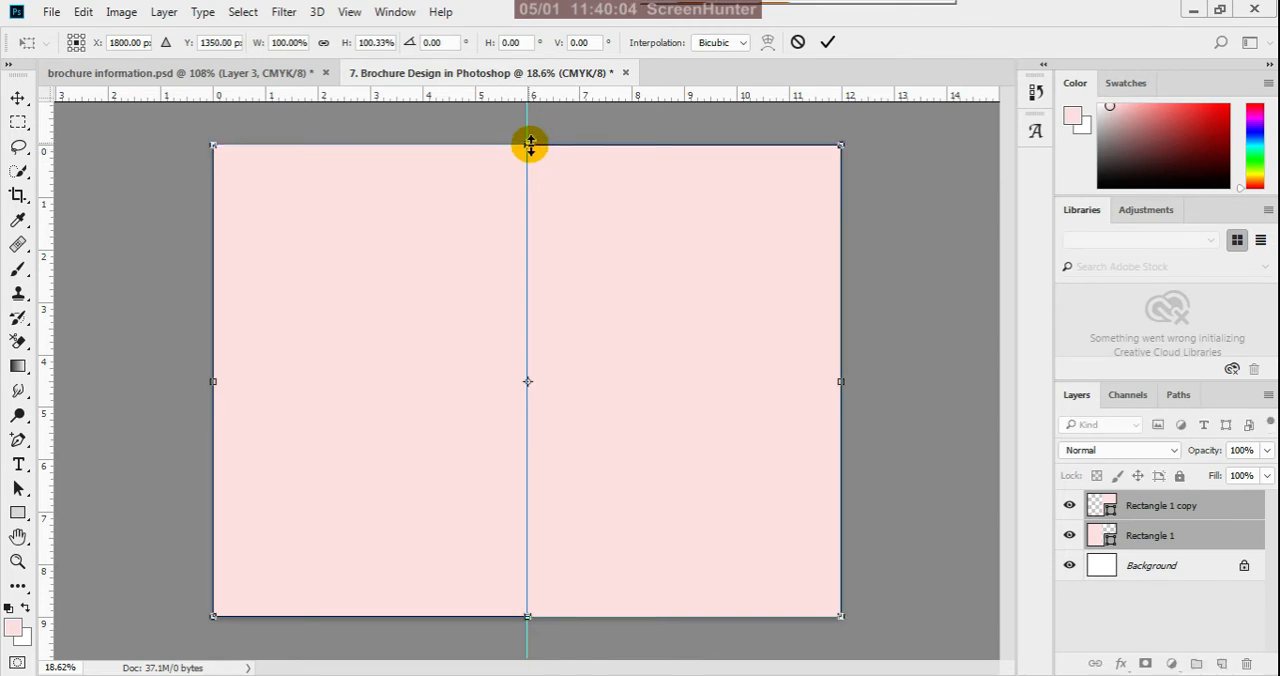
left_click(830, 45)
- Inspect the outer and lower edges of both panels for gaps against the canvas boundary, and deselect the layers
scroll(729, 536, "up", 3)
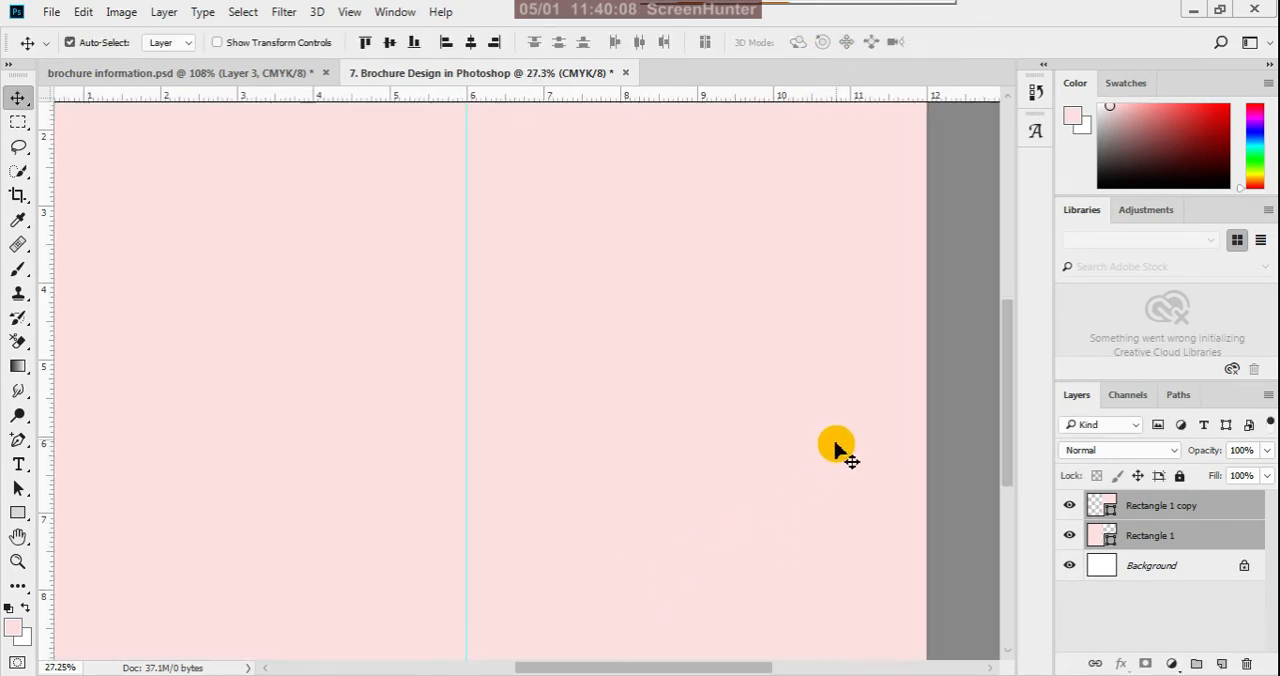
scroll(835, 450, "down", 1)
scroll(1003, 371, "up", 3)
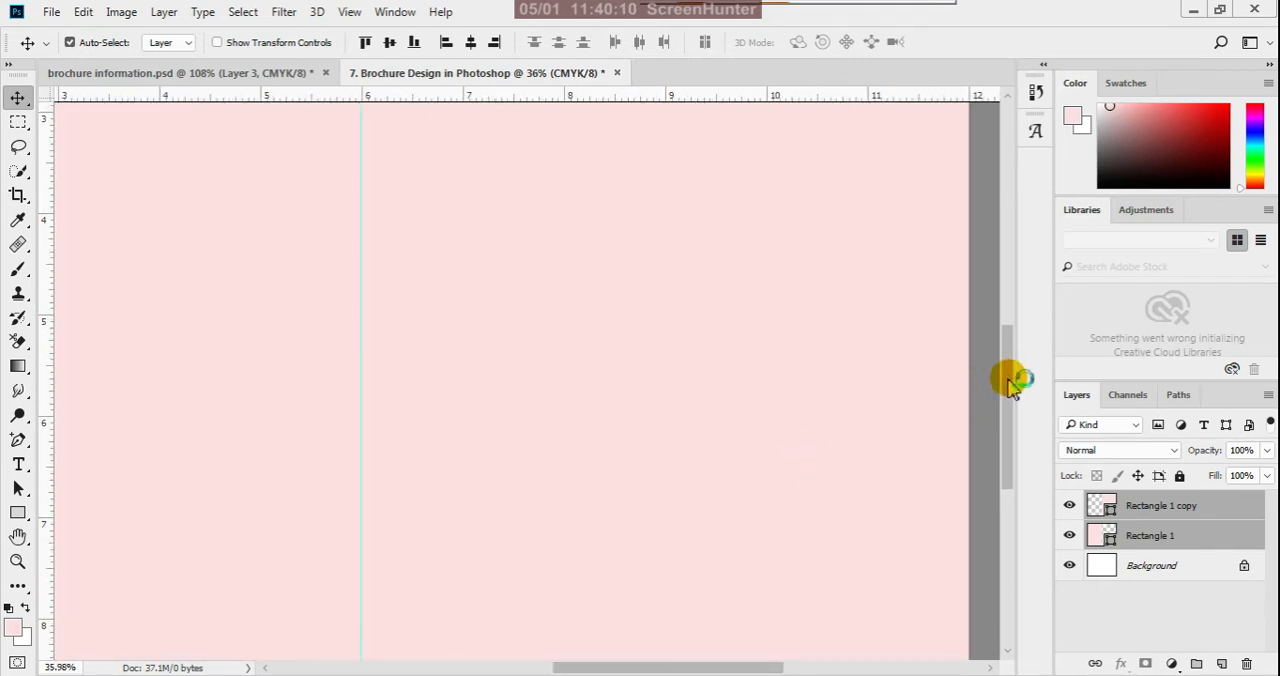
left_click_drag(1008, 380, 1008, 452)
left_click(845, 528)
scroll(840, 528, "down", 4)
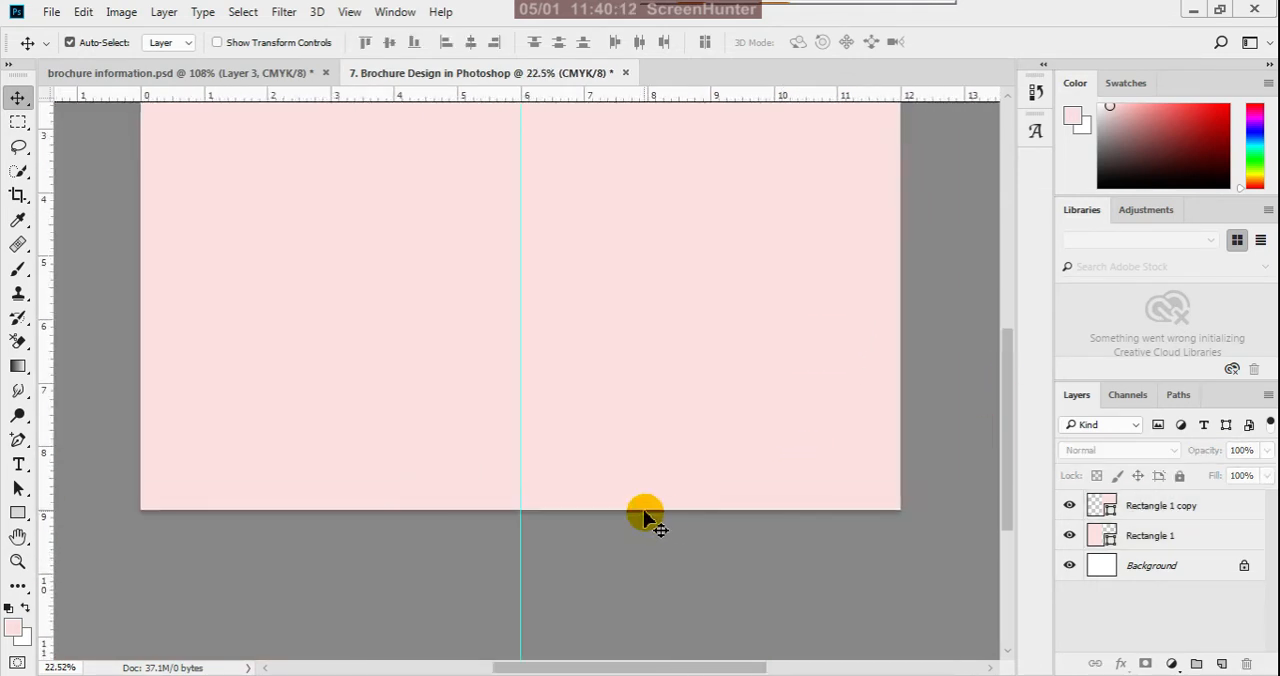
scroll(645, 515, "down", 3)
- Fill the Rectangle 1 copy panel with 10% Gray, and deselect it with the Move tool
left_click(668, 402)
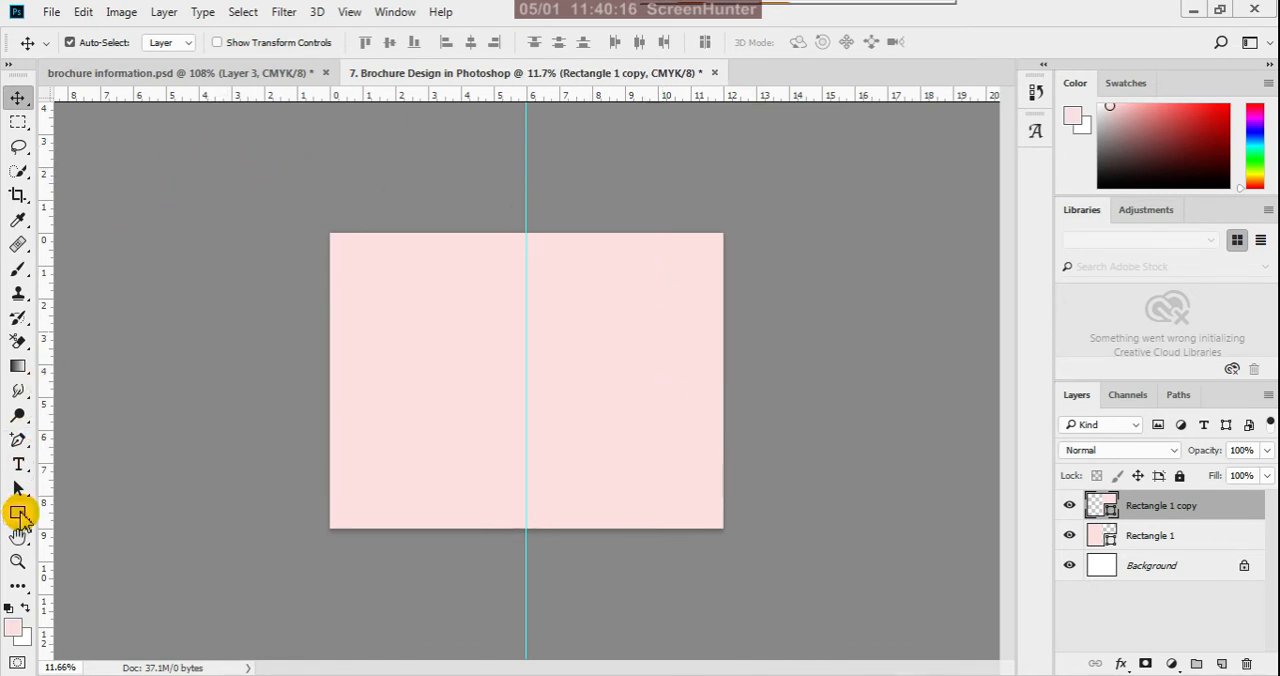
left_click(18, 513)
left_click(174, 45)
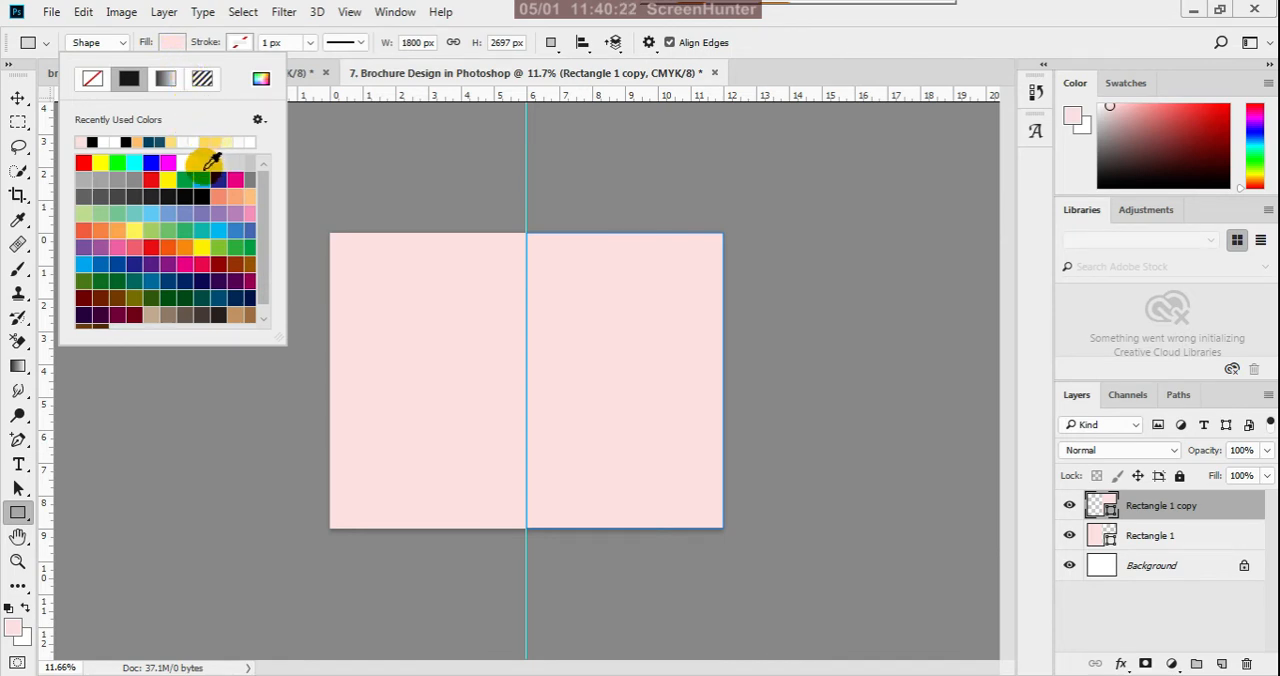
left_click(203, 167)
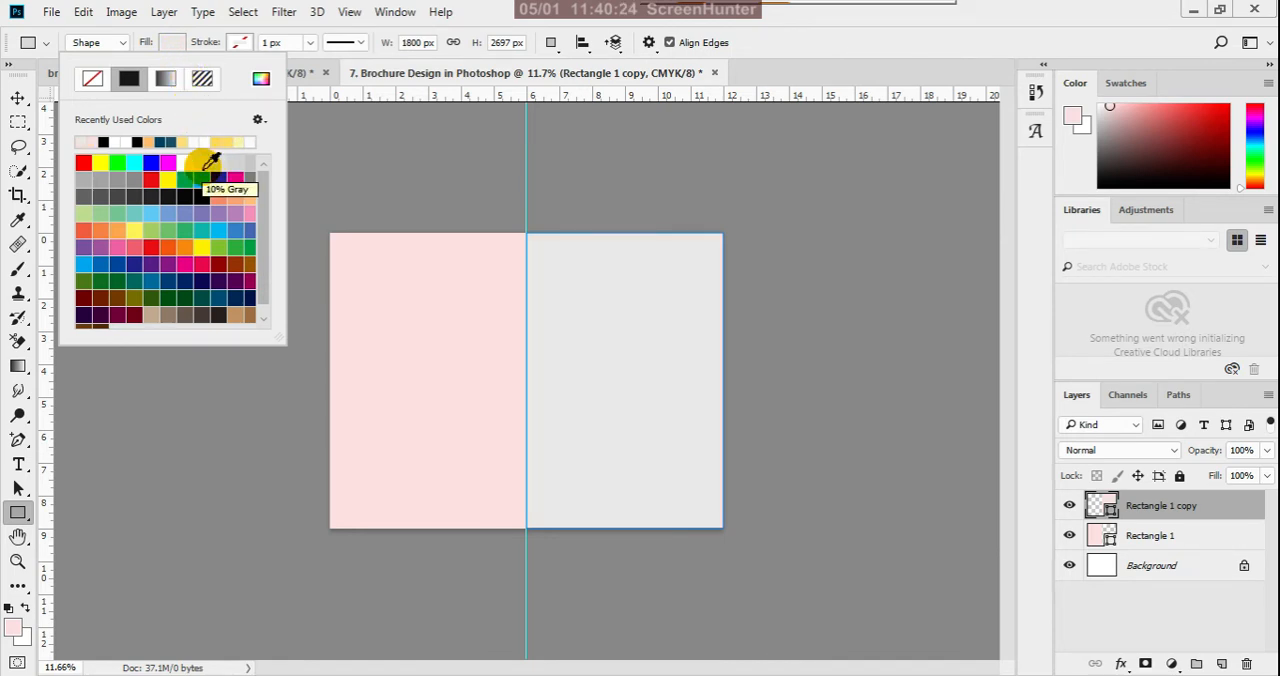
left_click(18, 97)
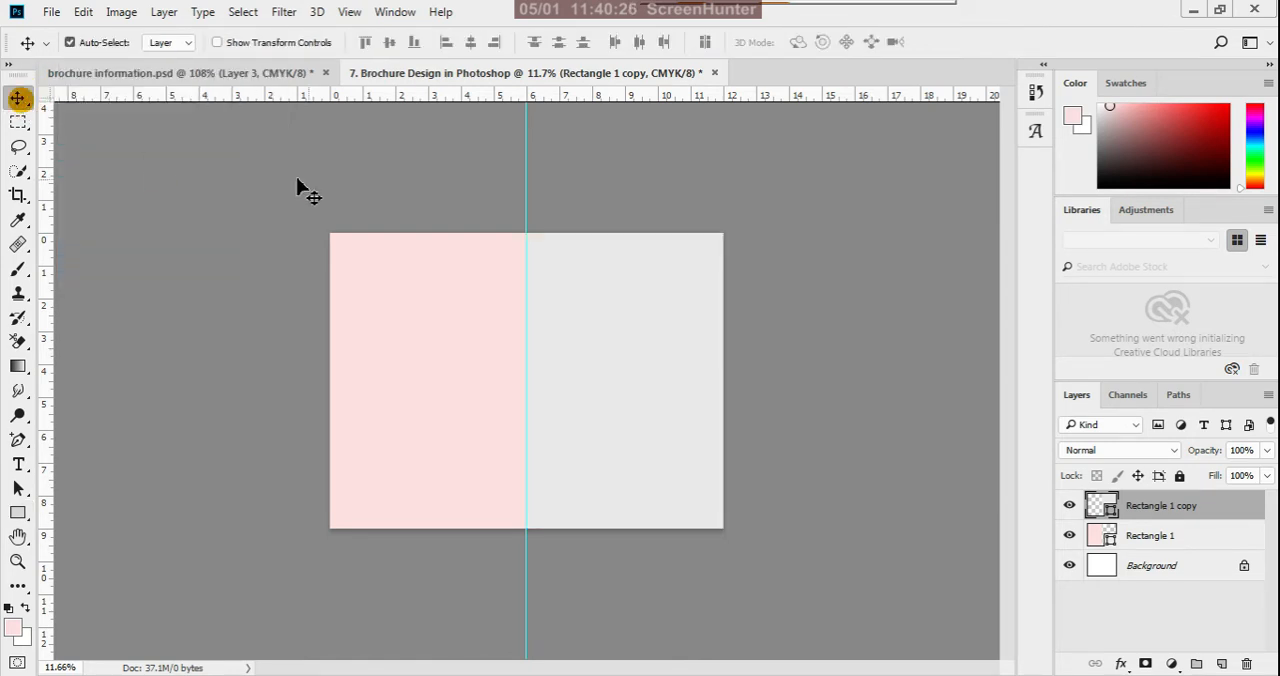
left_click(335, 193)
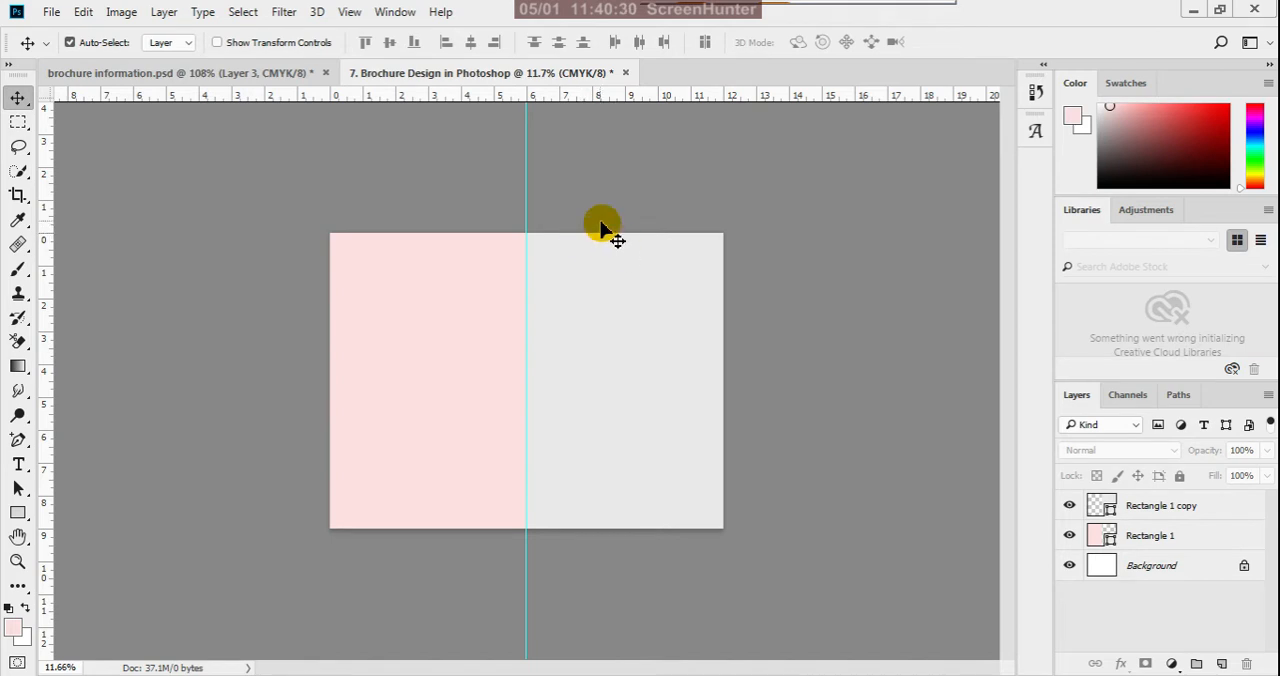
key("ctrl+plus")
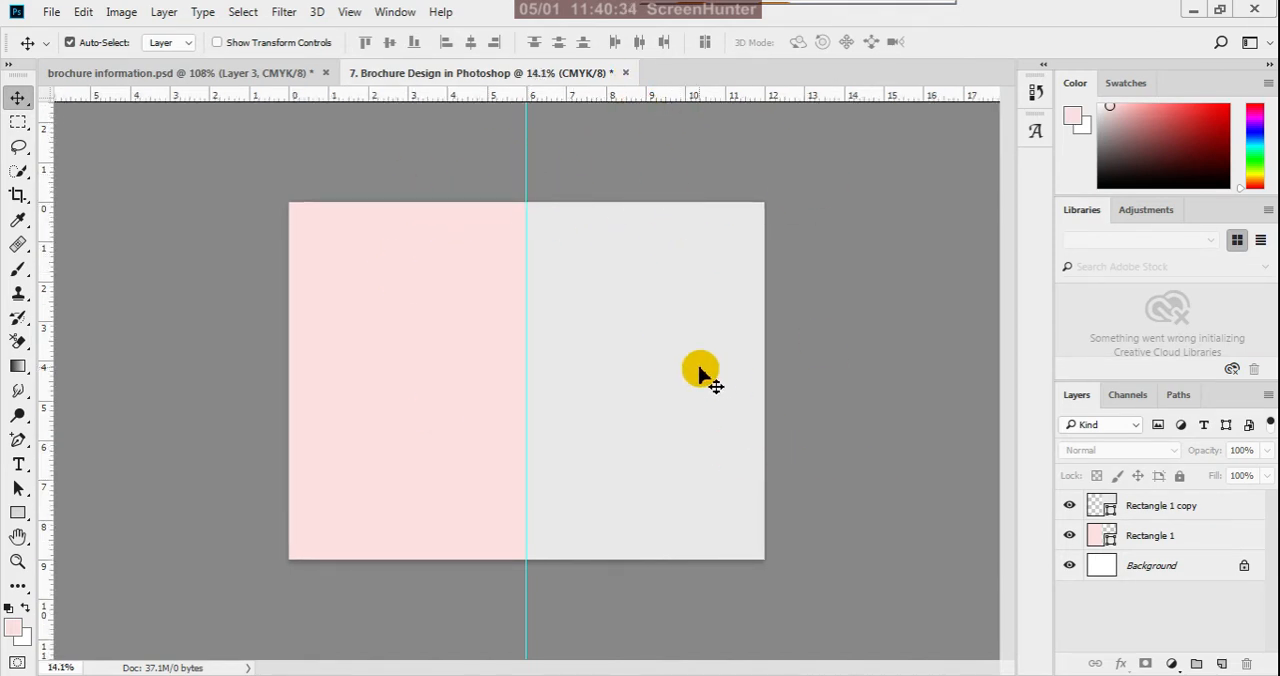
key("ctrl+plus")
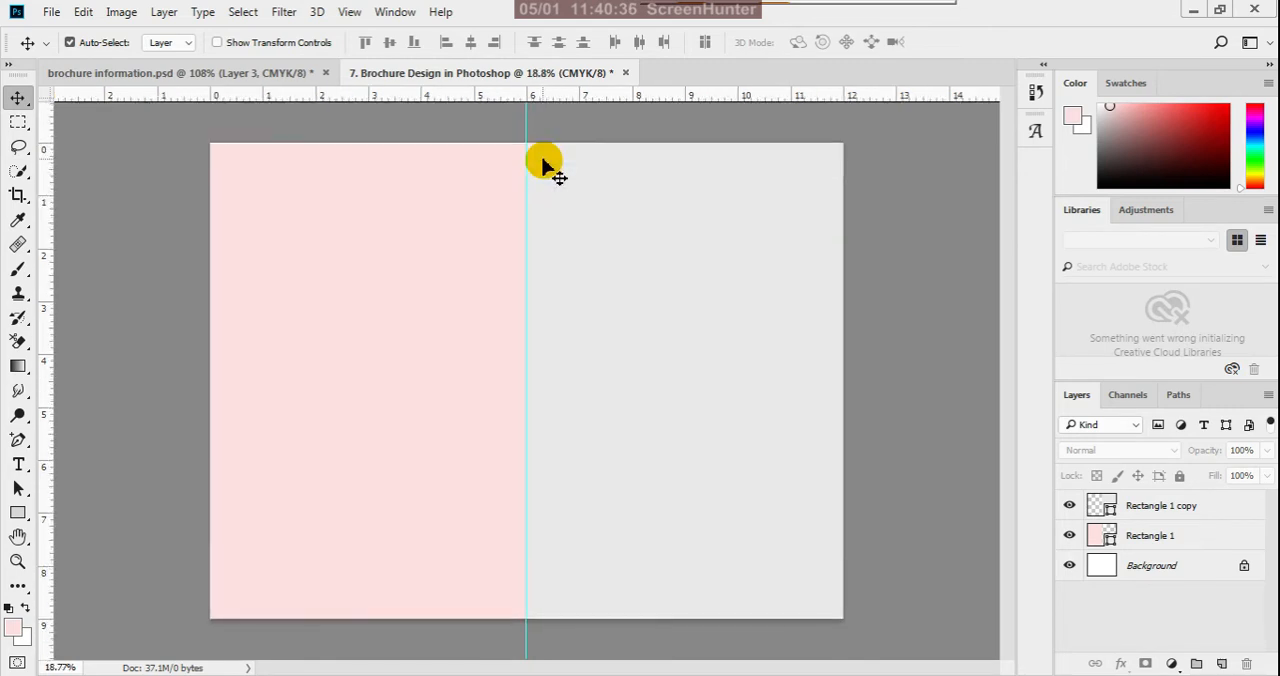
key("ctrl+minus")
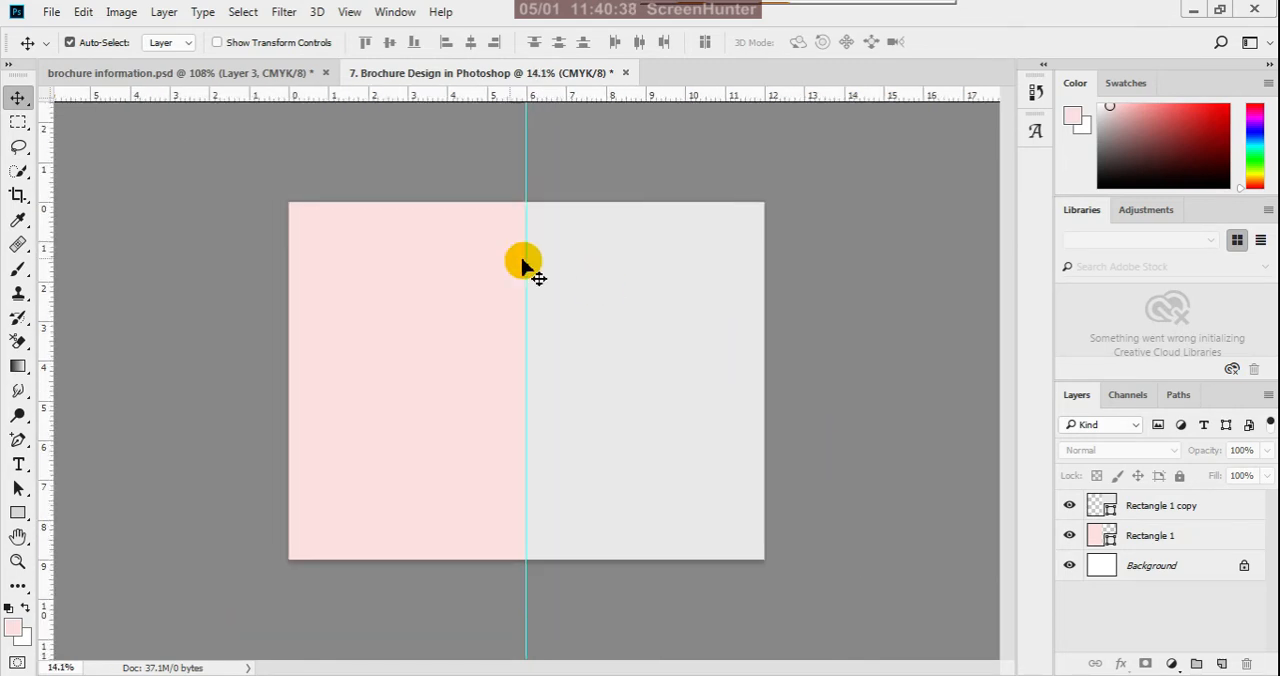
left_click(19, 466)
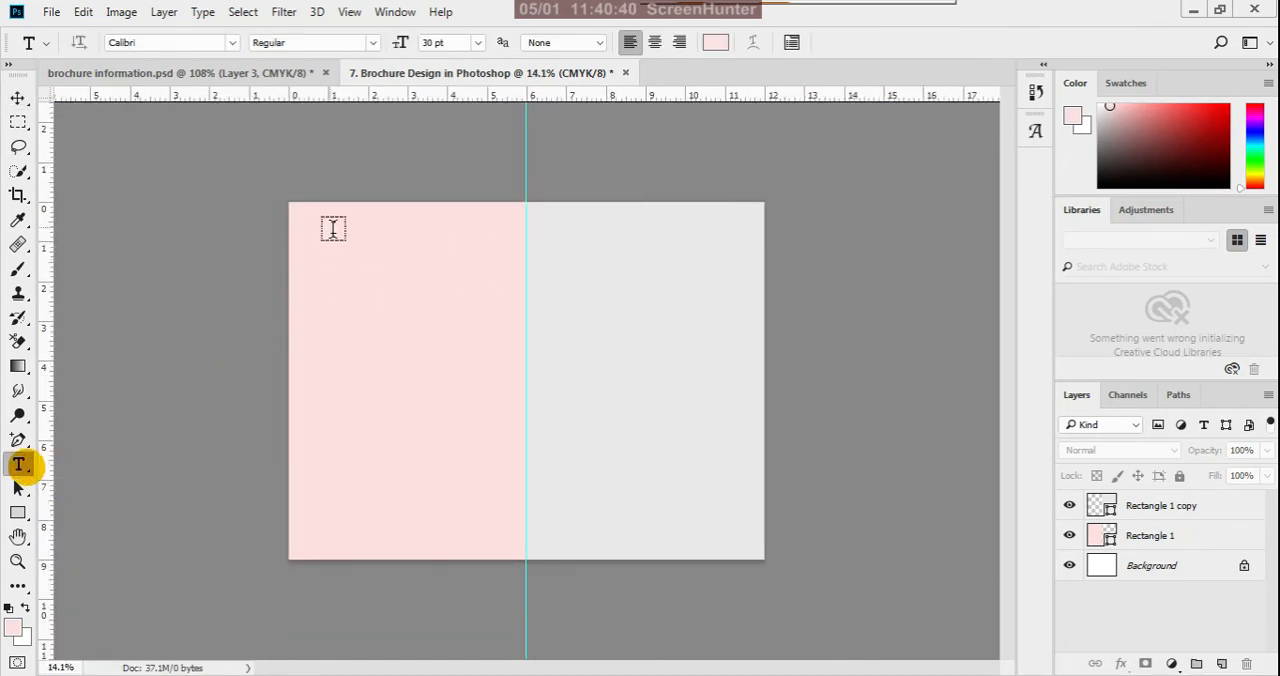
left_click(371, 180)
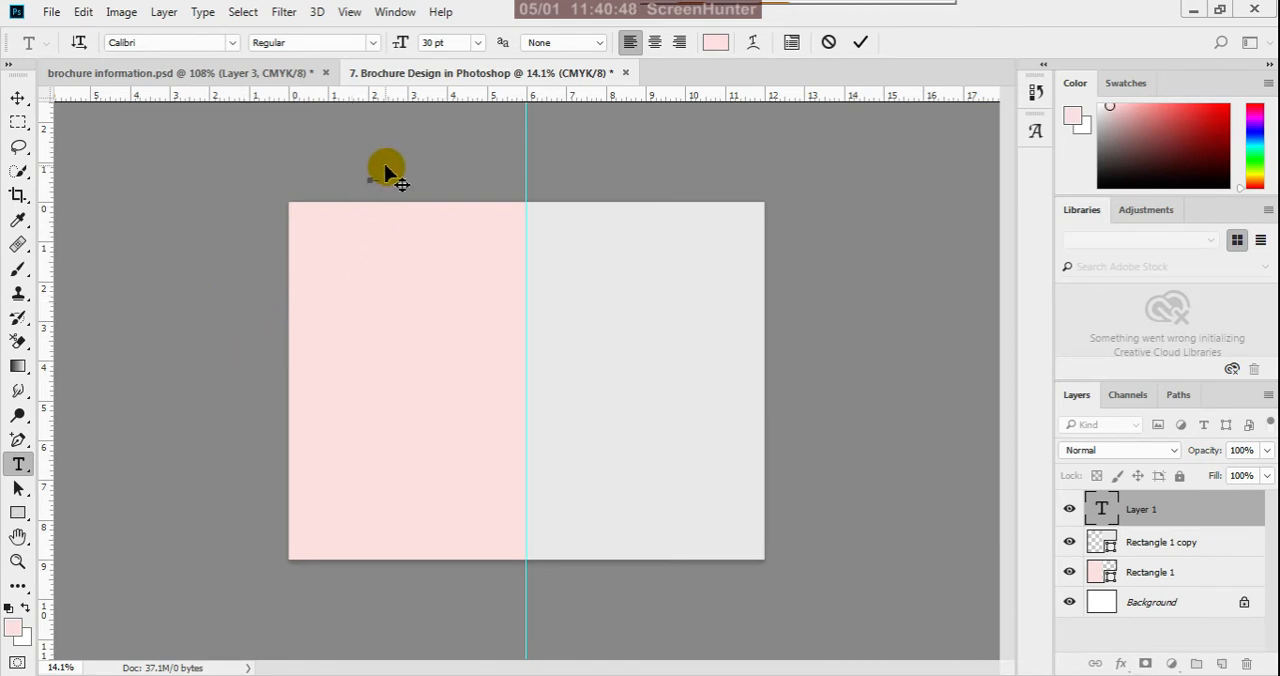
scroll(386, 168, "up", 3)
scroll(414, 210, "down", 3)
scroll(384, 158, "up", 4)
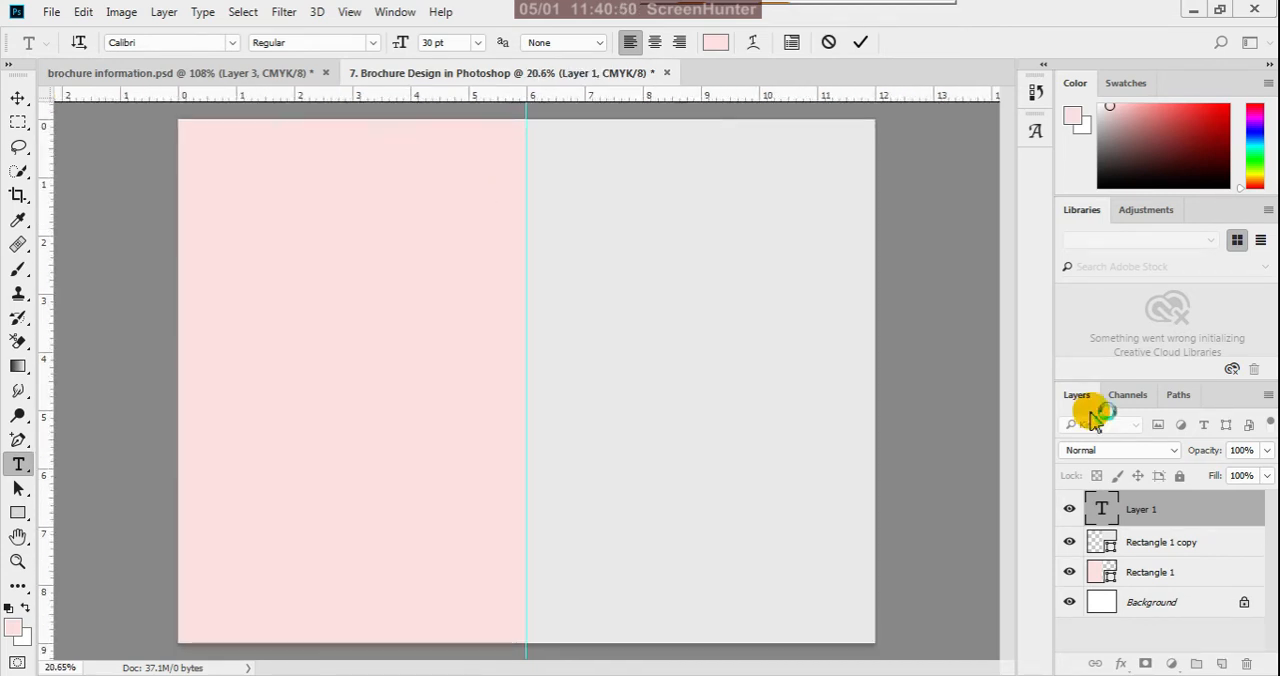
scroll(623, 314, "up", 3)
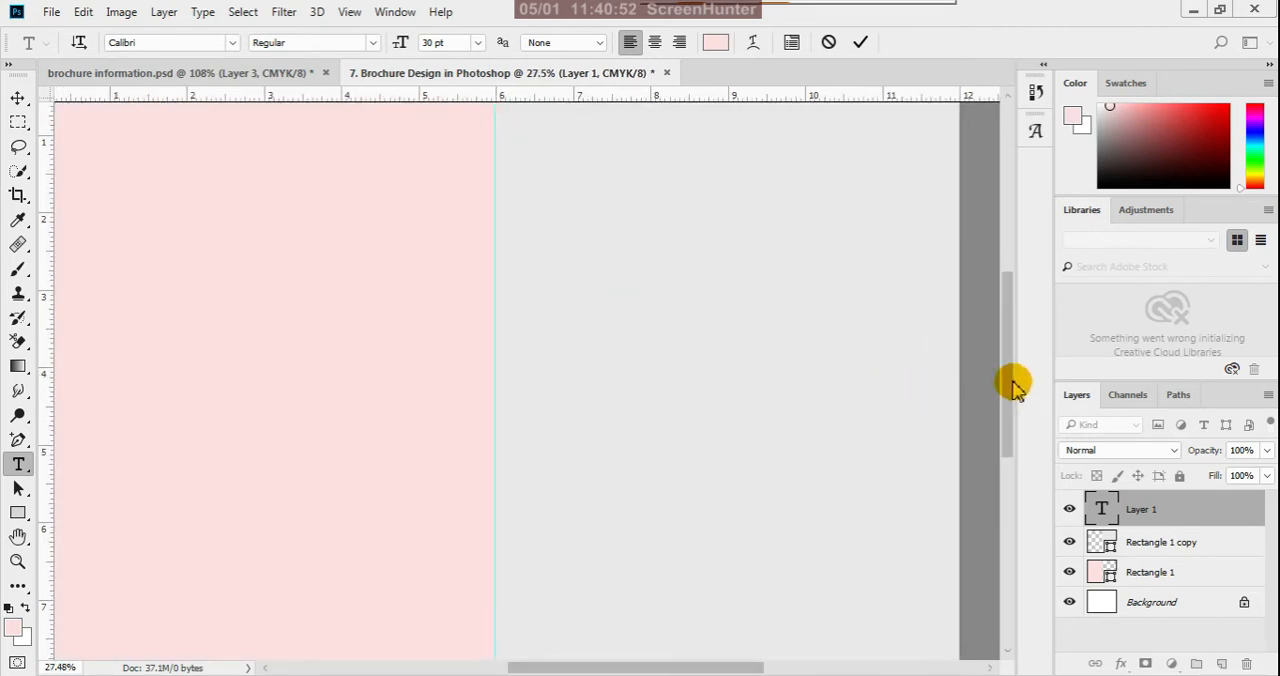
left_click_drag(1016, 390, 1006, 286)
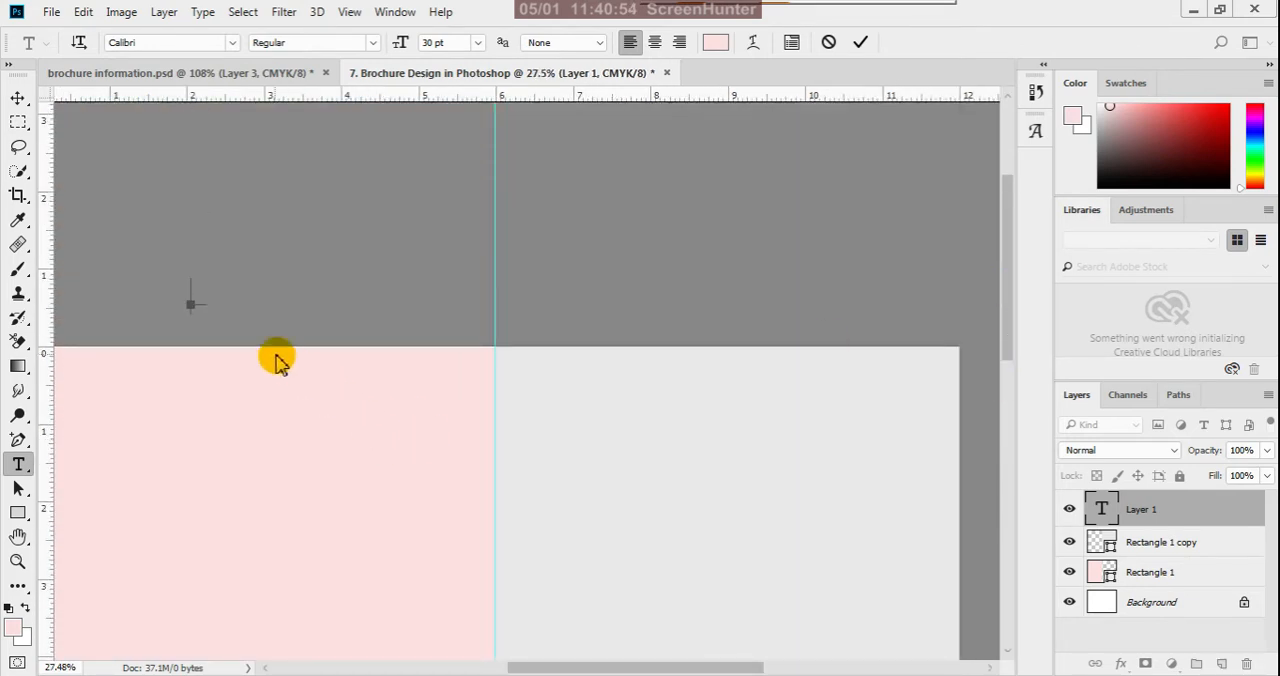
scroll(206, 314, "up", 1)
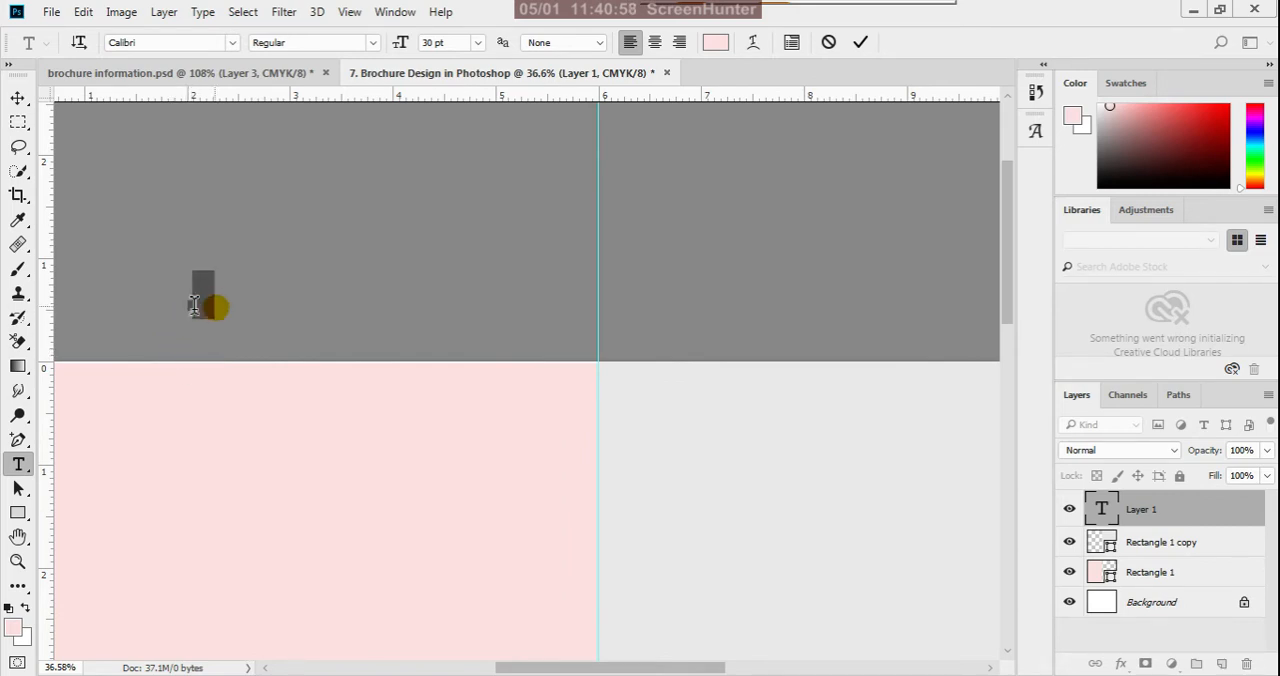
left_click_drag(208, 310, 196, 310)
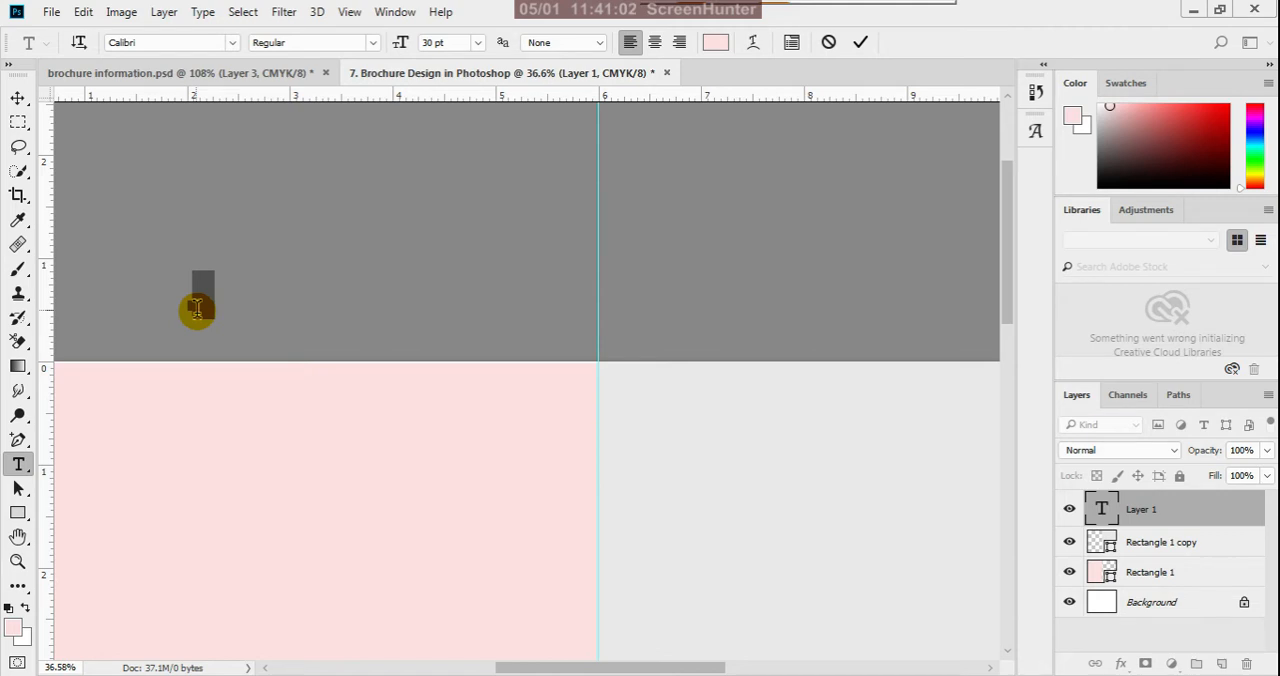
key("BackSpace")
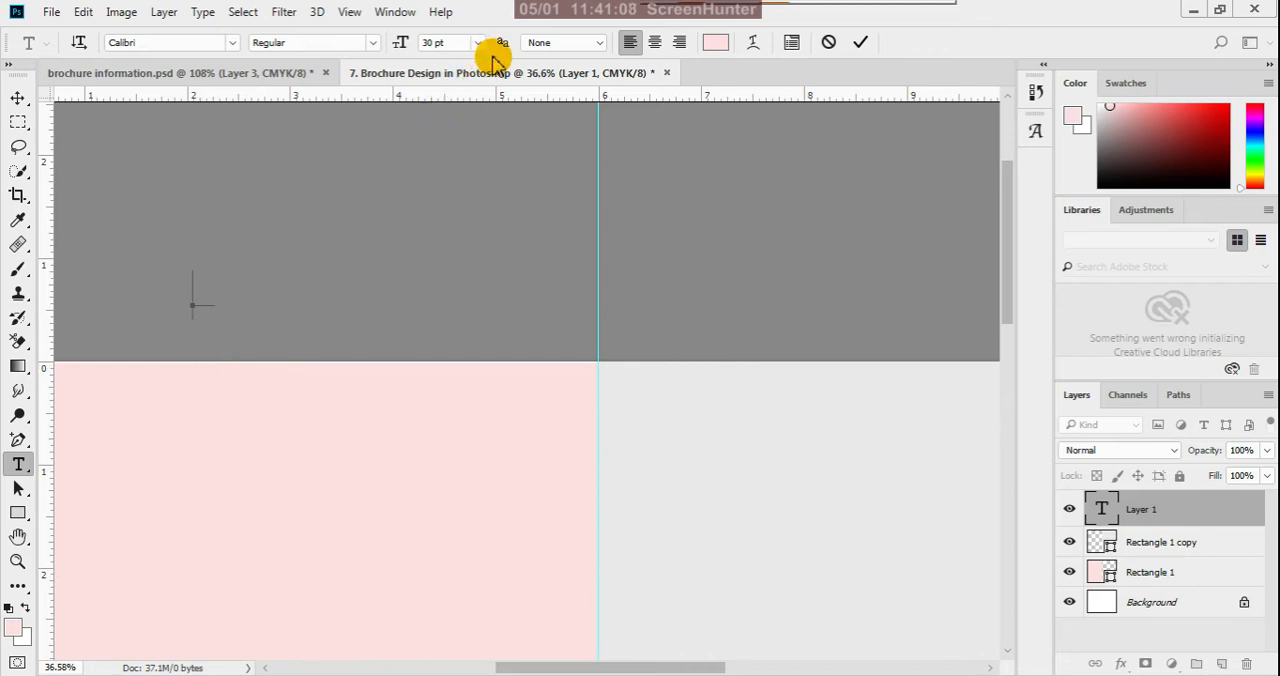
left_click(828, 42)
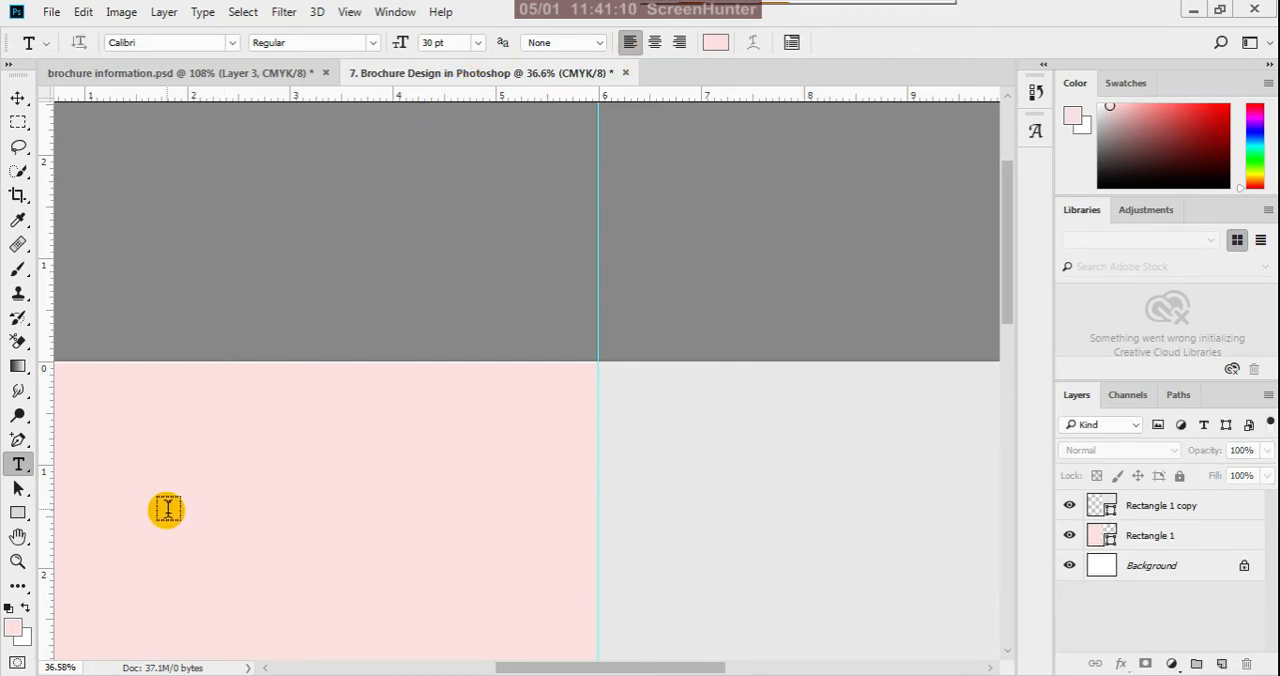
- Set the foreground colour to bright red for the page numbers and discard the empty text layer
left_click(166, 510)
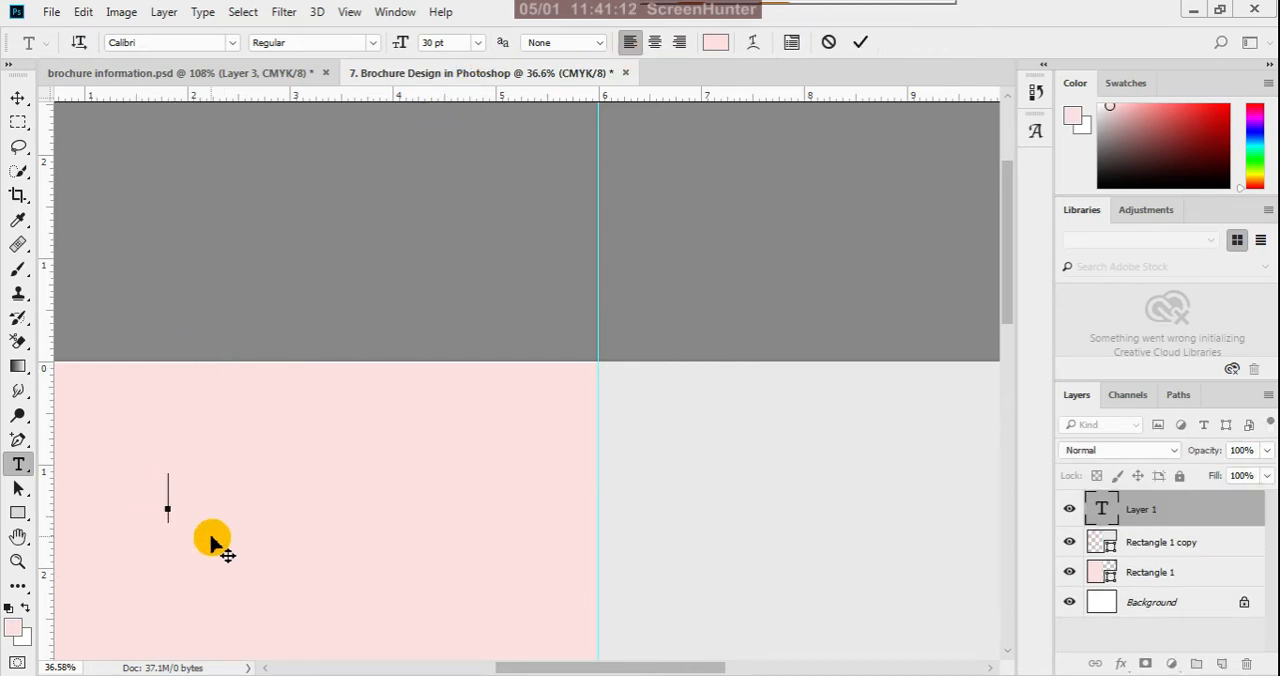
left_click(13, 626)
left_click_drag(486, 414, 535, 377)
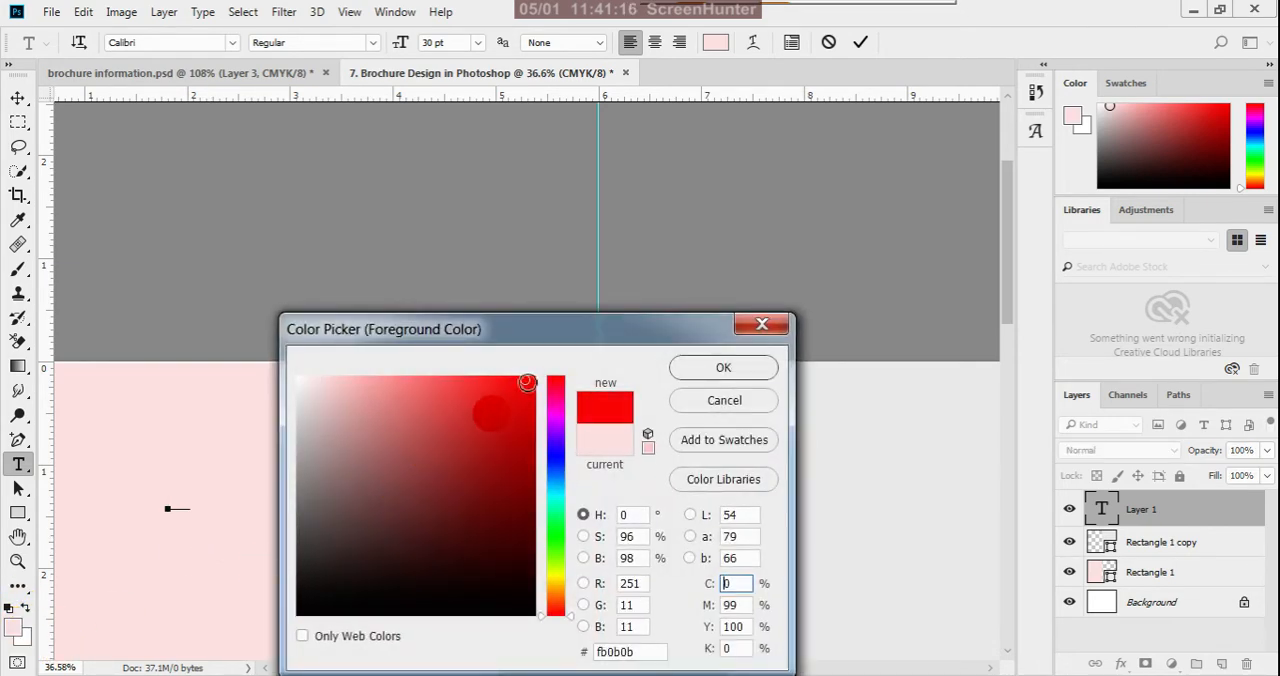
left_click(697, 371)
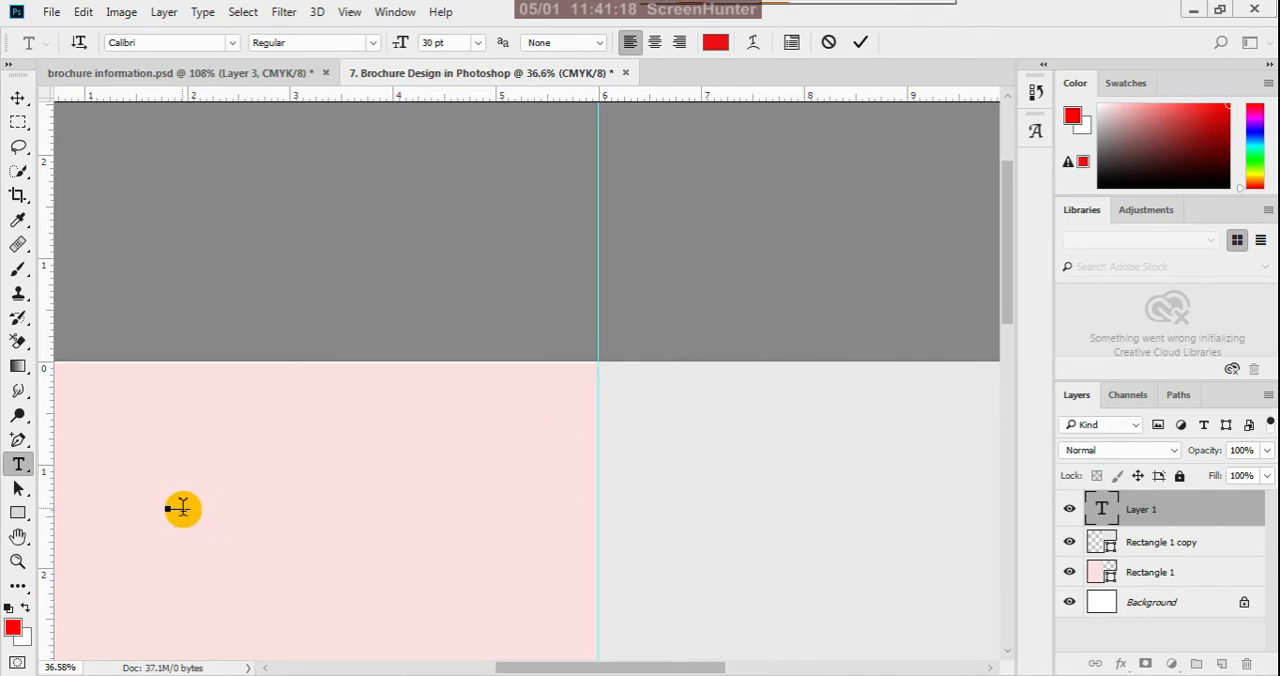
key("ctrl+a")
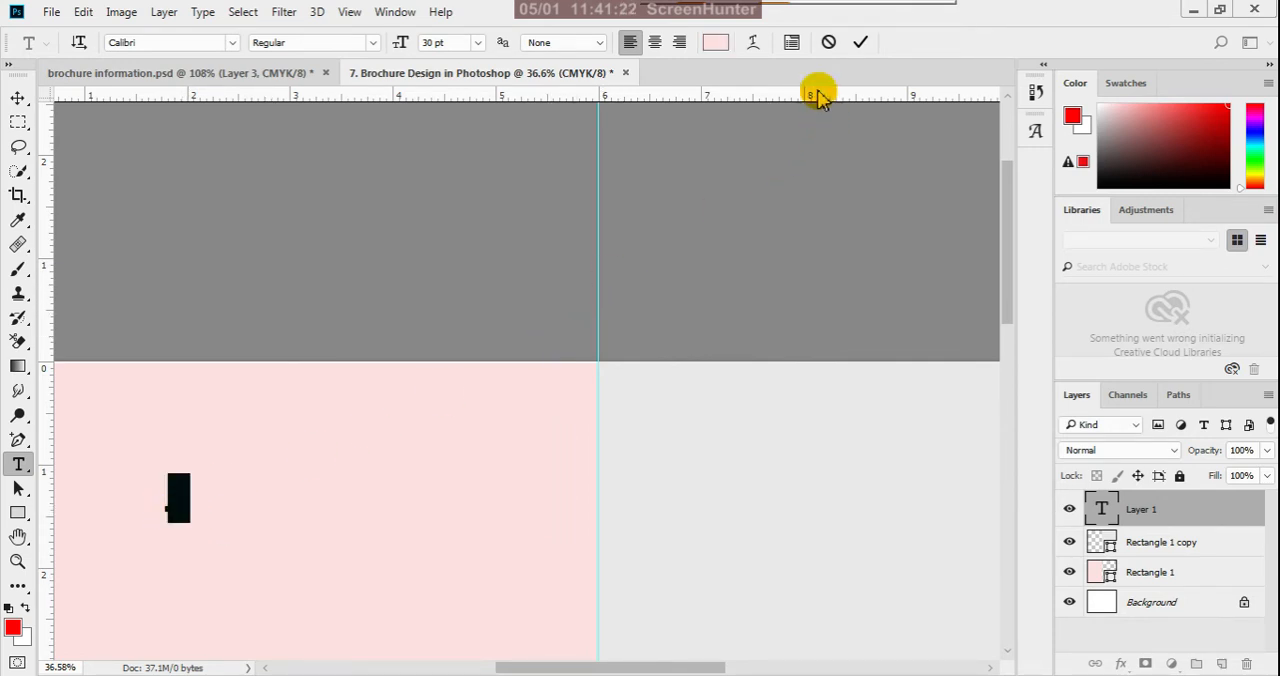
left_click(829, 42)
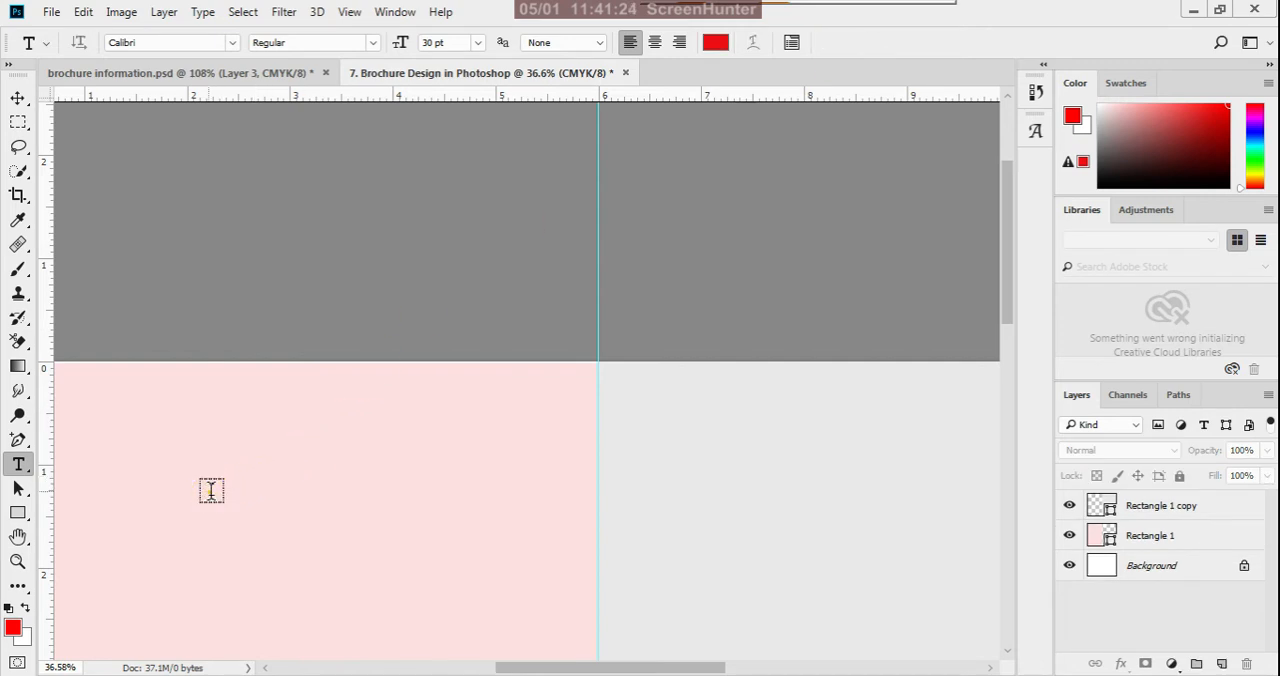
- Add the number 4 as red Calibri Regular 30 pt text on the pink panel
left_click(209, 491)
type("4")
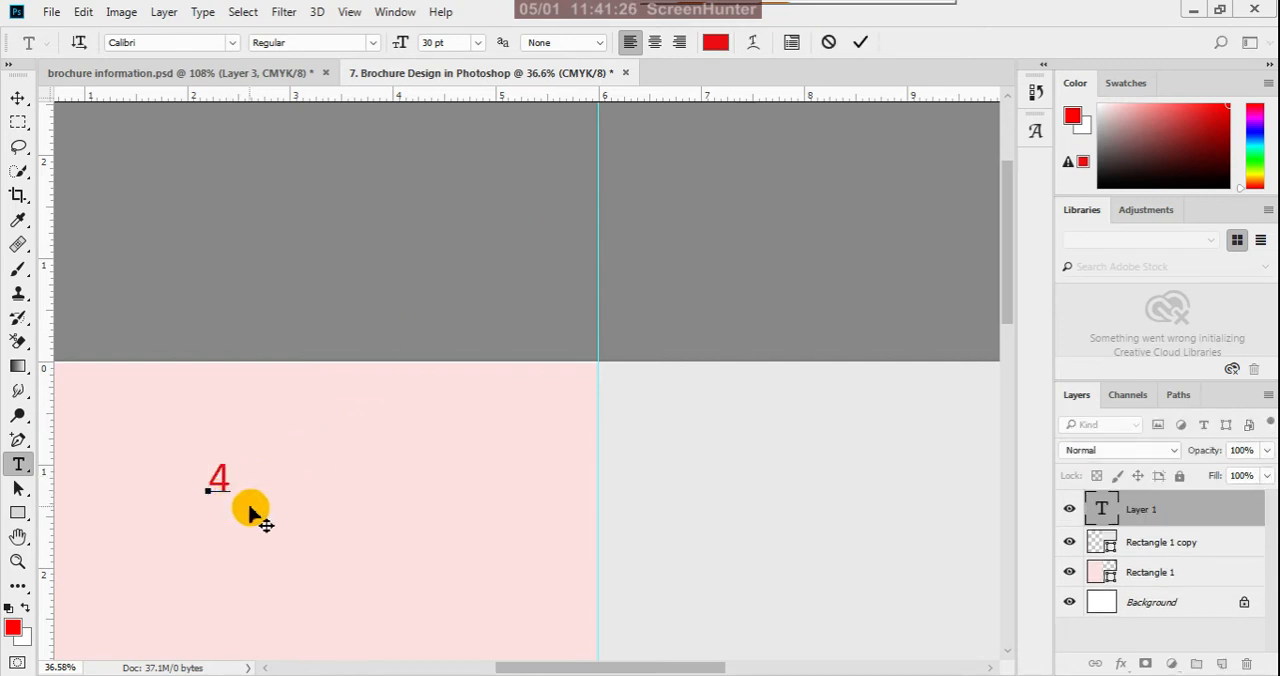
left_click(860, 46)
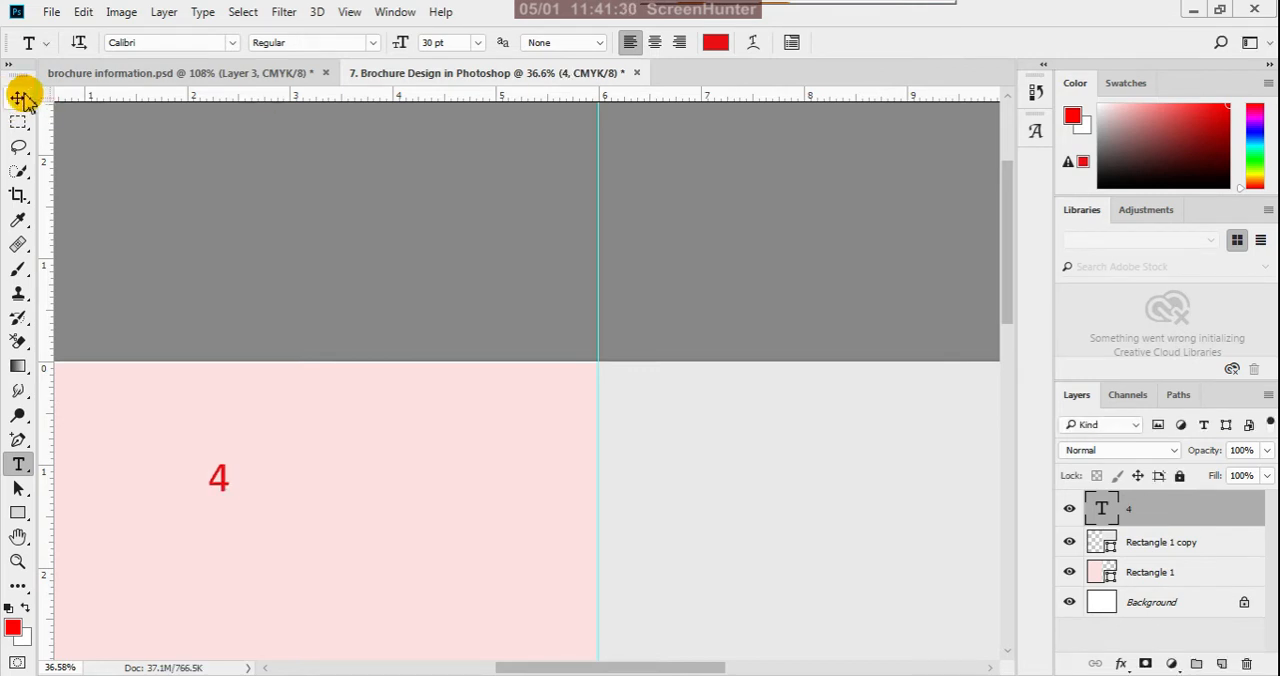
- Move the number 4 to the horizontal middle of the pink panel, close to its upper edge
left_click(17, 97)
scroll(357, 391, "down", 3)
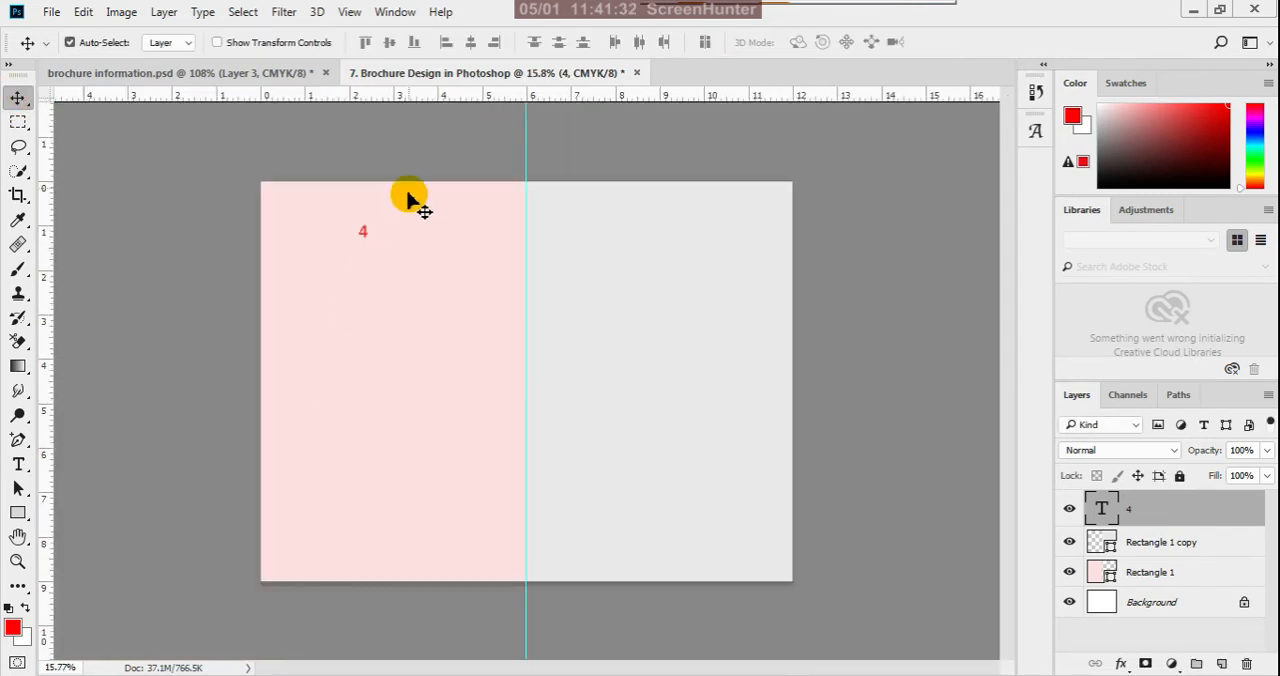
scroll(420, 190, "down", 1)
scroll(451, 189, "up", 1)
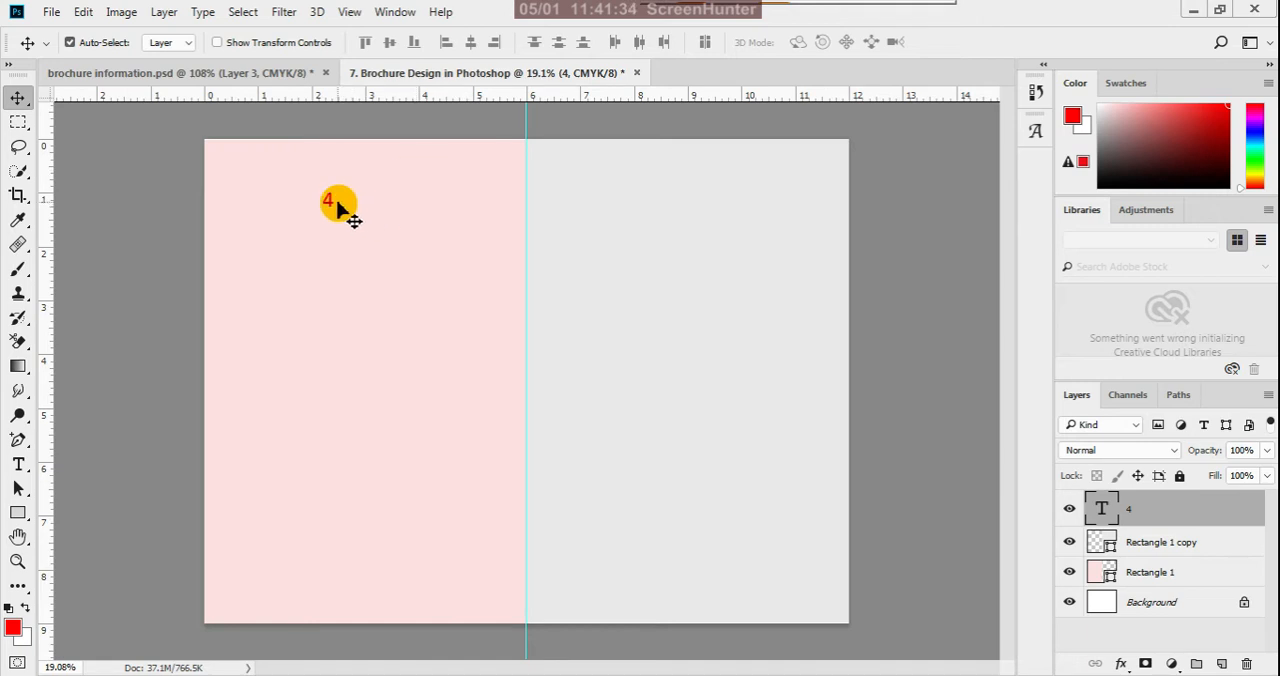
left_click_drag(330, 202, 364, 238)
scroll(534, 571, "down", 1)
scroll(500, 180, "down", 1)
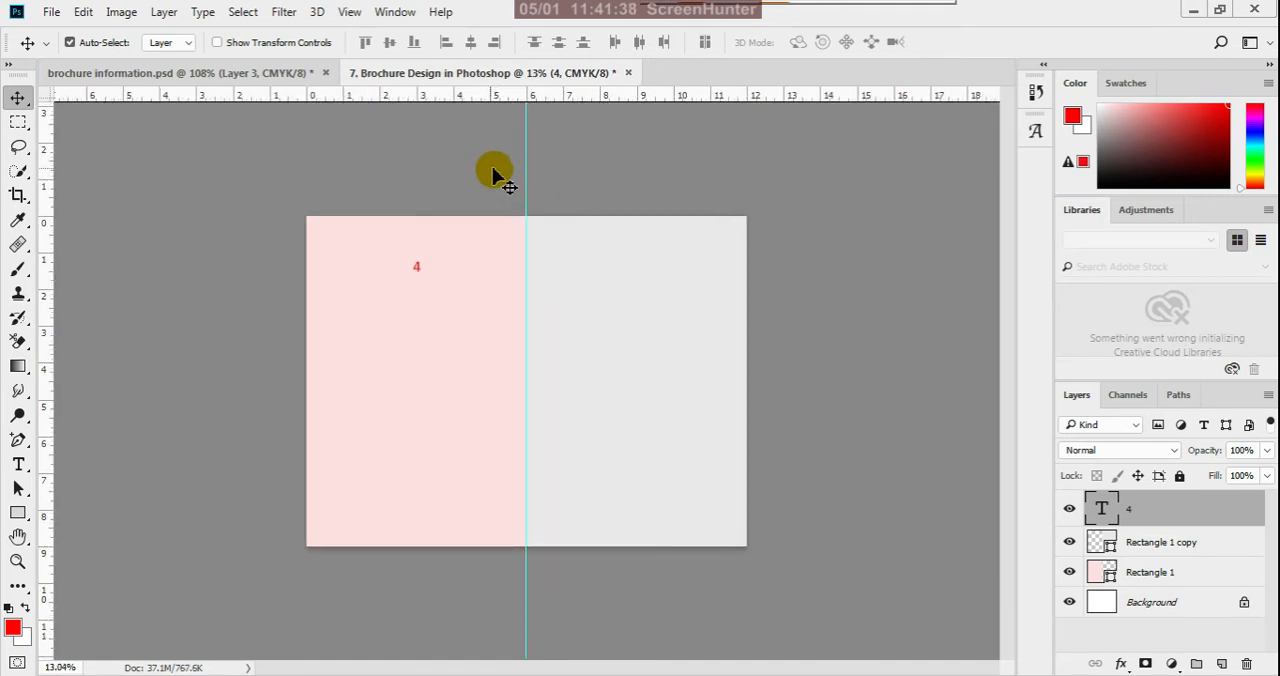
scroll(462, 177, "up", 2)
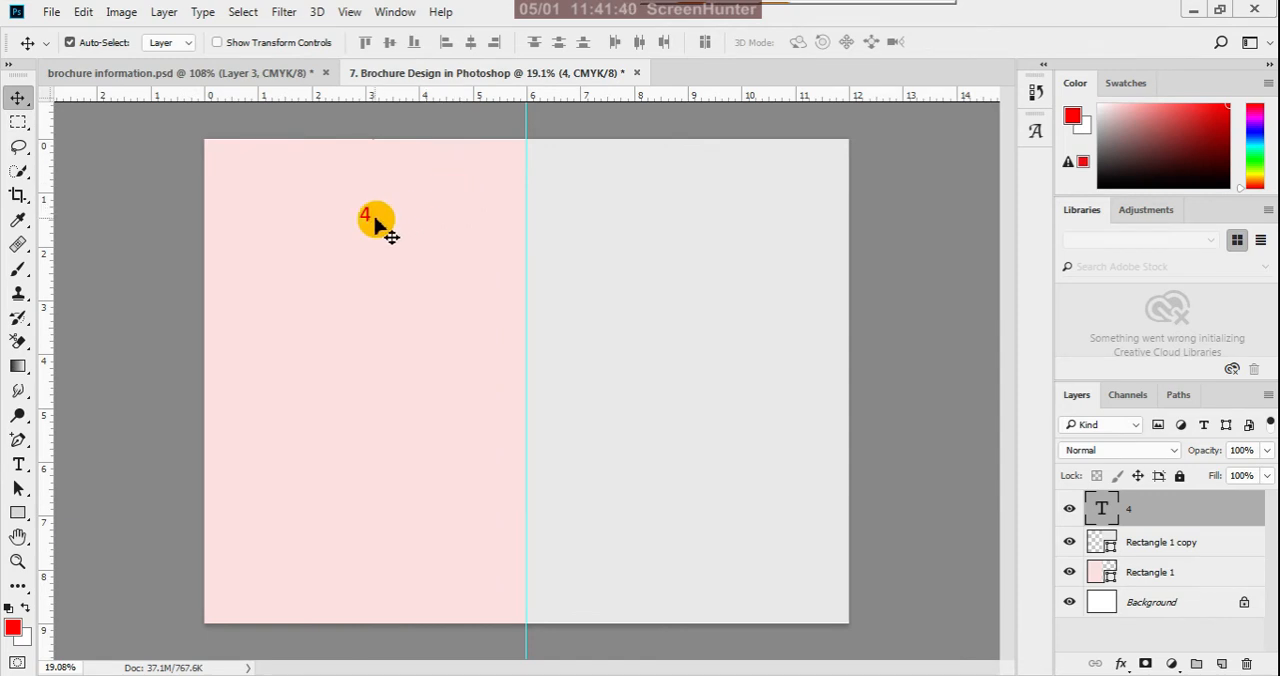
left_click_drag(368, 218, 371, 174)
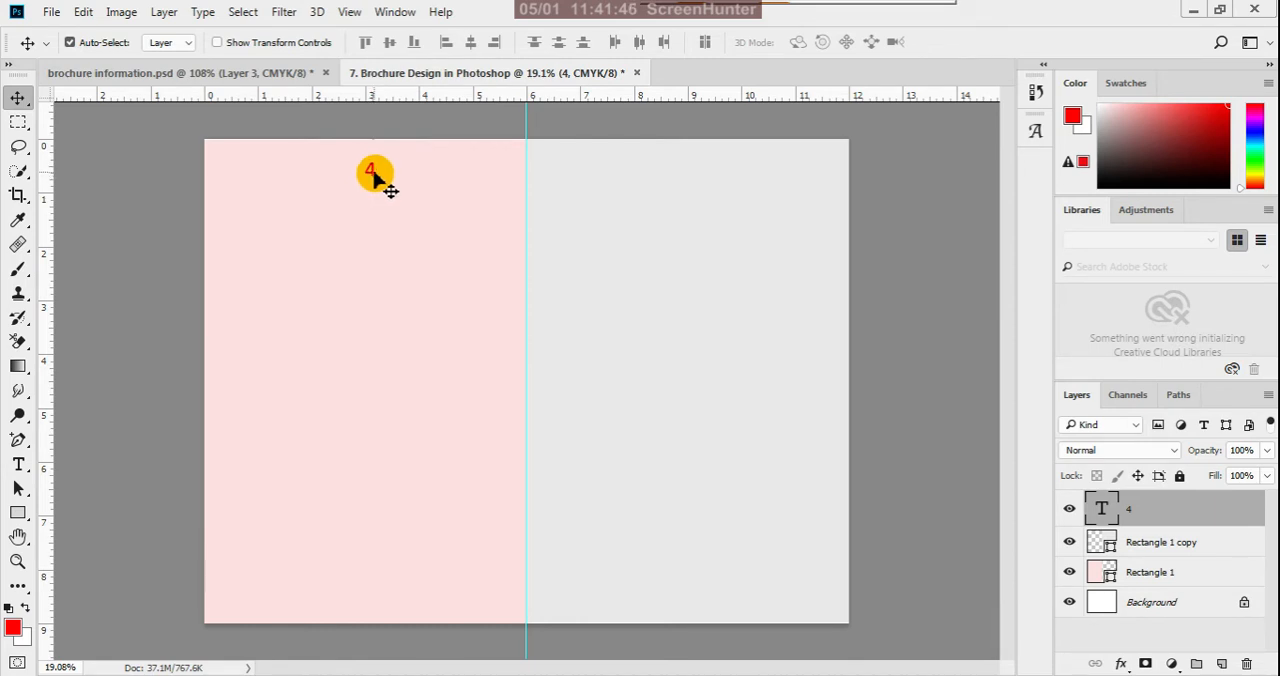
- Duplicate the number 4 onto the gray panel, near the middle of its upper edge
left_click_drag(377, 177, 718, 175)
left_click_drag(696, 167, 690, 164)
scroll(700, 140, "up", 2)
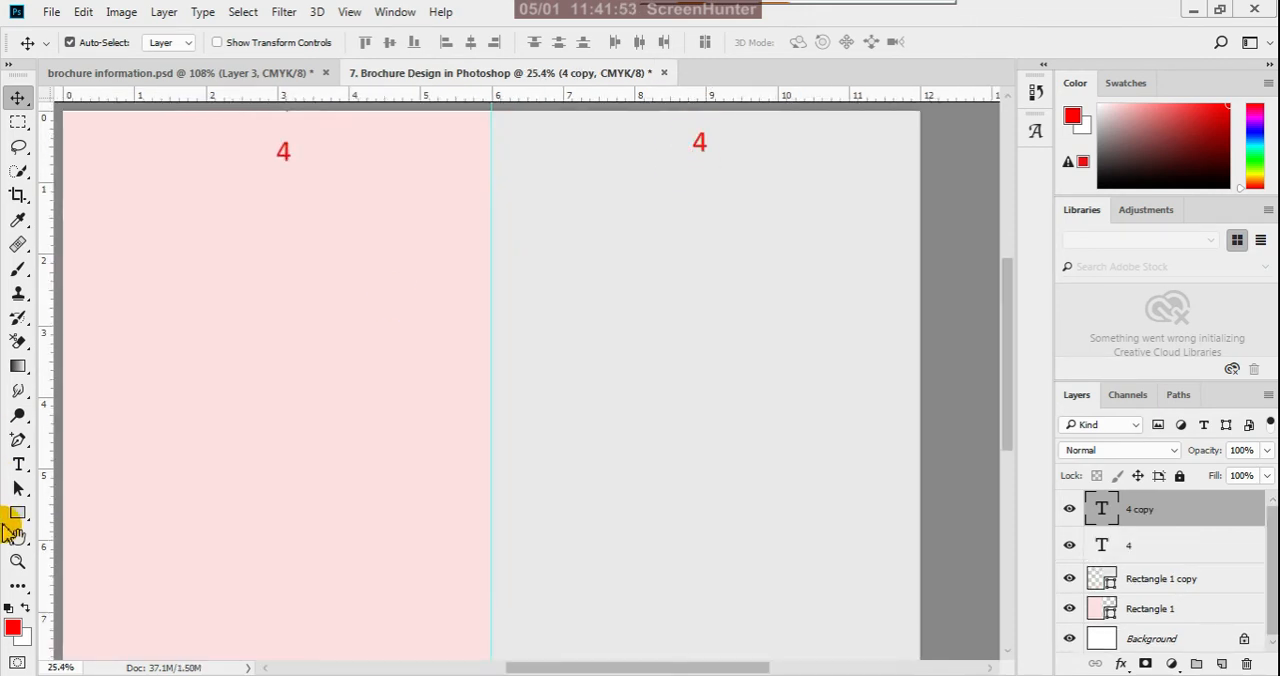
- Change the copied number on the gray panel to 1, and deselect the text layer
left_click(18, 464)
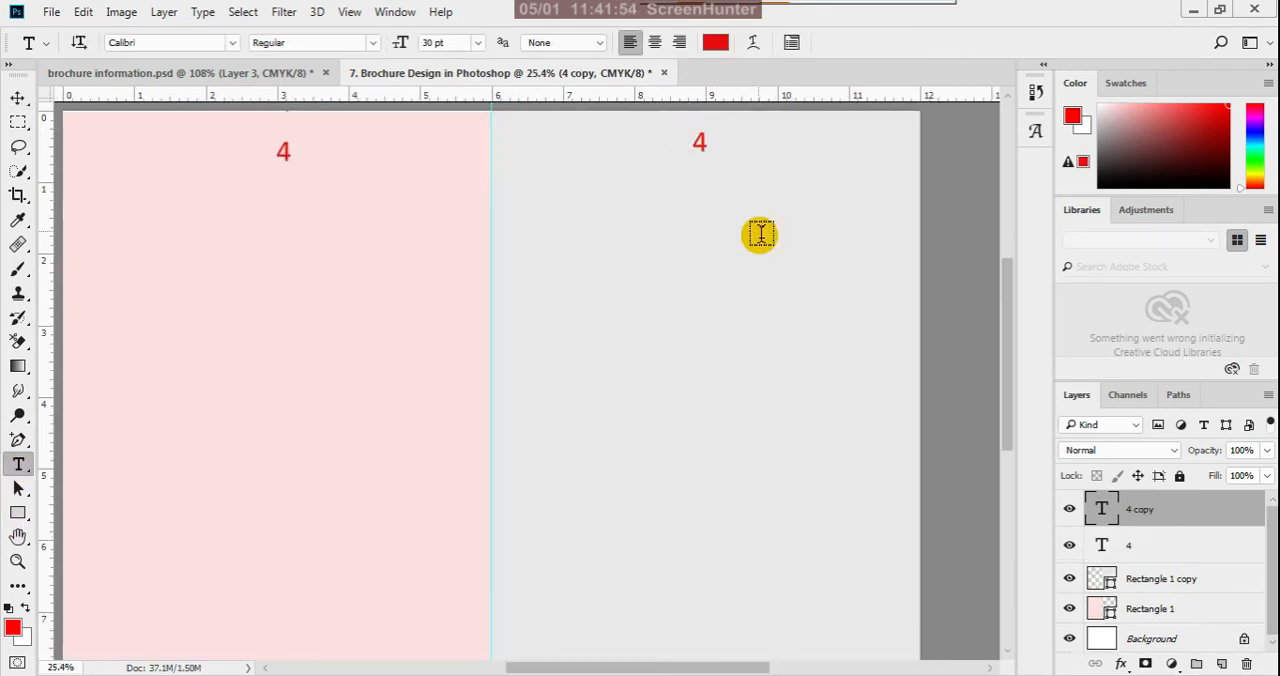
double_click(700, 147)
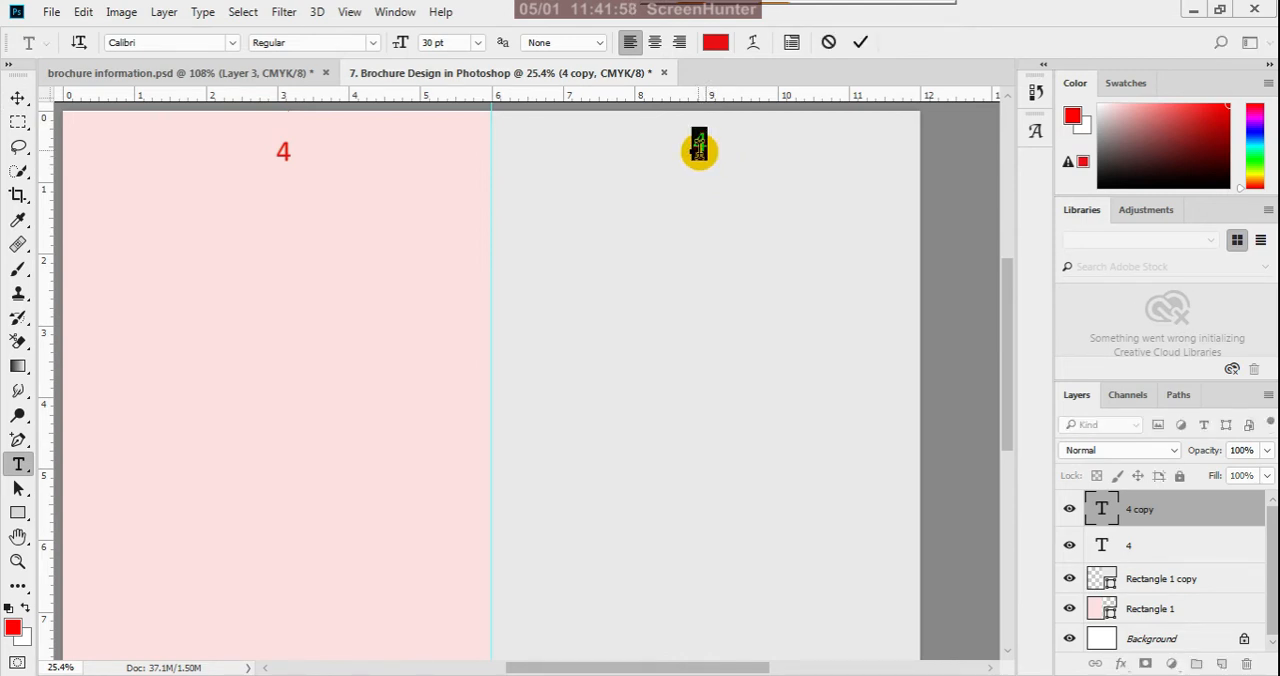
type("1")
left_click(860, 42)
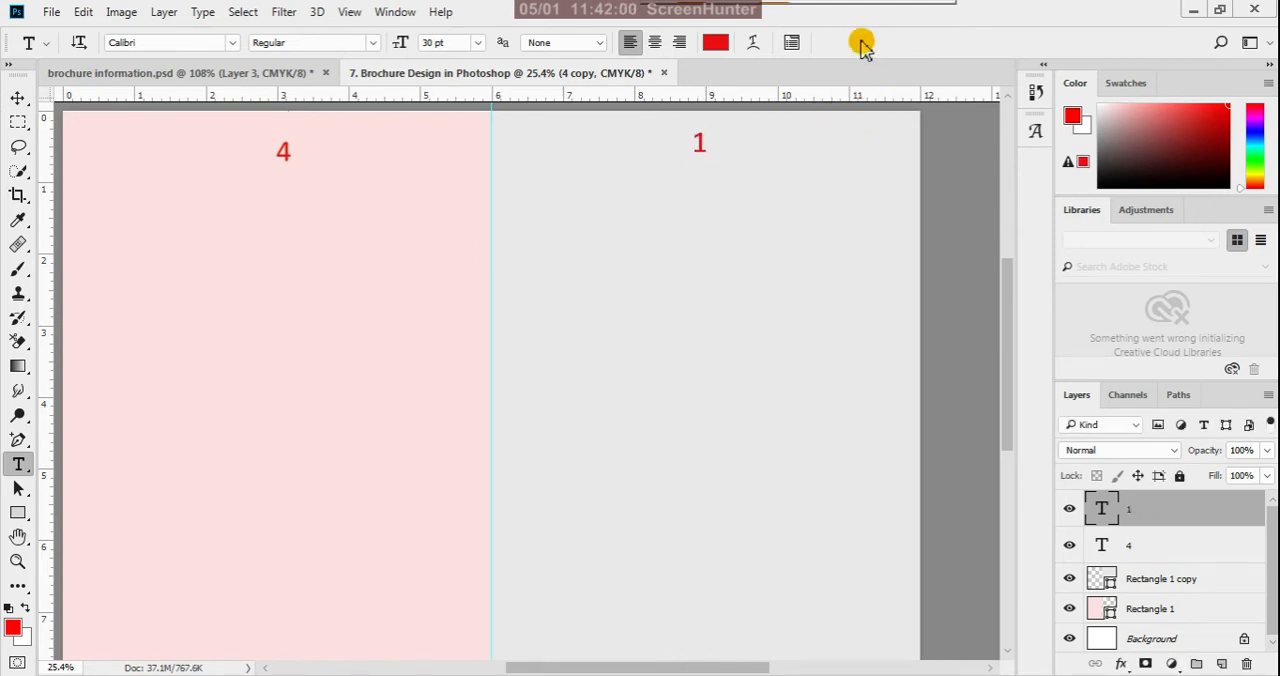
left_click(18, 97)
scroll(495, 403, "down", 1)
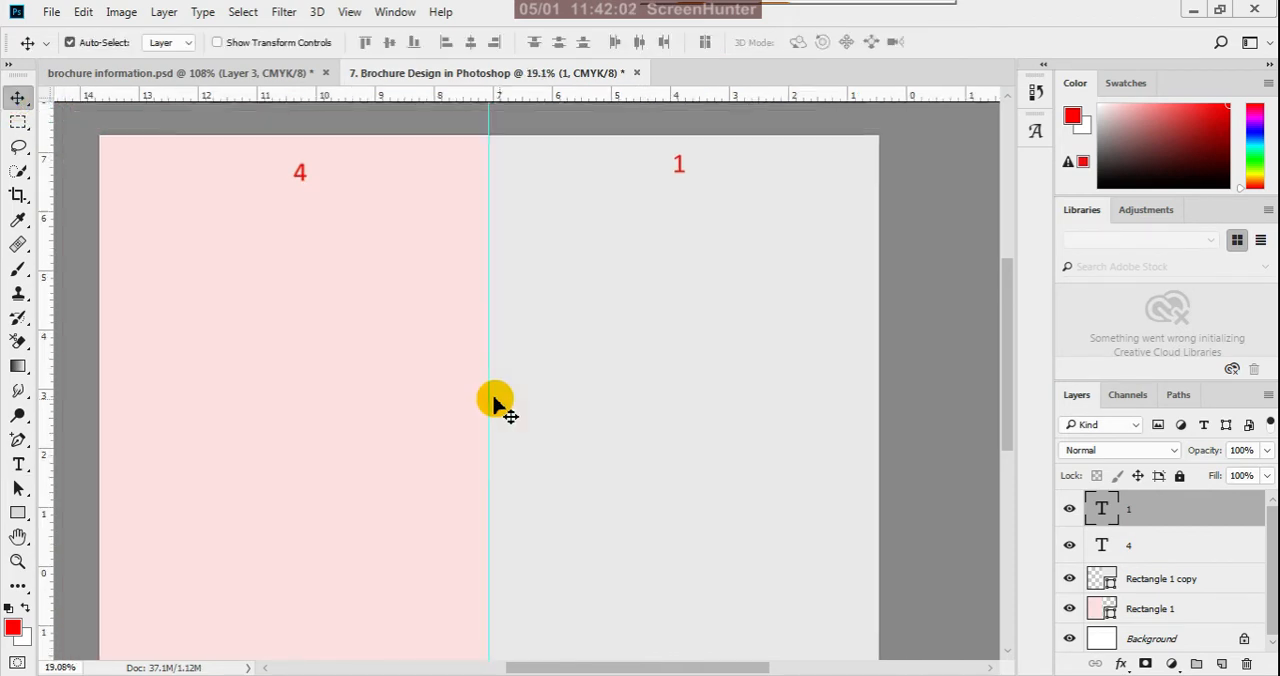
scroll(495, 403, "down", 1)
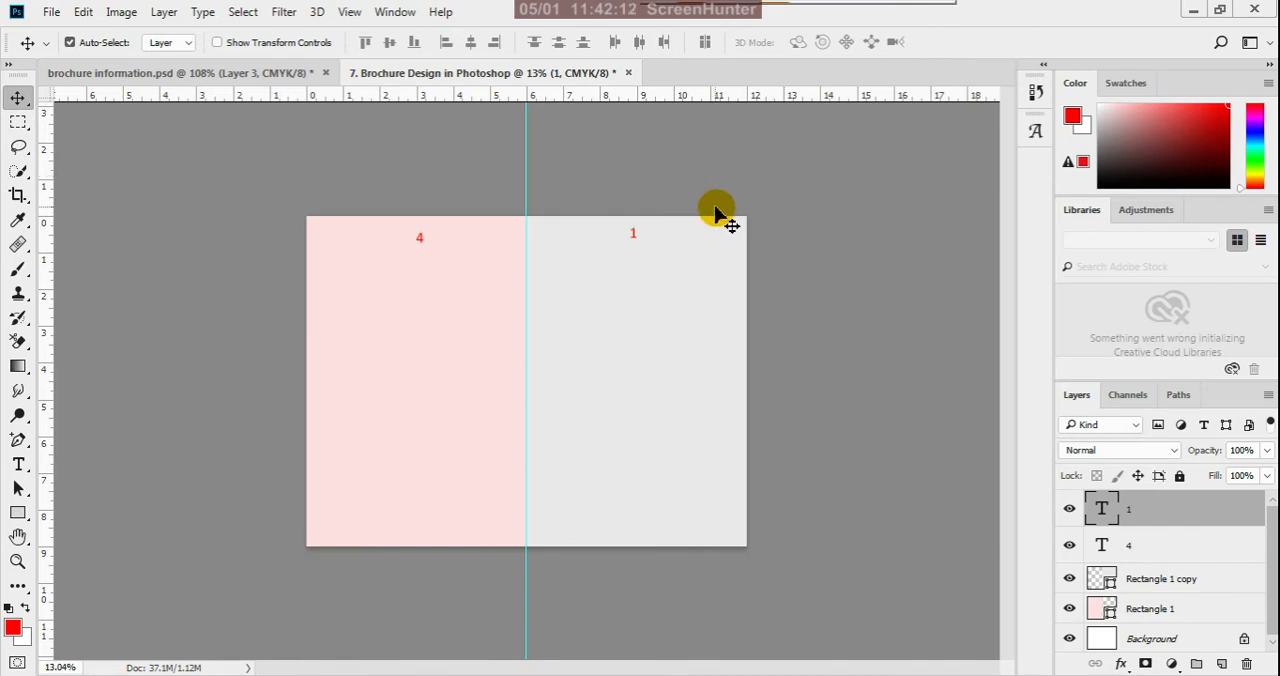
left_click(433, 184)
- Start saving the document to the Desktop in Photoshop format, naming it "7. brochure template in photoshop"
key("ctrl+s")
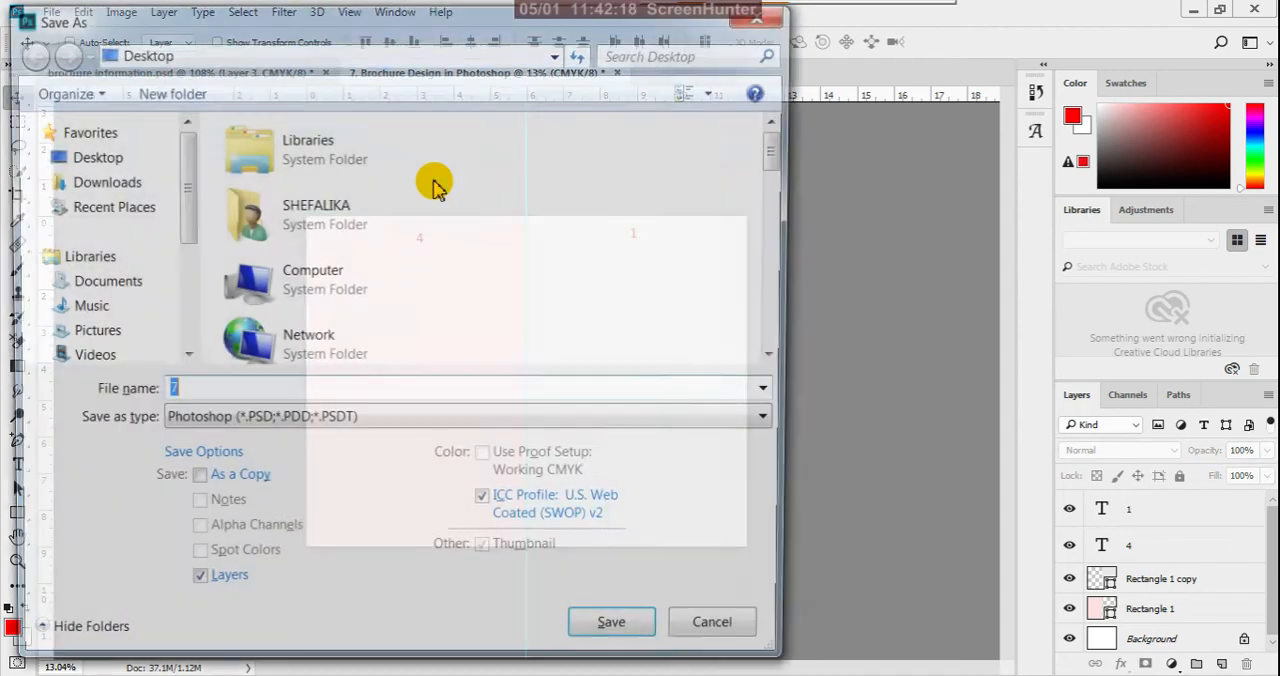
left_click(115, 160)
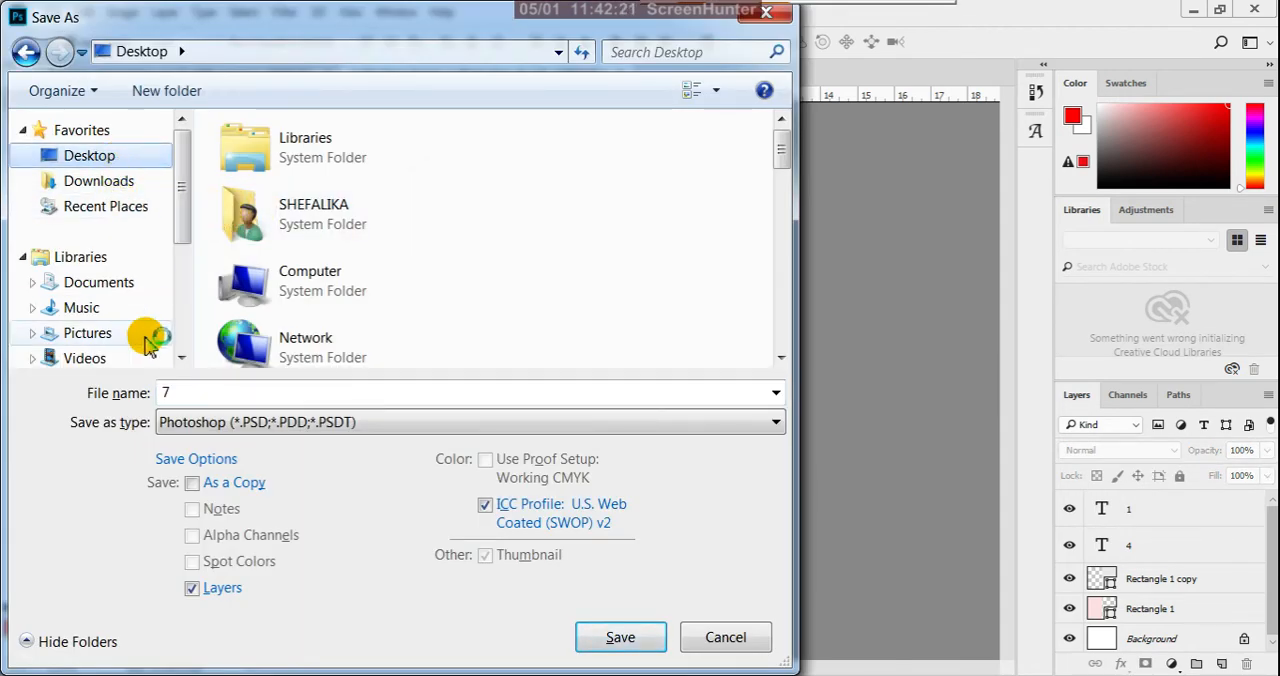
left_click(178, 389)
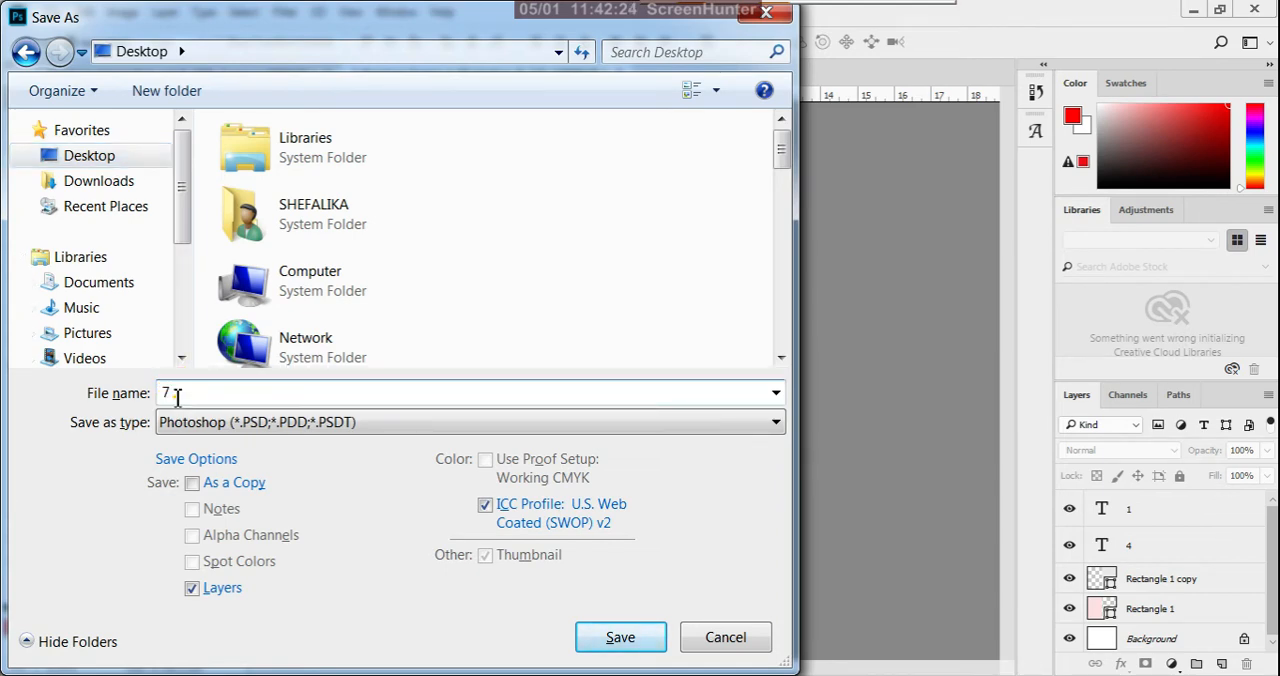
double_click(170, 395)
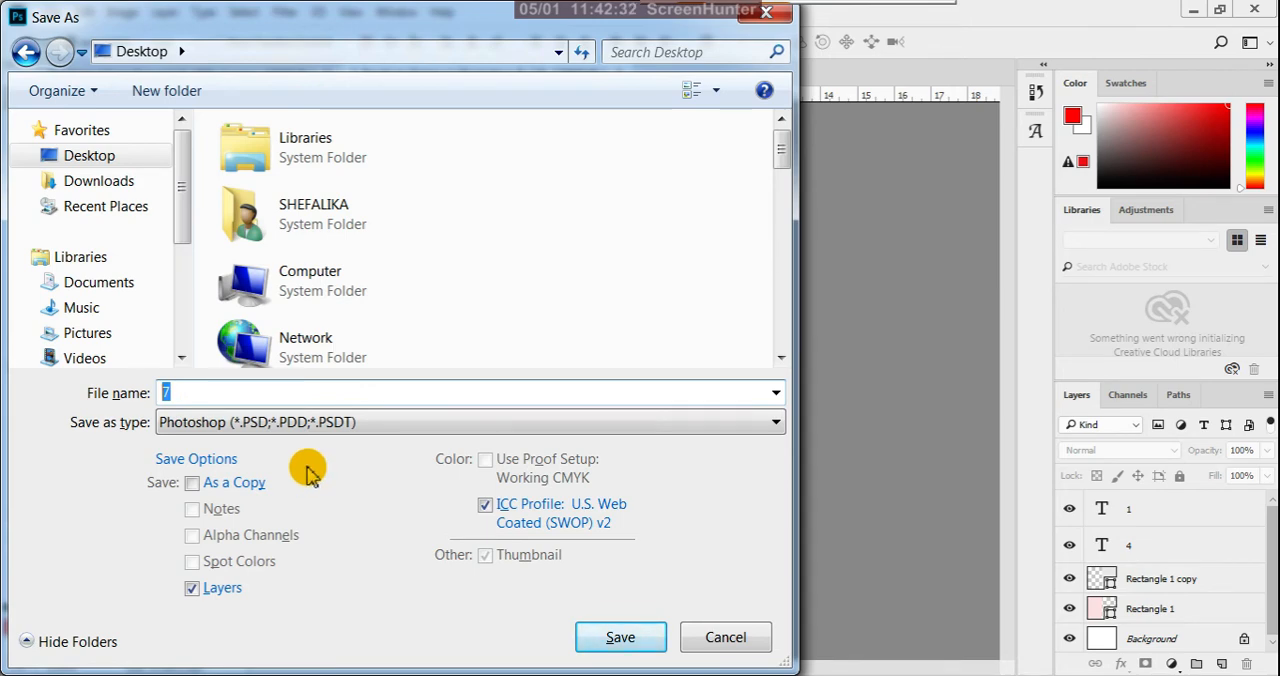
left_click(182, 395)
double_click(182, 395)
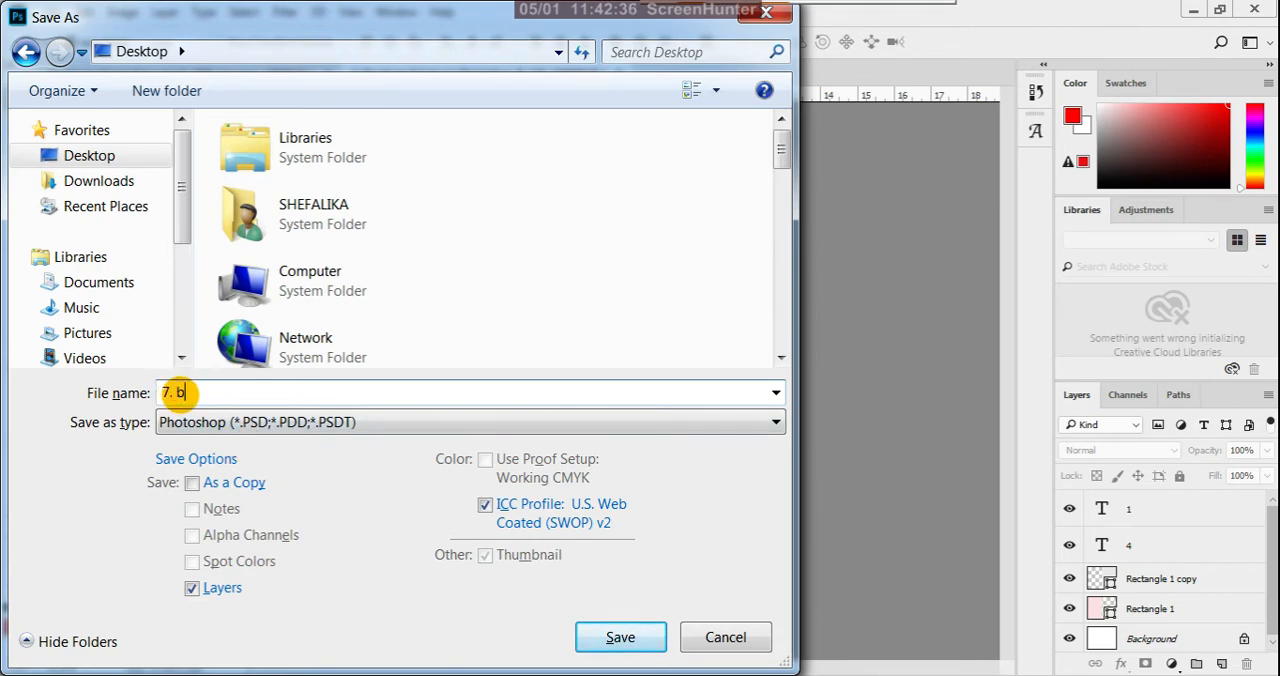
type("7. brochure template in photoshop")
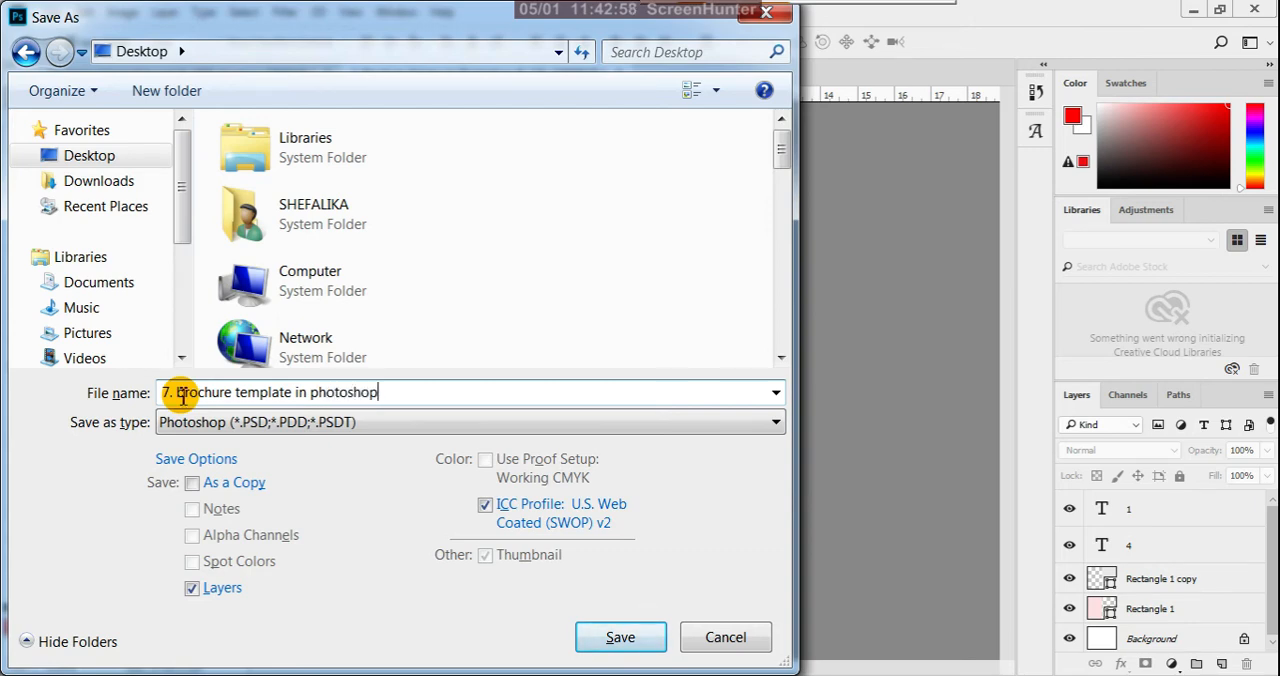
- Capitalize the file name as "7. Brochure Template in Photoshop" and save it with Maximize Compatibility enabled
left_click(186, 398)
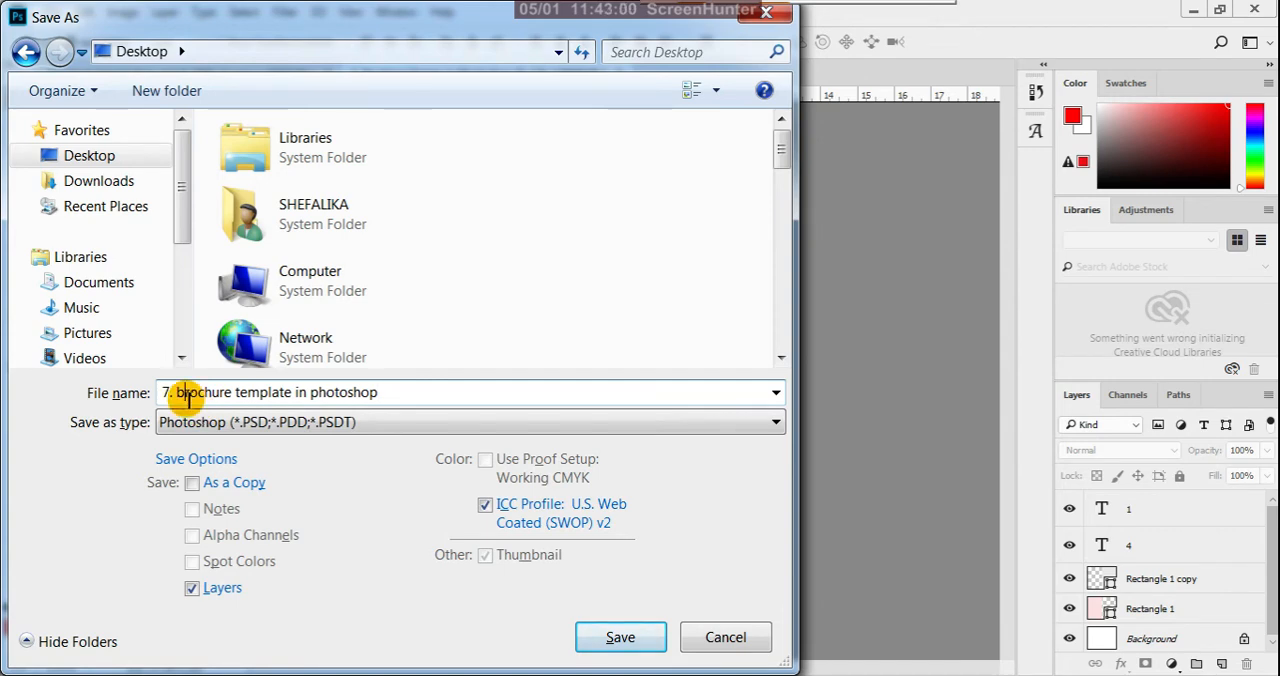
key("BackSpace")
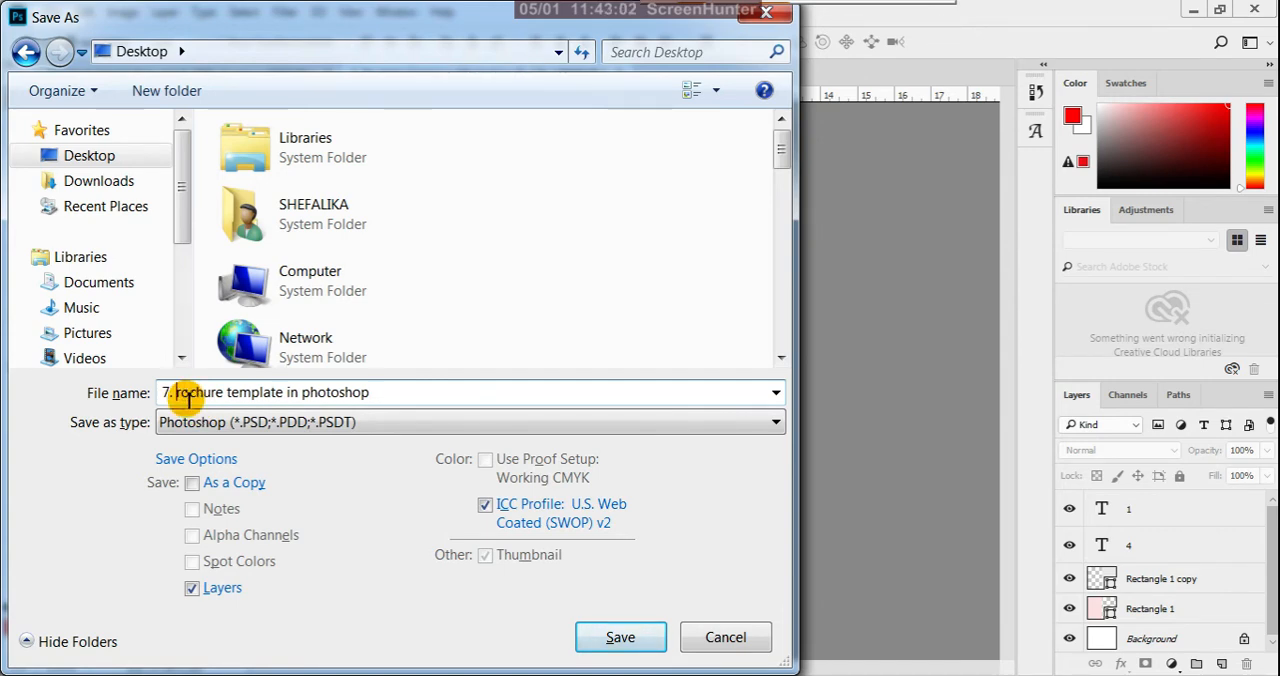
type("B")
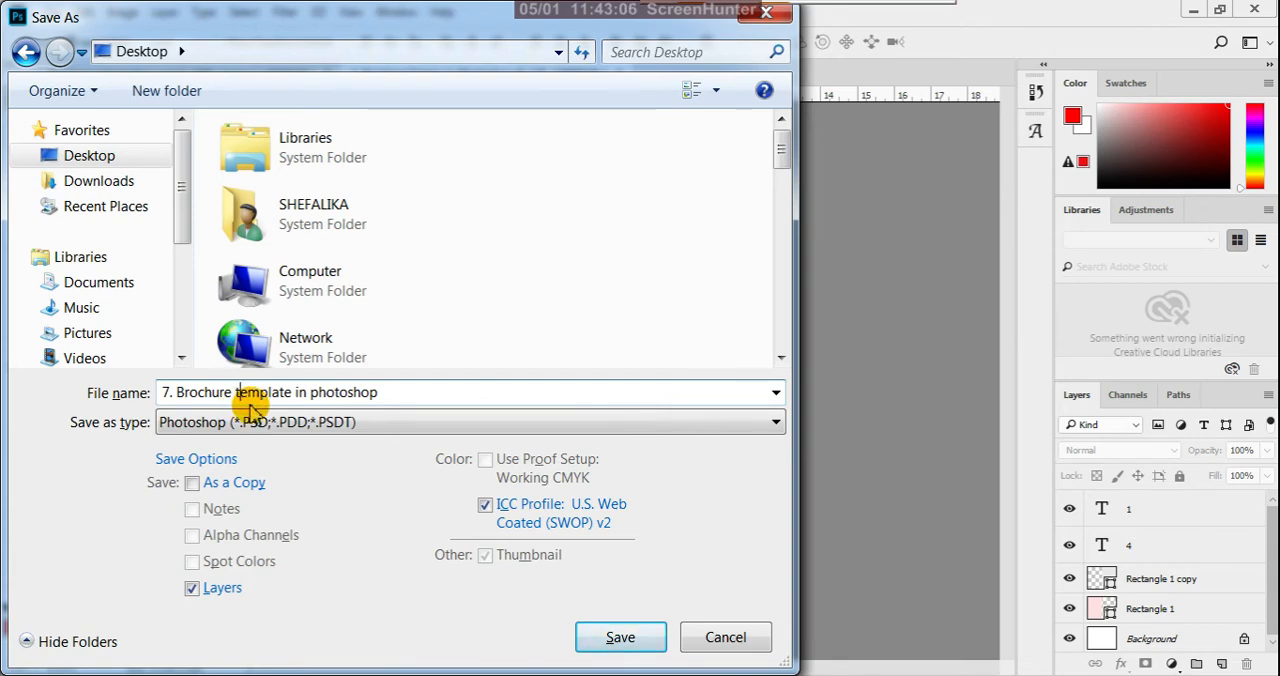
key("Delete")
type("T")
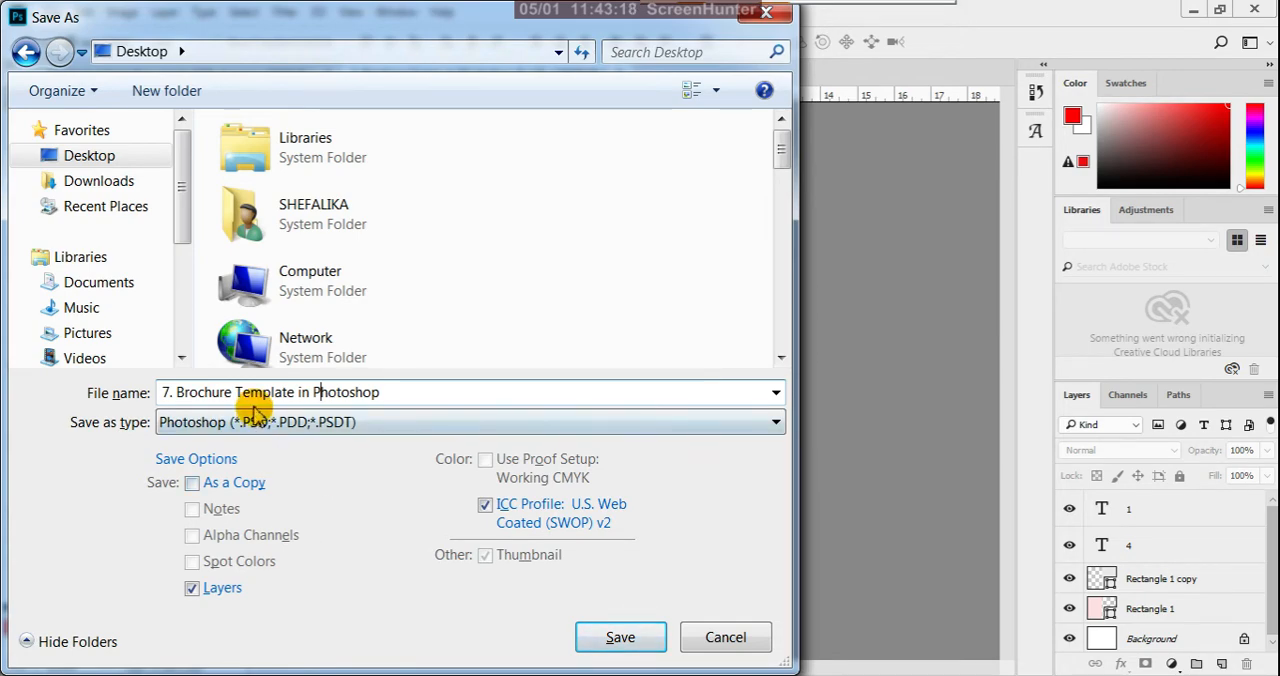
left_click(602, 640)
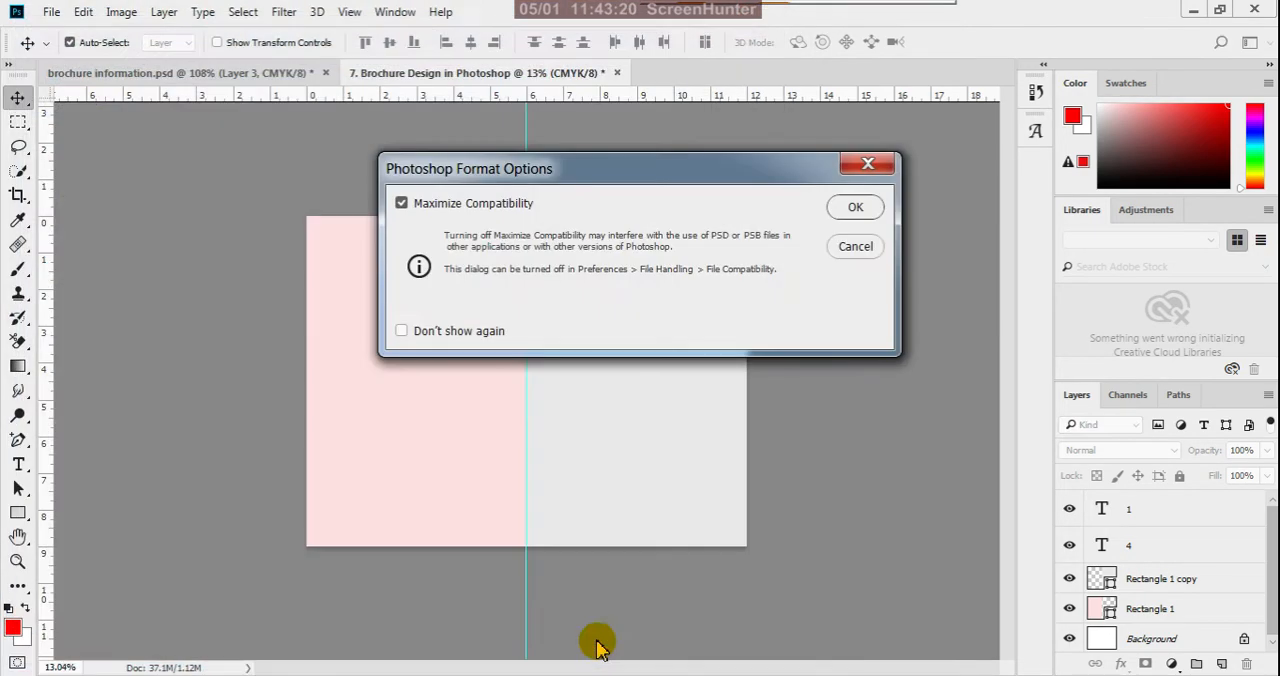
left_click(850, 210)
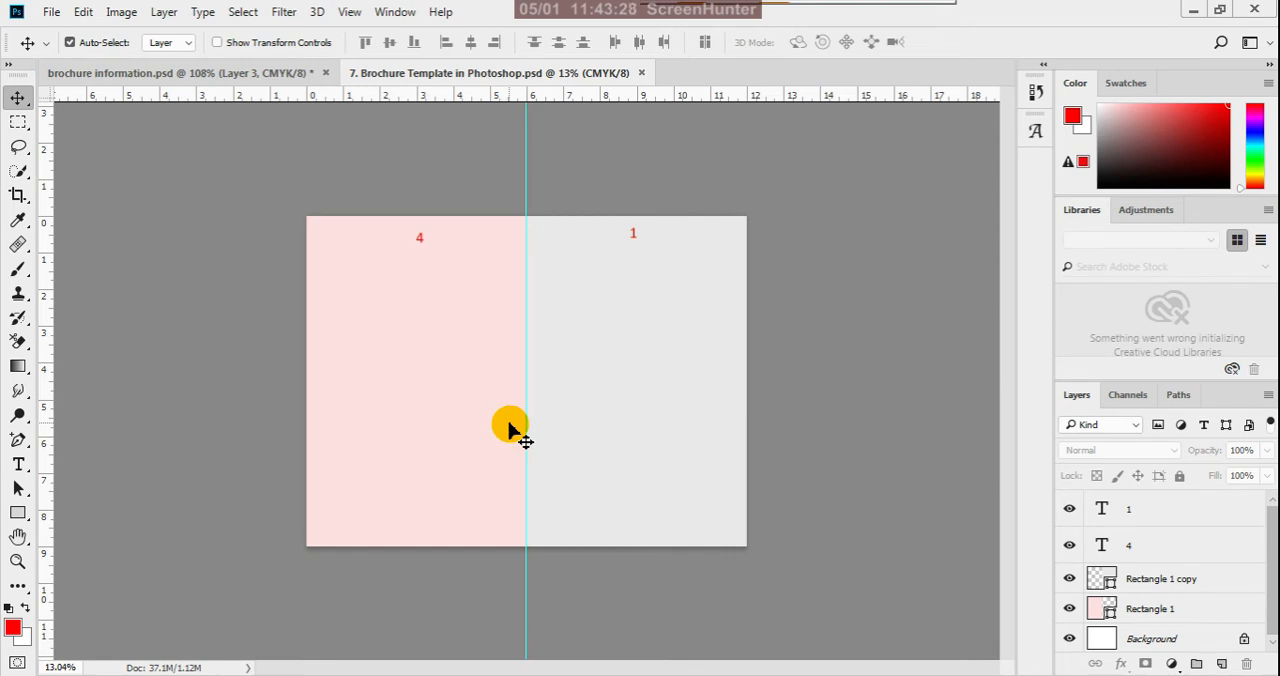
- Add two vertical and two horizontal margin guides, each about 0.28 inch inside an outer edge of the page
key("ctrl+plus")
key("ctrl+0")
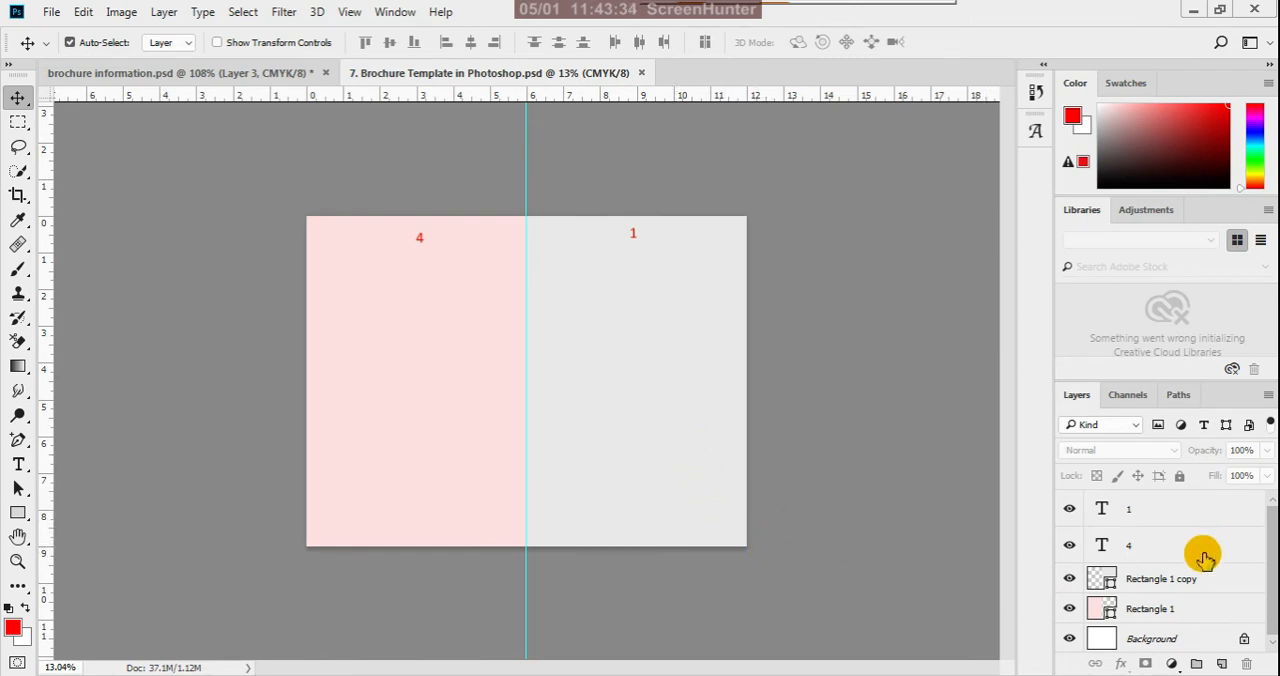
scroll(1204, 561, "down", 1)
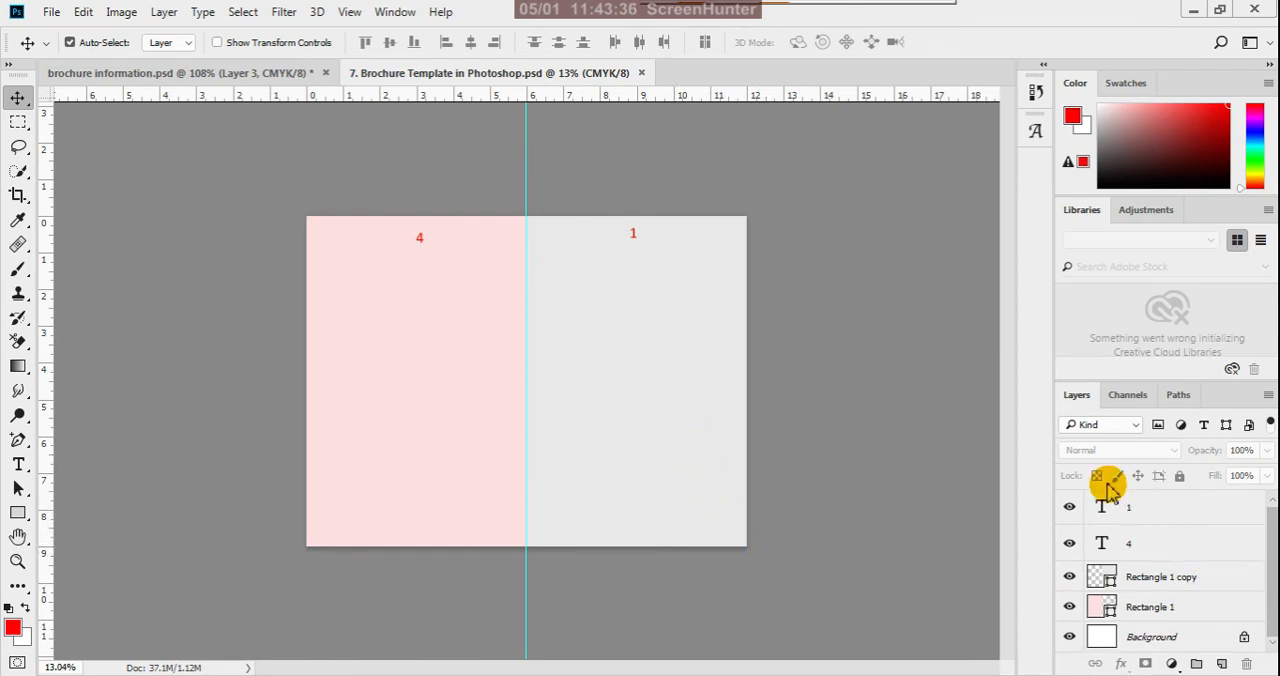
scroll(333, 345, "up", 1)
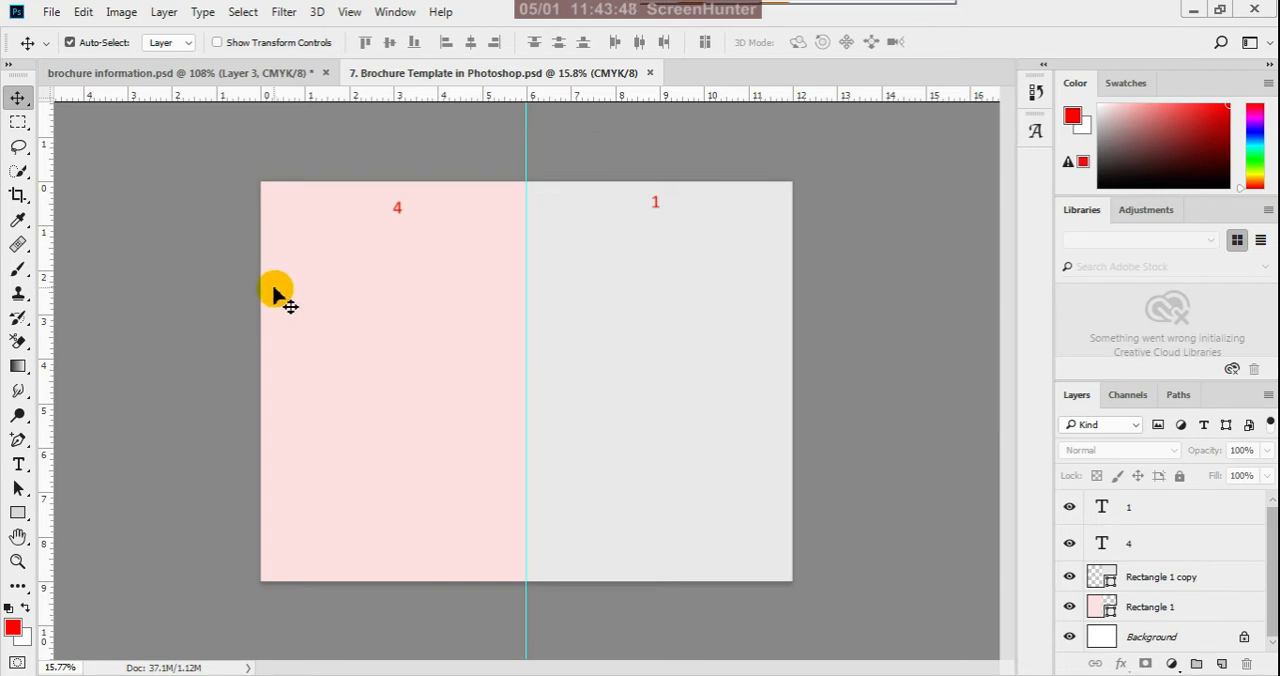
left_click_drag(49, 338, 275, 458)
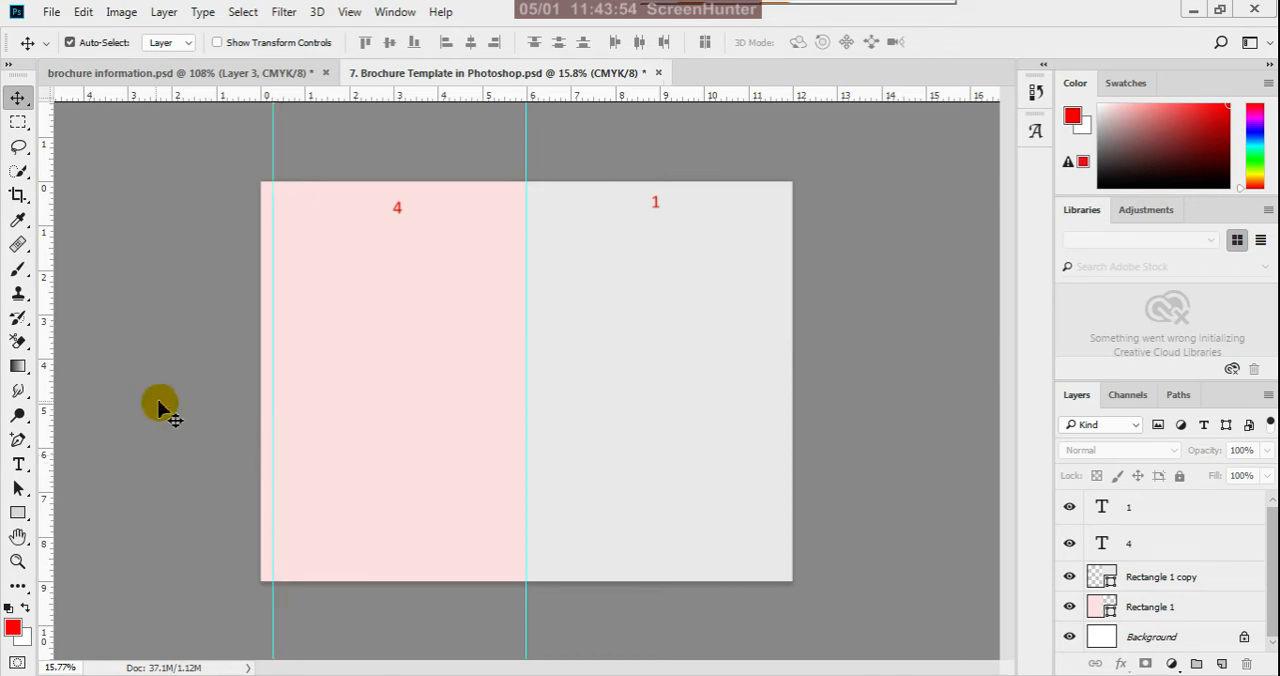
left_click_drag(43, 386, 781, 613)
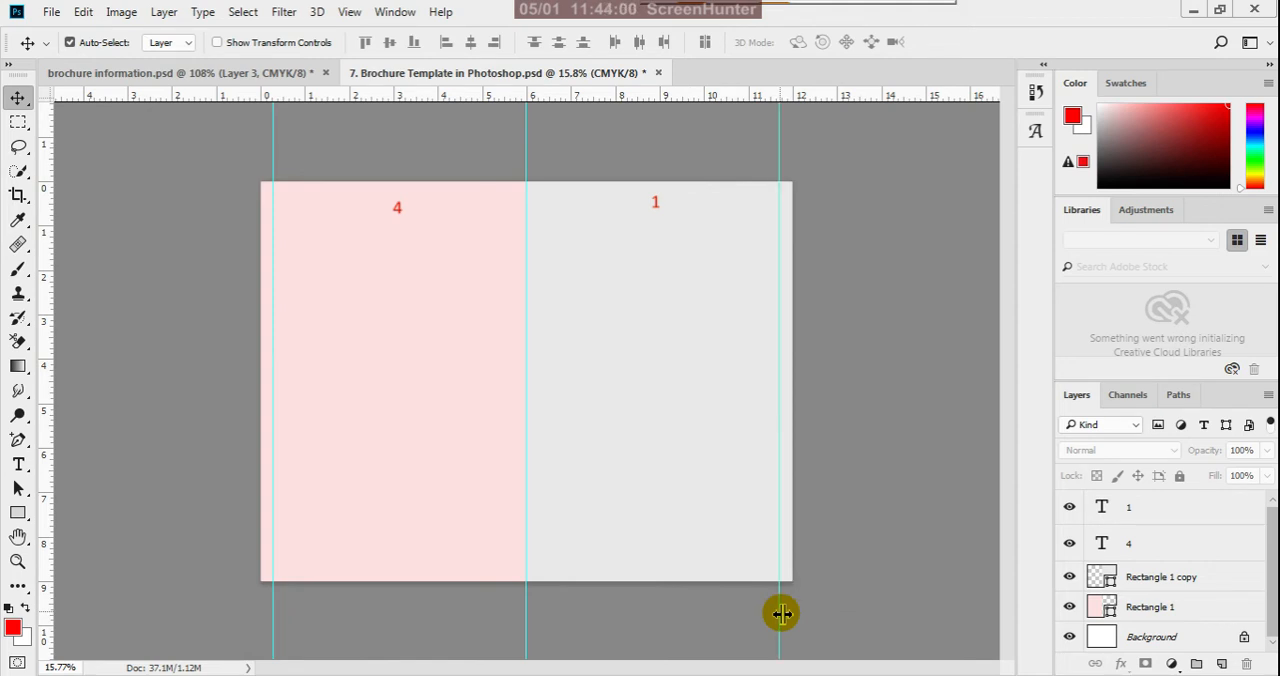
left_click_drag(573, 95, 591, 196)
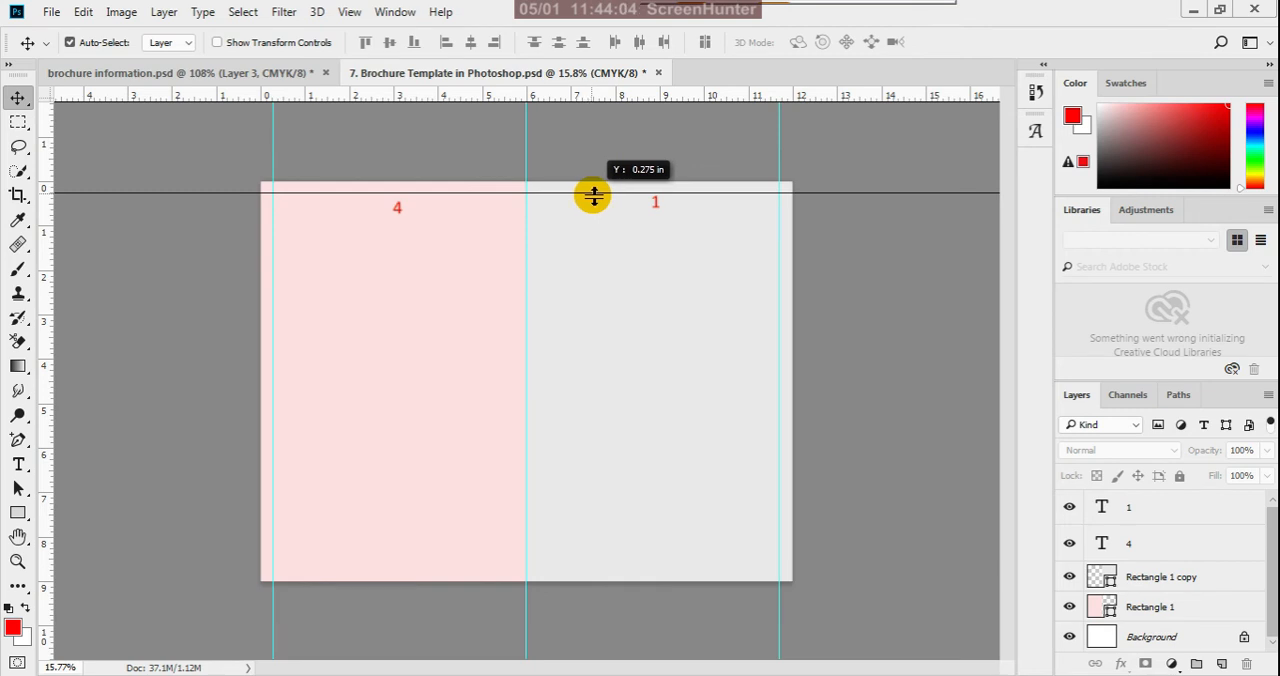
left_click_drag(593, 196, 592, 194)
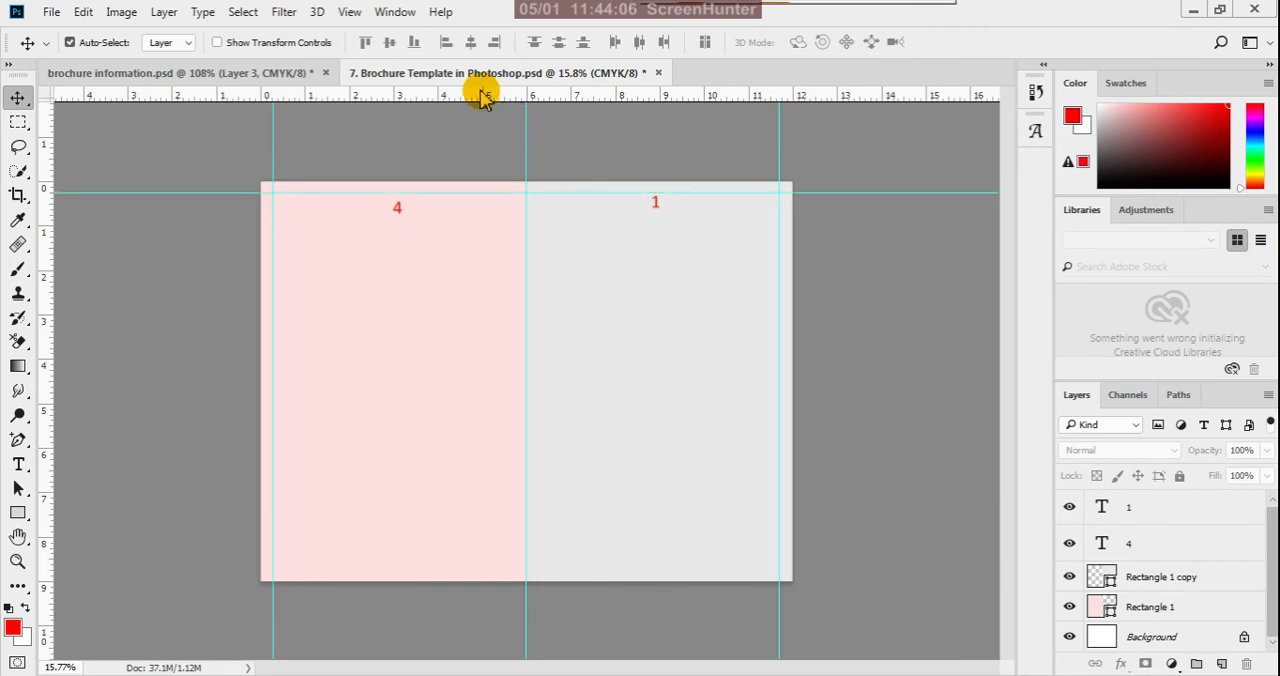
left_click_drag(486, 98, 556, 573)
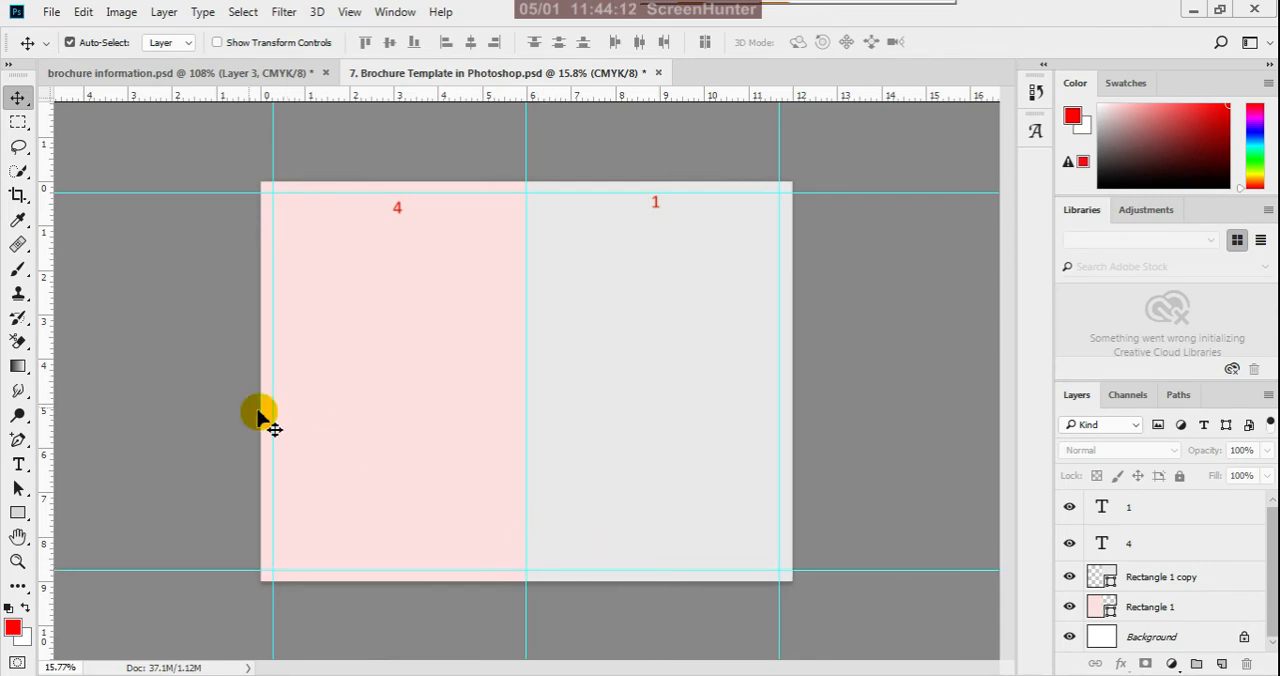
- Add a vertical margin guide on each side of the center fold guide, and shift the gray panel's guide slightly closer to the fold
left_click_drag(51, 325, 516, 528)
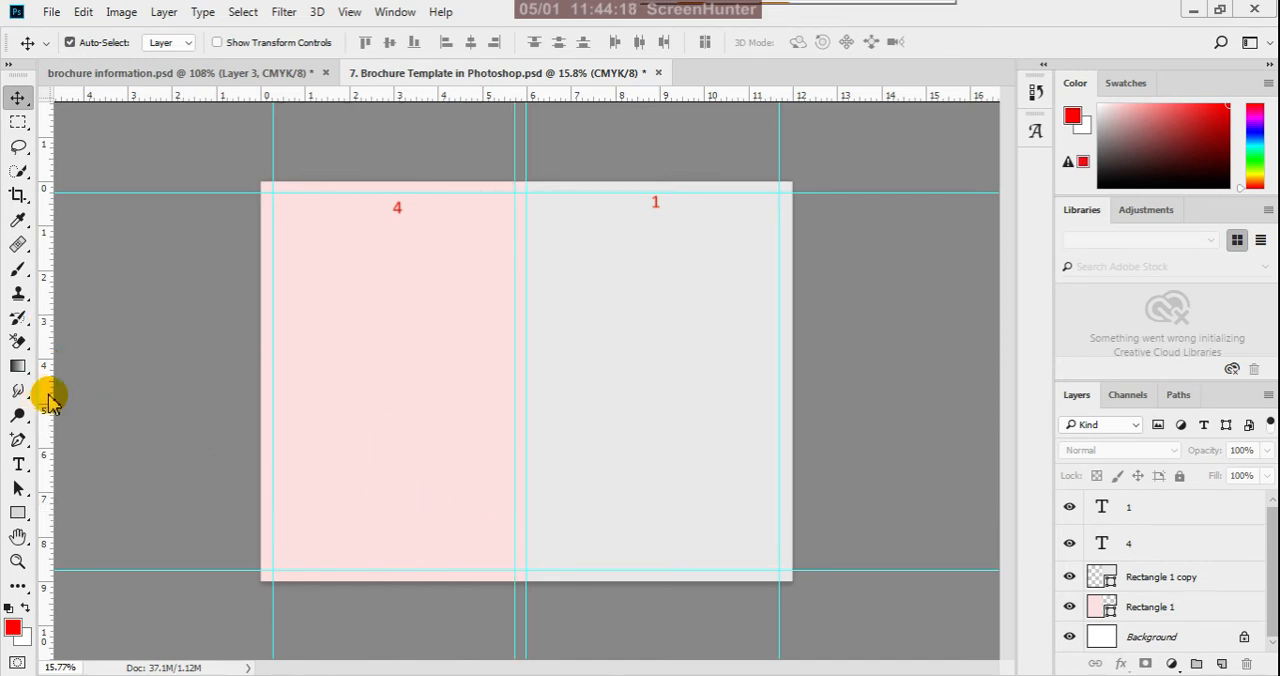
left_click_drag(45, 393, 541, 598)
scroll(543, 164, "up", 5)
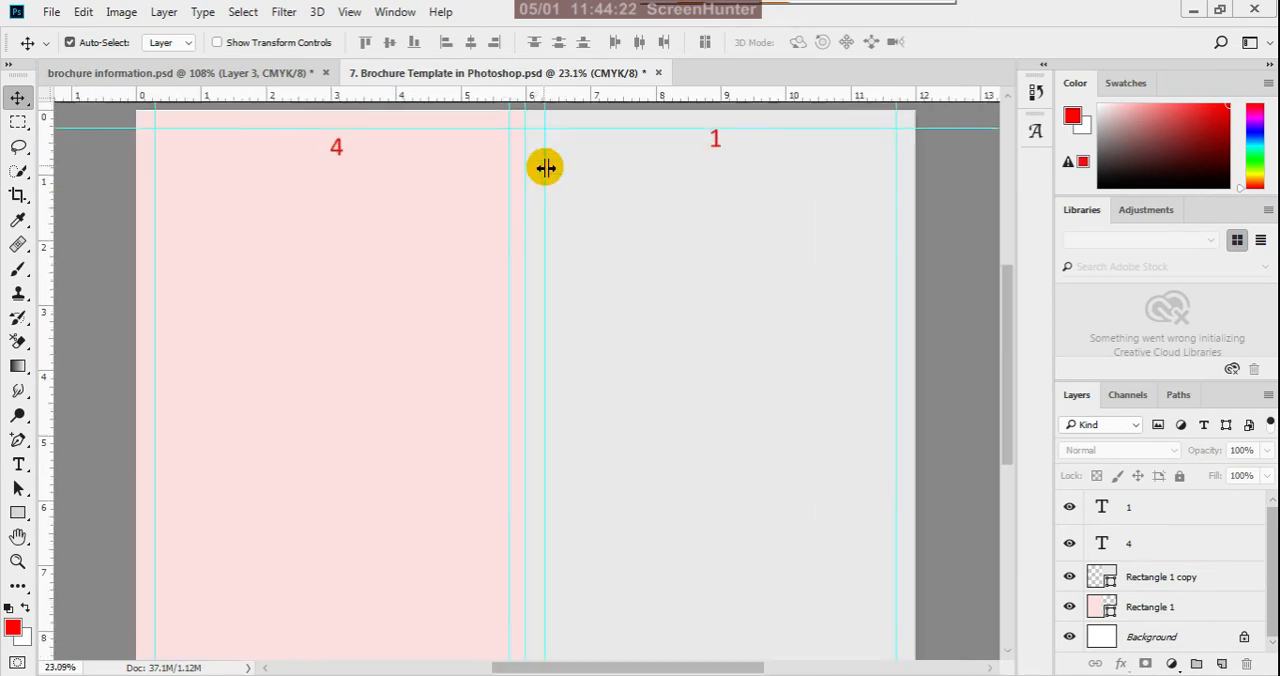
scroll(533, 325, "up", 1)
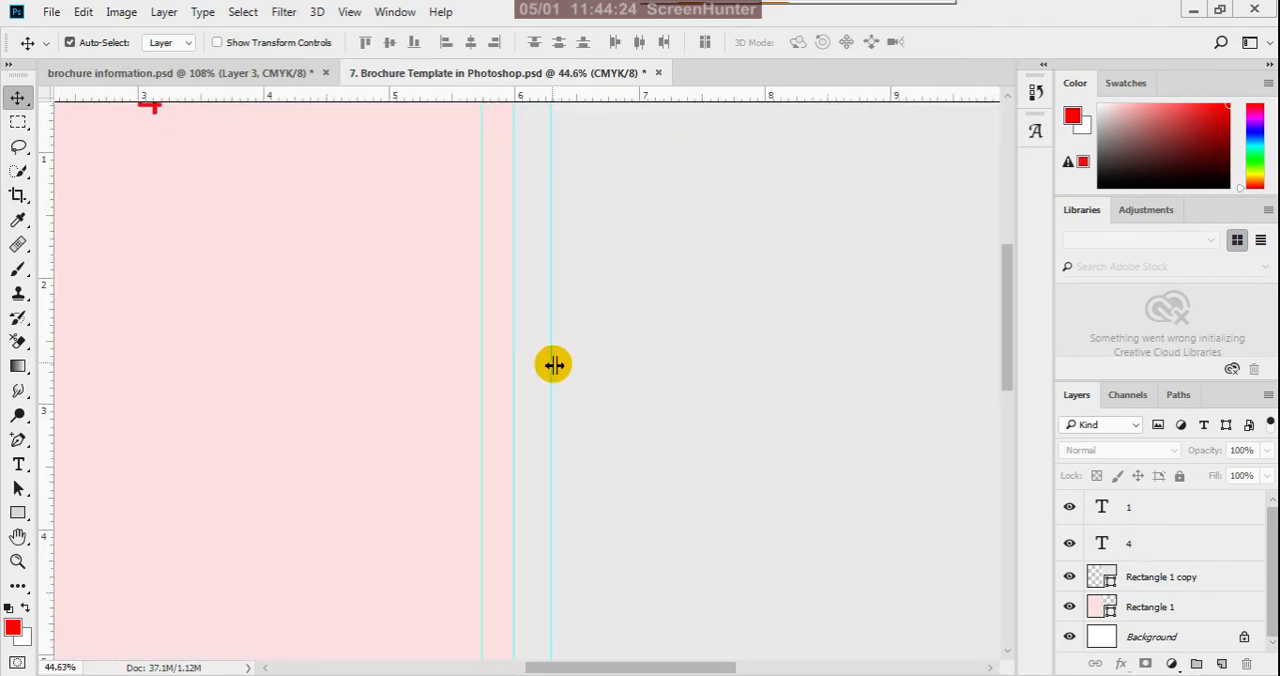
left_click_drag(552, 367, 546, 369)
scroll(591, 417, "down", 5)
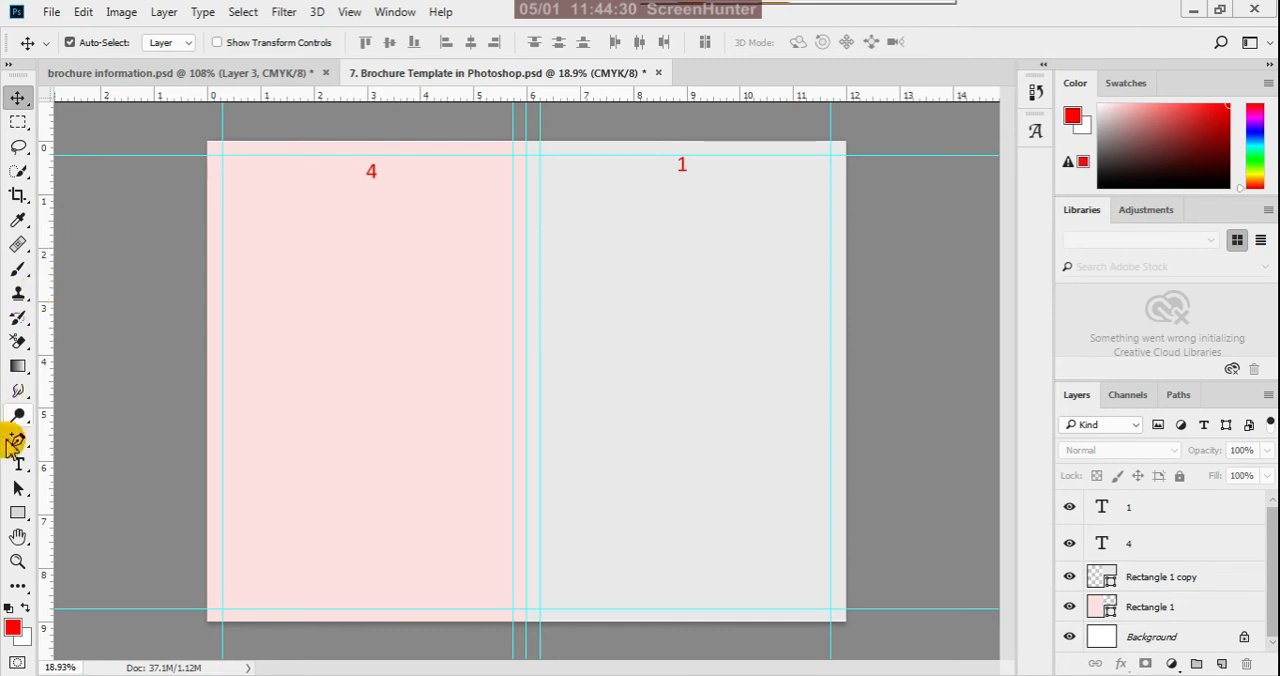
- Set up the Line tool with a black dashed stroke 3 px wide
left_click(20, 514)
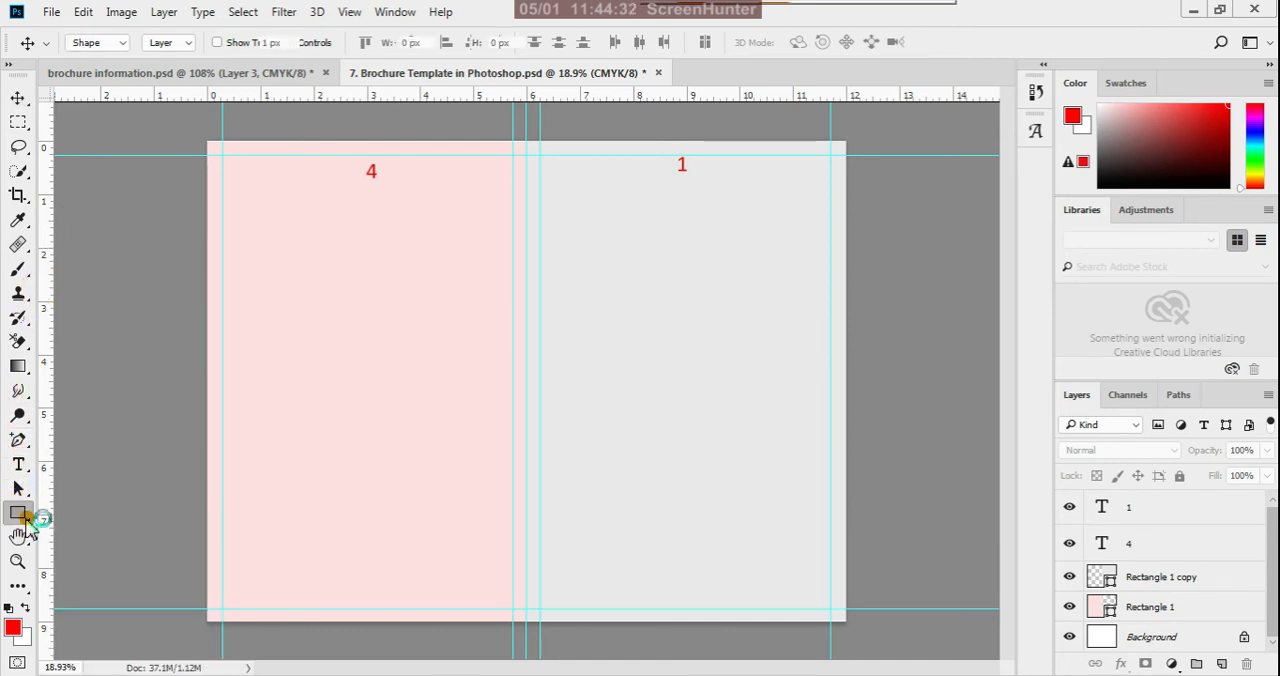
left_click(70, 588)
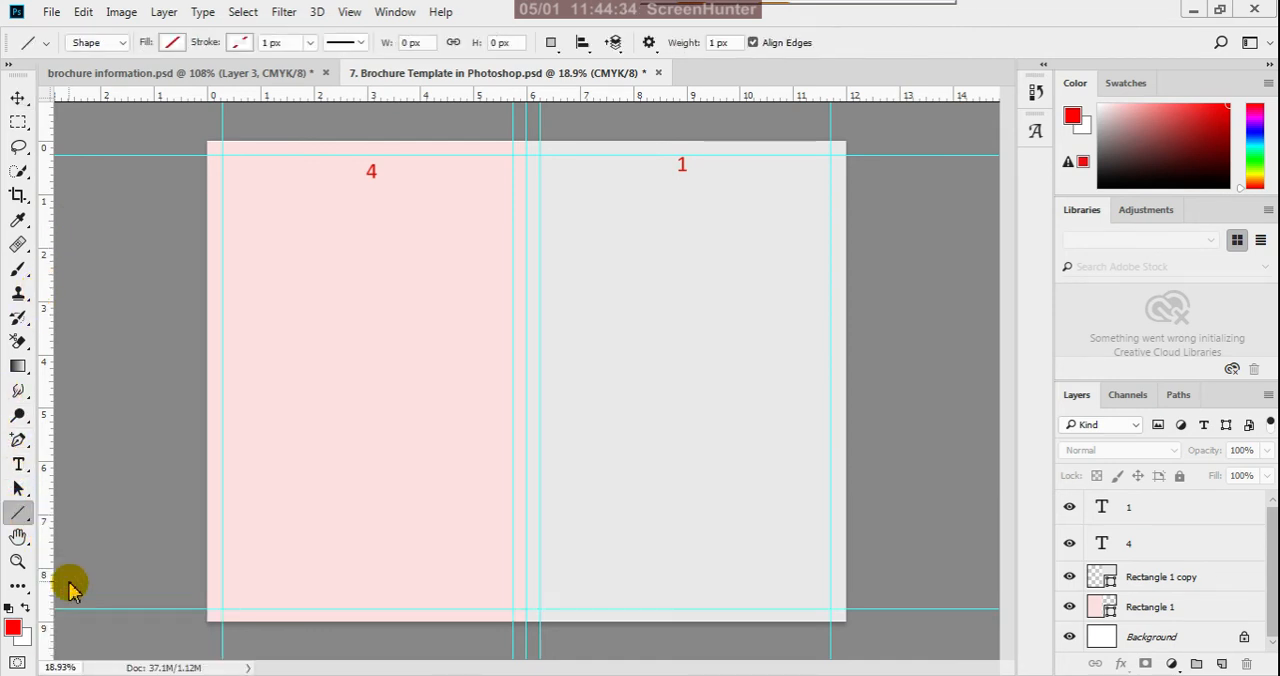
left_click(241, 43)
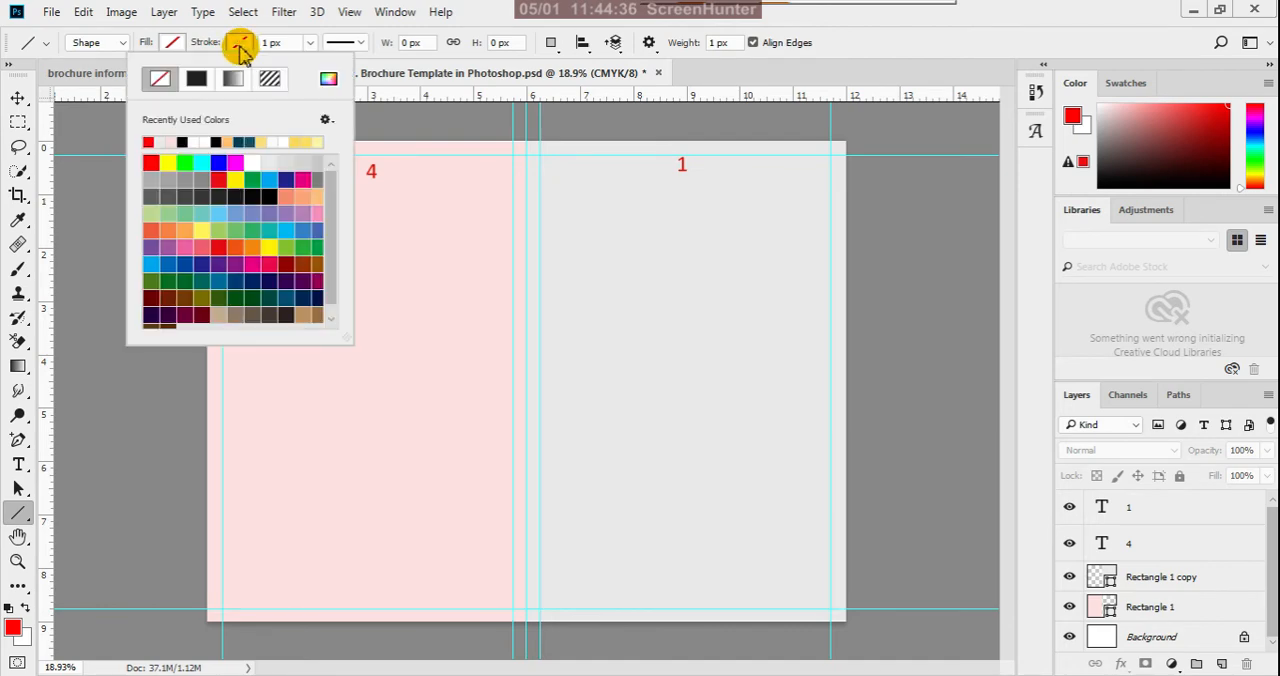
left_click(198, 80)
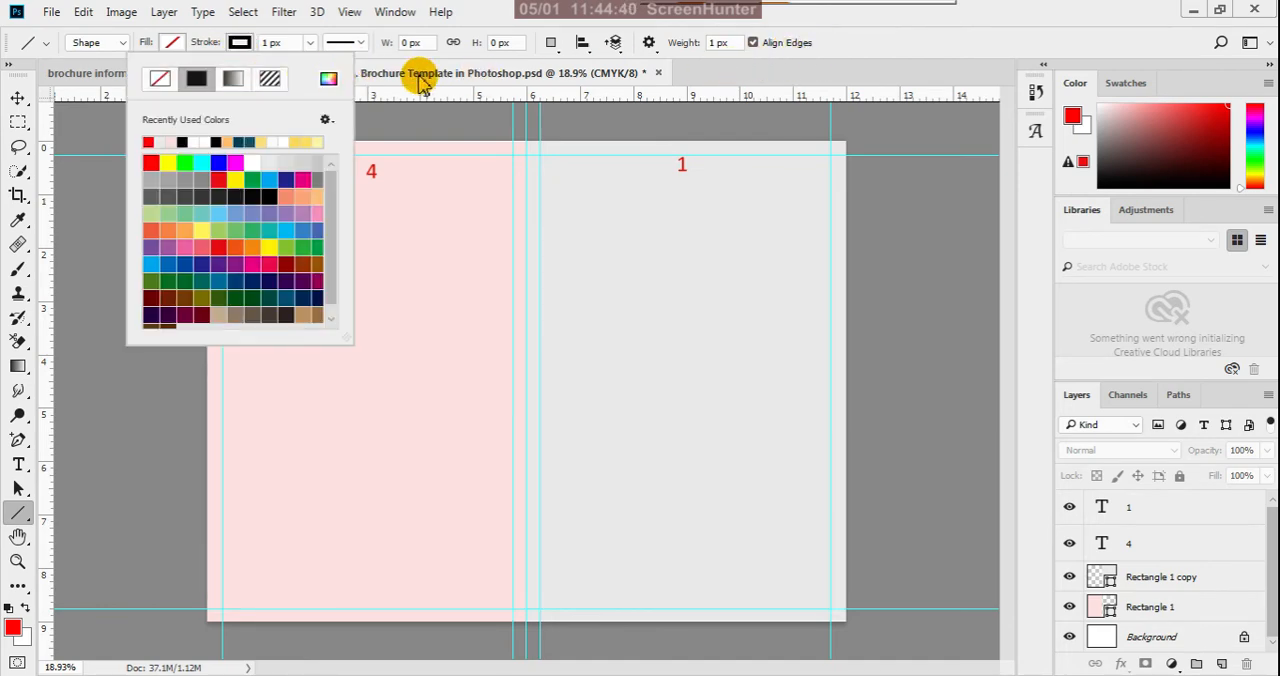
left_click(362, 47)
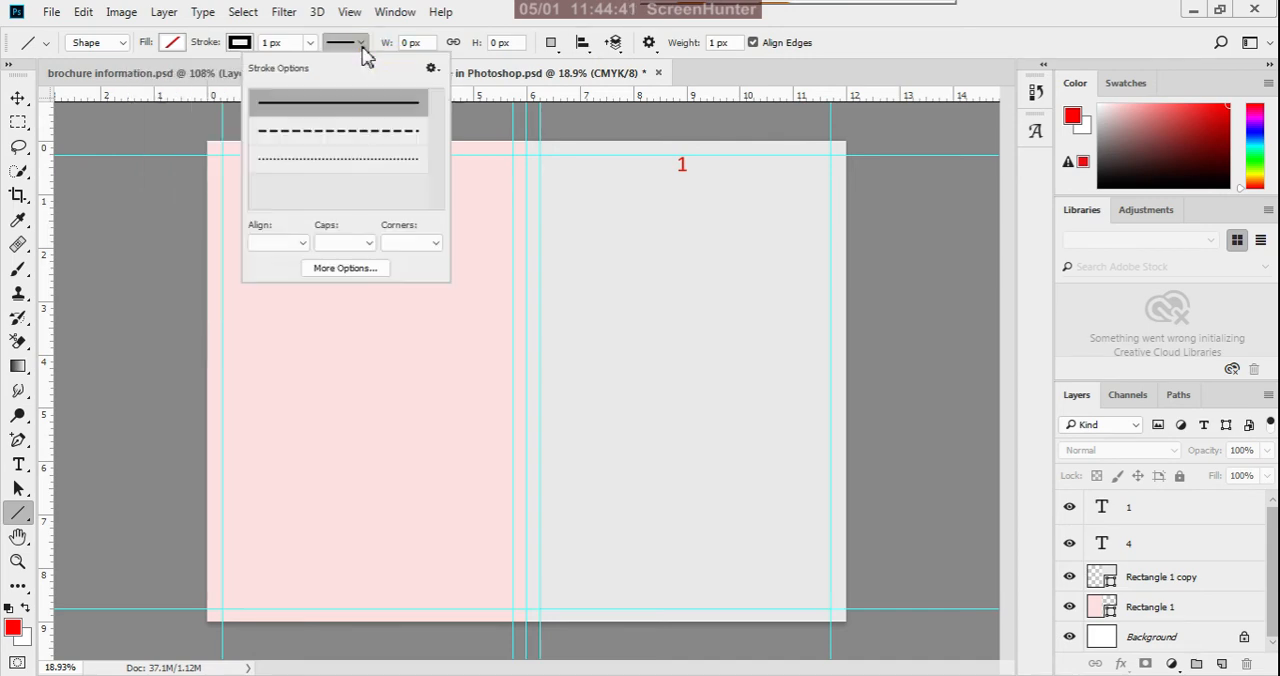
left_click(353, 138)
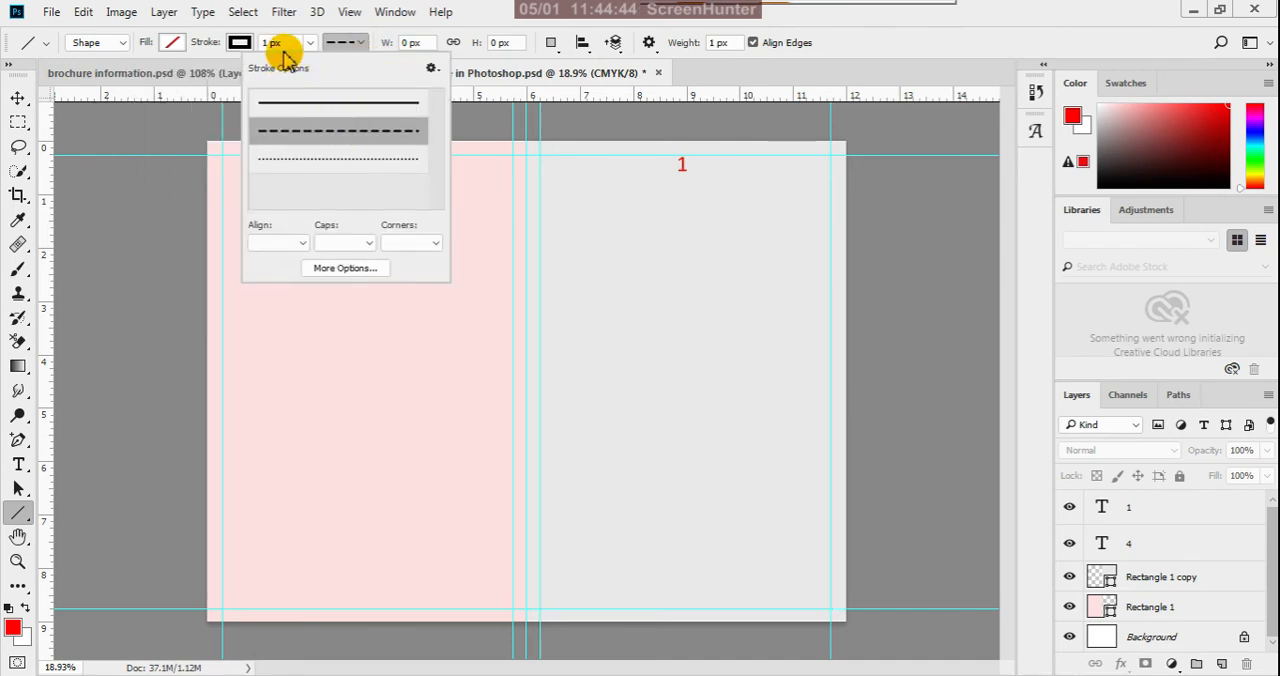
left_click_drag(287, 47, 275, 47)
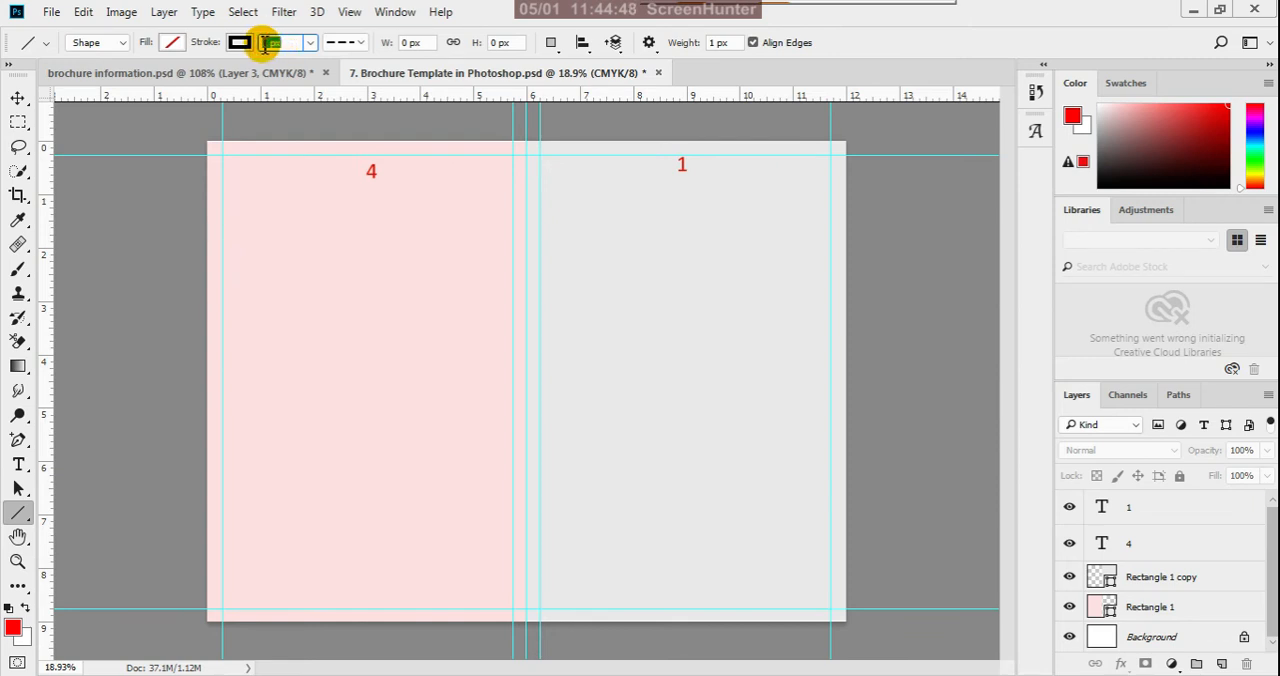
key("BackSpace")
type("3")
key("Return")
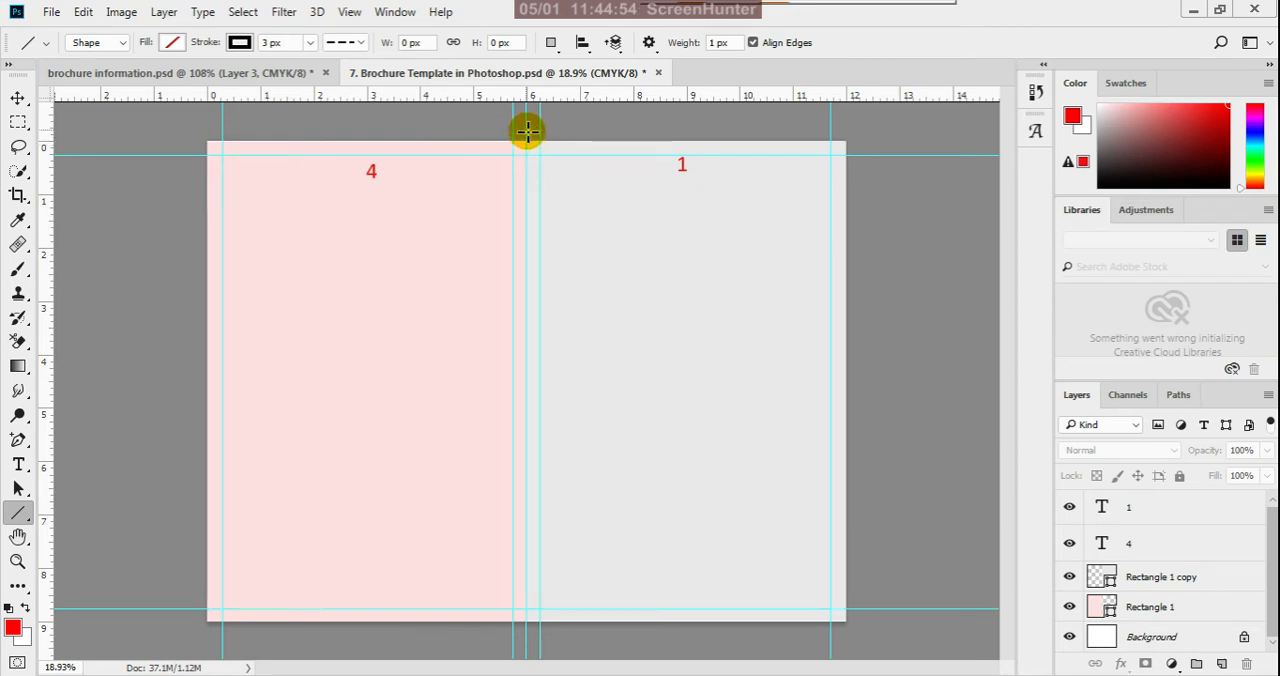
- Draw a vertical line about 2853 px tall along the center fold guide, extending past both page edges, and activate Path Selection
left_click_drag(527, 130, 530, 640)
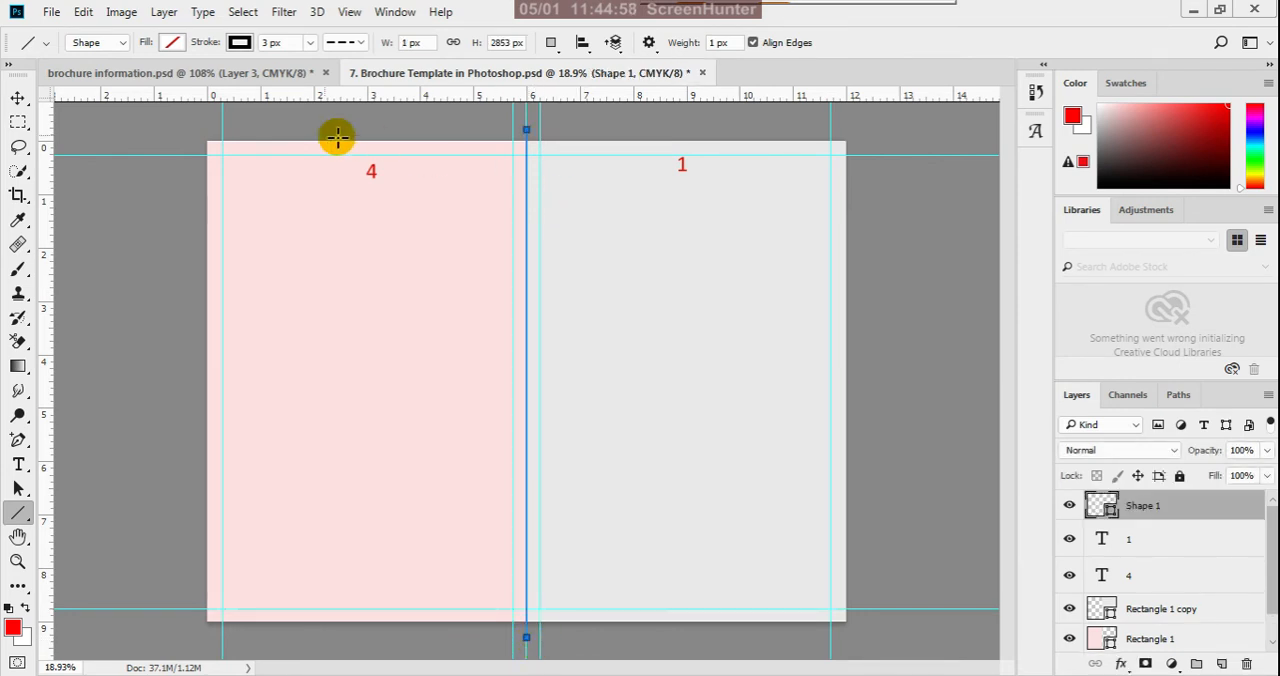
left_click(18, 97)
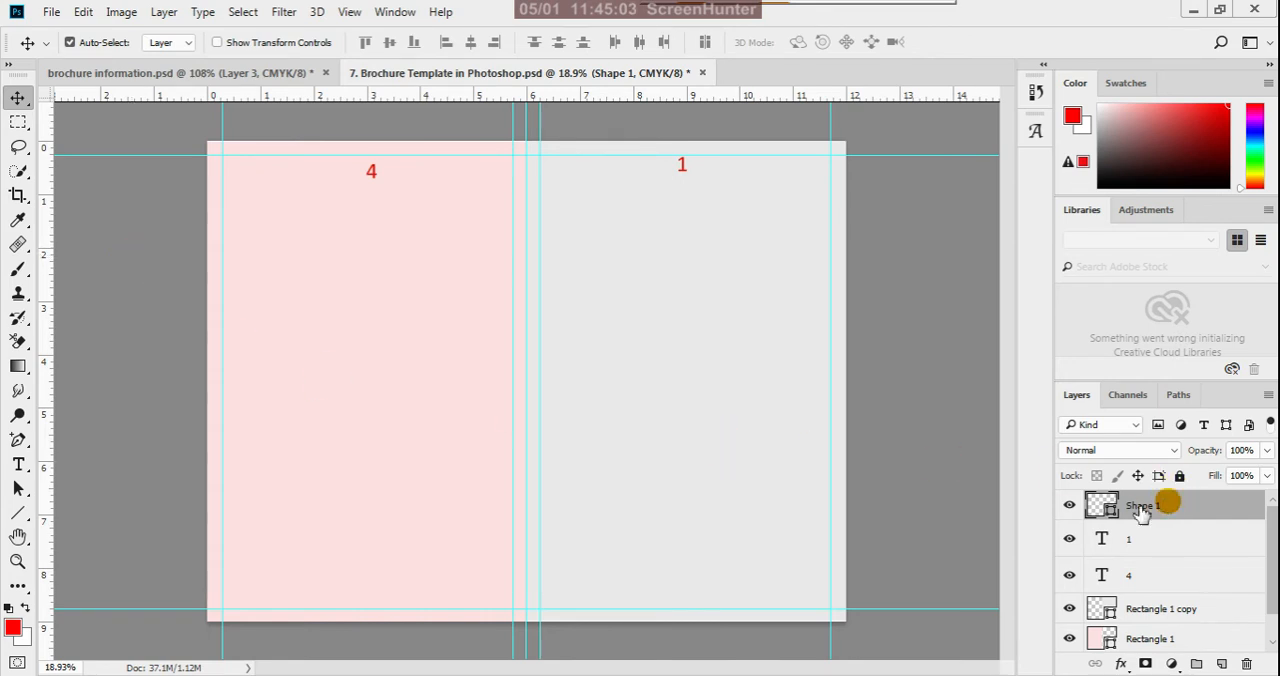
left_click(21, 490)
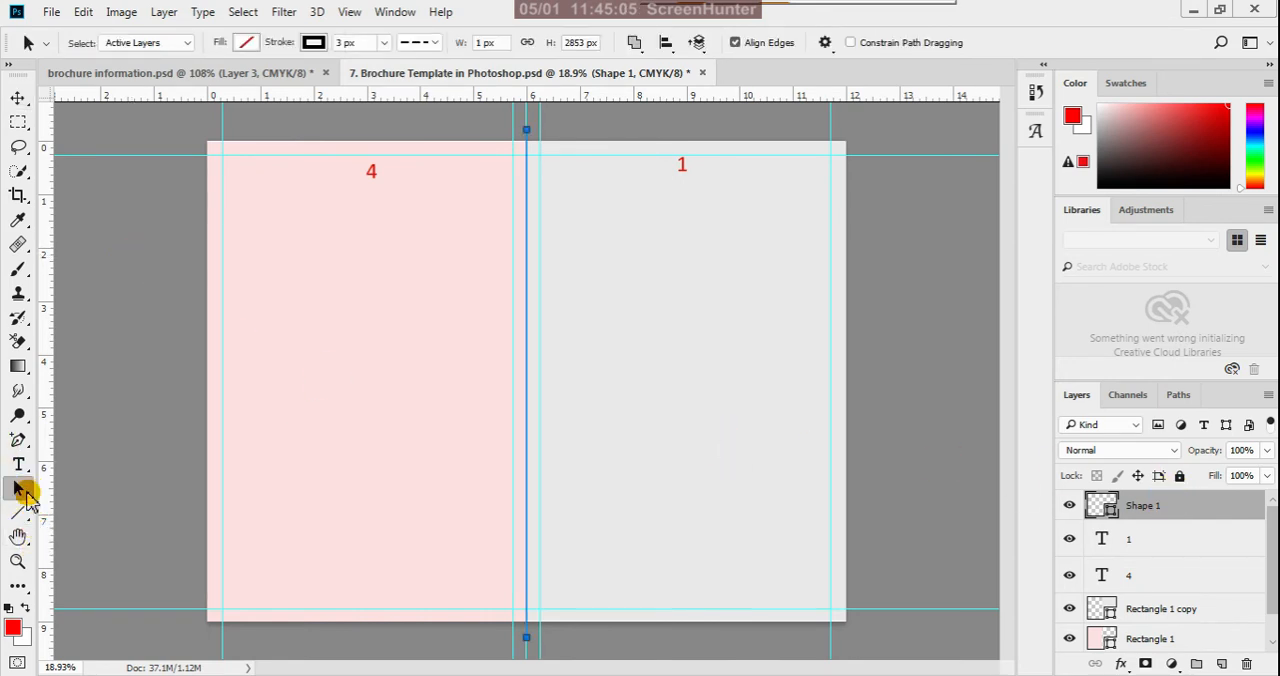
- Examine the fold line along the center guide, both up close and where it extends past the page edges
left_click(418, 371)
scroll(545, 285, "up", 5)
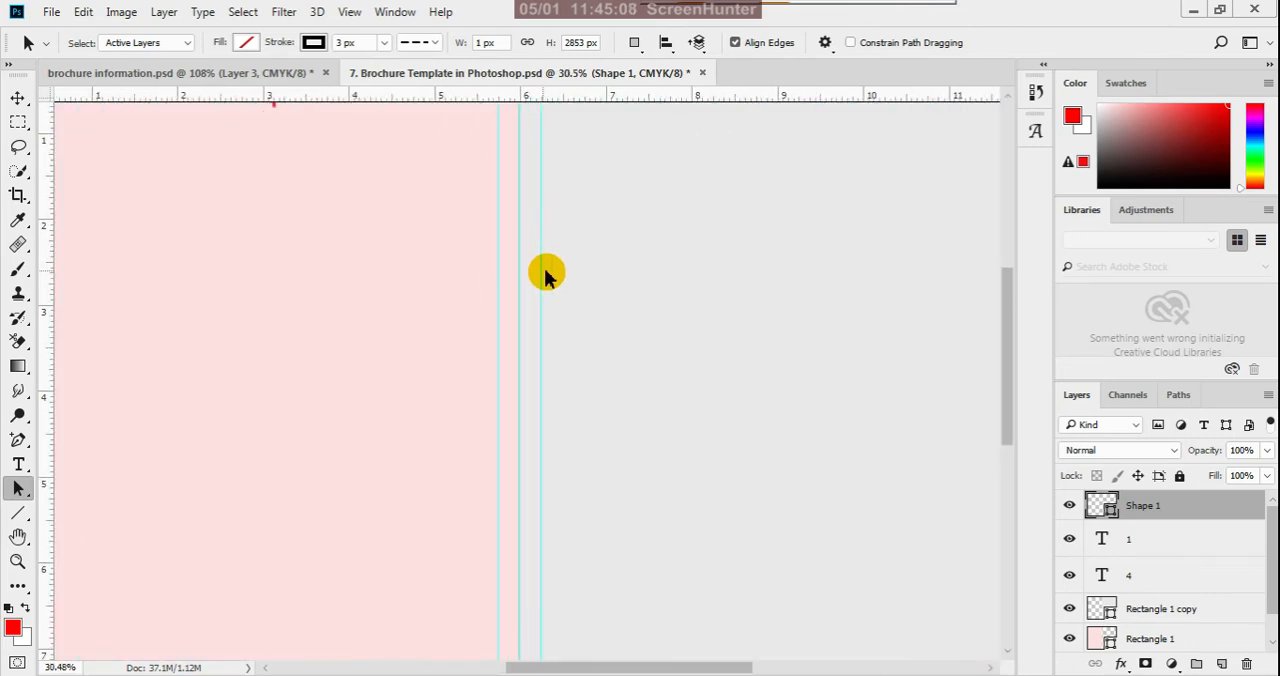
scroll(525, 333, "down", 2)
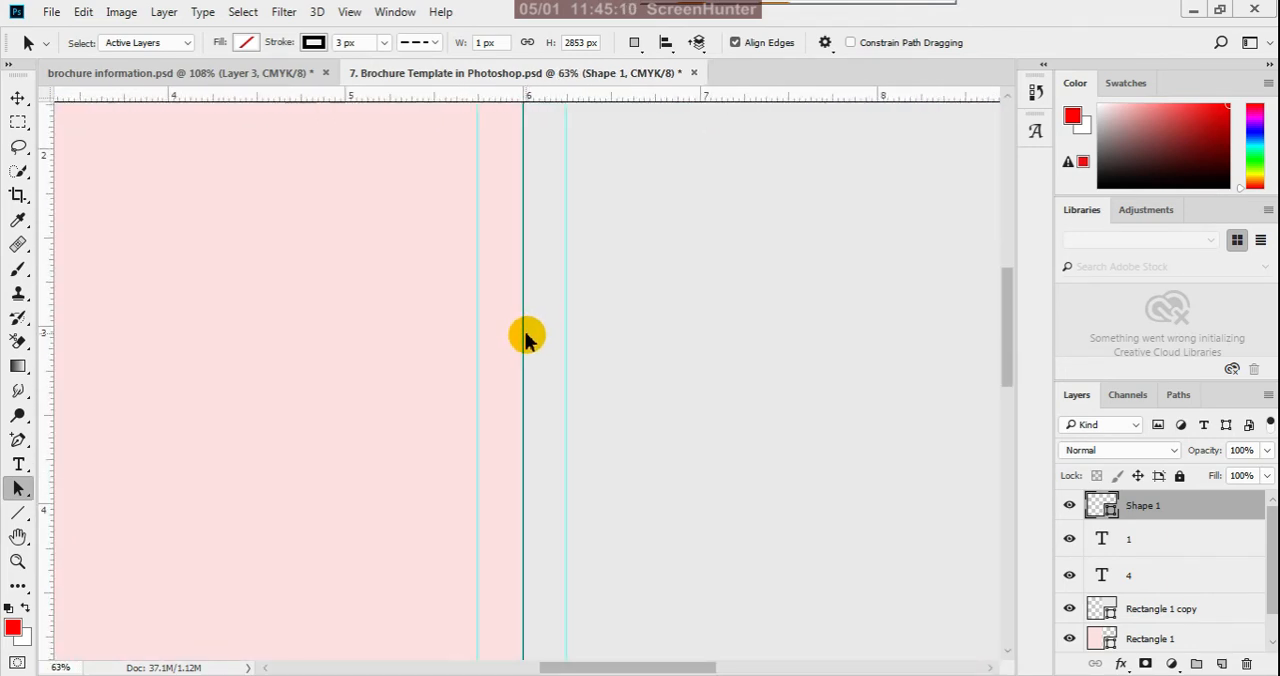
scroll(527, 338, "down", 2)
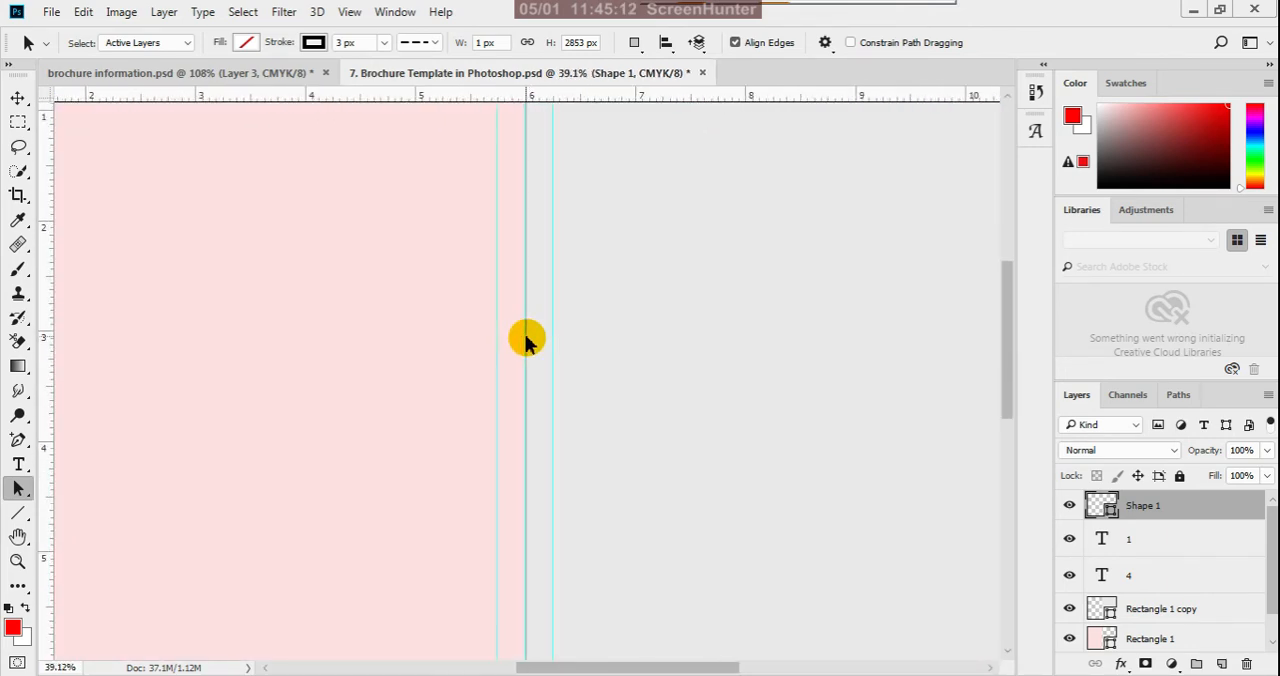
scroll(527, 341, "down", 3)
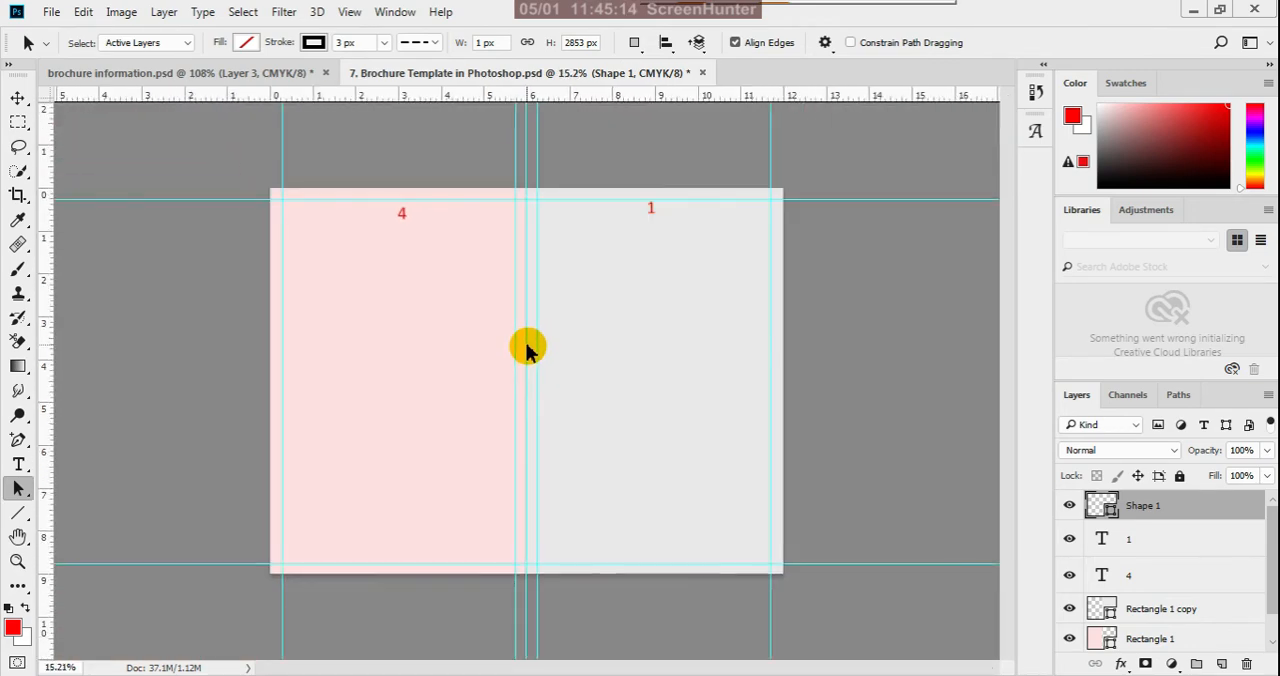
scroll(527, 347, "down", 1)
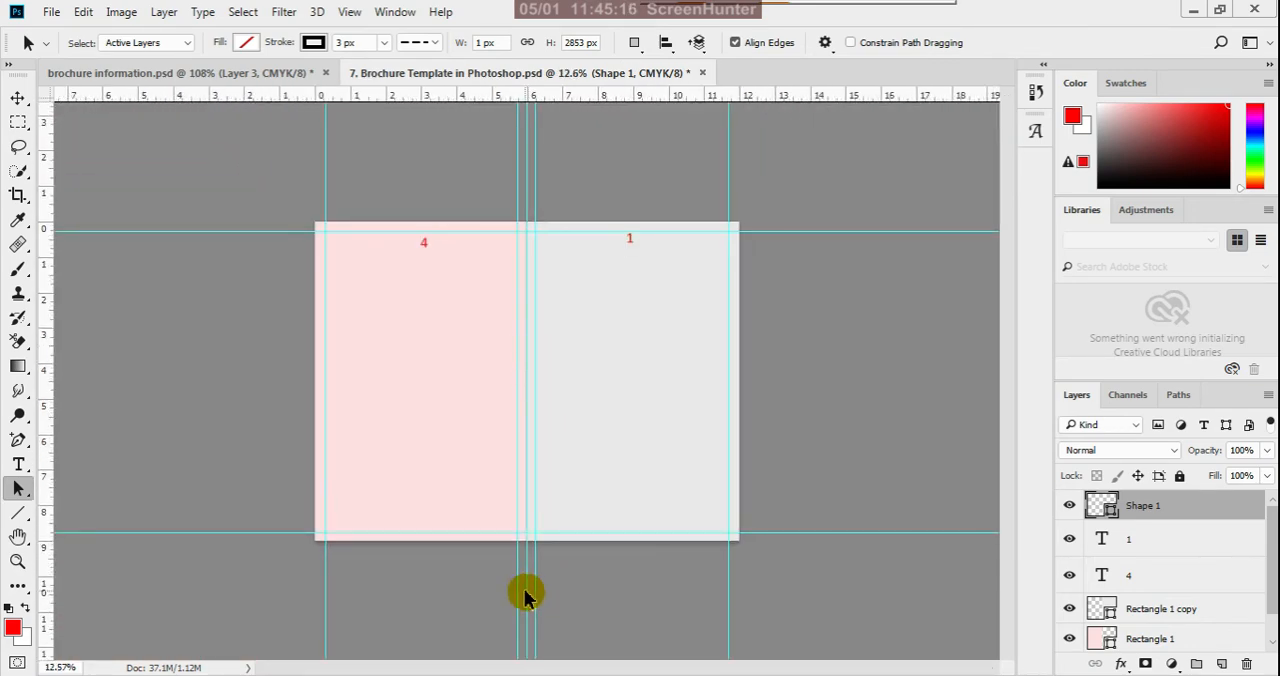
scroll(527, 595, "up", 4)
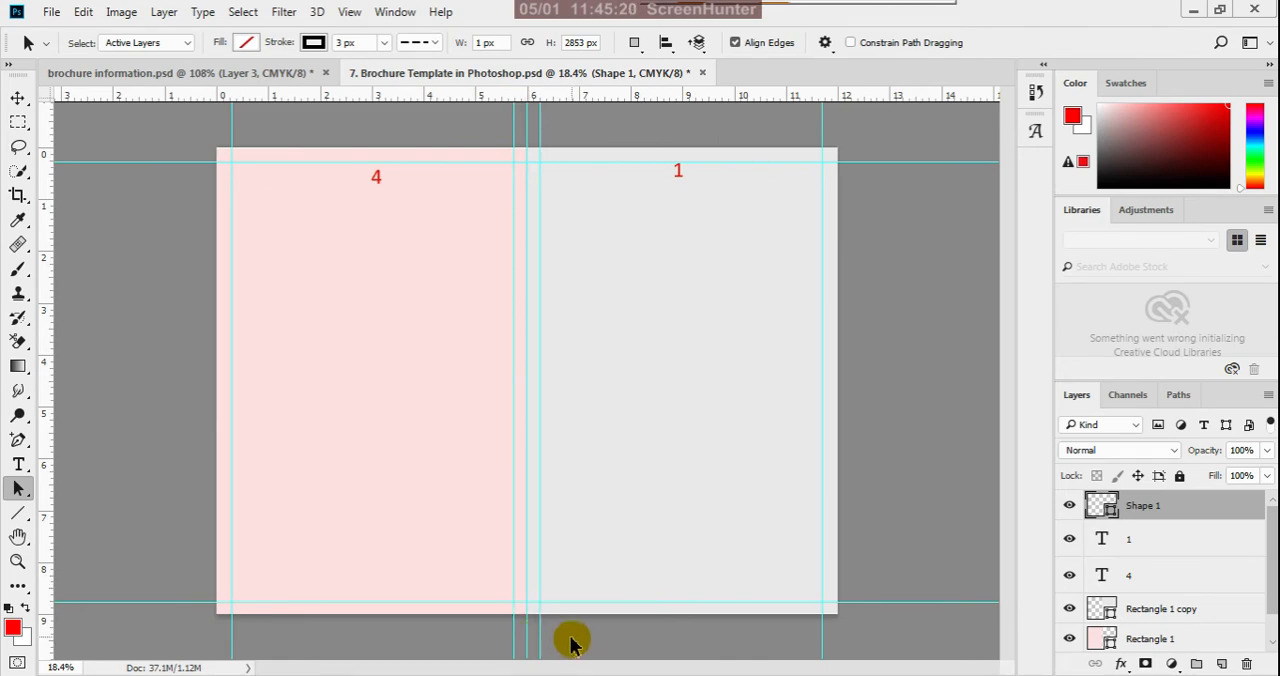
scroll(586, 165, "down", 4)
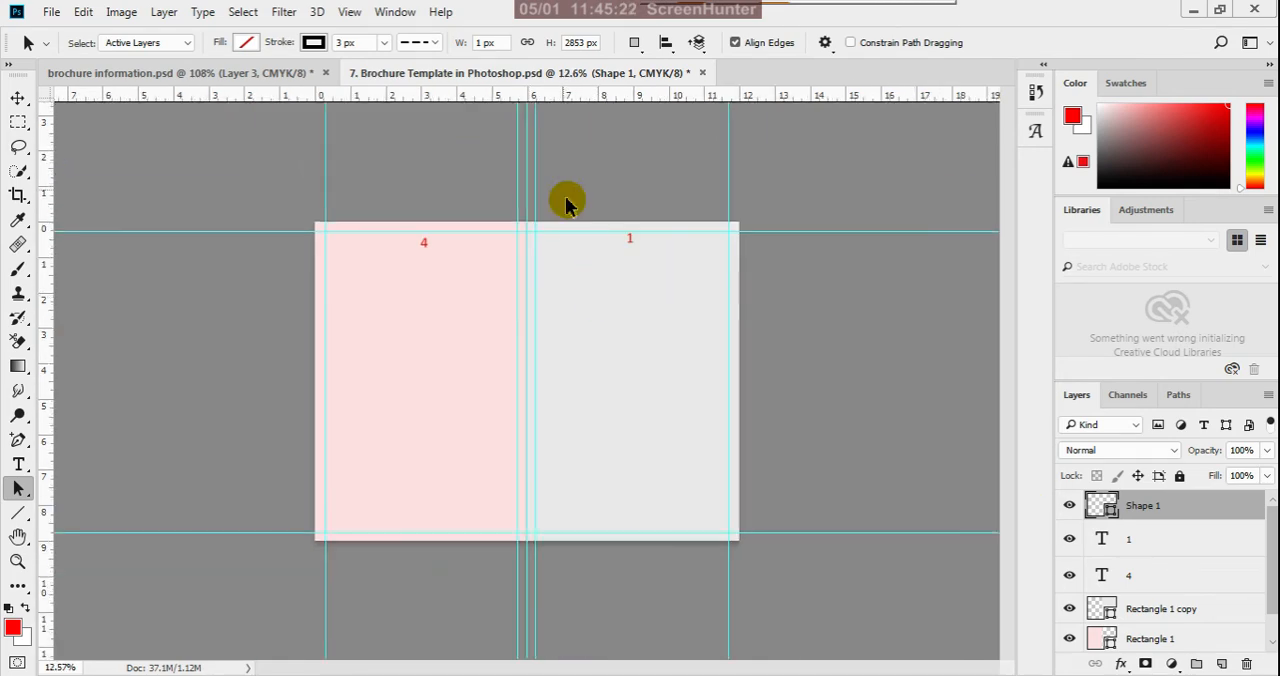
scroll(565, 203, "up", 4)
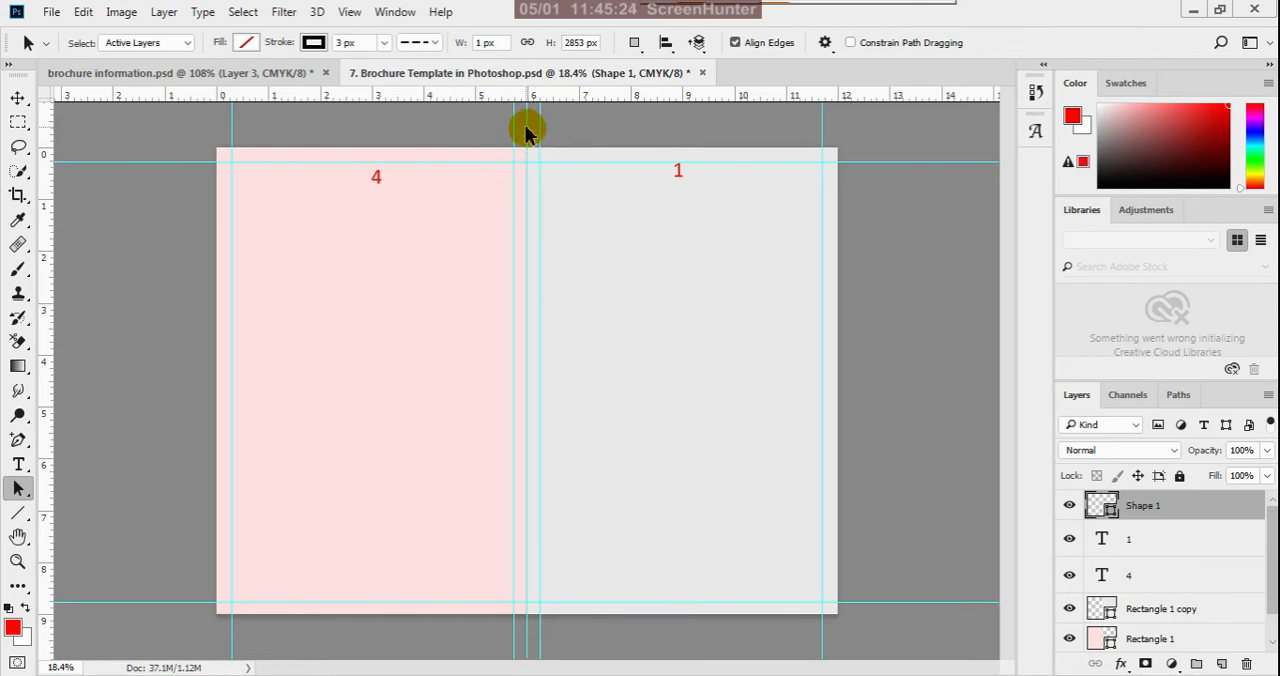
mouse_move(527, 132)
left_mouse_down()
mouse_move(497, 136)
mouse_move(836, 143)
left_mouse_up()
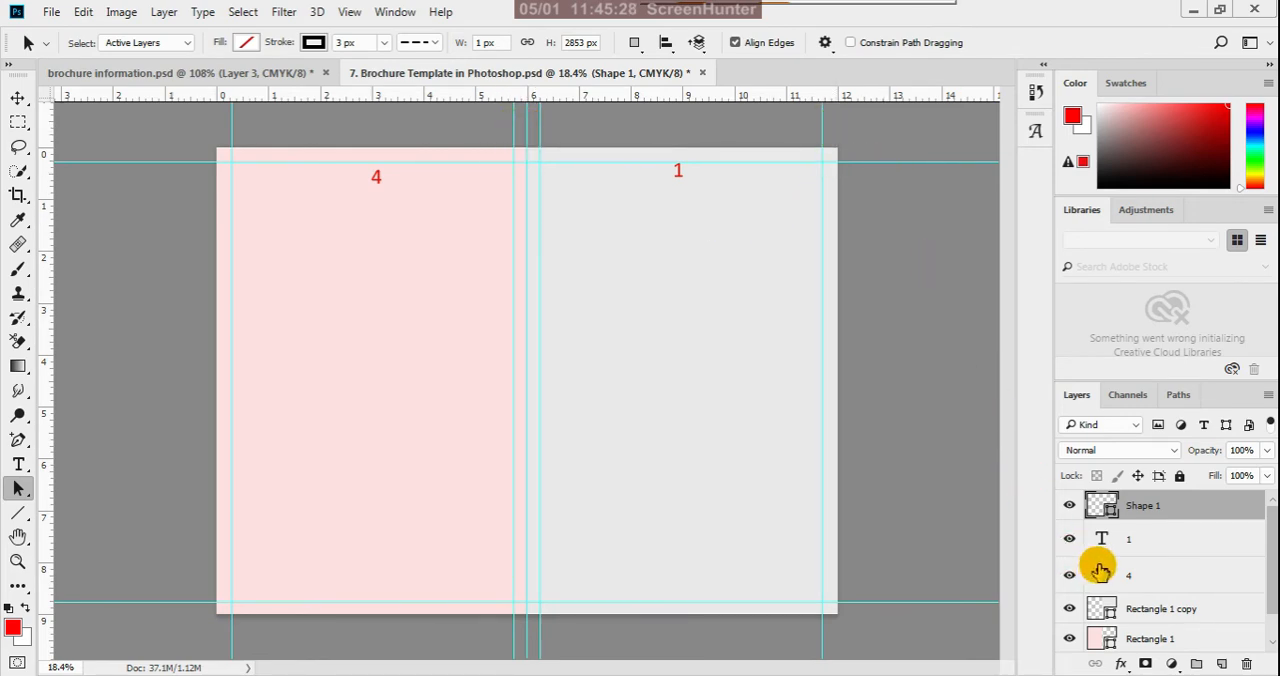
- Hide and show the gray panel, and do the same with the fold line, to check the line's visibility
left_click(1070, 610)
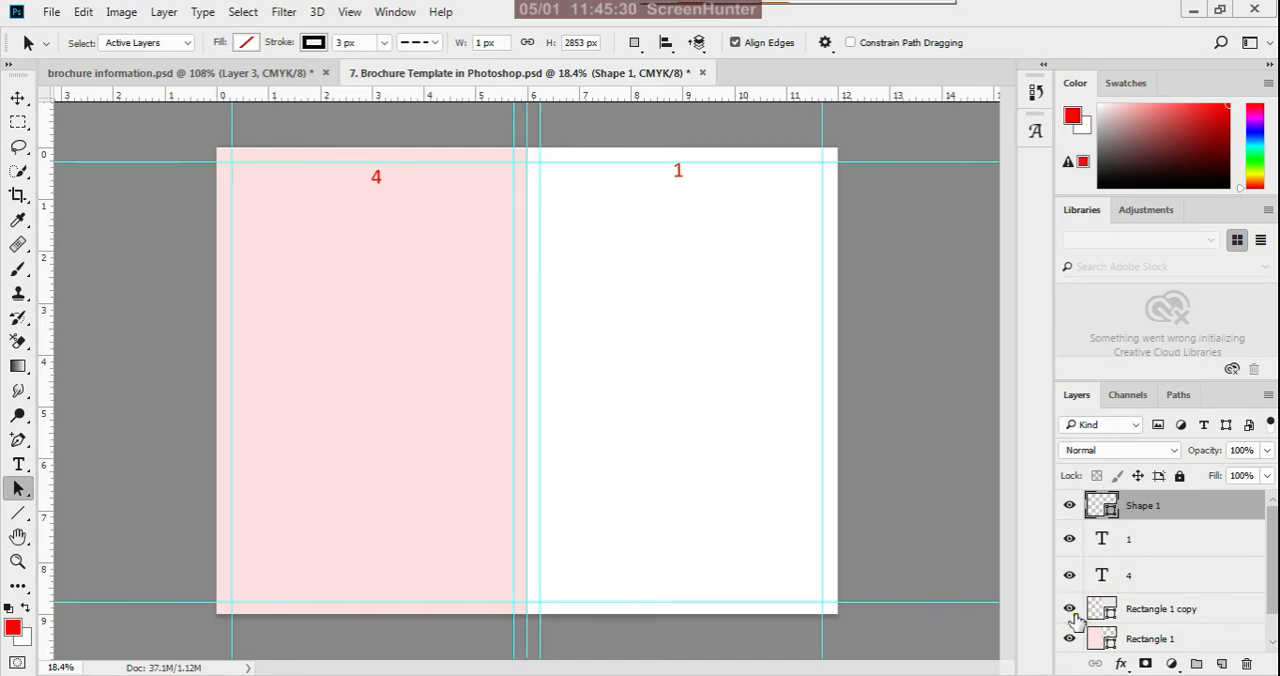
left_click(1070, 610)
left_click(1070, 507)
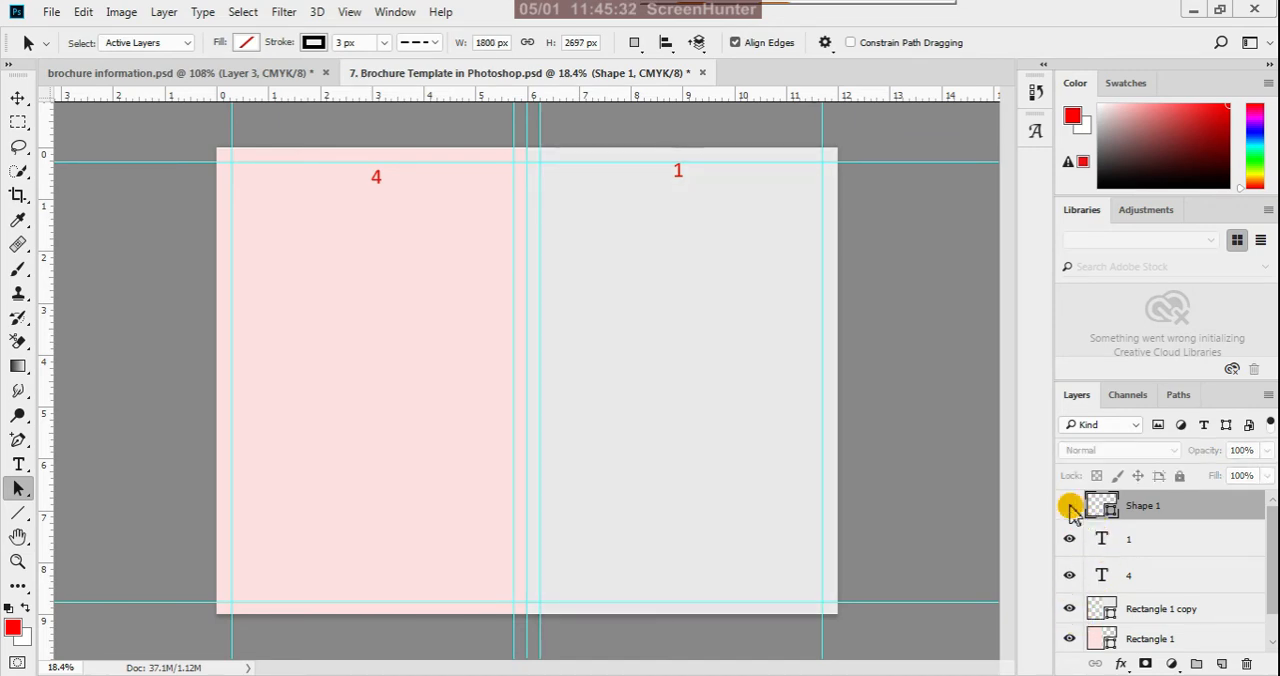
left_click(1070, 507)
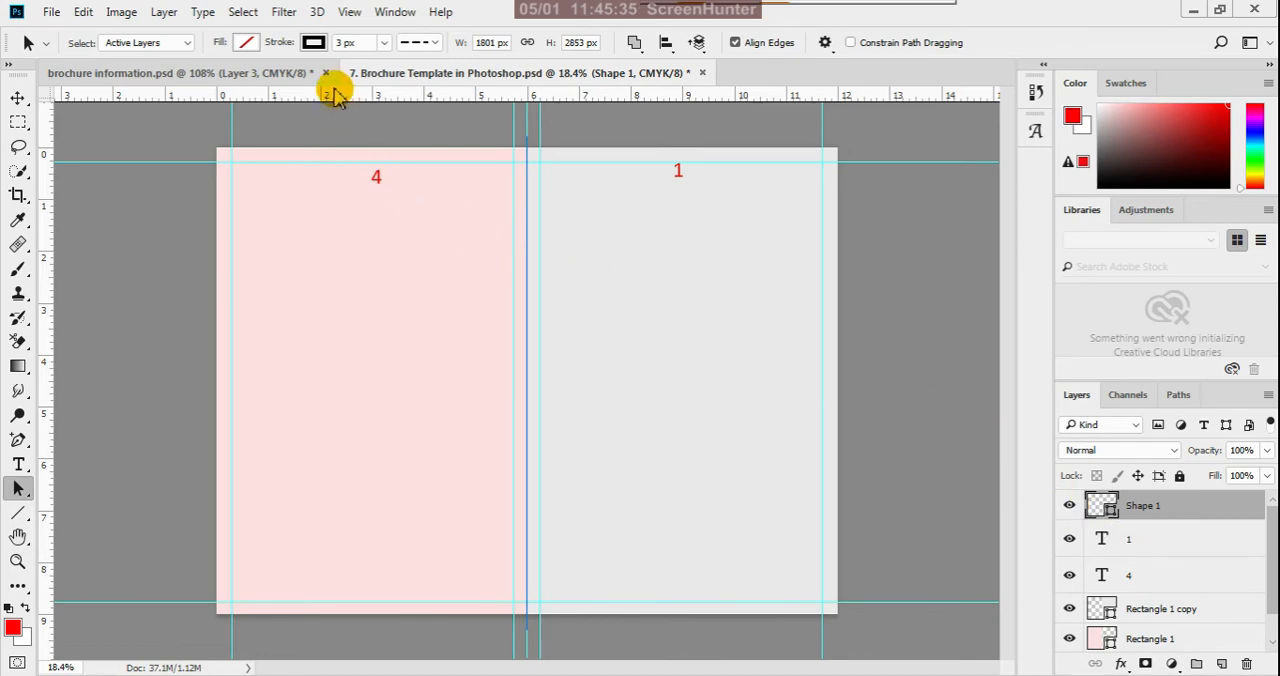
- Increase the fold line's stroke width to 59.26 px and deselect its path
left_click(383, 43)
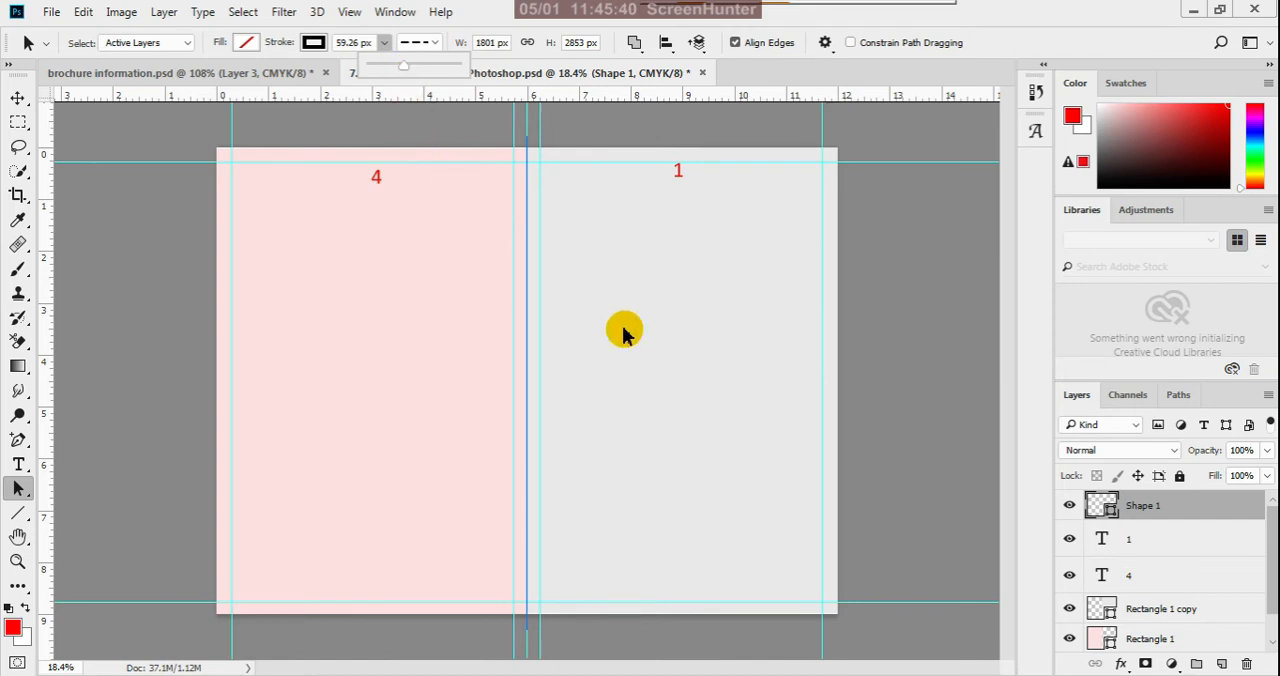
left_click(645, 369)
left_click(878, 388)
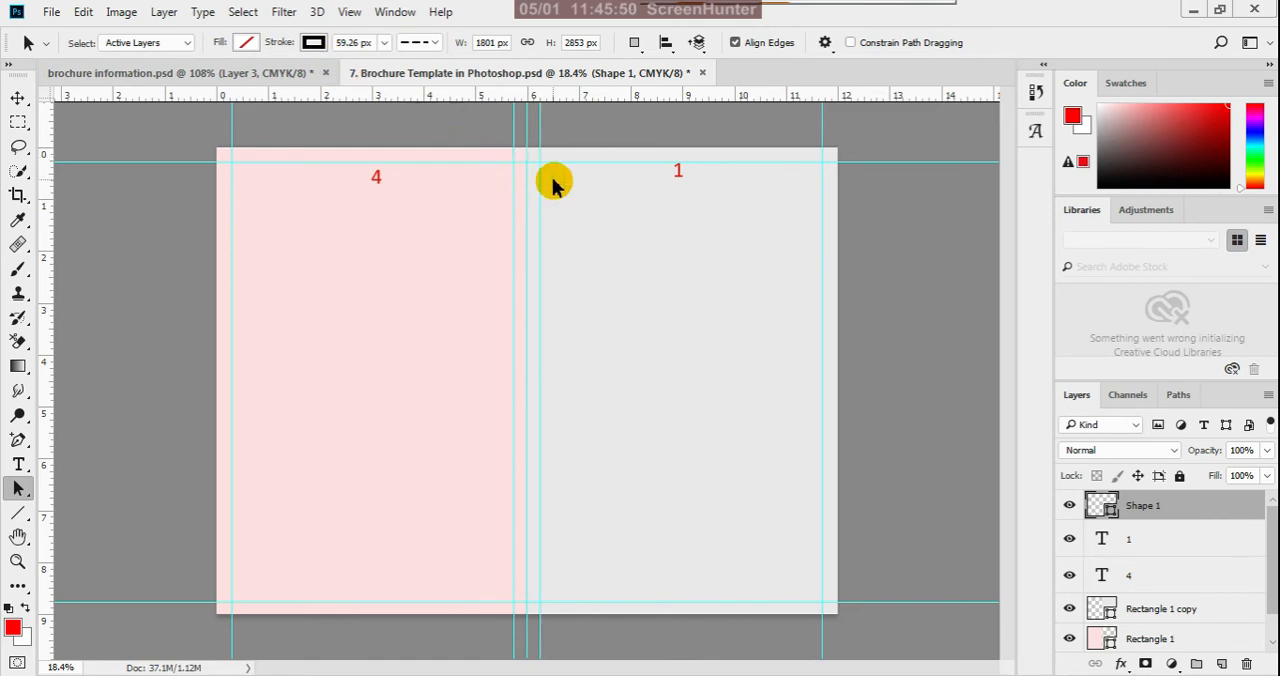
- Check the fold line up close and delete its shape layer
scroll(540, 172, "up", 1)
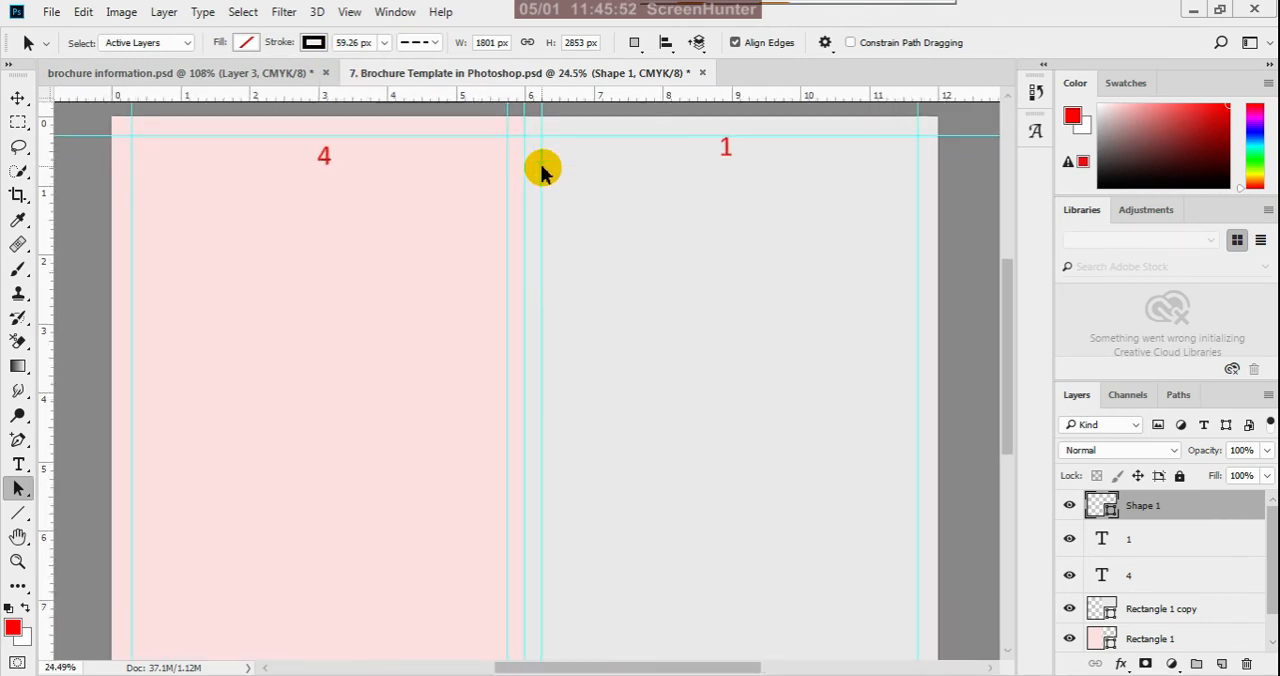
scroll(540, 172, "down", 1)
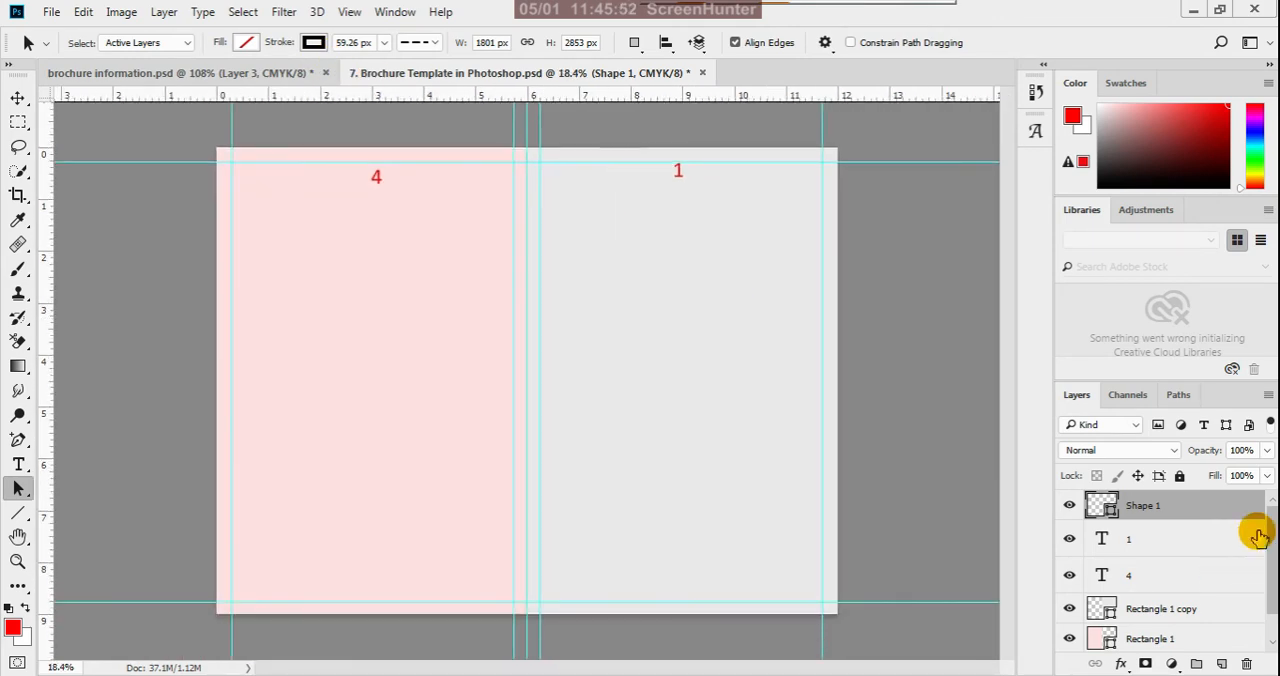
left_click(1249, 665)
left_click(578, 289)
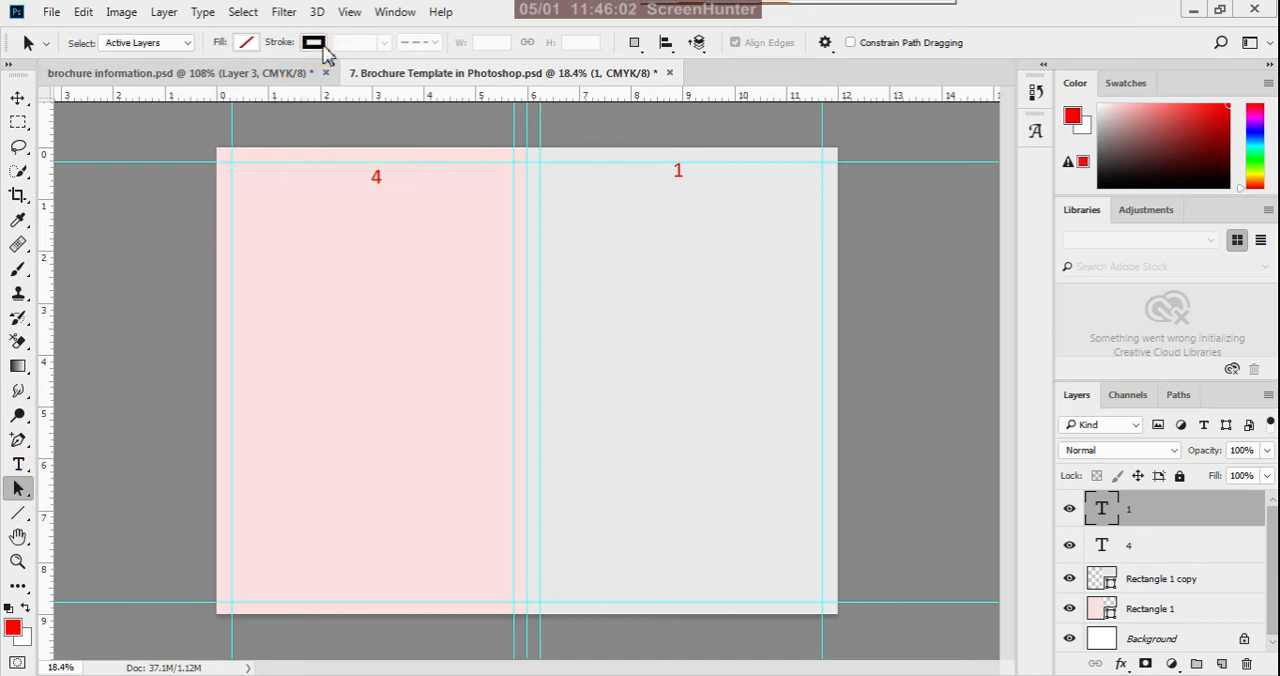
- Draw a rectangle about 76 x 2973 px from the center fold guide to the gray panel's inner margin guide, extending past both page edges
left_click(21, 516)
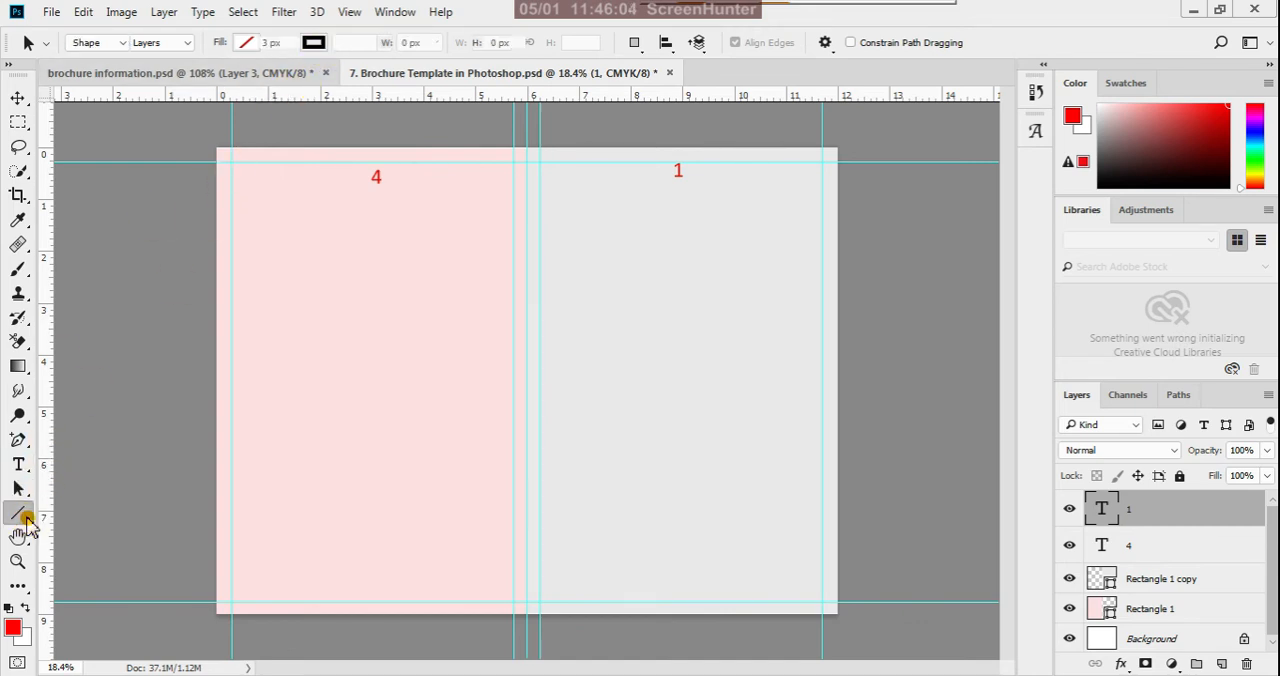
left_click_drag(27, 527, 71, 516)
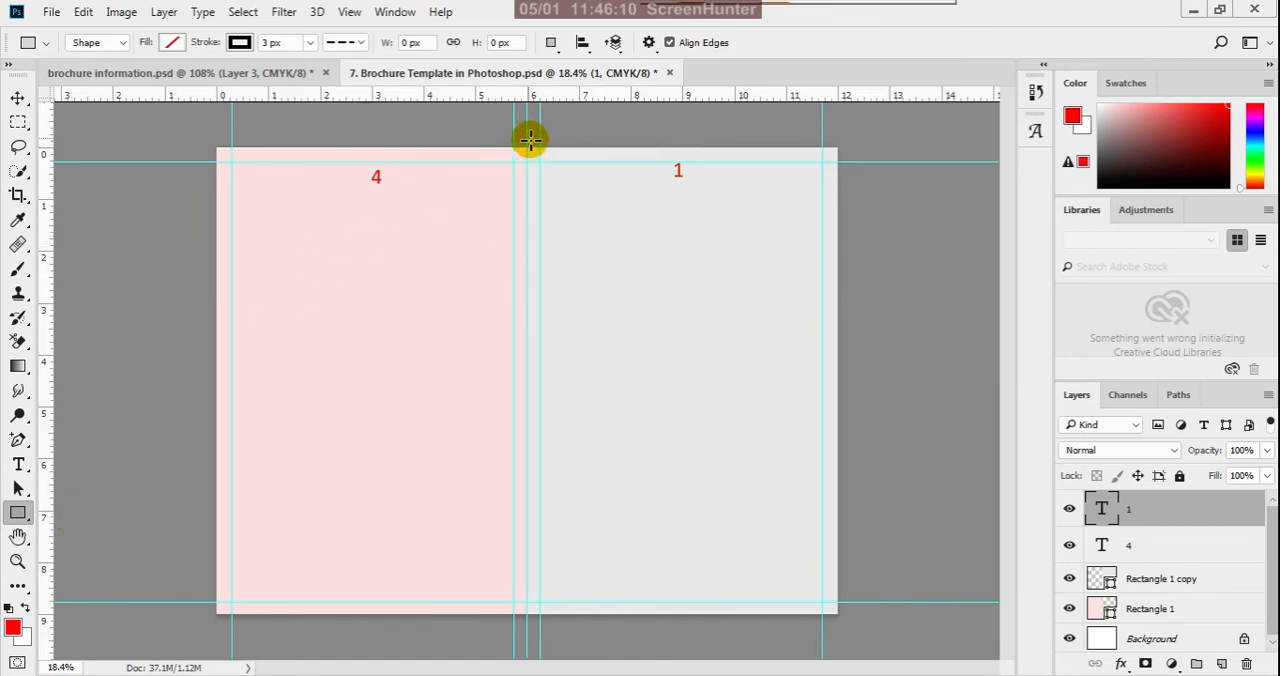
left_click_drag(530, 138, 542, 651)
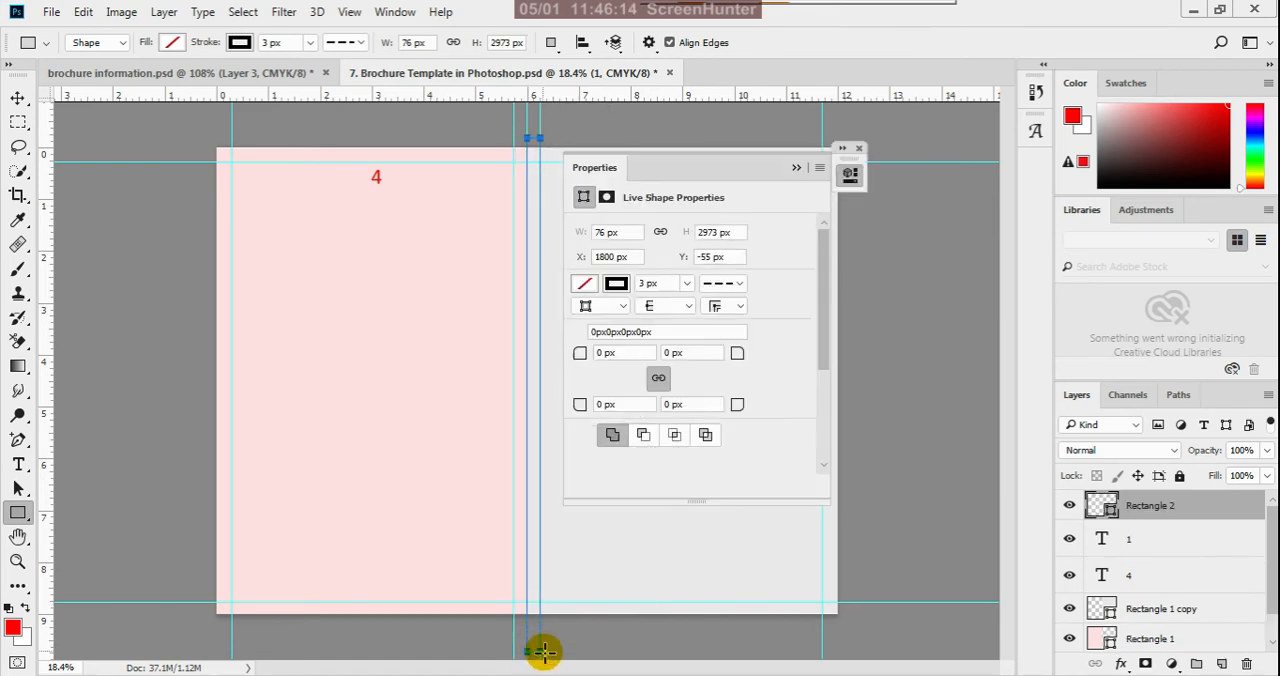
left_click(796, 169)
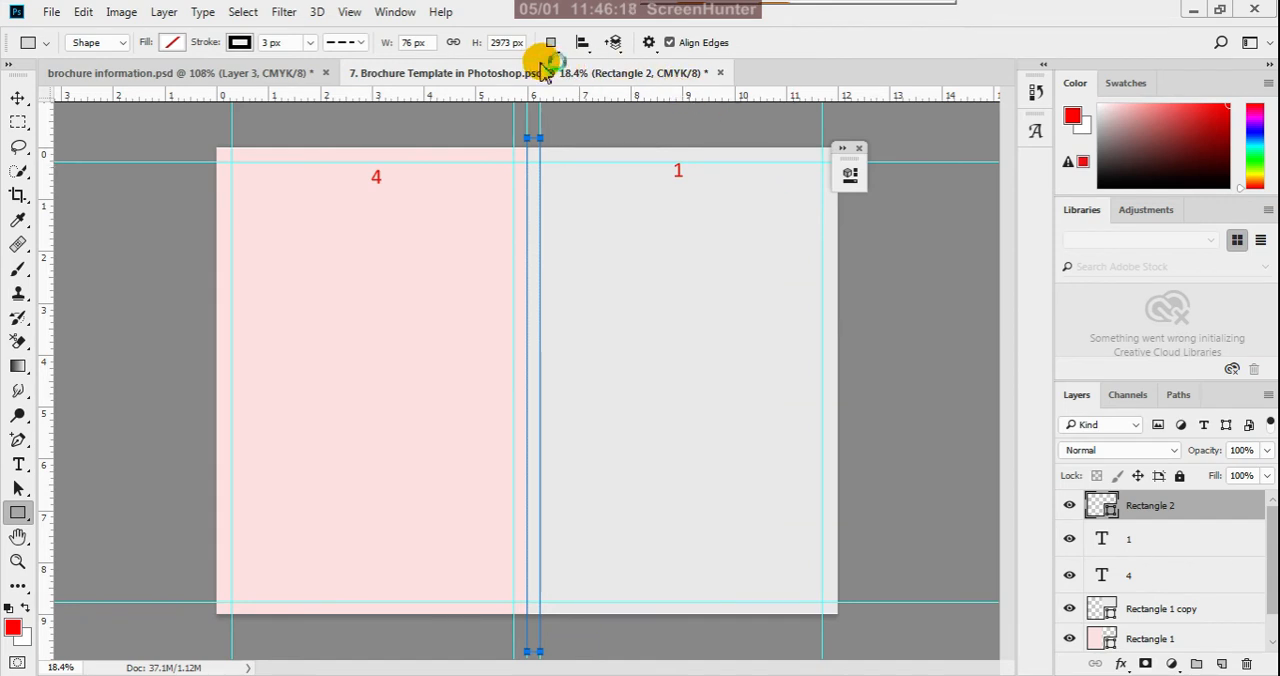
- Fill the narrow center rectangle with solid red
left_click(310, 44)
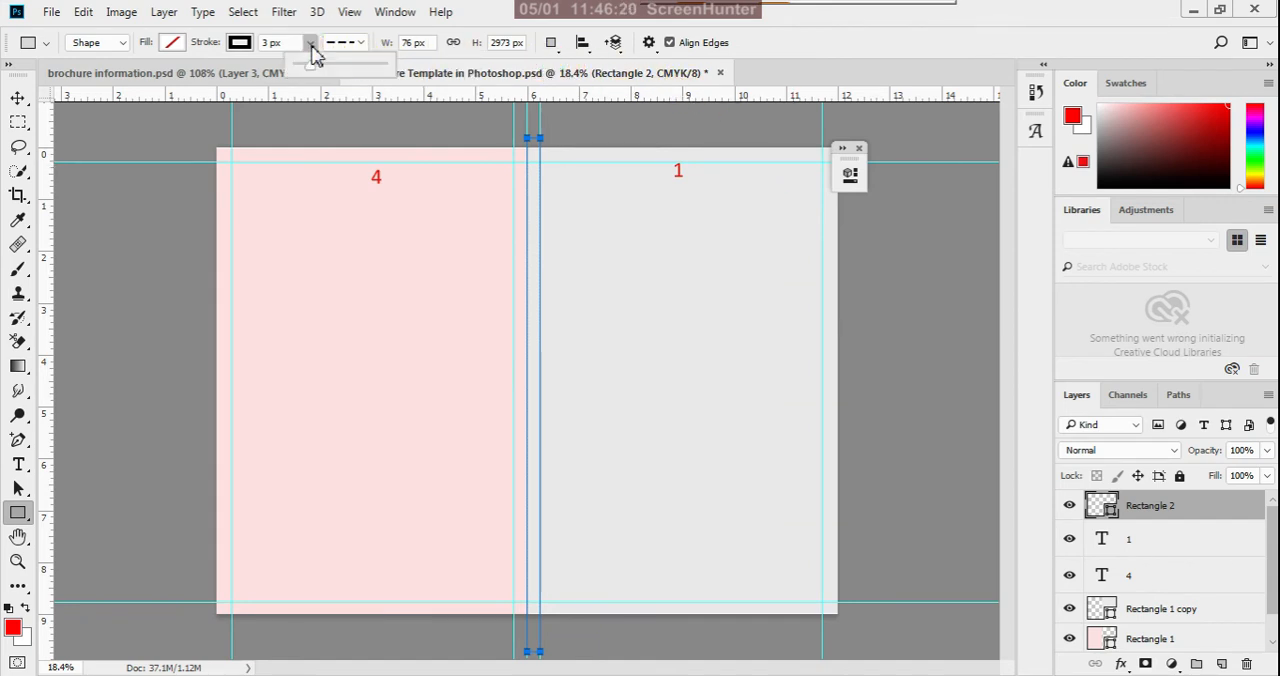
left_click(310, 45)
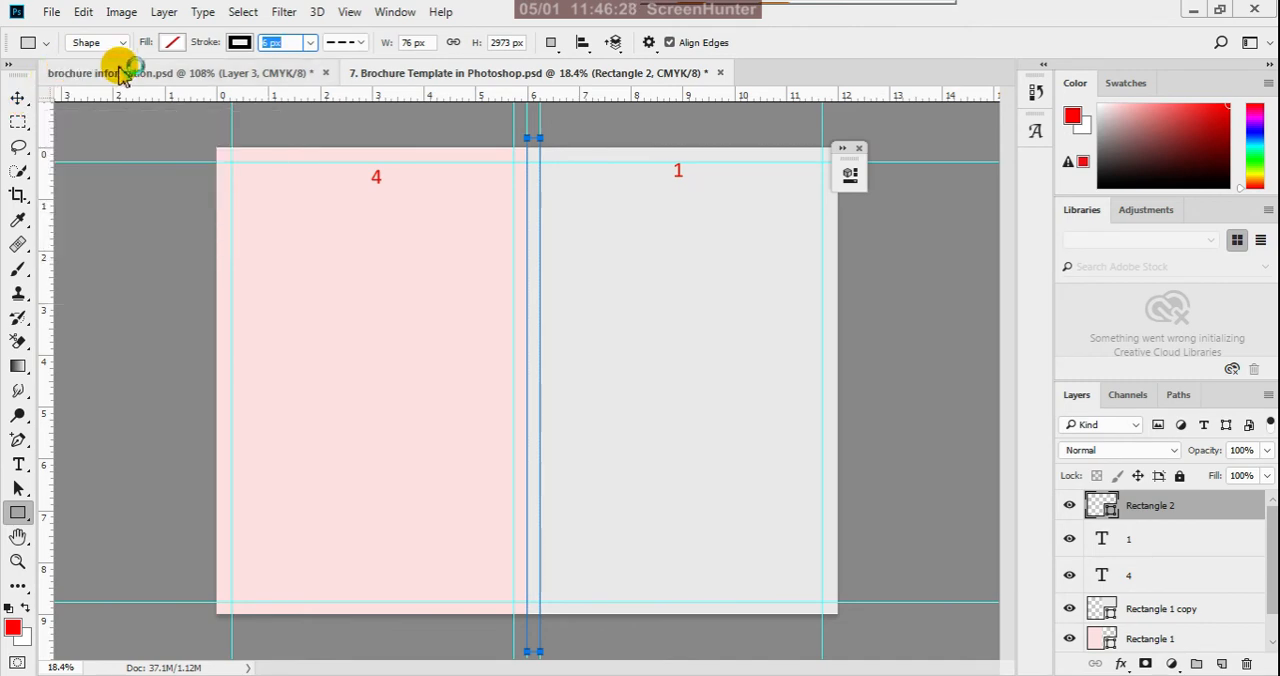
left_click(172, 45)
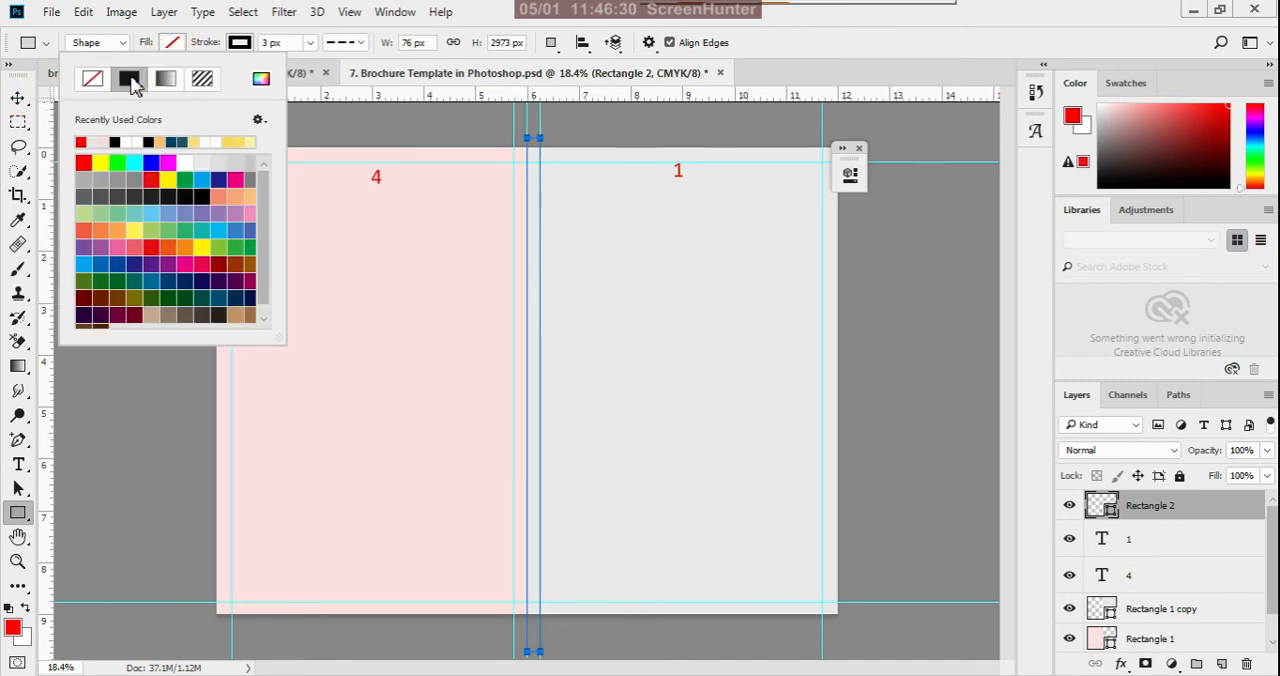
left_click(129, 79)
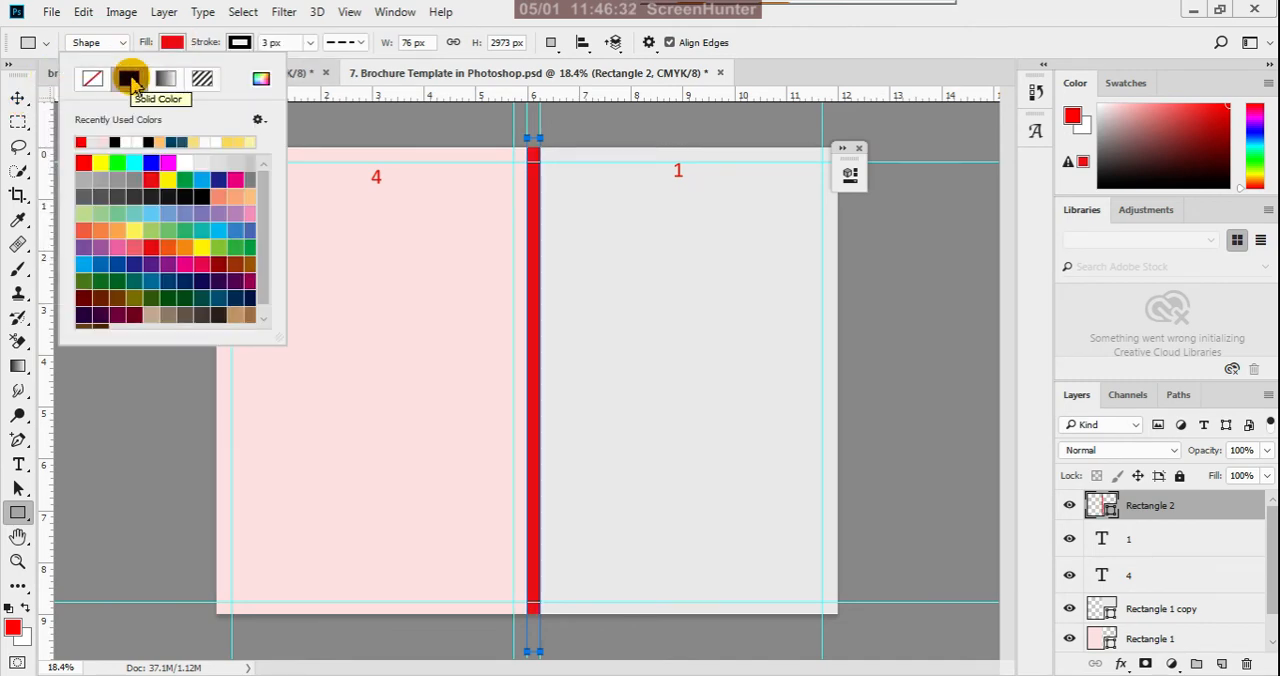
left_click(805, 62)
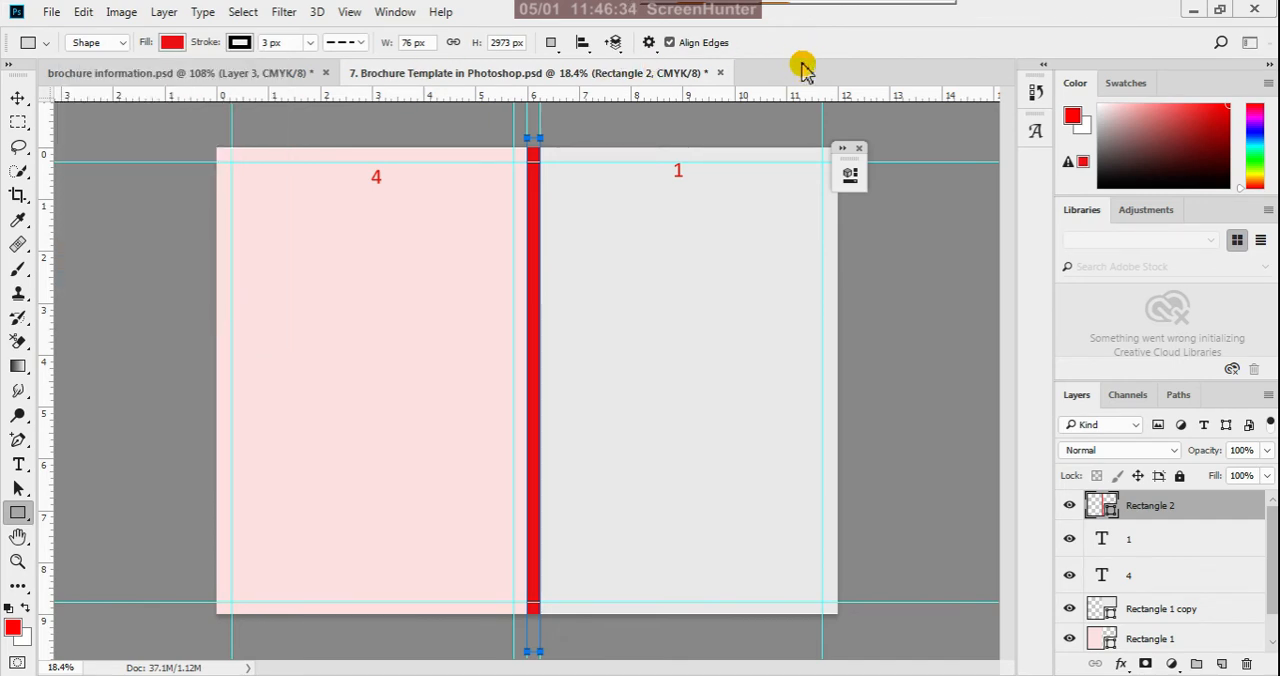
- Remove the stroke from the narrow red rectangle and set its stroke type to a solid line
left_click(239, 43)
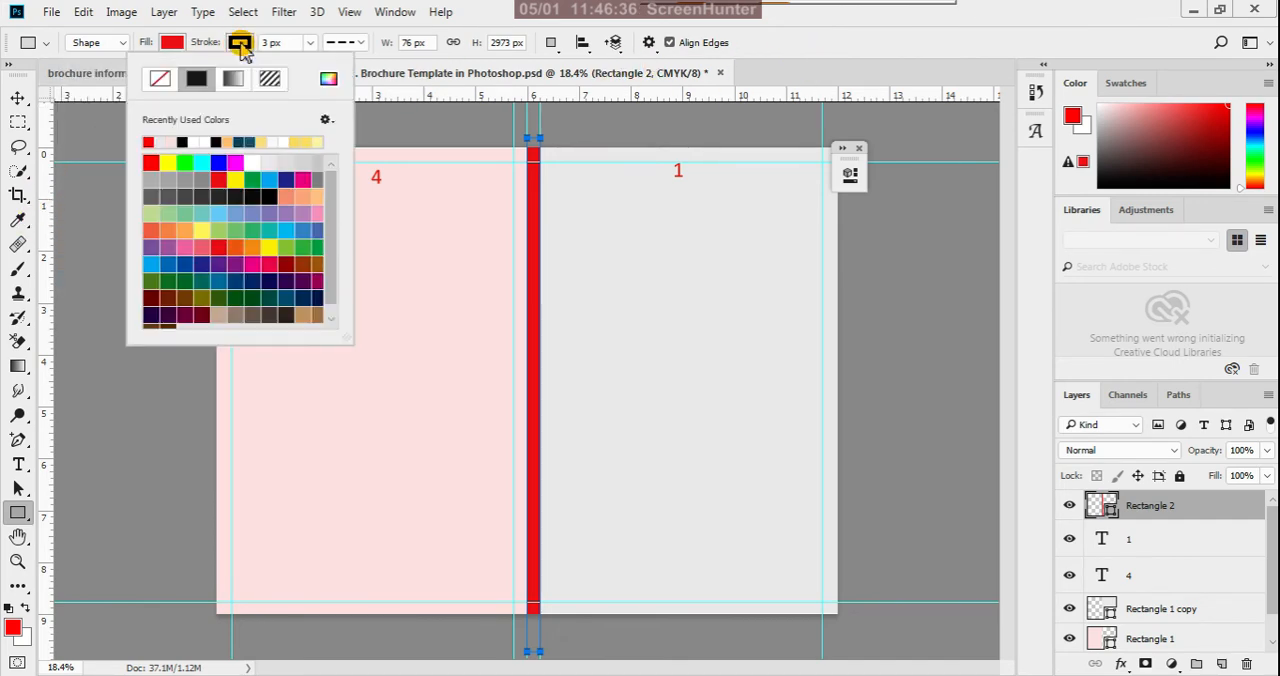
left_click(162, 80)
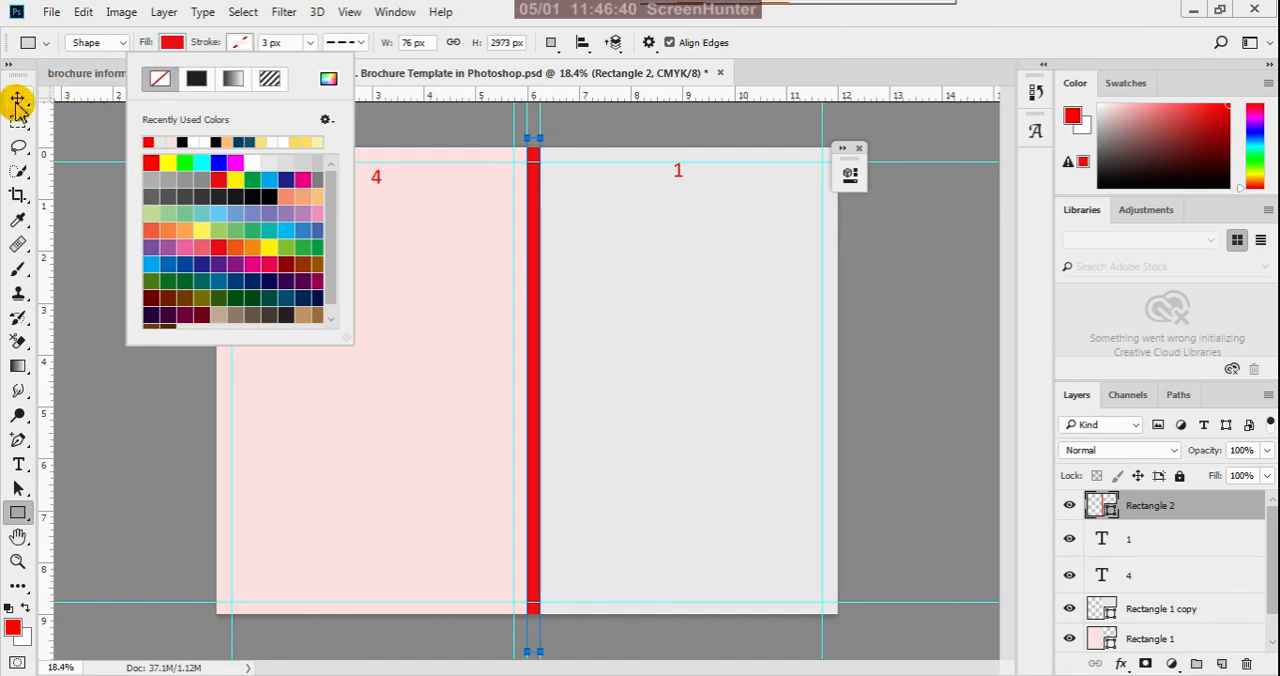
left_click(355, 44)
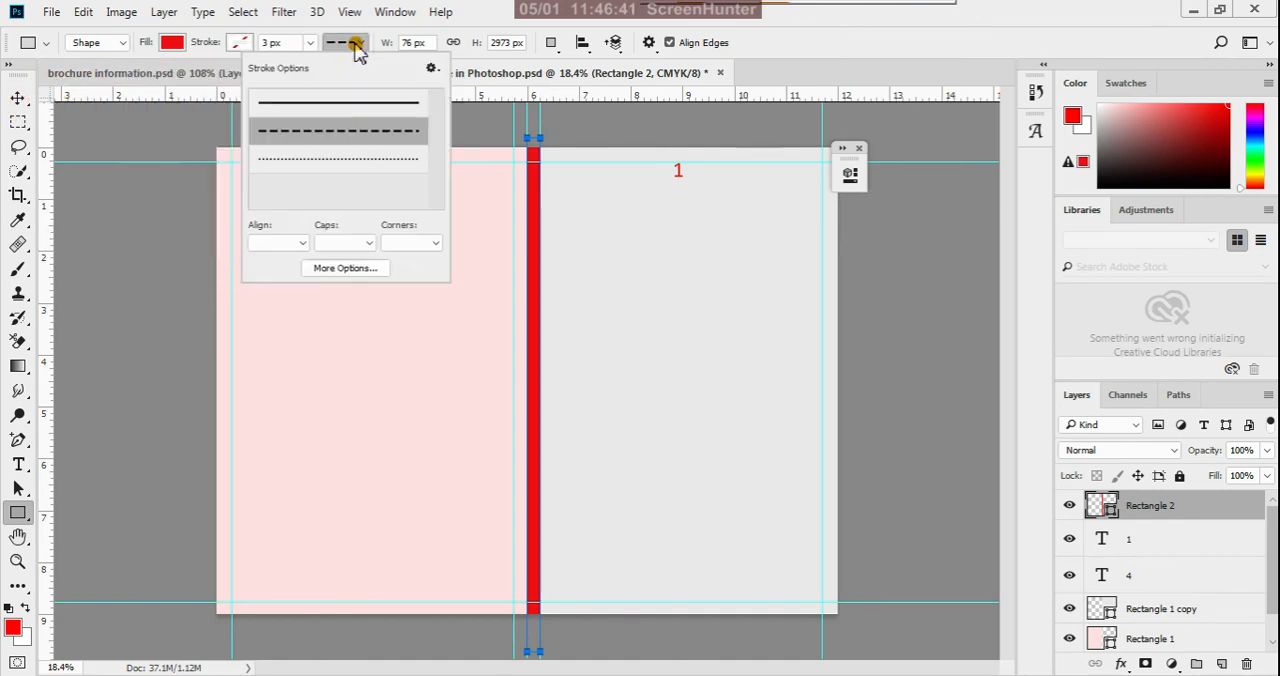
left_click(329, 106)
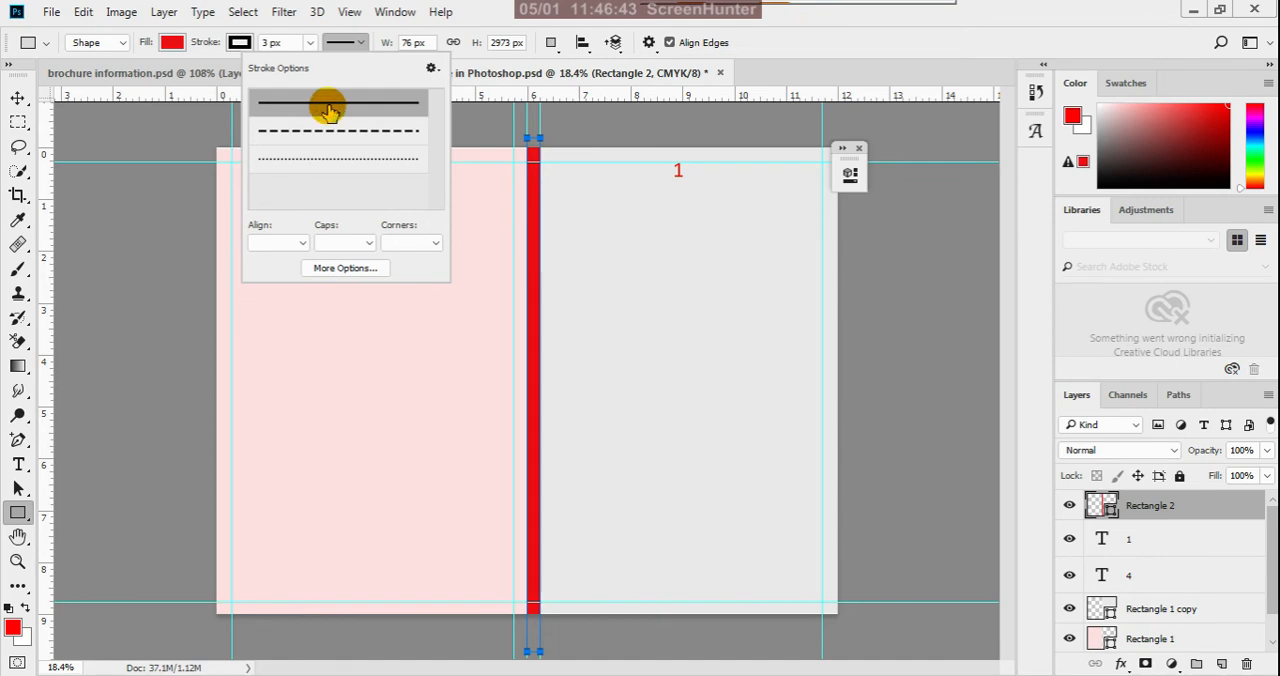
left_click(240, 44)
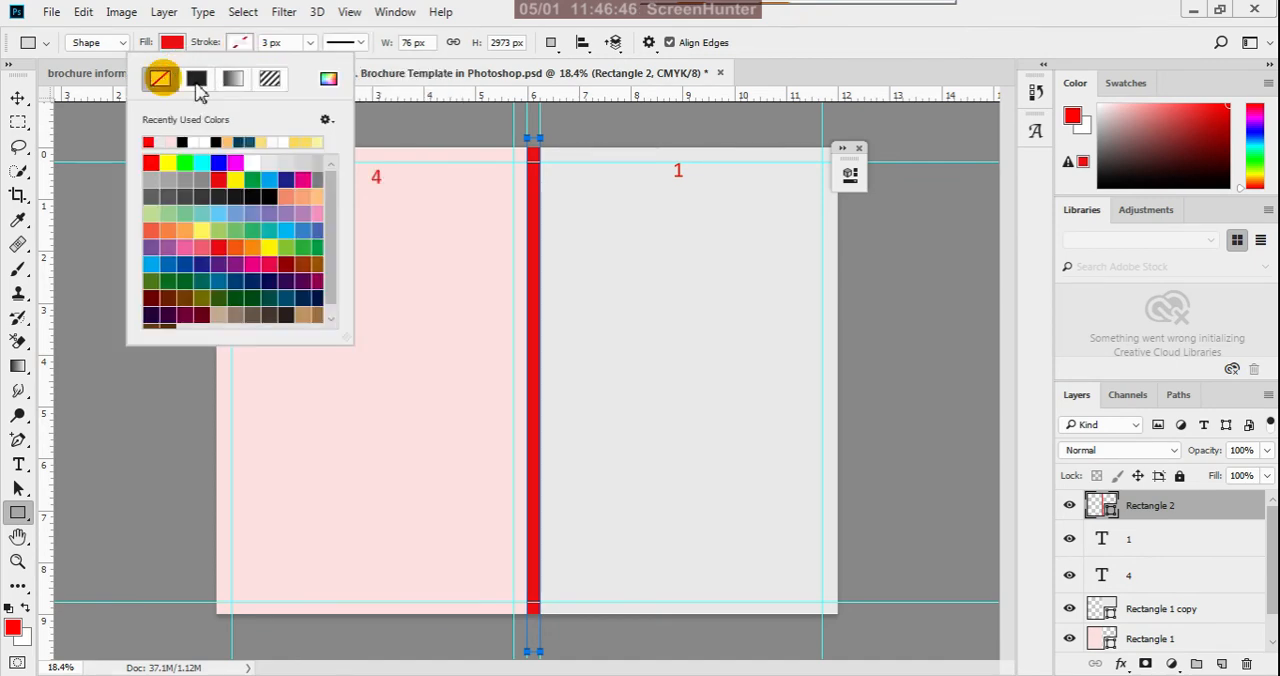
left_click(755, 38)
- Leave the rectangle's stroke settings and switch to the Move tool
scroll(500, 268, "down", 1)
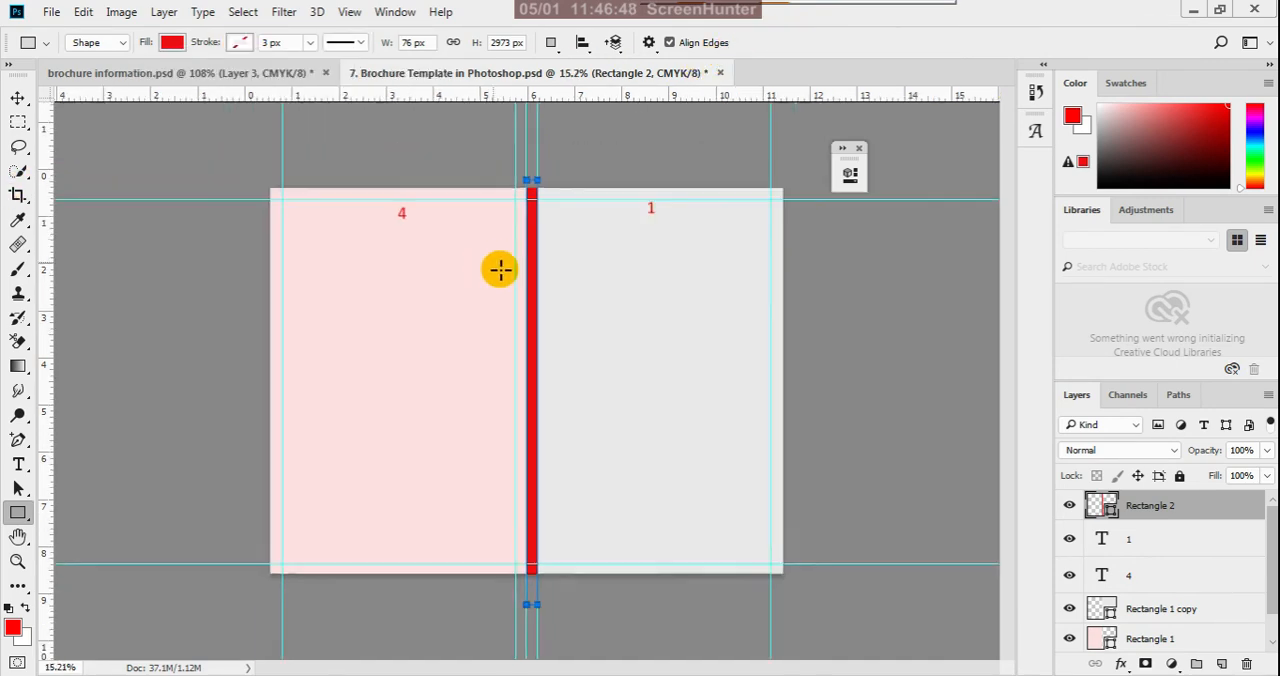
scroll(500, 268, "down", 1)
left_click(18, 100)
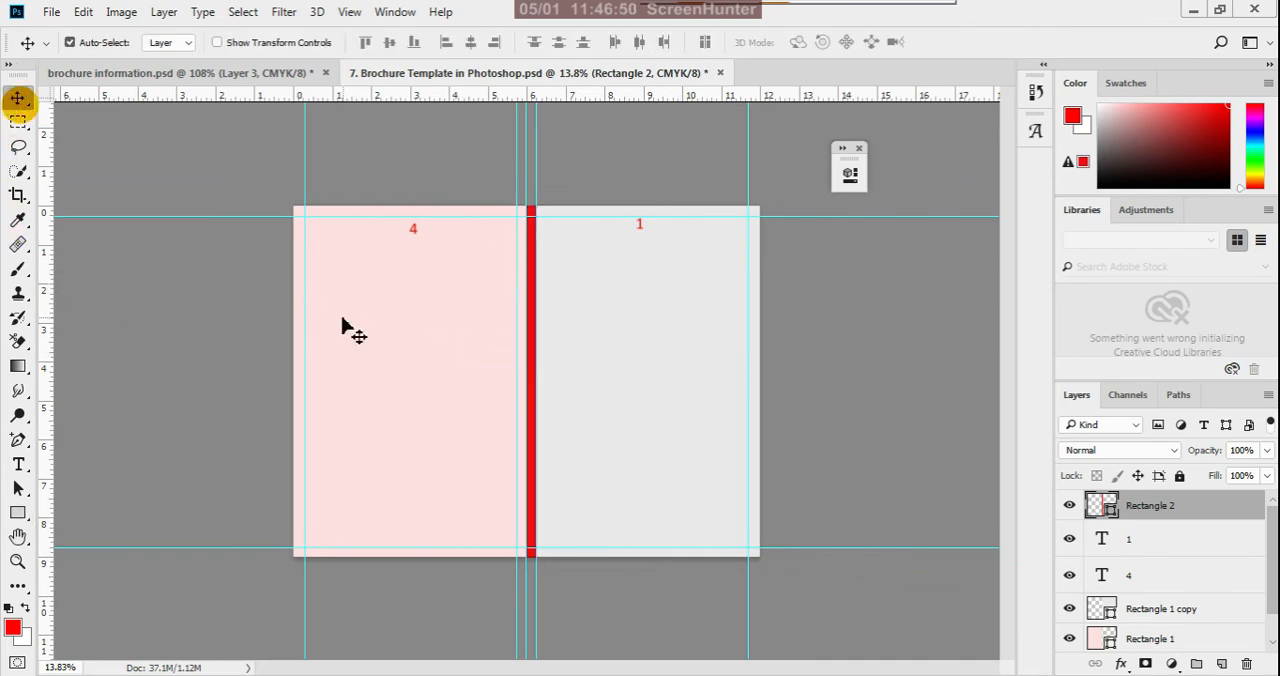
left_click(348, 324, "ctrl")
key("ctrl+t")
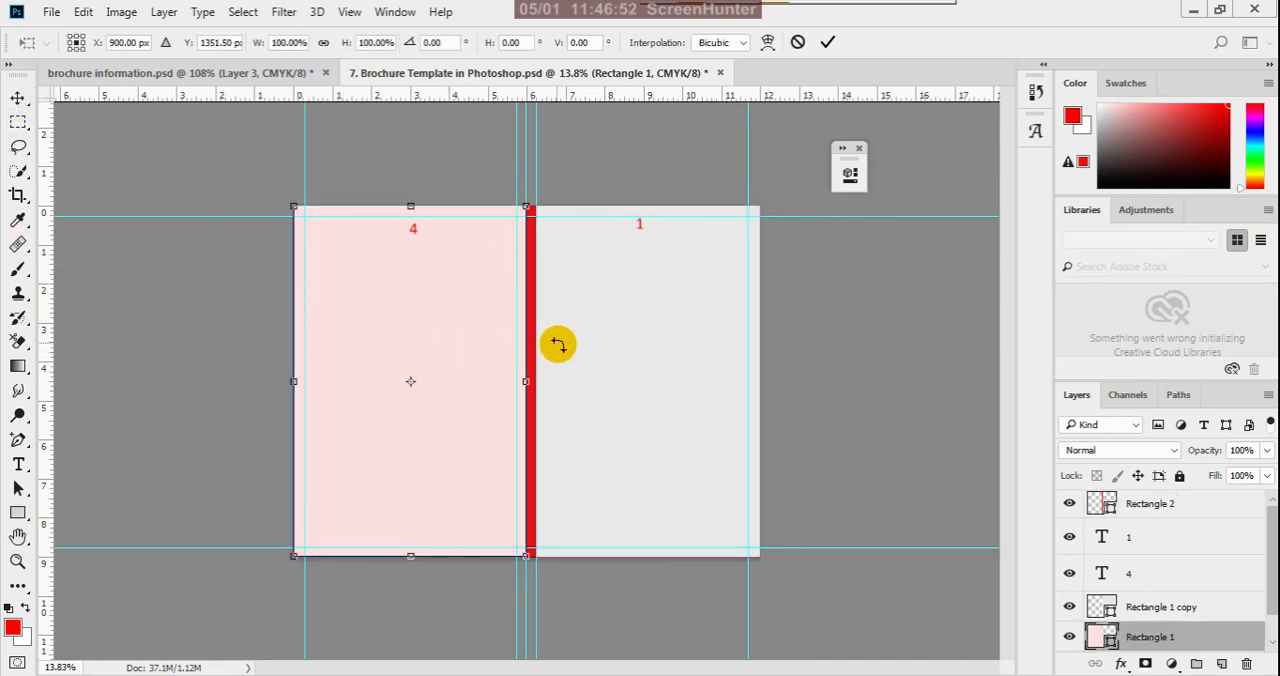
scroll(531, 380, "up", 2)
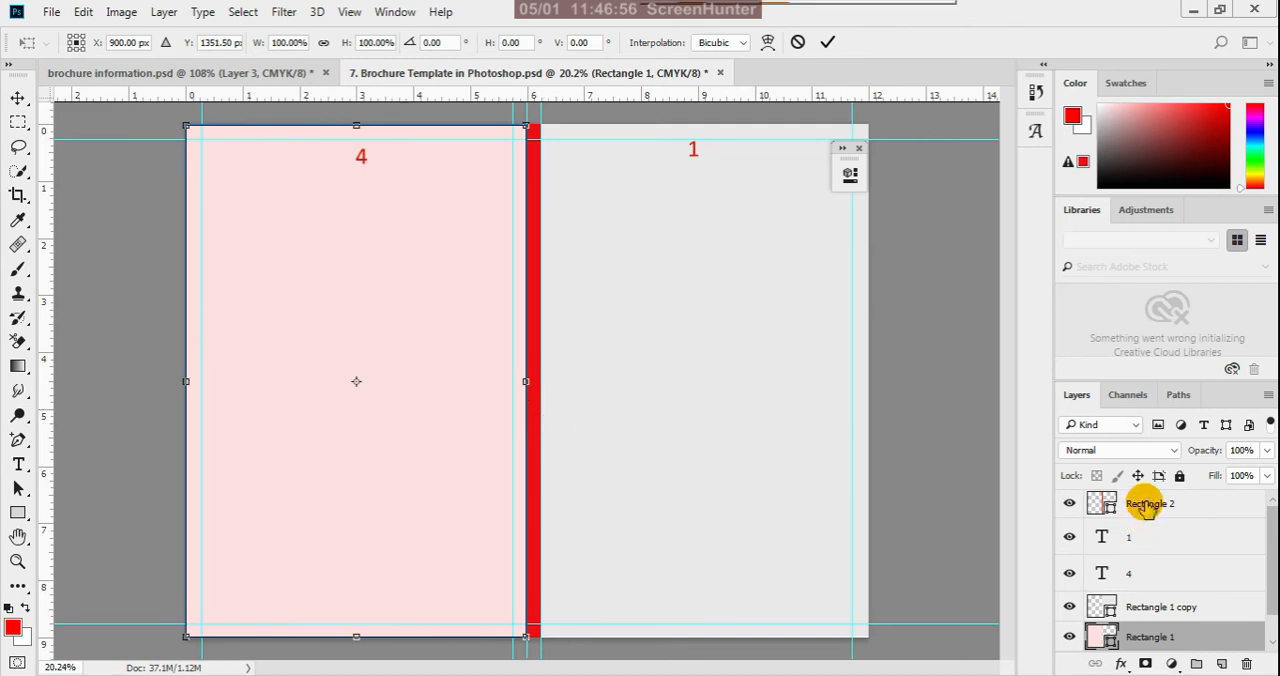
left_click(800, 44)
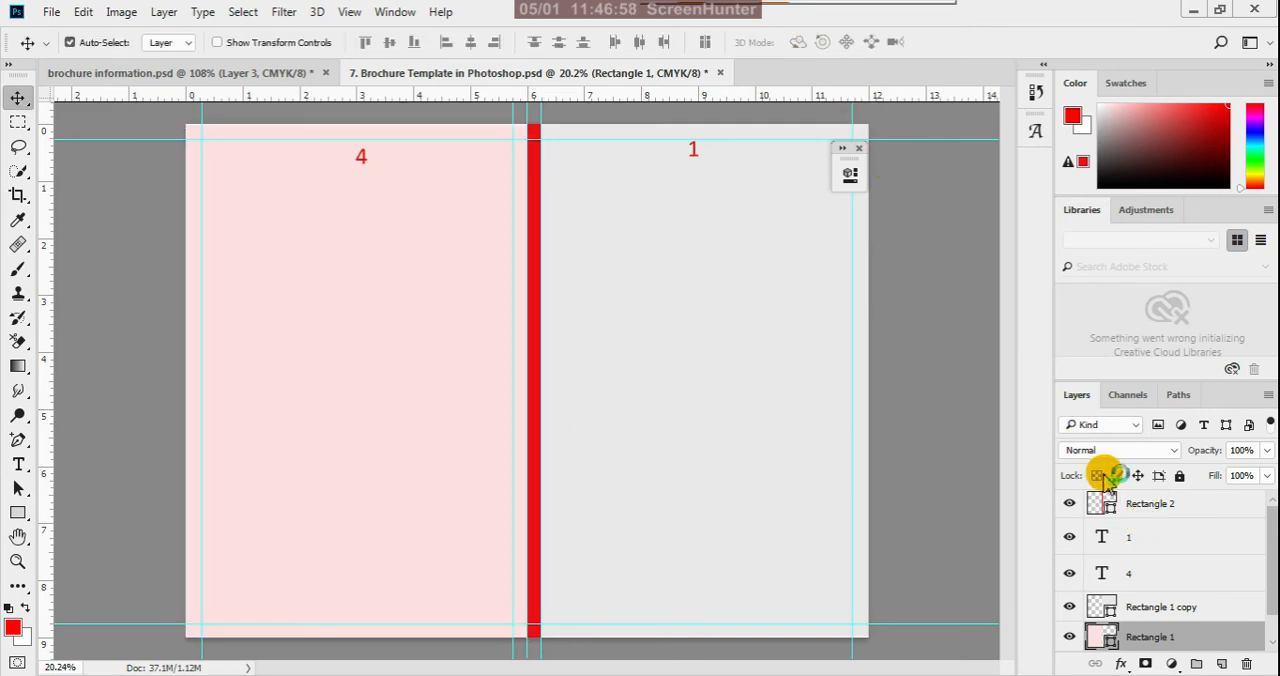
- Free-transform the red center rectangle into a hairline strip, reducing its width to about 1.32% at full height
left_click(1130, 508)
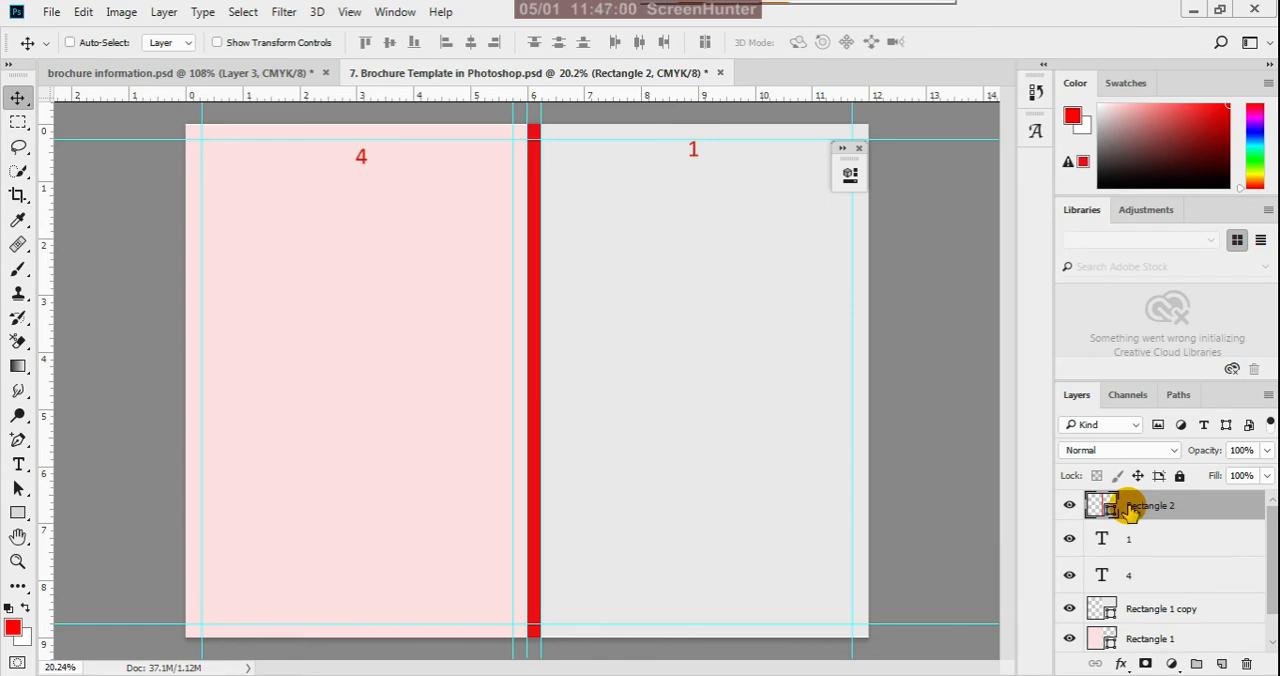
key("ctrl+t")
scroll(514, 354, "up", 3)
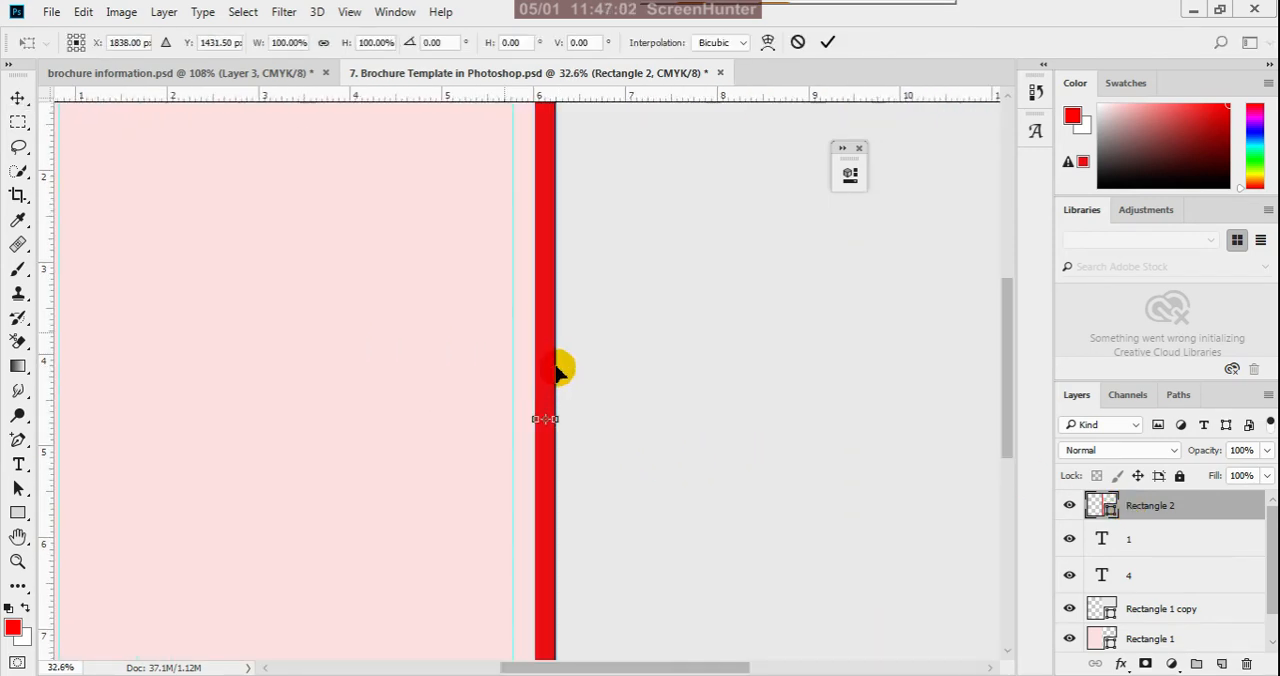
scroll(557, 370, "up", 5)
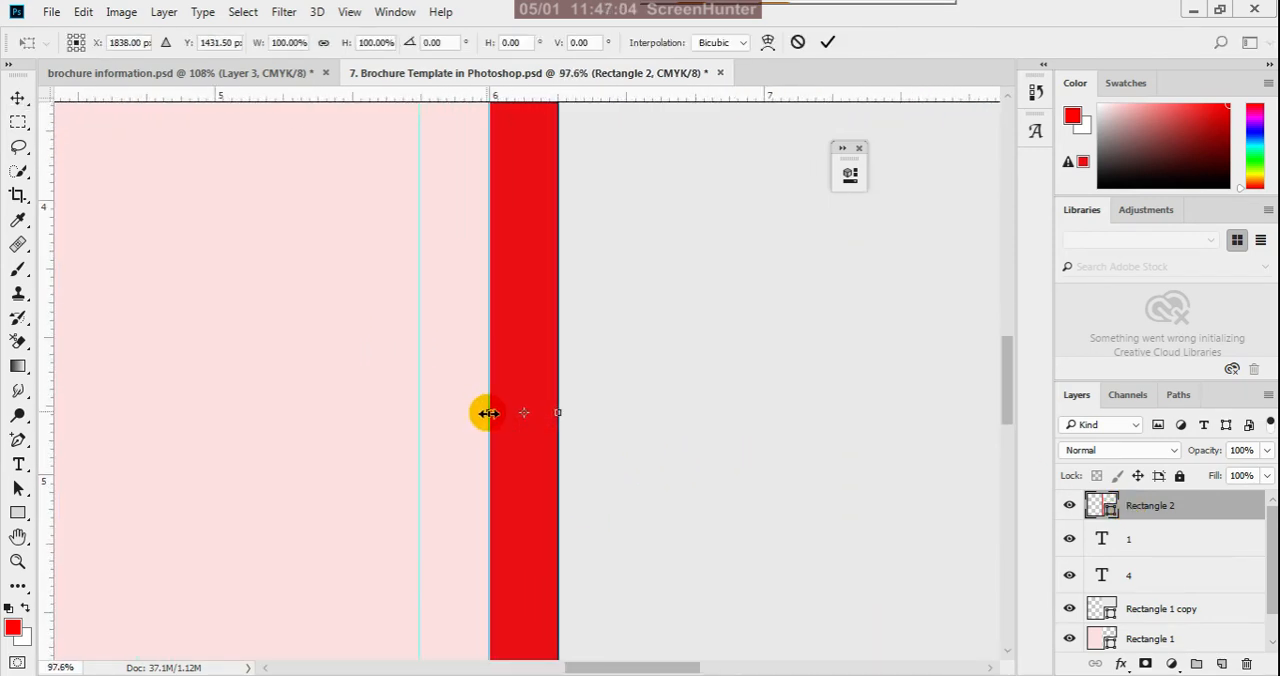
left_click_drag(487, 413, 527, 423)
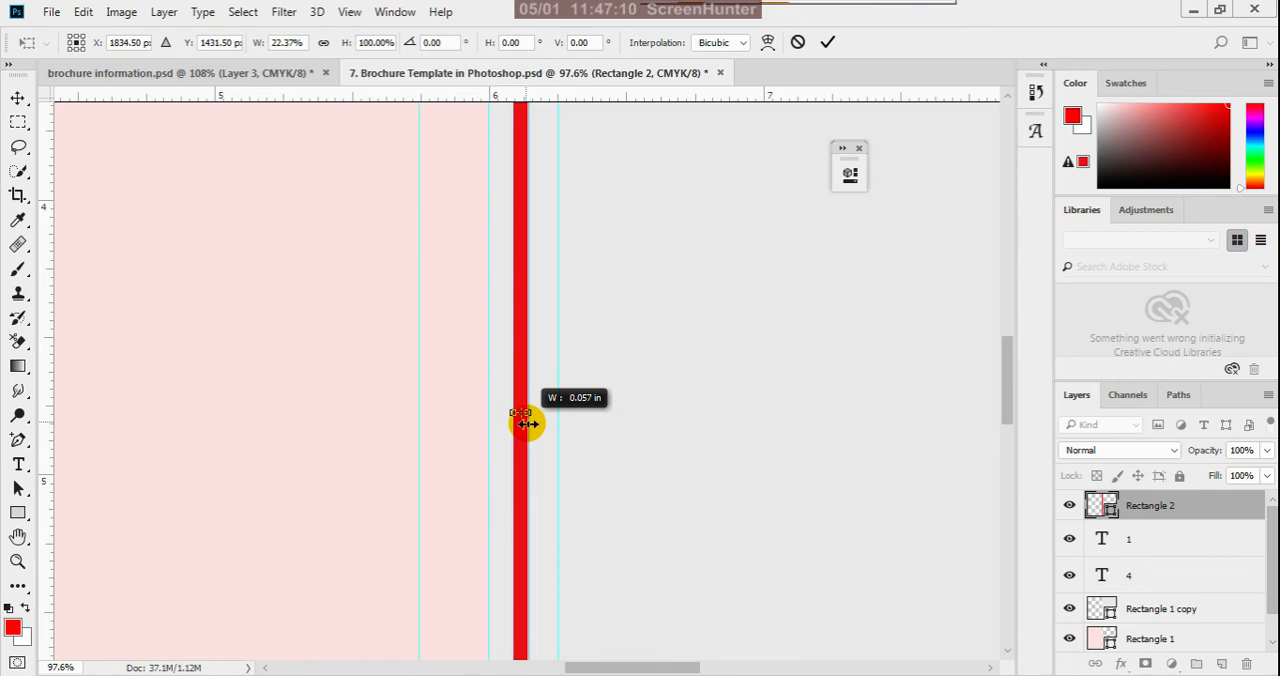
scroll(530, 421, "up", 6)
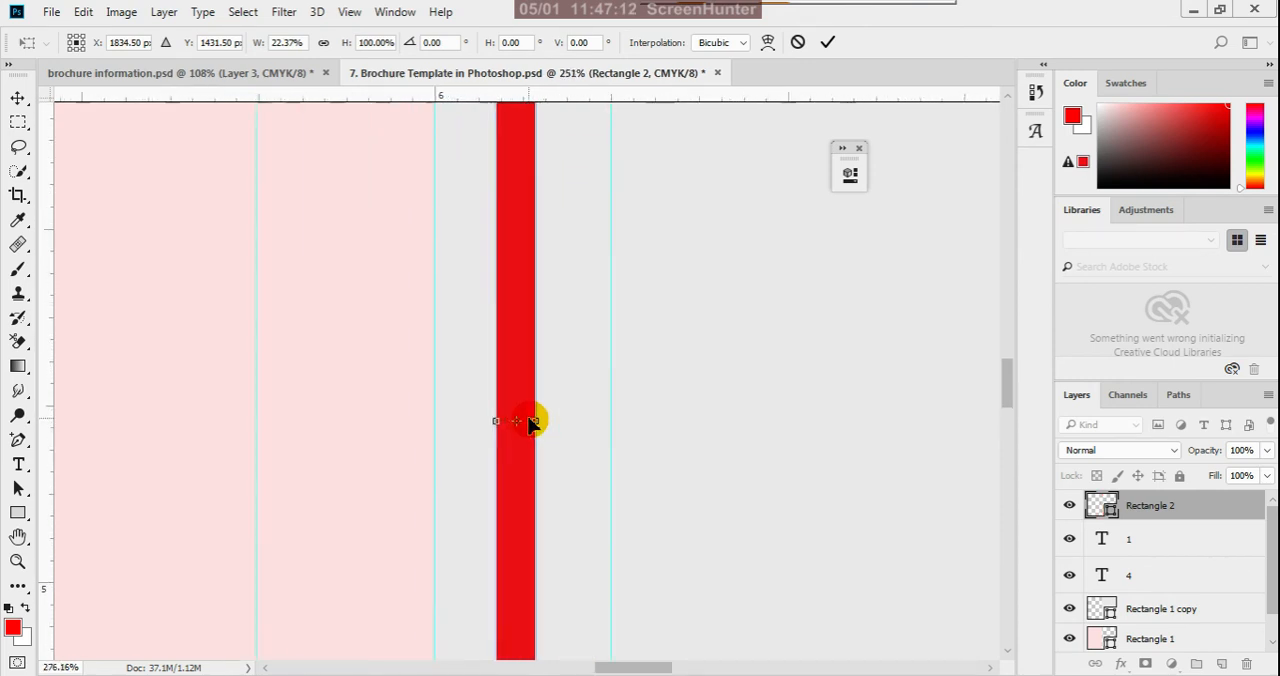
left_click_drag(490, 425, 512, 436)
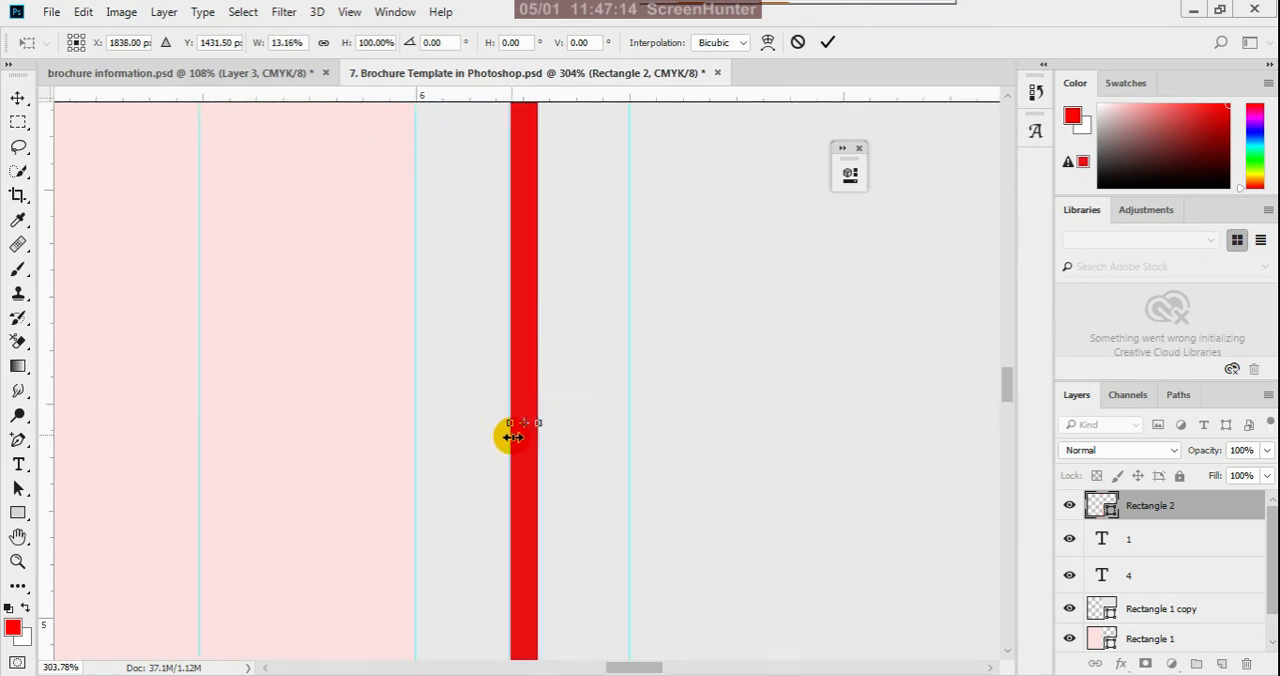
scroll(537, 425, "up", 2)
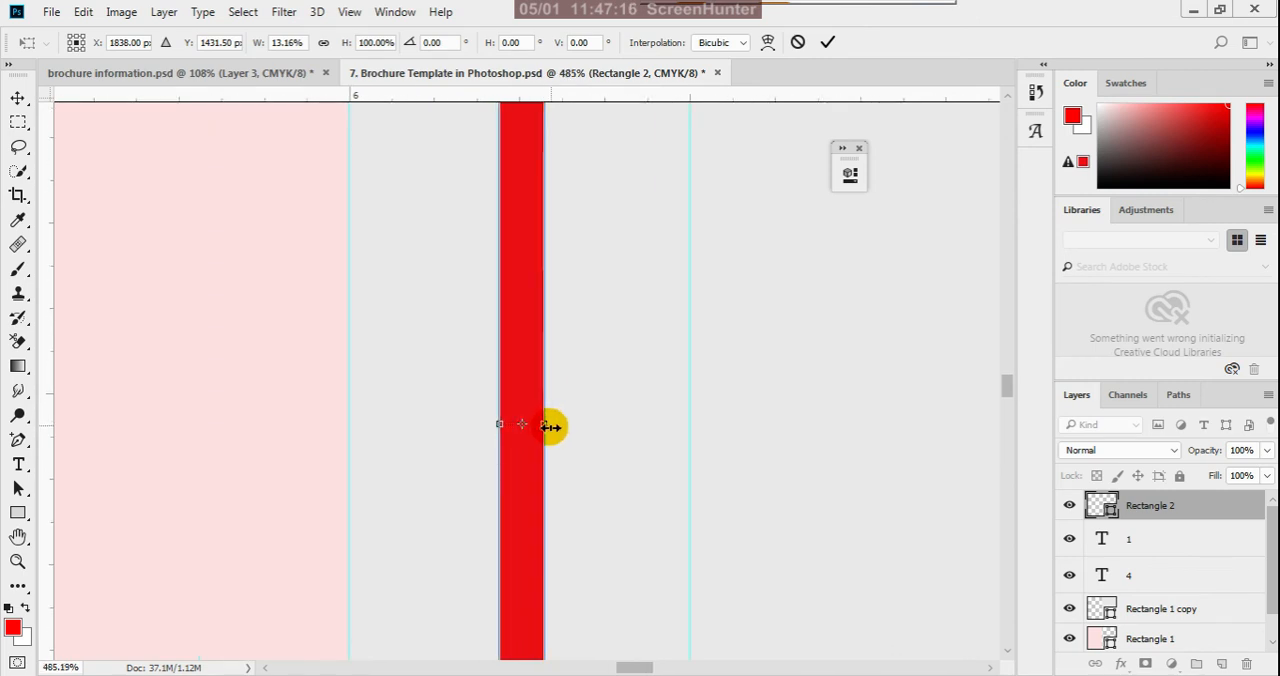
left_click_drag(550, 426, 509, 440)
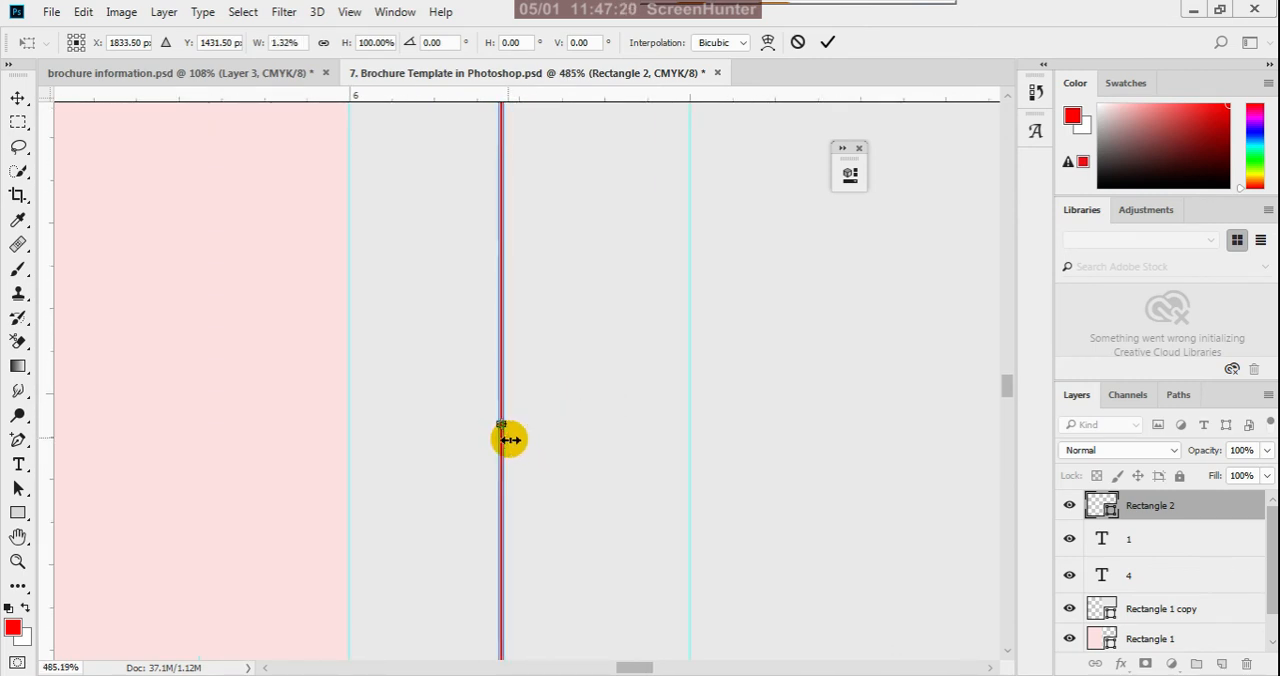
left_click(827, 42)
- Move the thin red strip onto the center fold guide, where the pink and gray panels meet
scroll(580, 395, "down", 2)
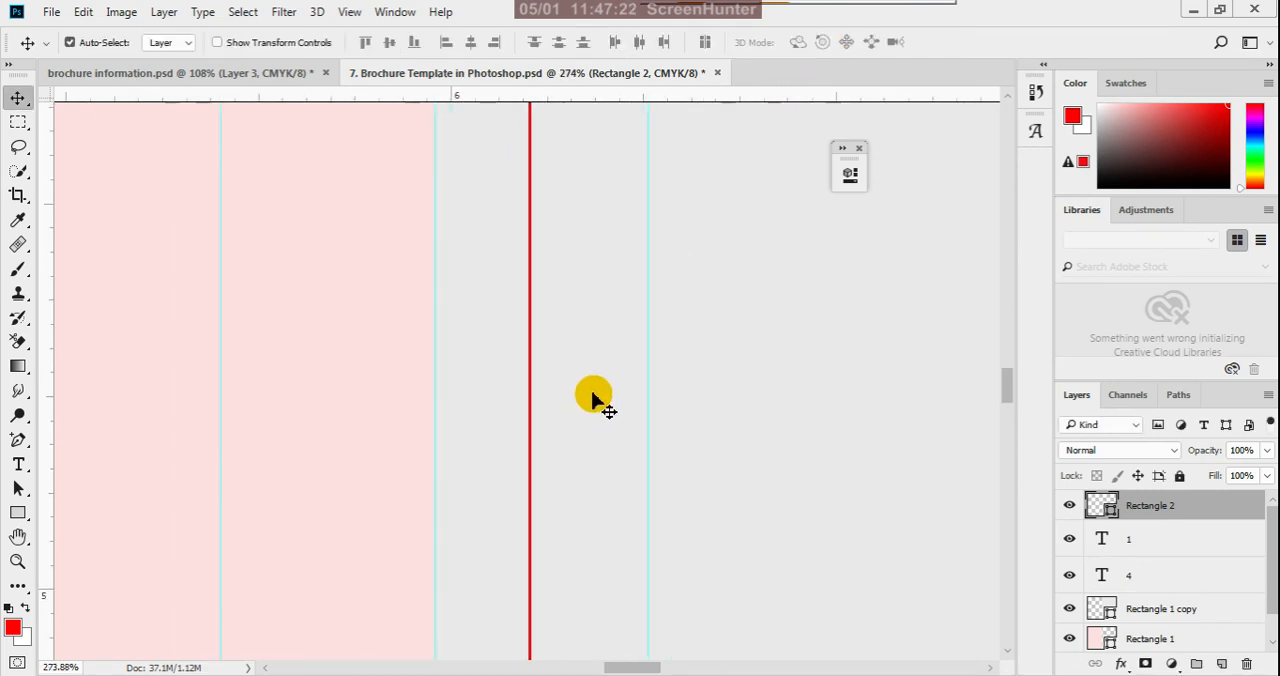
scroll(592, 395, "down", 3)
left_click_drag(567, 405, 526, 412)
scroll(540, 399, "down", 1)
scroll(540, 400, "down", 7)
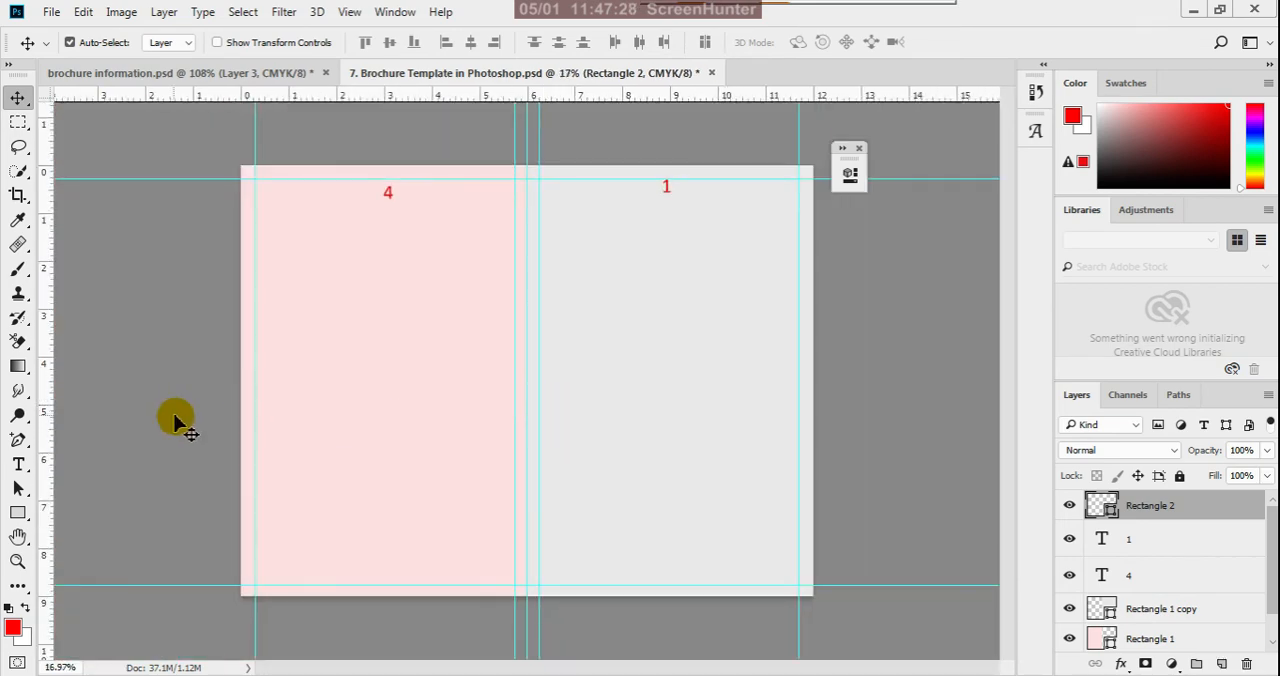
- Widen the red fold strip to 200% of its width, extending it into the gray panel from the center guide
scroll(491, 400, "up", 3)
scroll(535, 403, "up", 8)
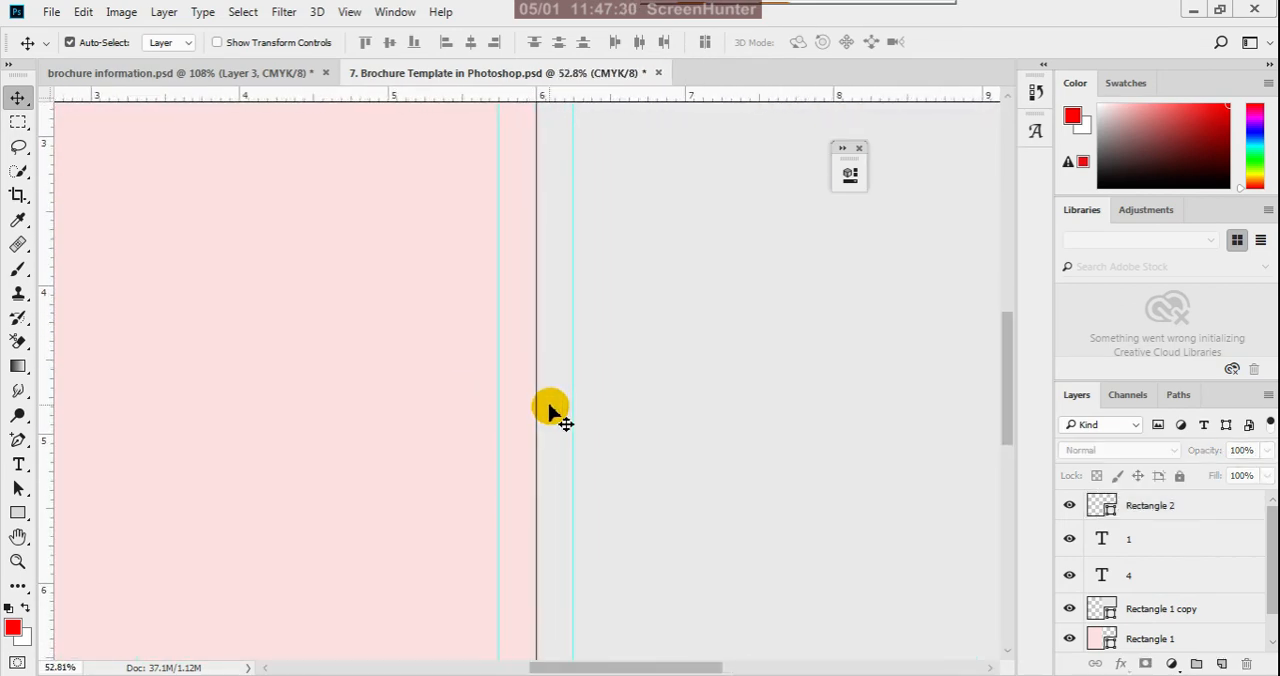
scroll(540, 403, "up", 4)
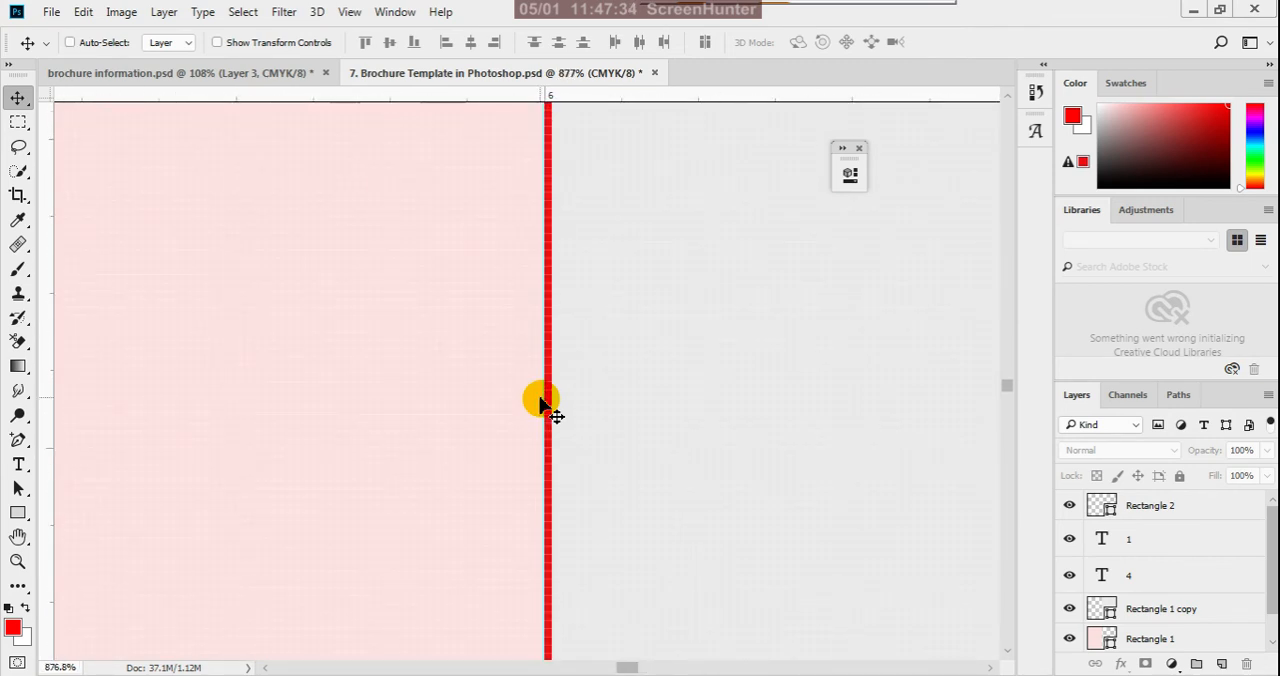
left_click(1220, 505)
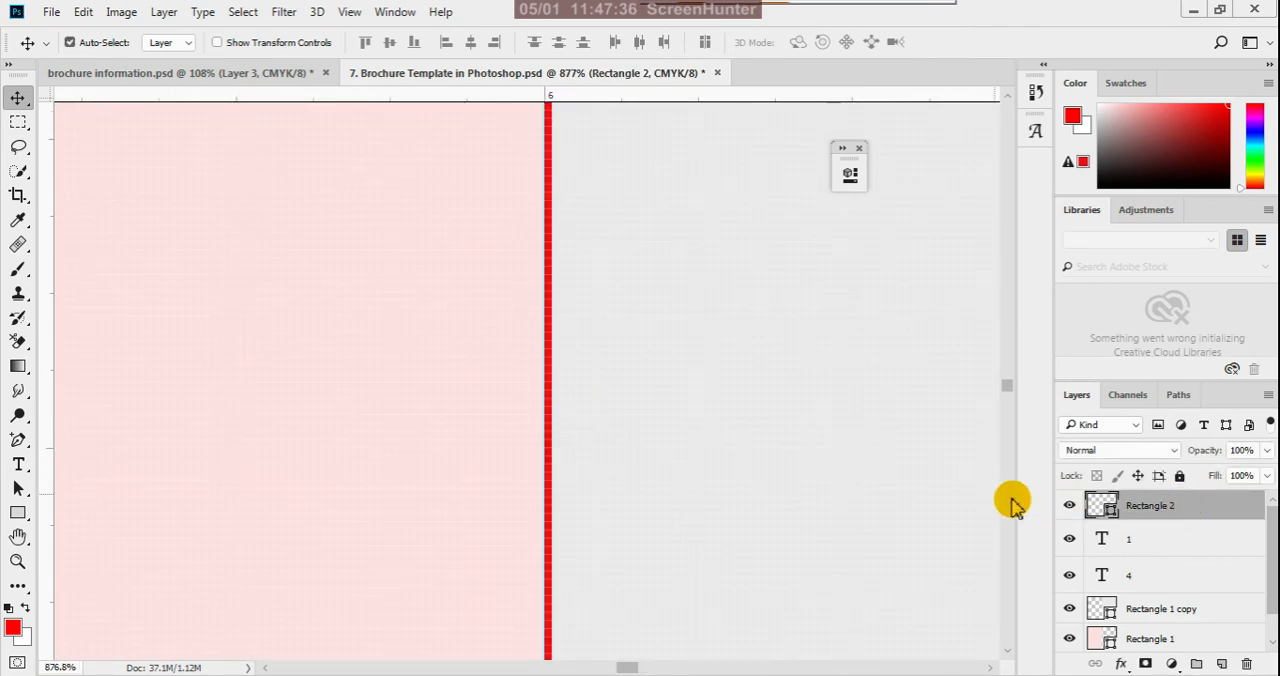
key("ctrl+t")
scroll(573, 568, "up", 1)
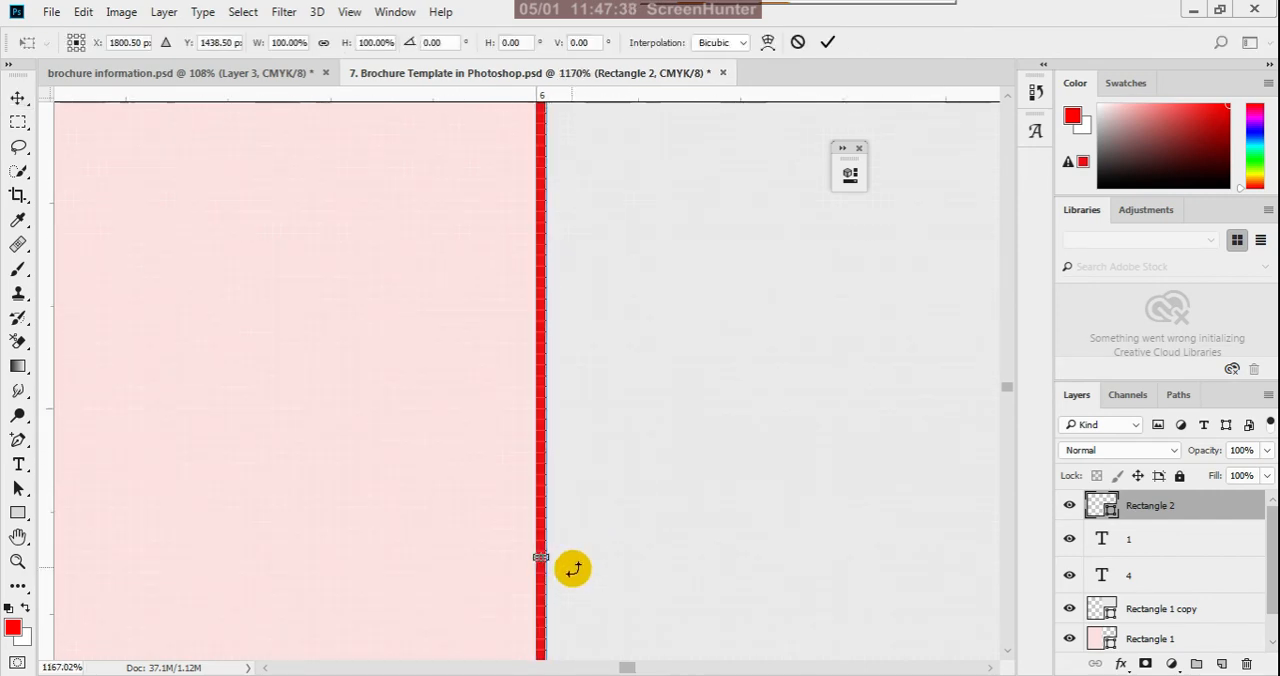
left_click_drag(548, 558, 560, 562)
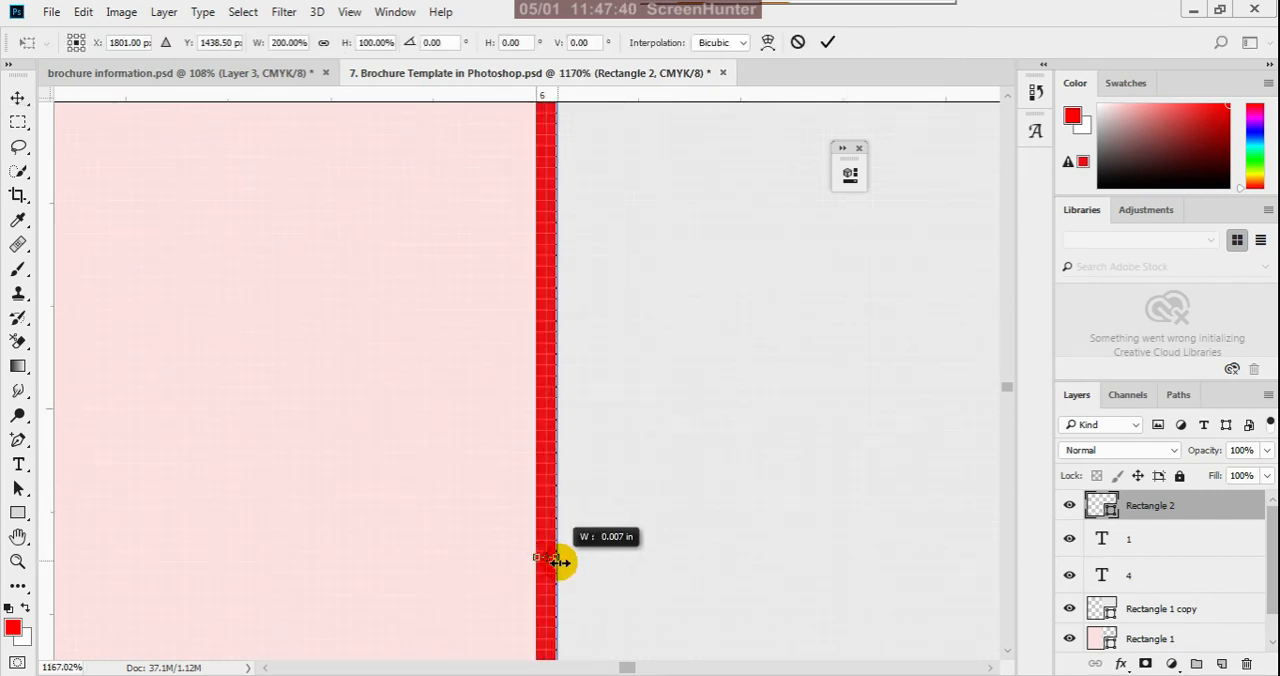
left_click(827, 43)
scroll(594, 422, "down", 3)
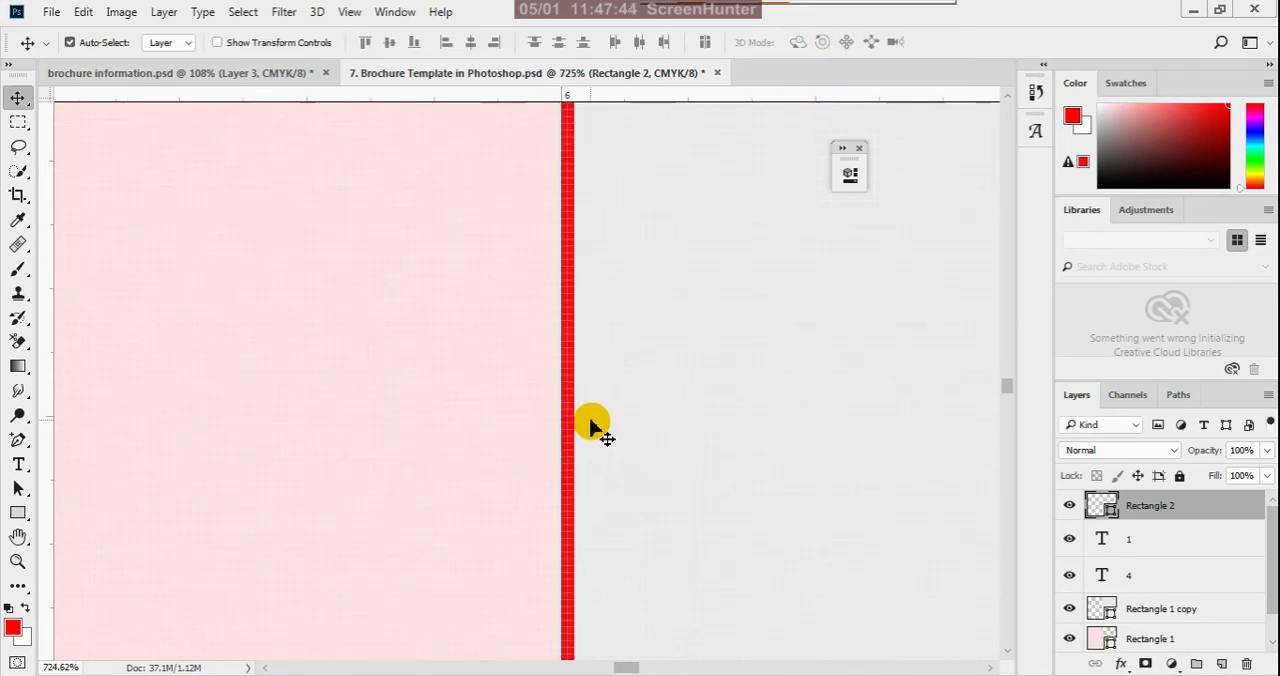
scroll(565, 438, "down", 5)
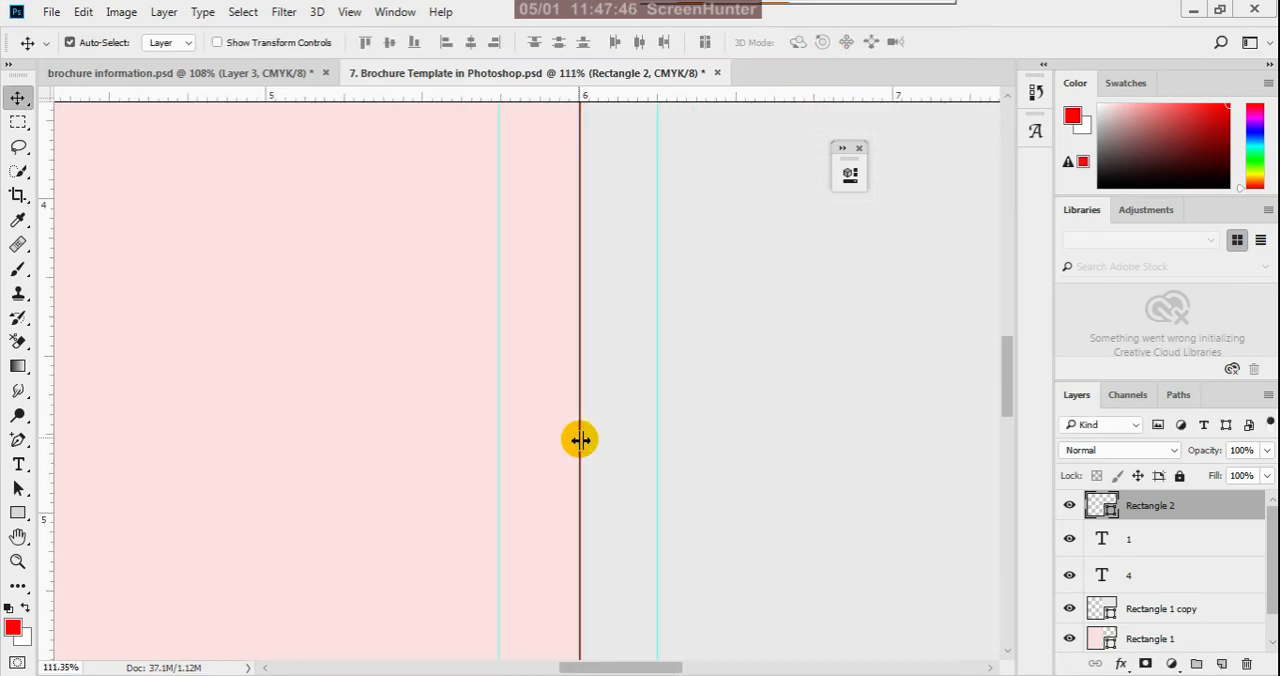
scroll(579, 436, "down", 4)
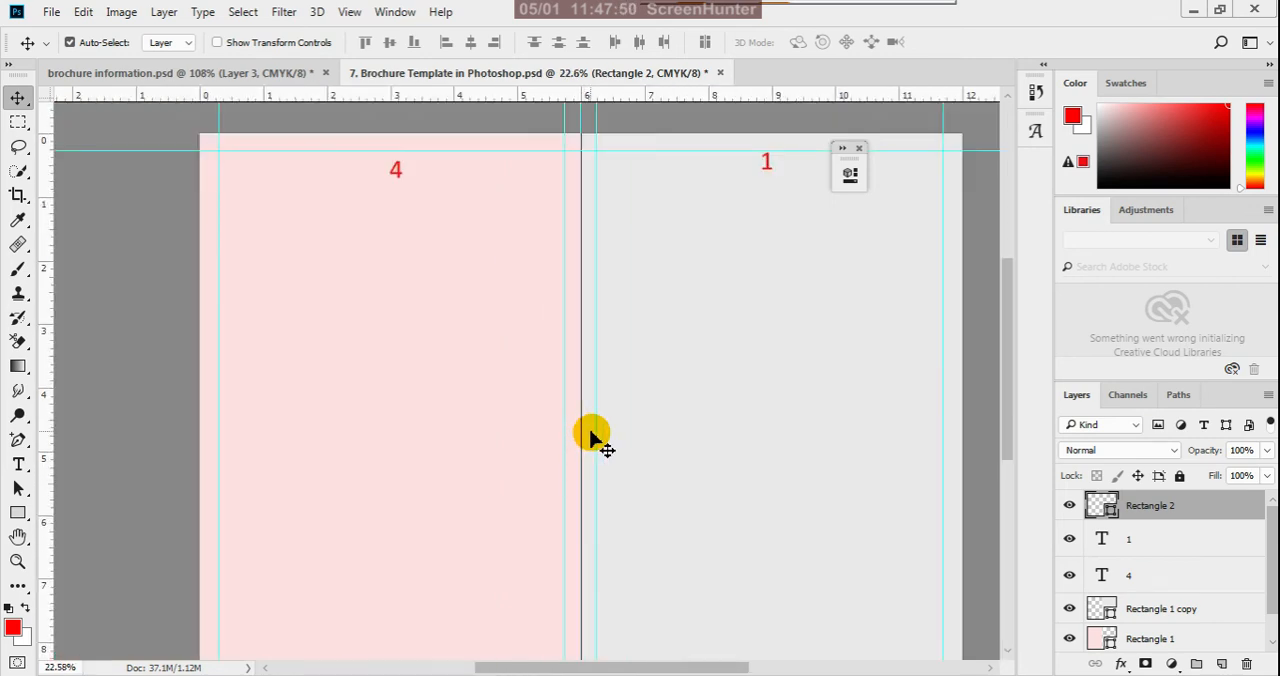
- Widen the fold strip to 200% again, extending it into the pink panel so it is centered on the fold guide
scroll(590, 438, "up", 2)
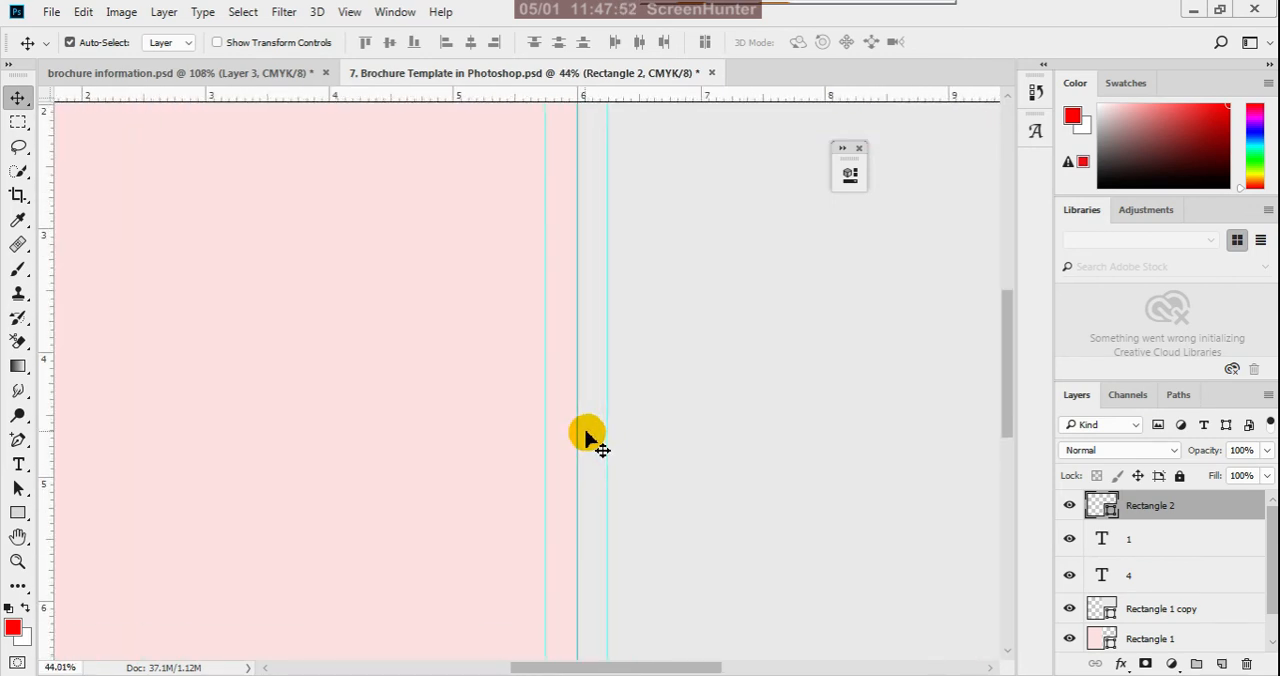
scroll(586, 434, "up", 8)
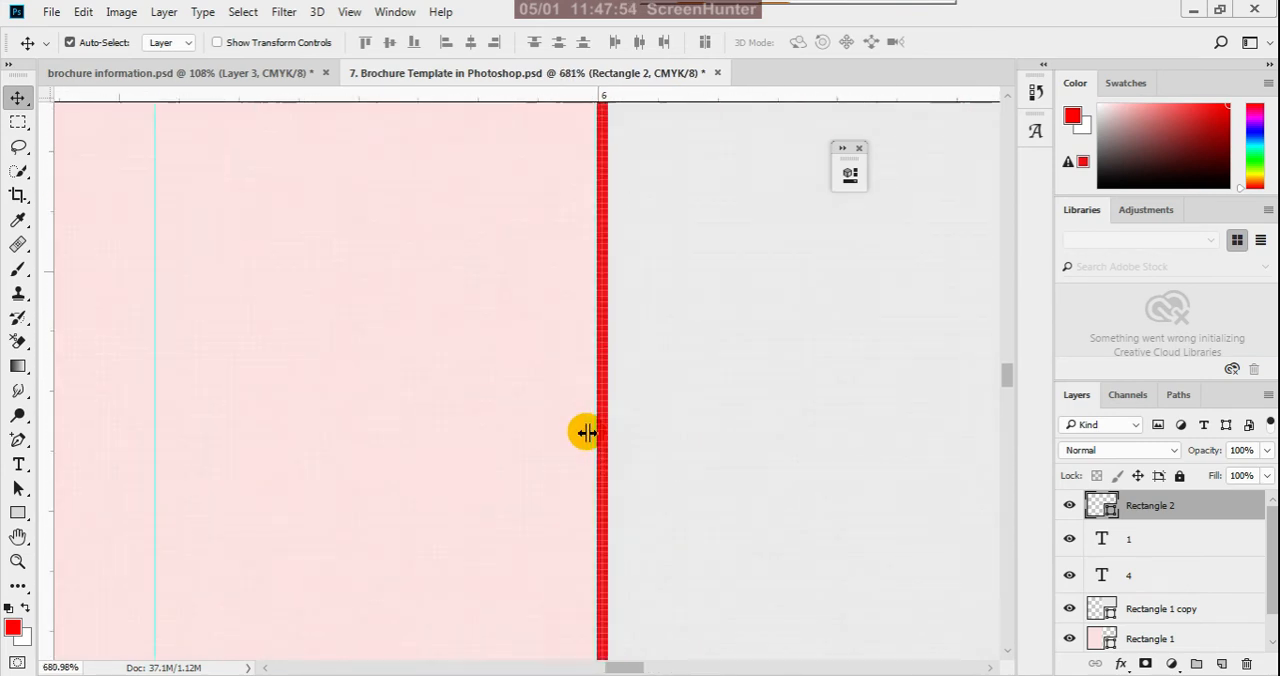
scroll(586, 432, "up", 1)
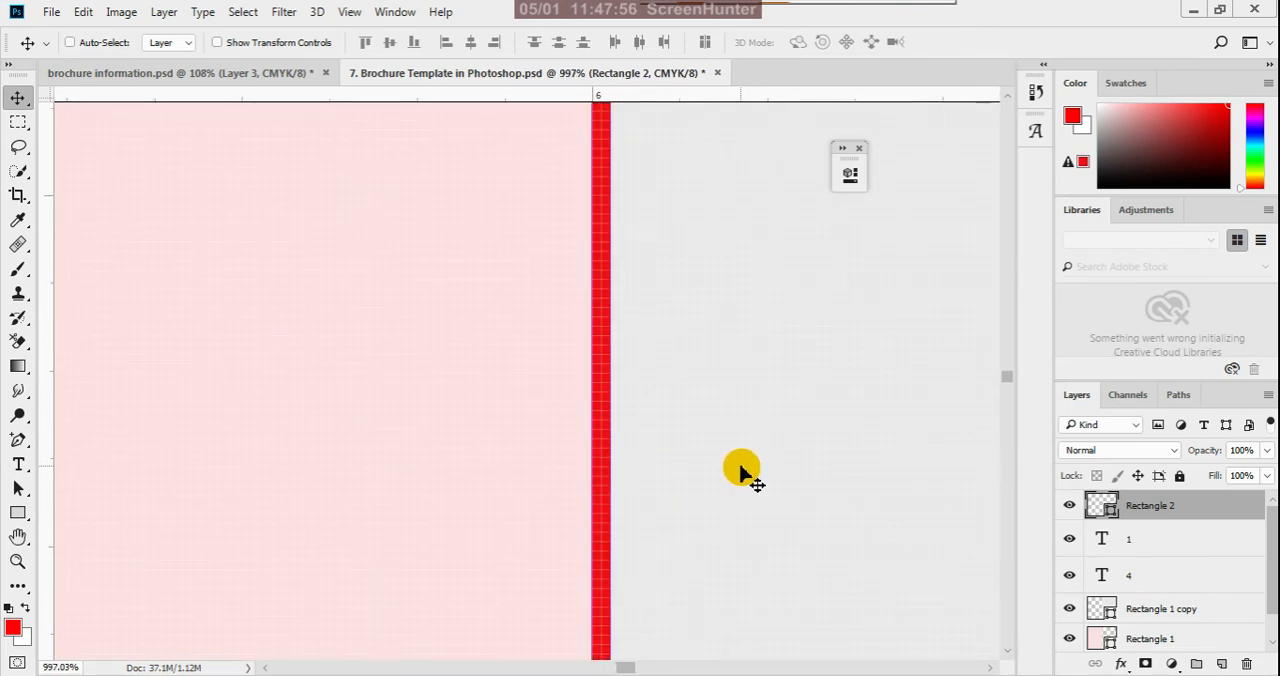
key("ctrl+t")
scroll(630, 460, "down", 2)
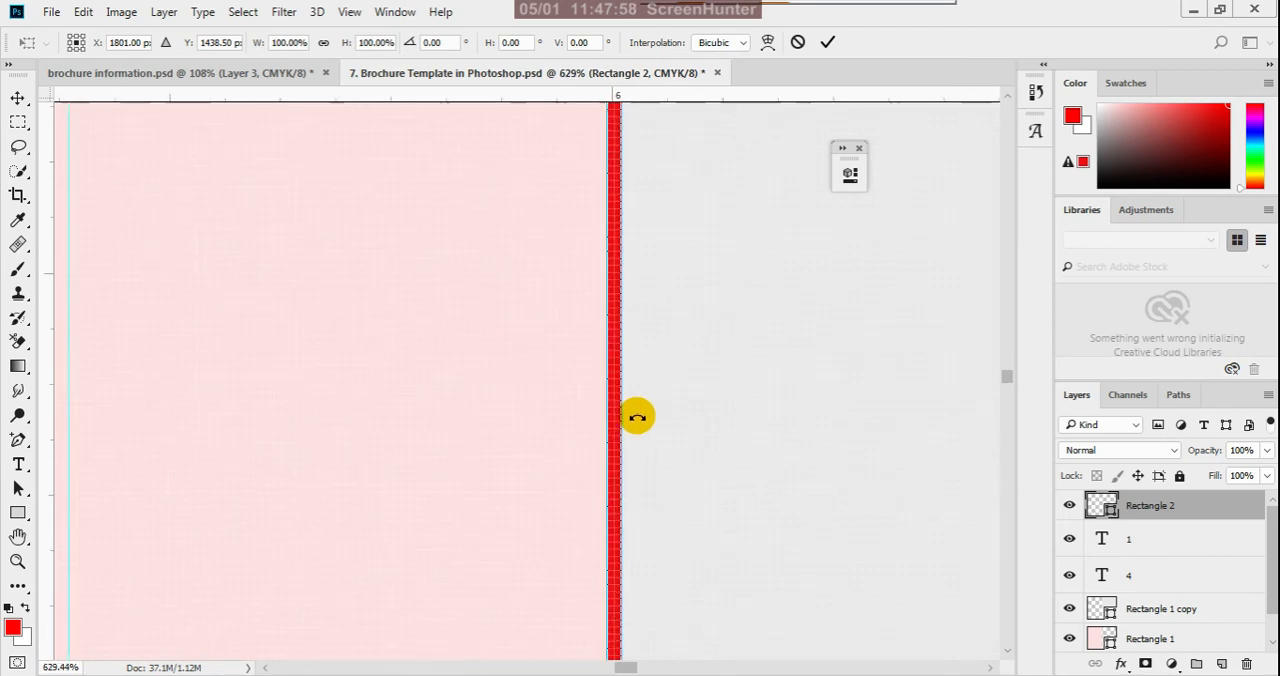
scroll(637, 416, "down", 2)
scroll(597, 650, "up", 2)
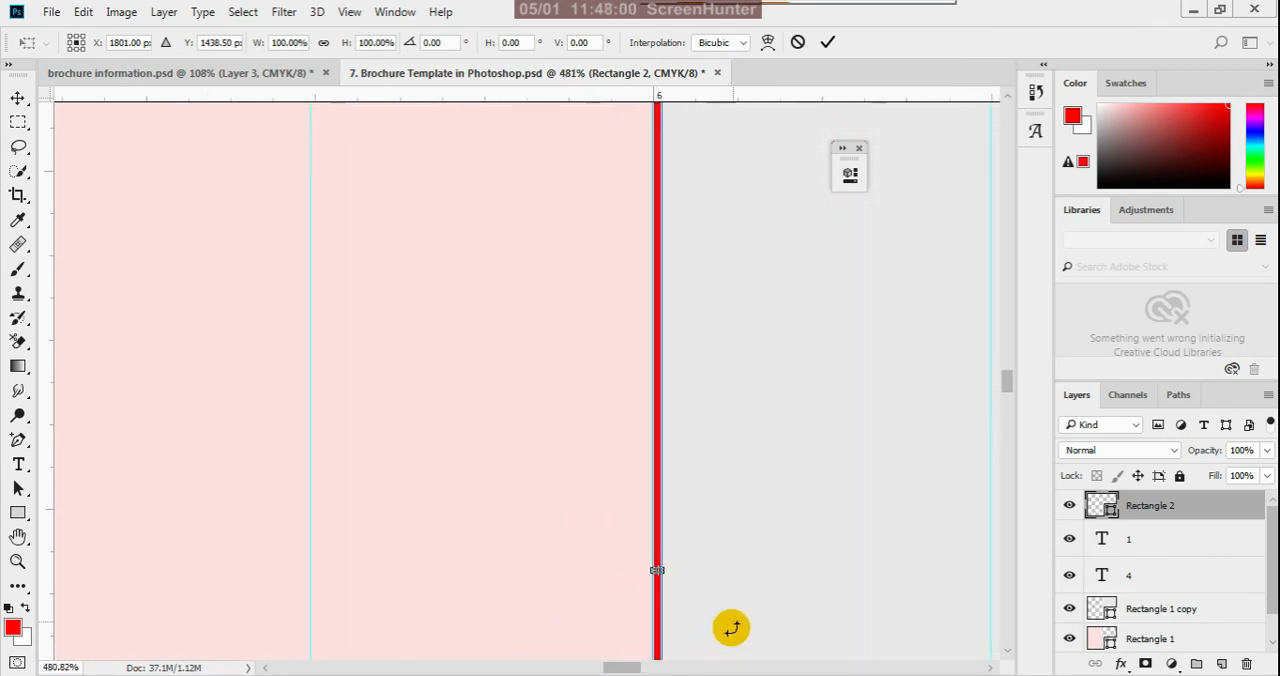
scroll(609, 563, "up", 4)
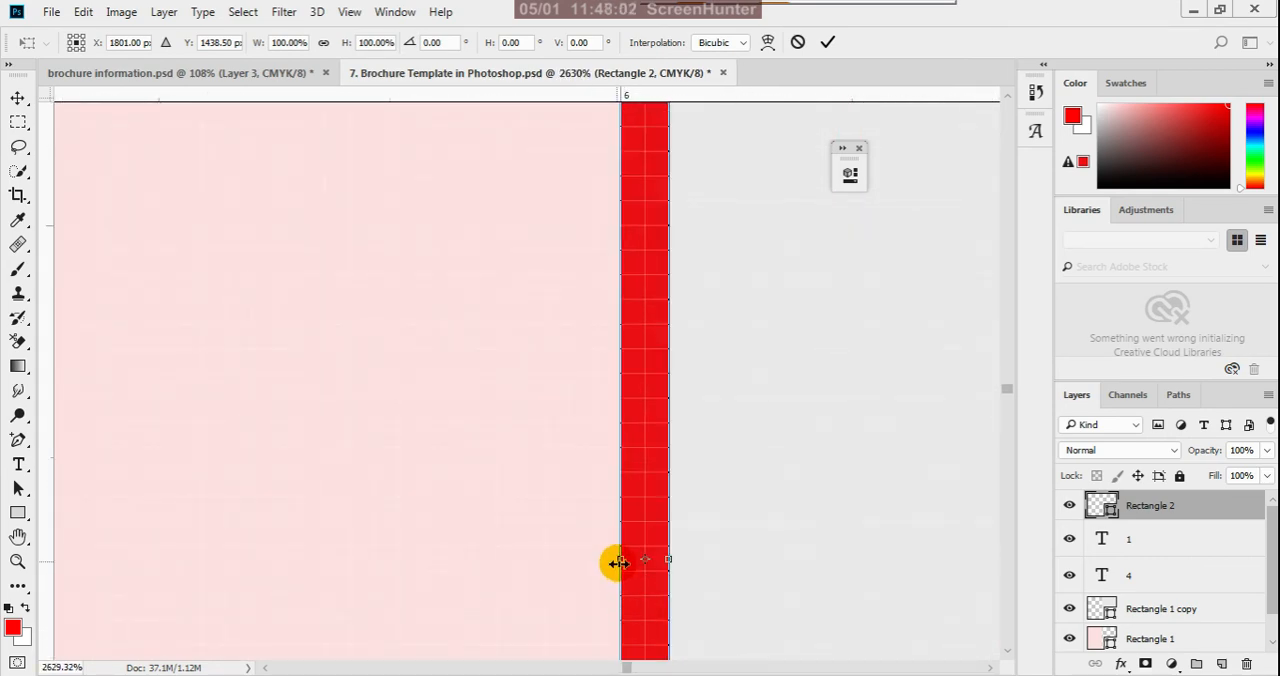
left_click_drag(620, 561, 569, 569)
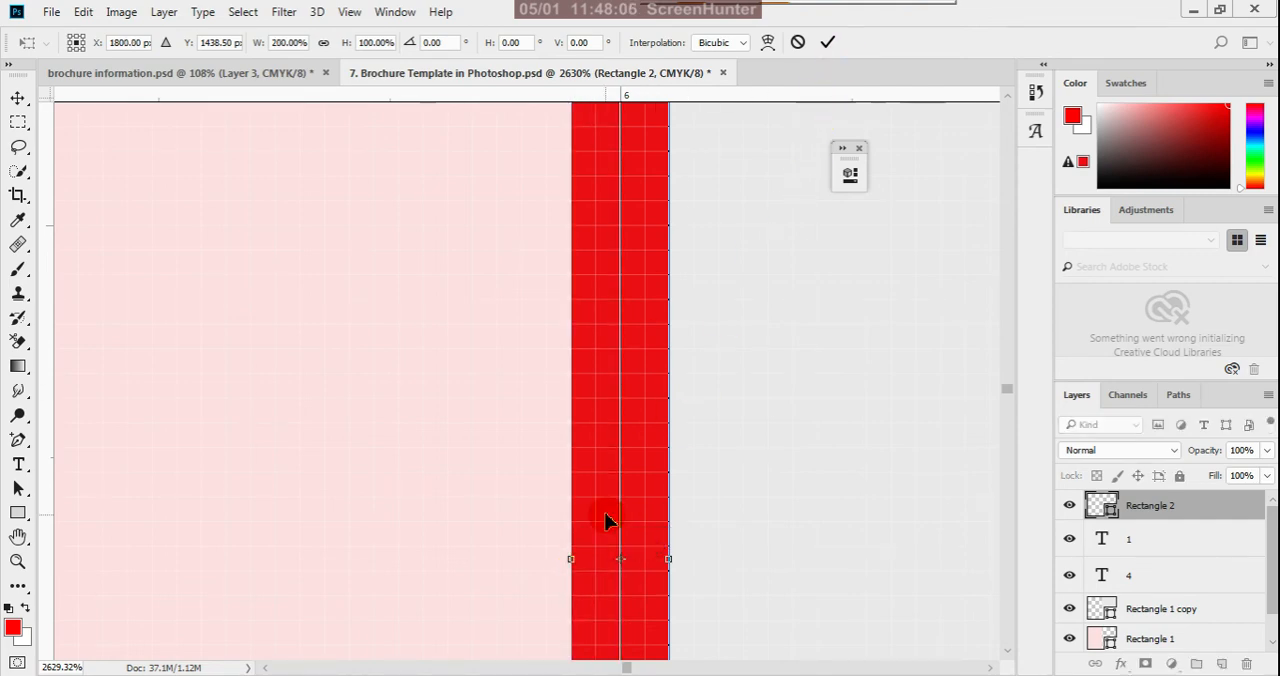
left_click_drag(669, 560, 662, 565)
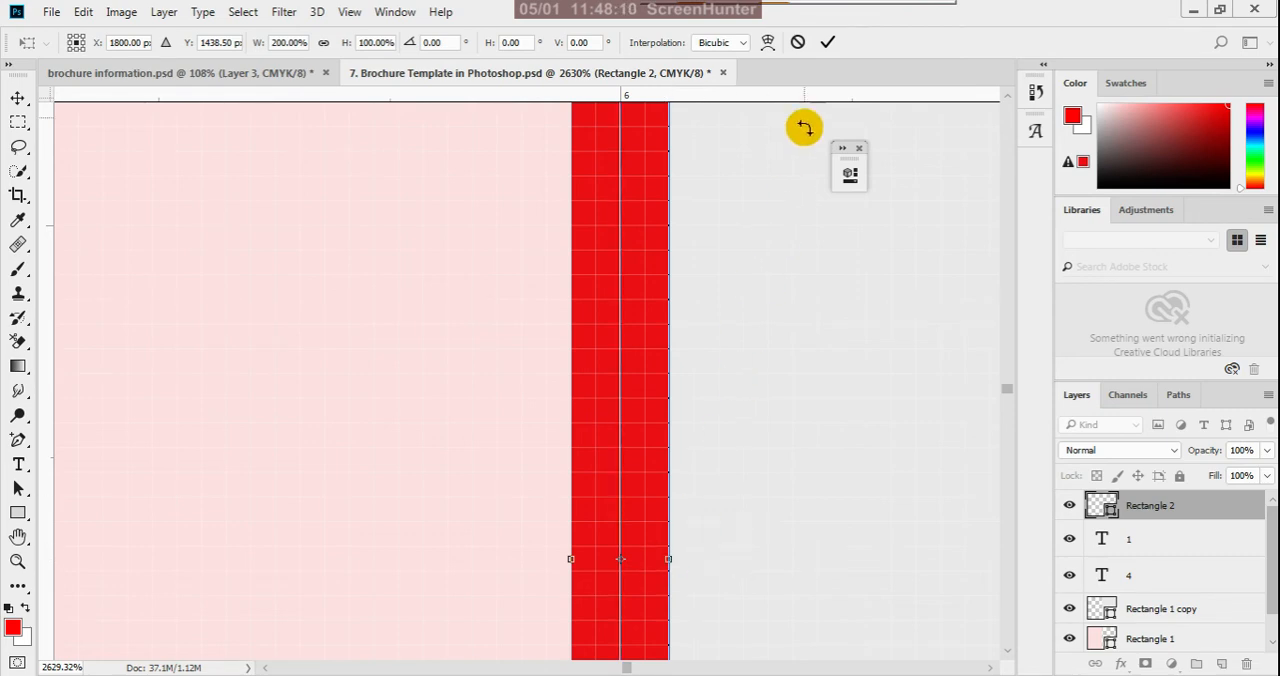
left_click(827, 42)
- Examine the fold line across the whole brochure page and deselect all layers
scroll(585, 392, "down", 2)
scroll(586, 398, "down", 10)
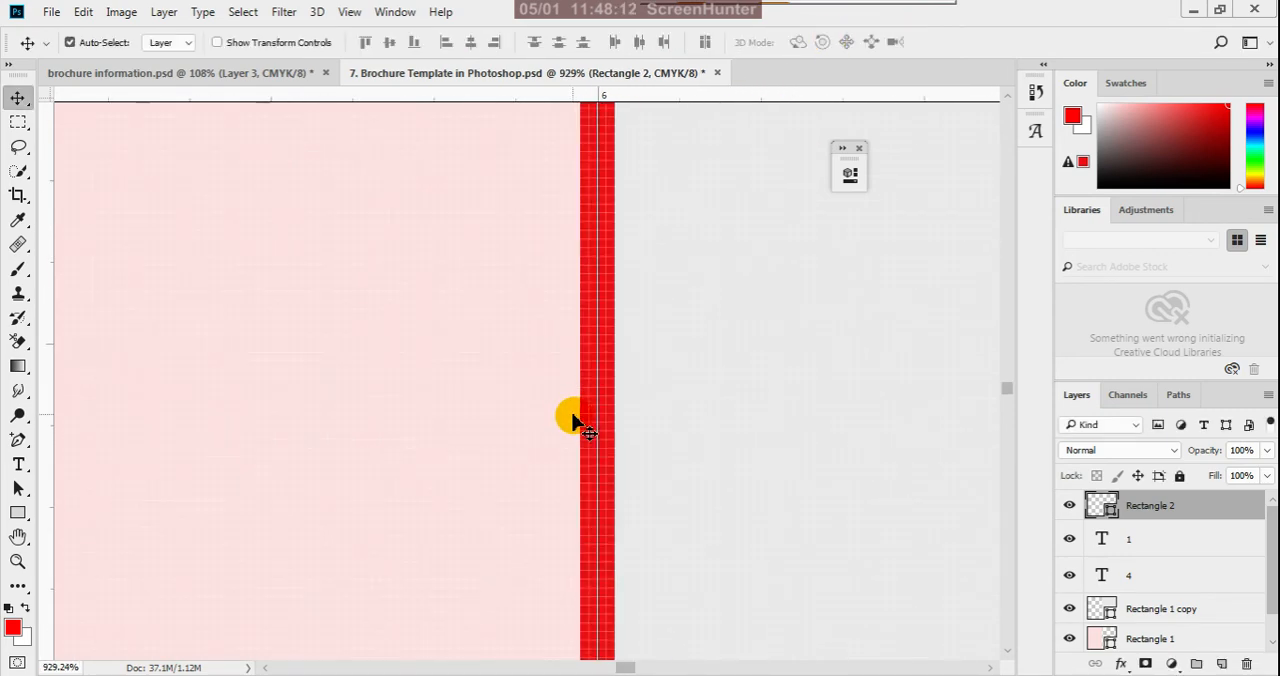
scroll(600, 470, "down", 7)
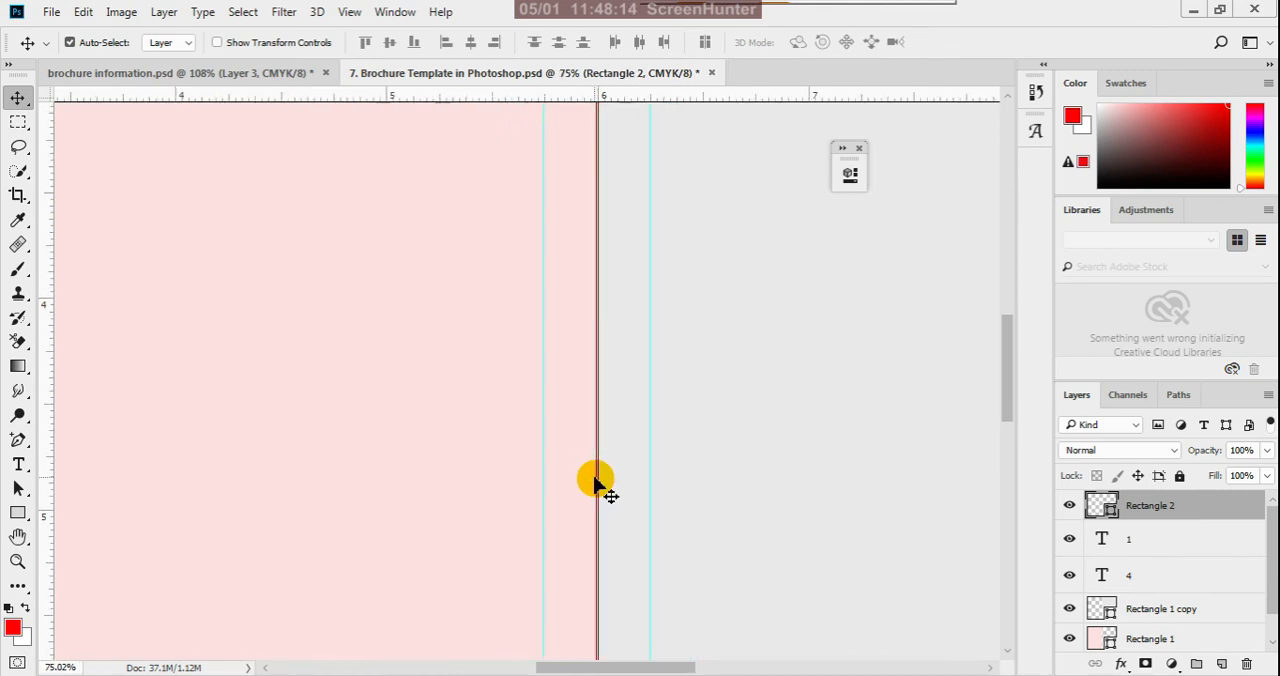
left_click(650, 435)
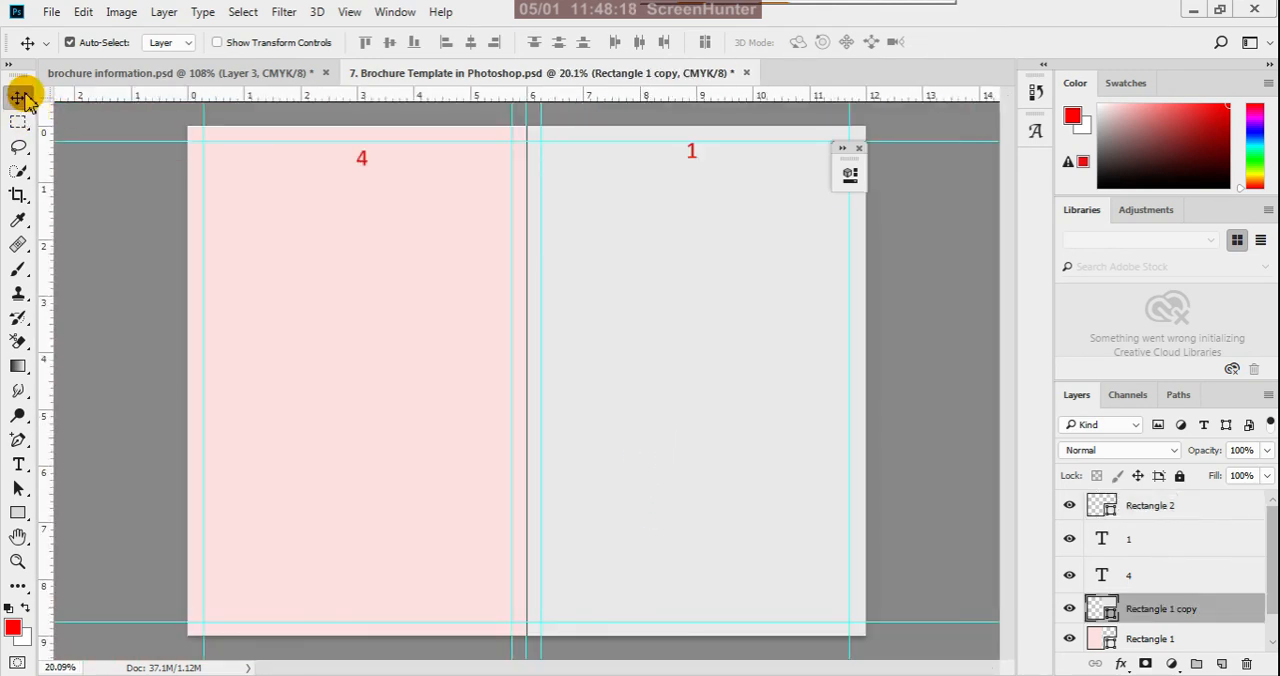
left_click(130, 356)
scroll(598, 402, "down", 2)
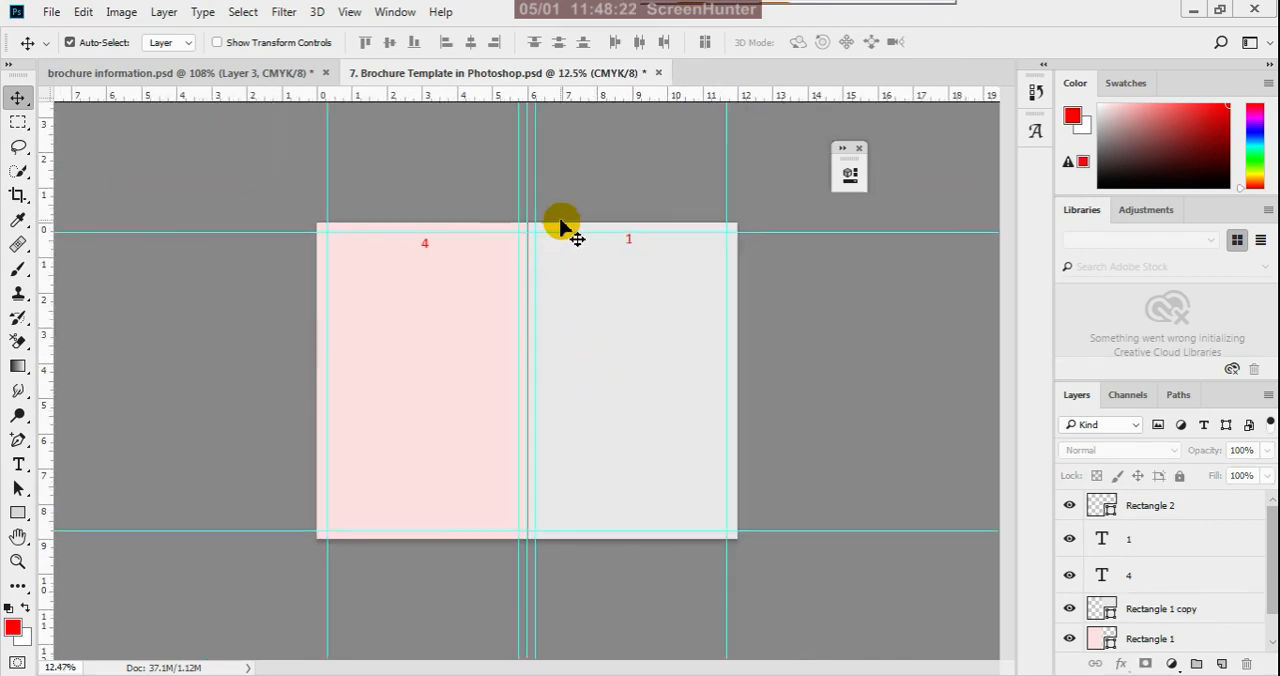
- Widen the red fold strip on the center guide to 250% of its width and deselect it
left_click(1195, 510)
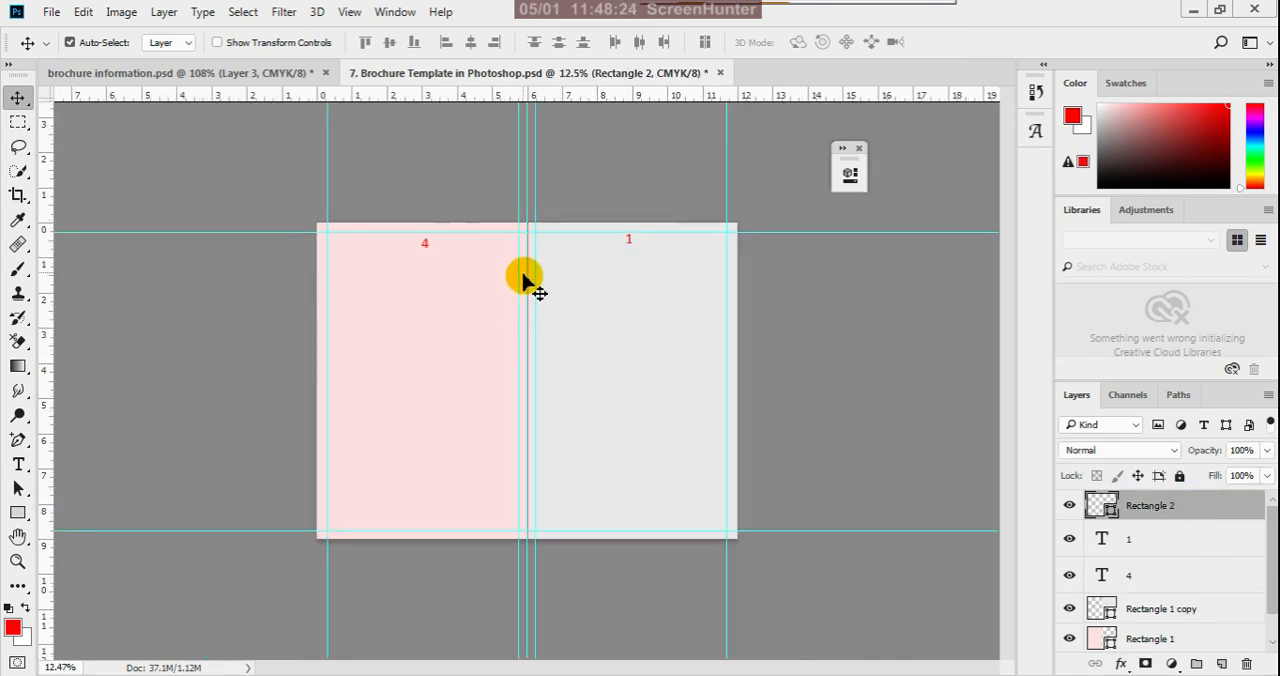
scroll(520, 320, "up", 3)
scroll(536, 407, "down", 3)
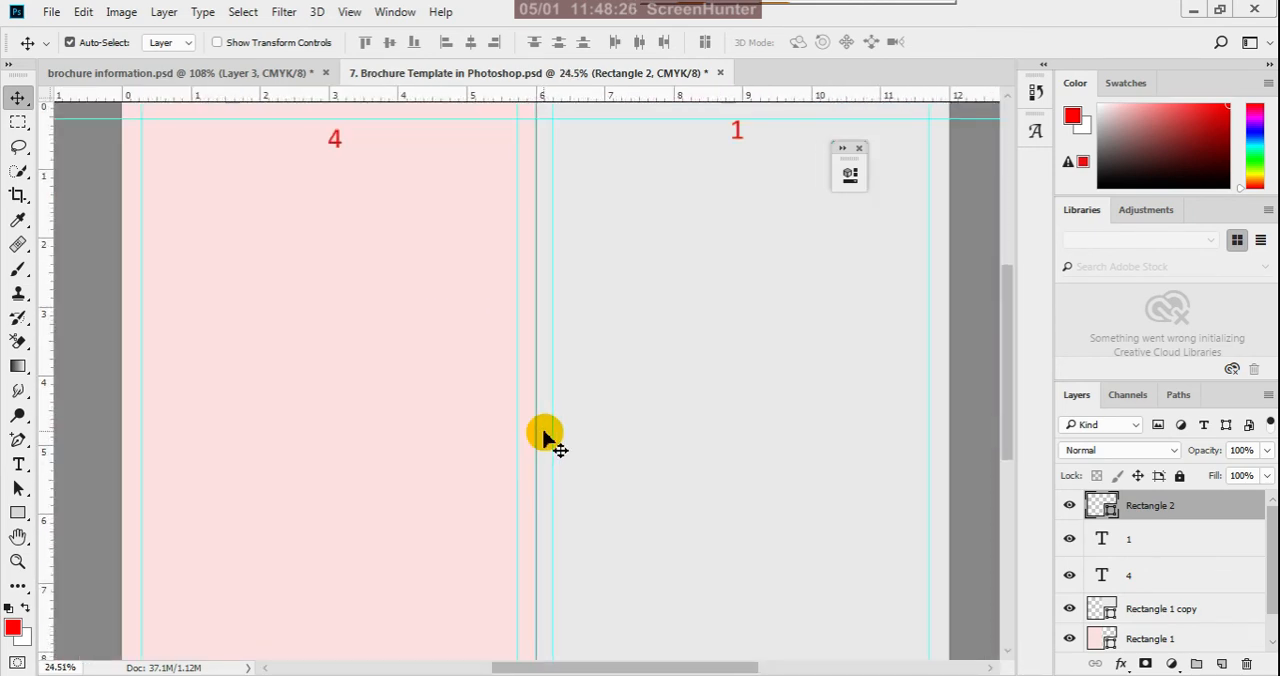
scroll(551, 378, "up", 4)
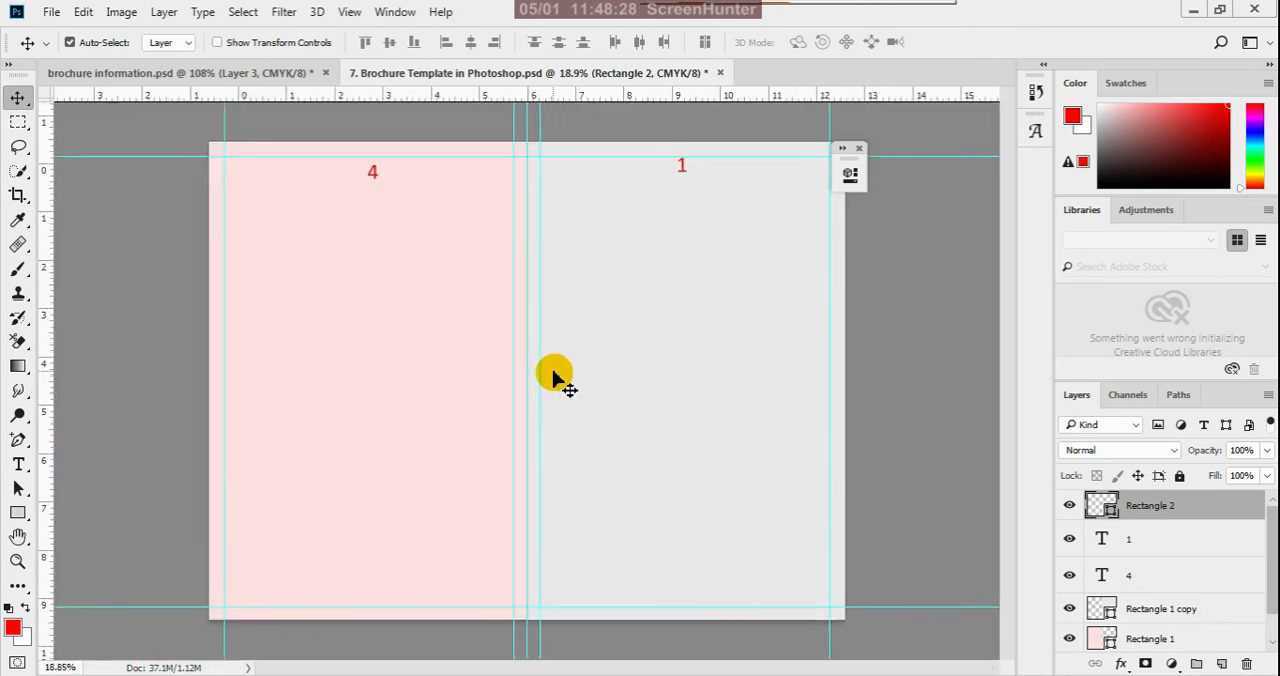
scroll(537, 426, "up", 5)
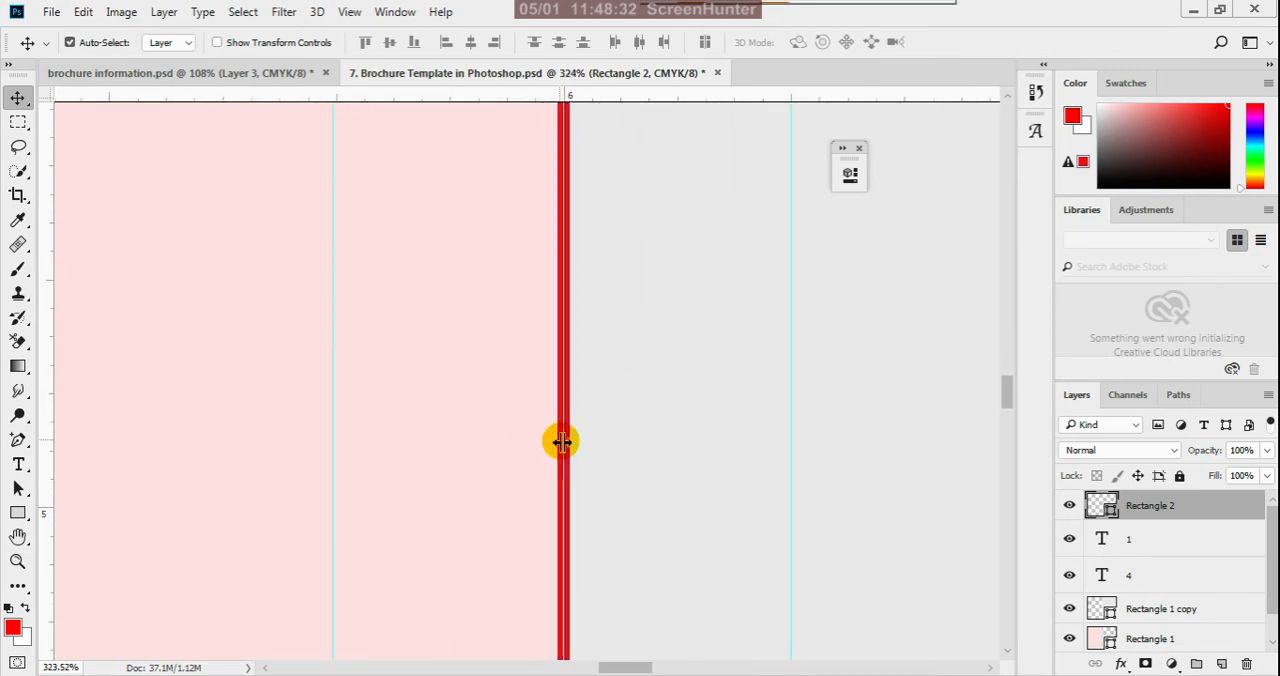
key("ctrl+t")
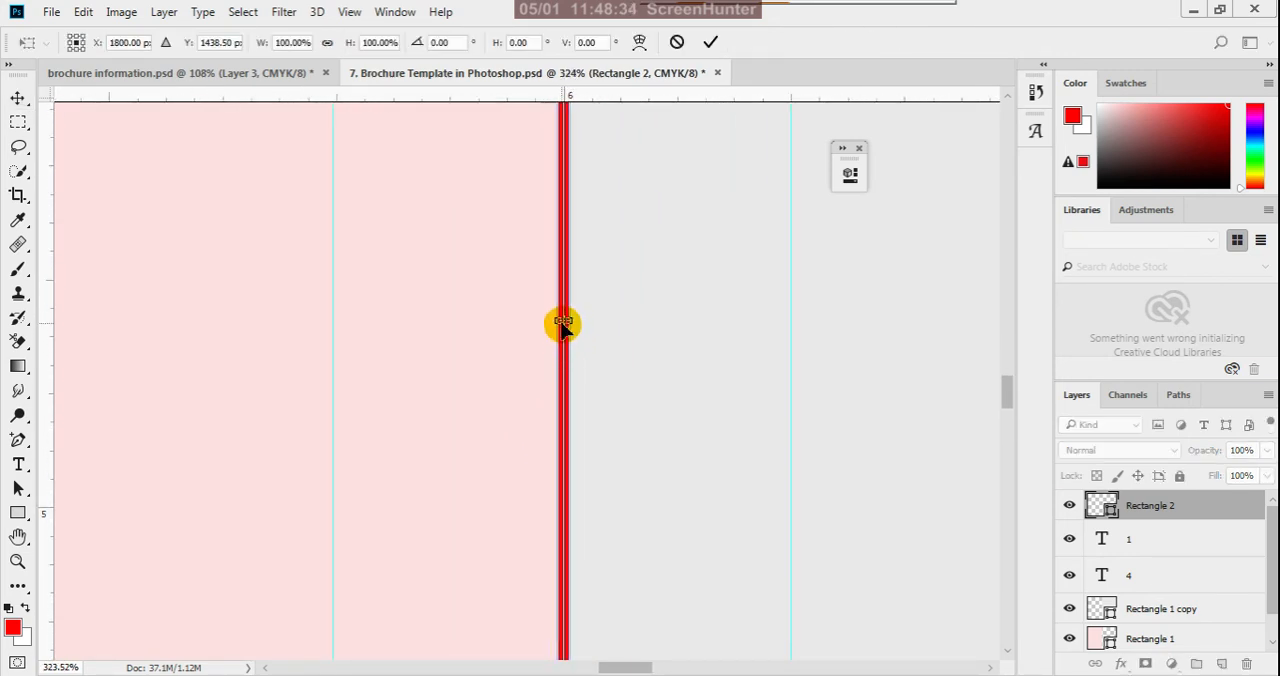
mouse_move(556, 321)
left_mouse_down()
mouse_move(580, 323)
mouse_move(545, 325)
left_mouse_up()
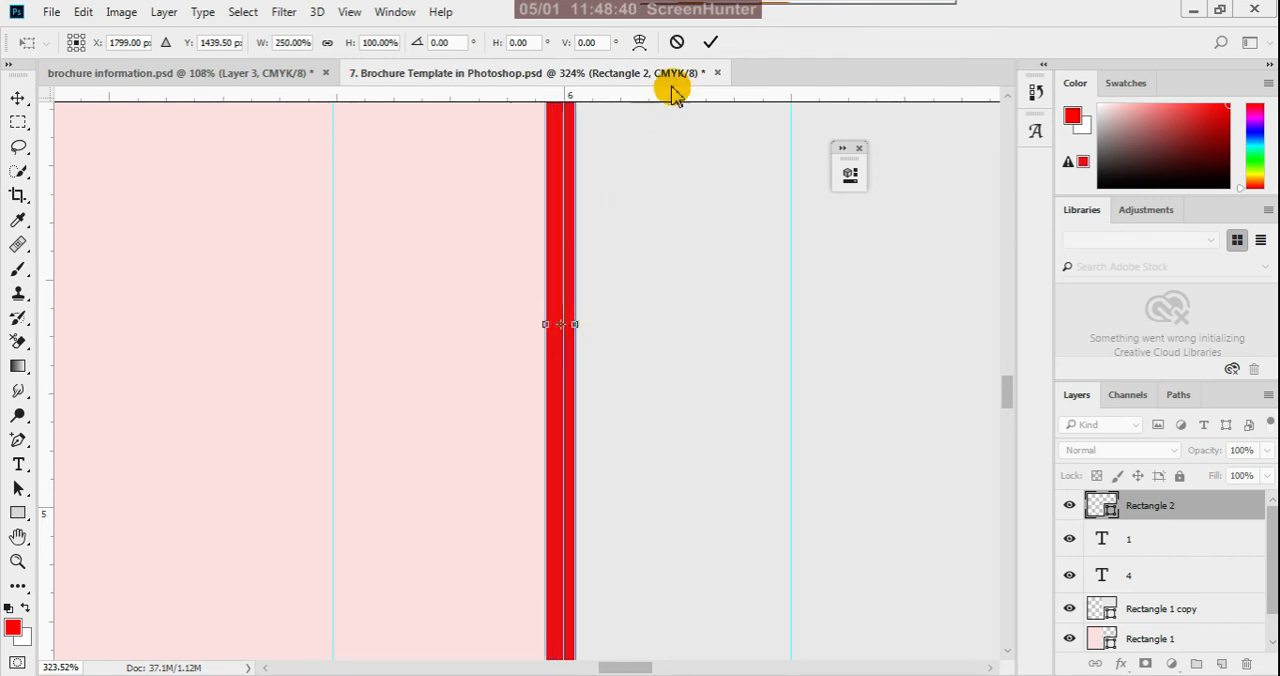
left_click(711, 45)
scroll(600, 328, "down", 5)
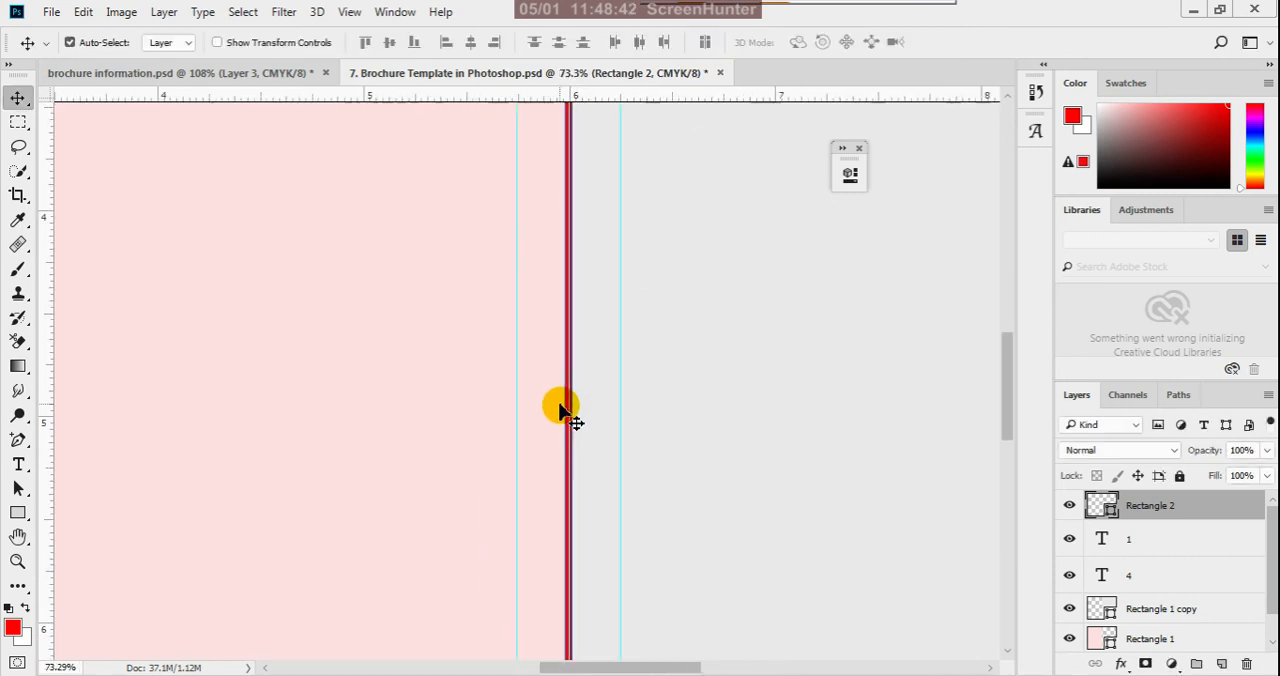
scroll(563, 415, "down", 5)
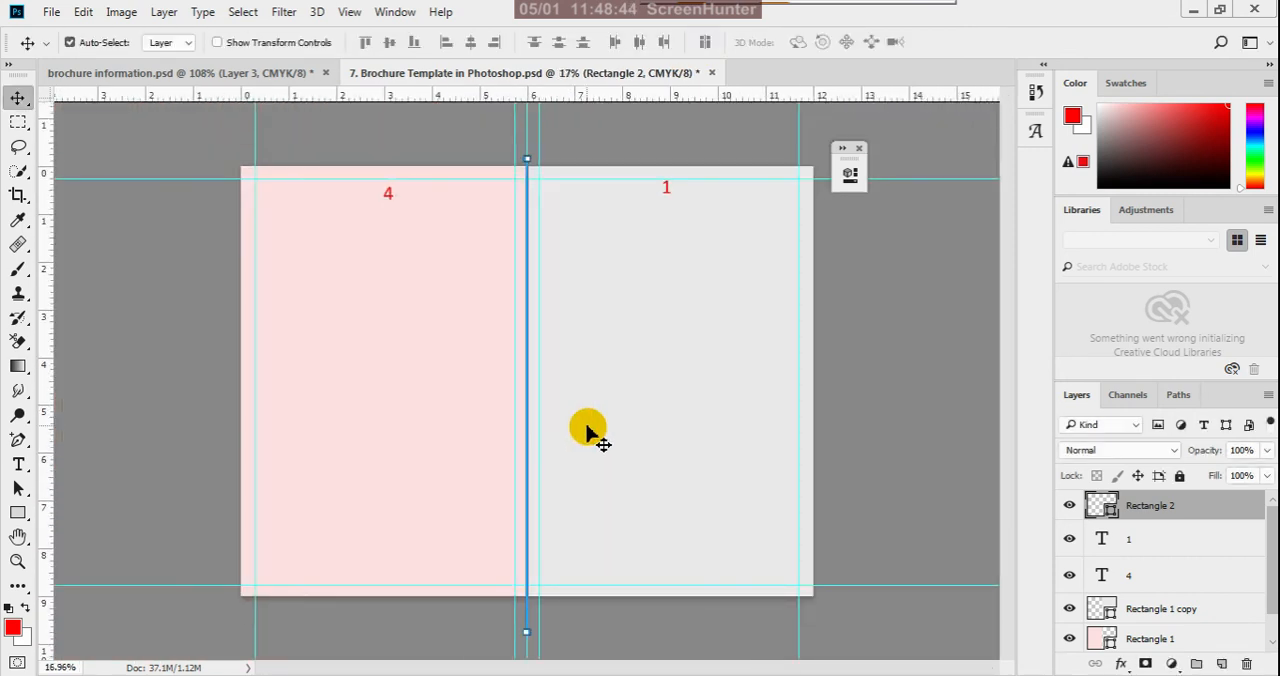
left_click(885, 385)
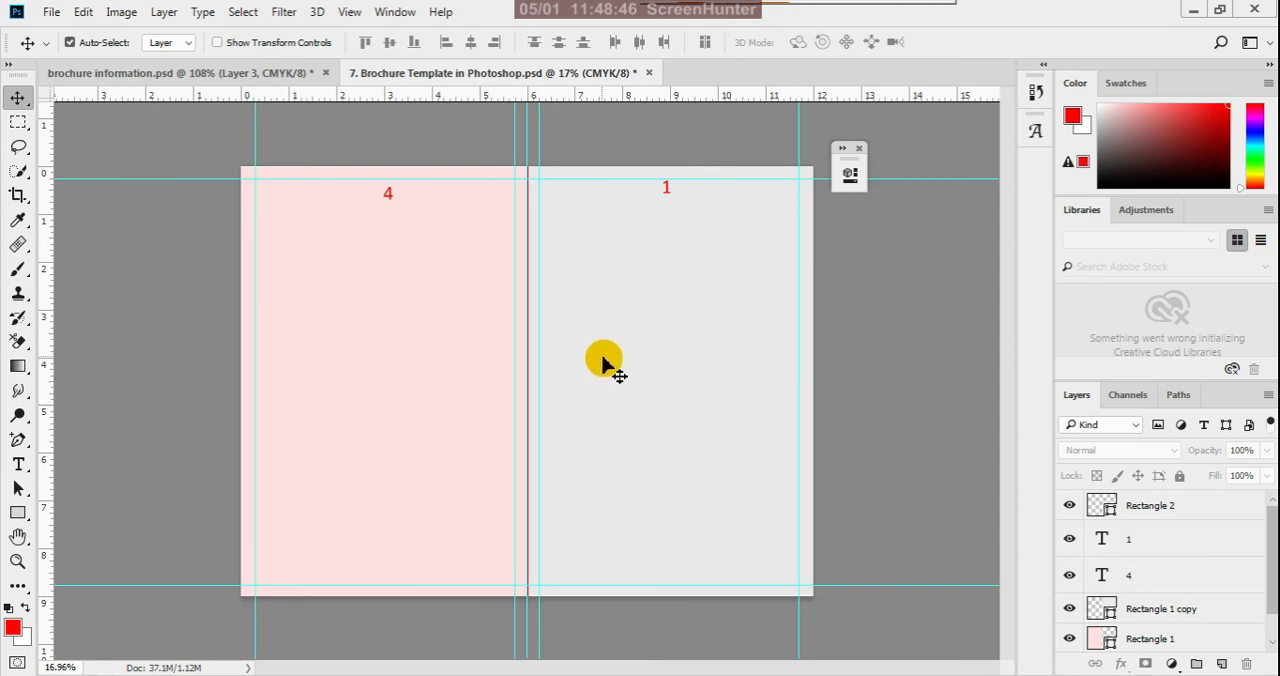
- Inspect the fold strip's fill and dimensions with the Path Selection tool
scroll(560, 530, "up", 3)
scroll(540, 520, "down", 4)
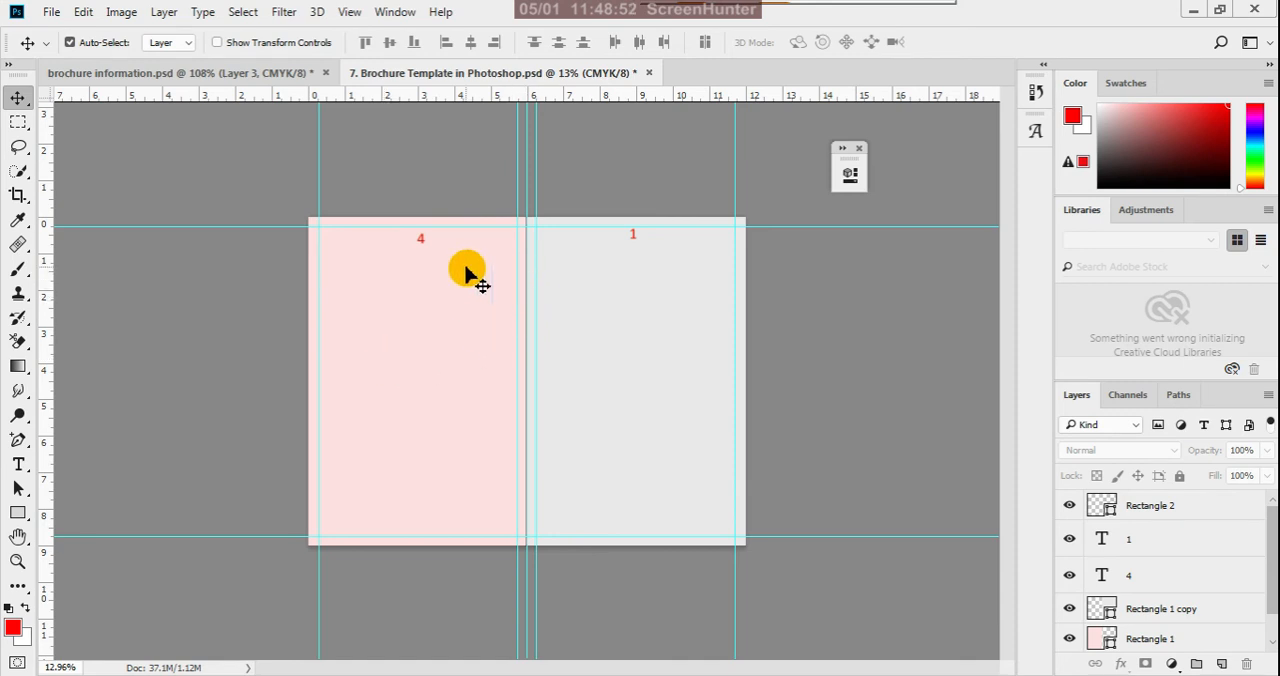
left_click(1135, 518)
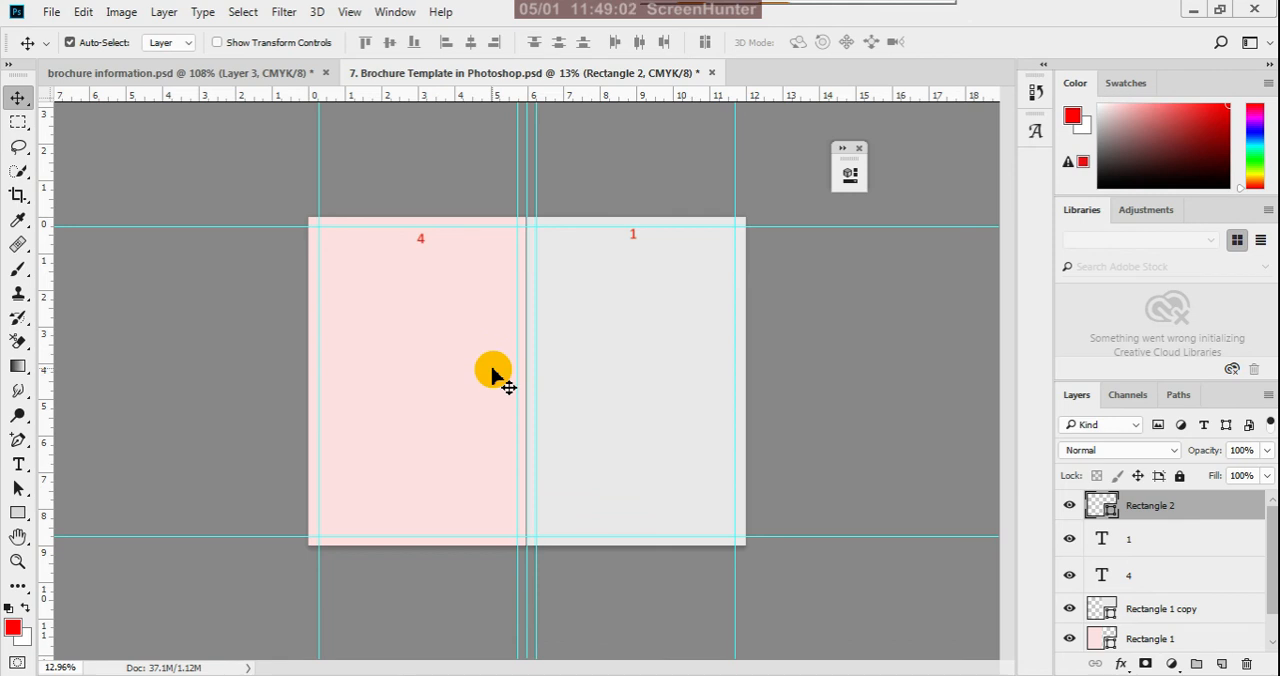
left_click(20, 488)
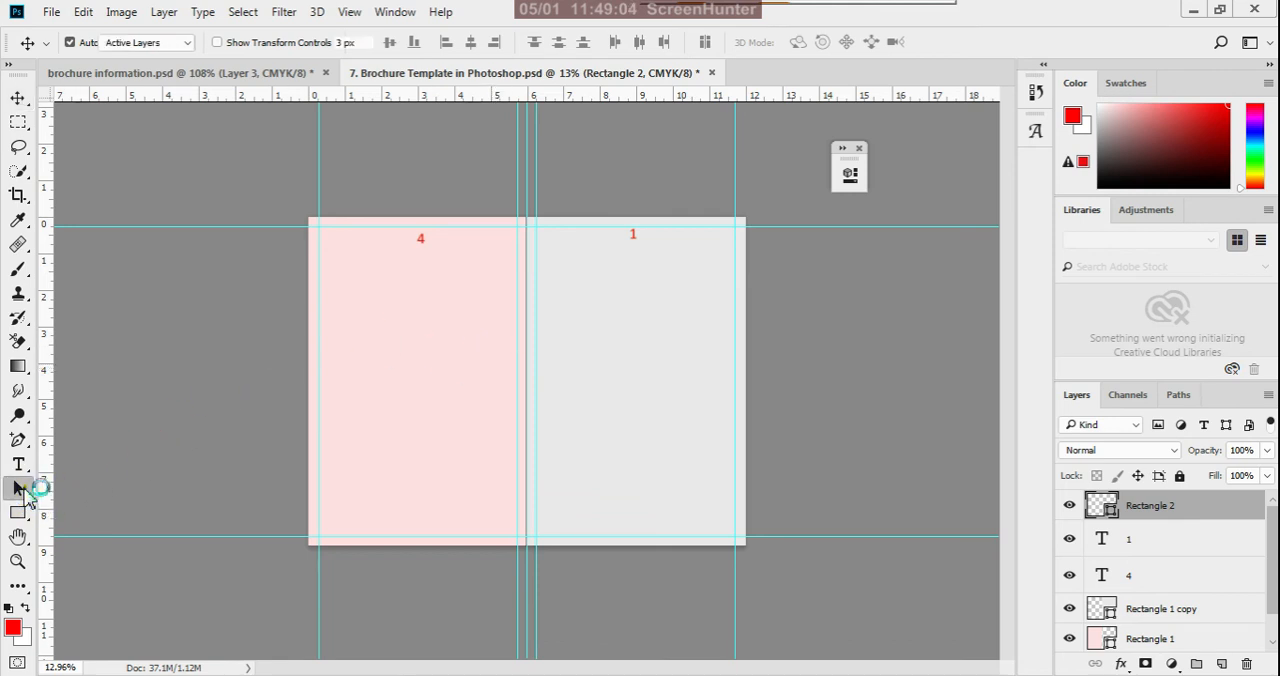
left_click(50, 489)
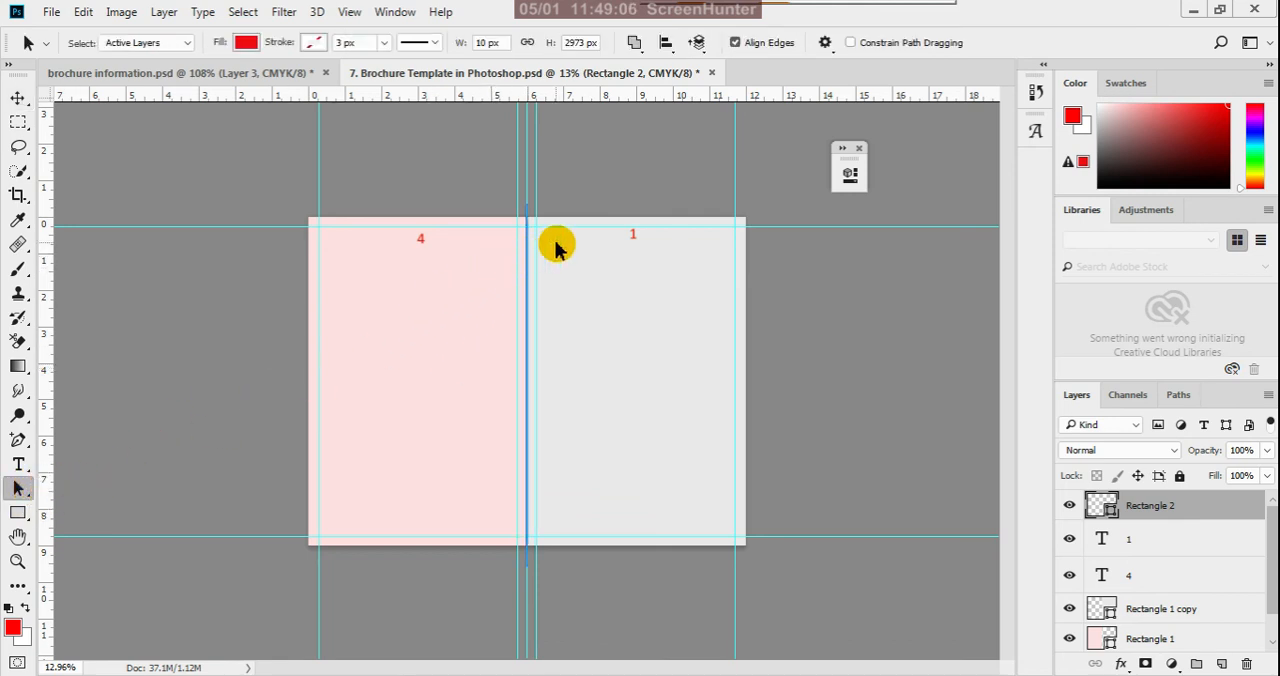
- Return to the Move tool with no layer selected and save the brochure template
left_click(257, 181)
left_click(19, 121)
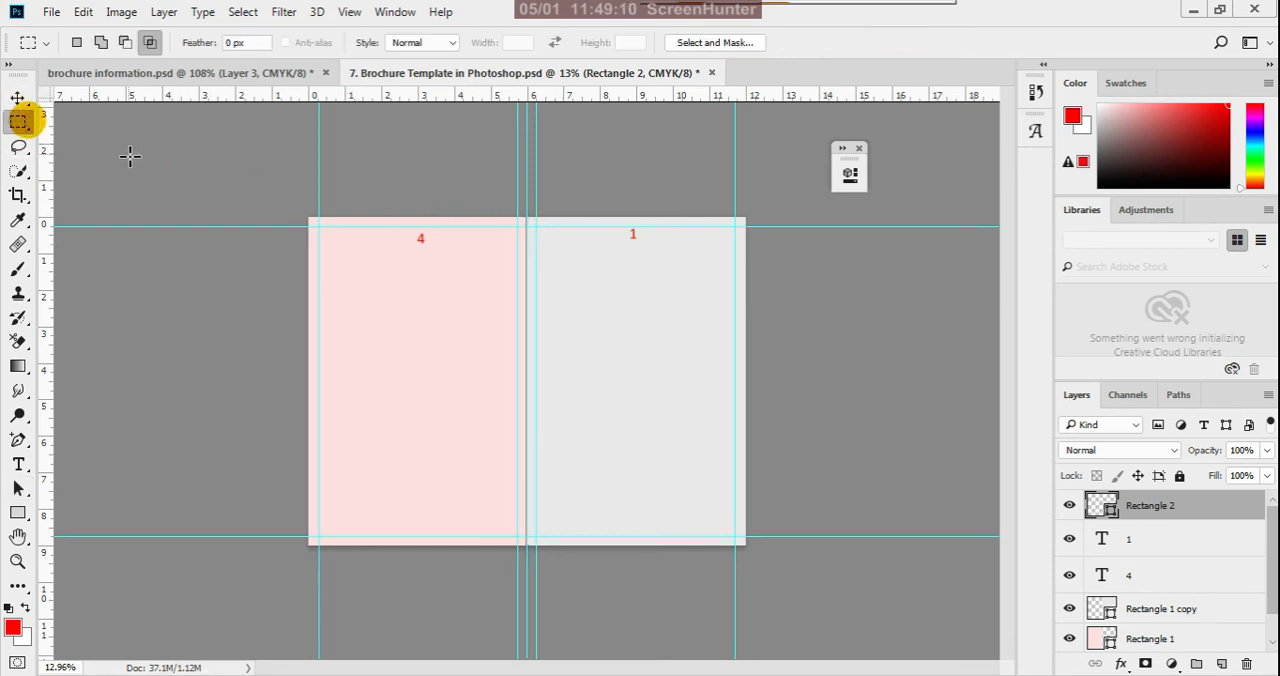
left_click(18, 97)
left_click(215, 210)
key("ctrl+s")
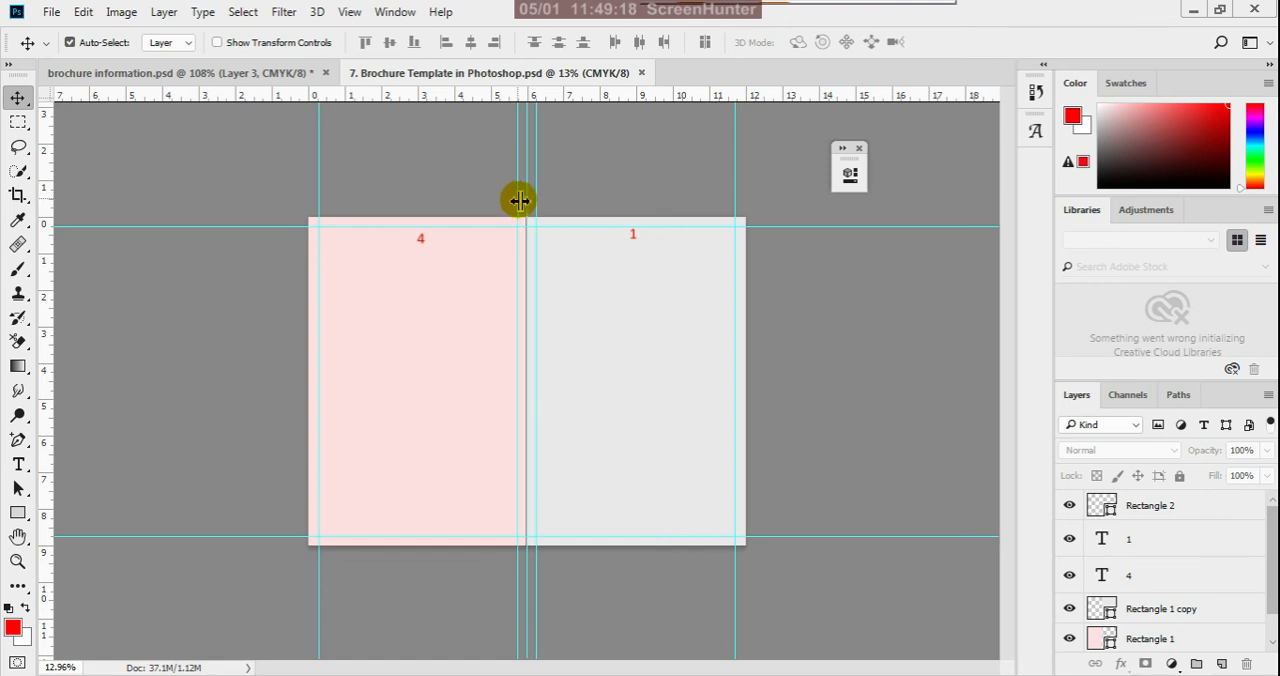
scroll(519, 200, "up", 3)
scroll(522, 298, "down", 3)
scroll(262, 326, "up", 4)
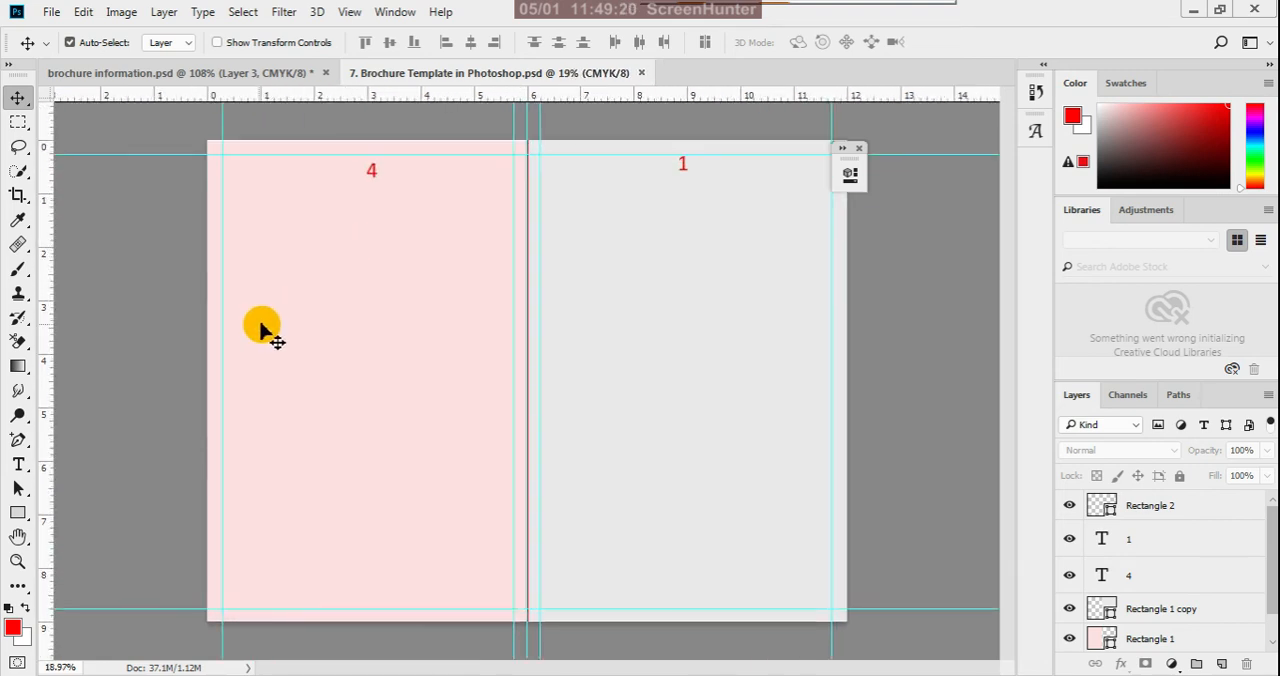
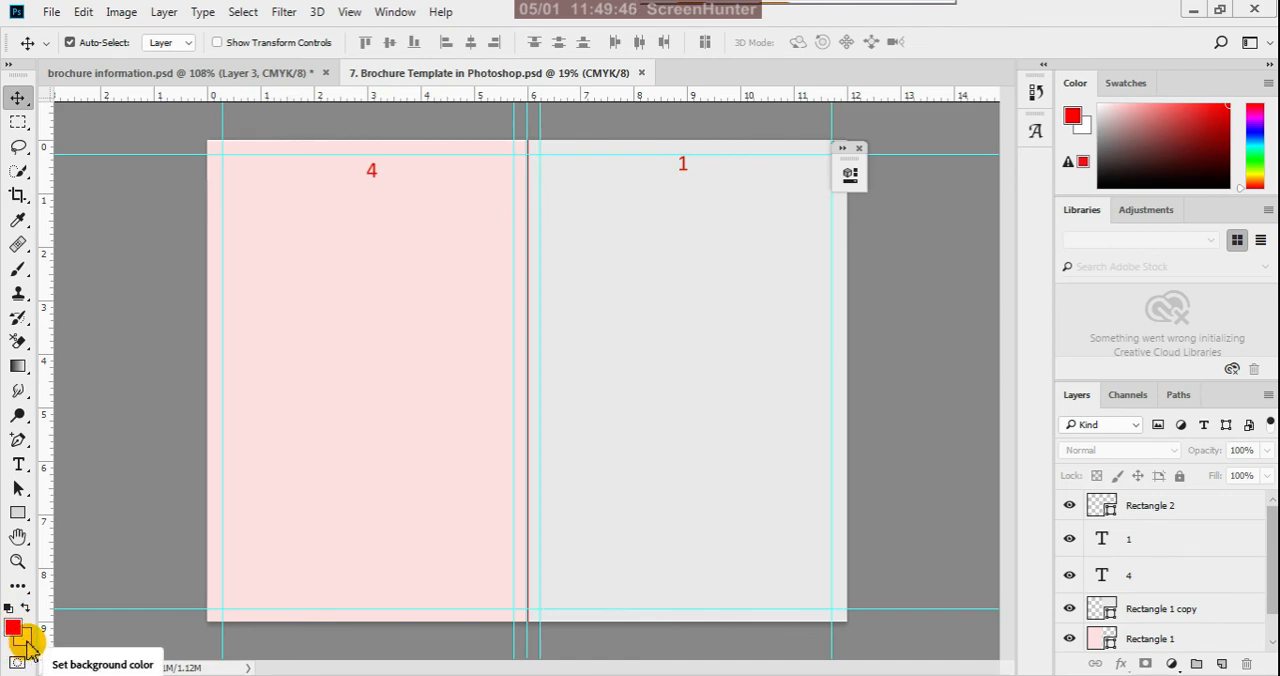
- Set the background color to light blue #d6f1fc and return to the Move tool
left_click(26, 640)
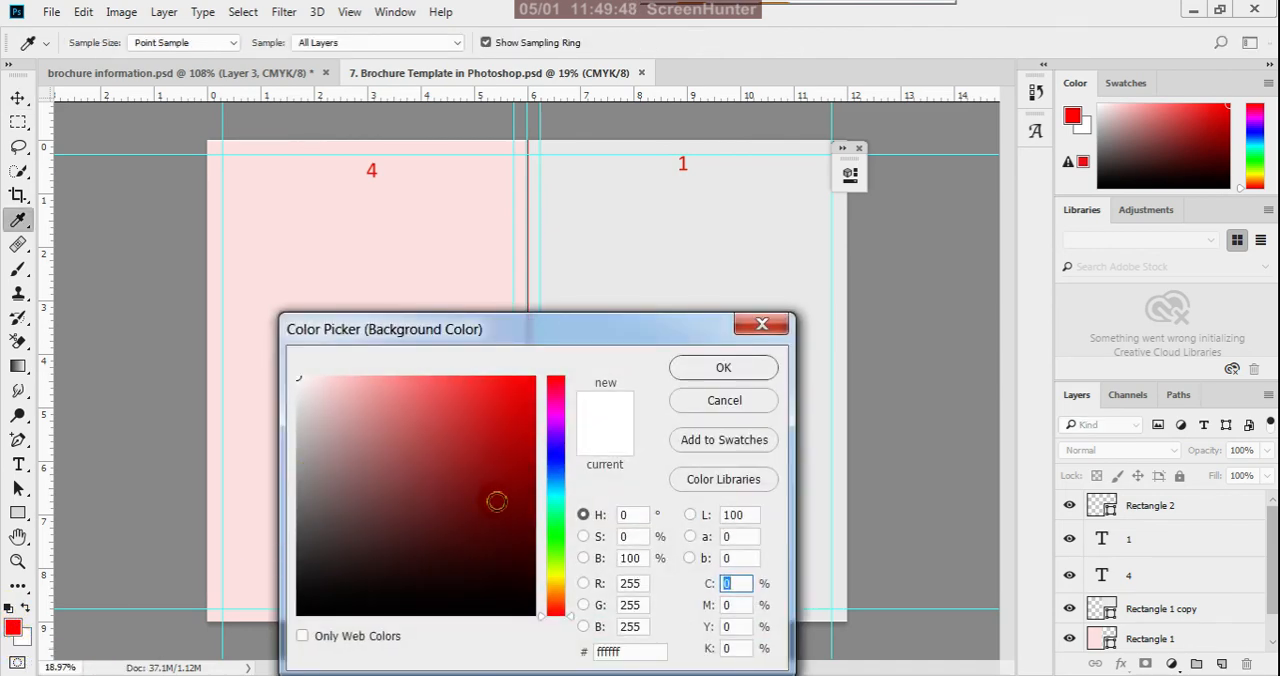
left_click(557, 494)
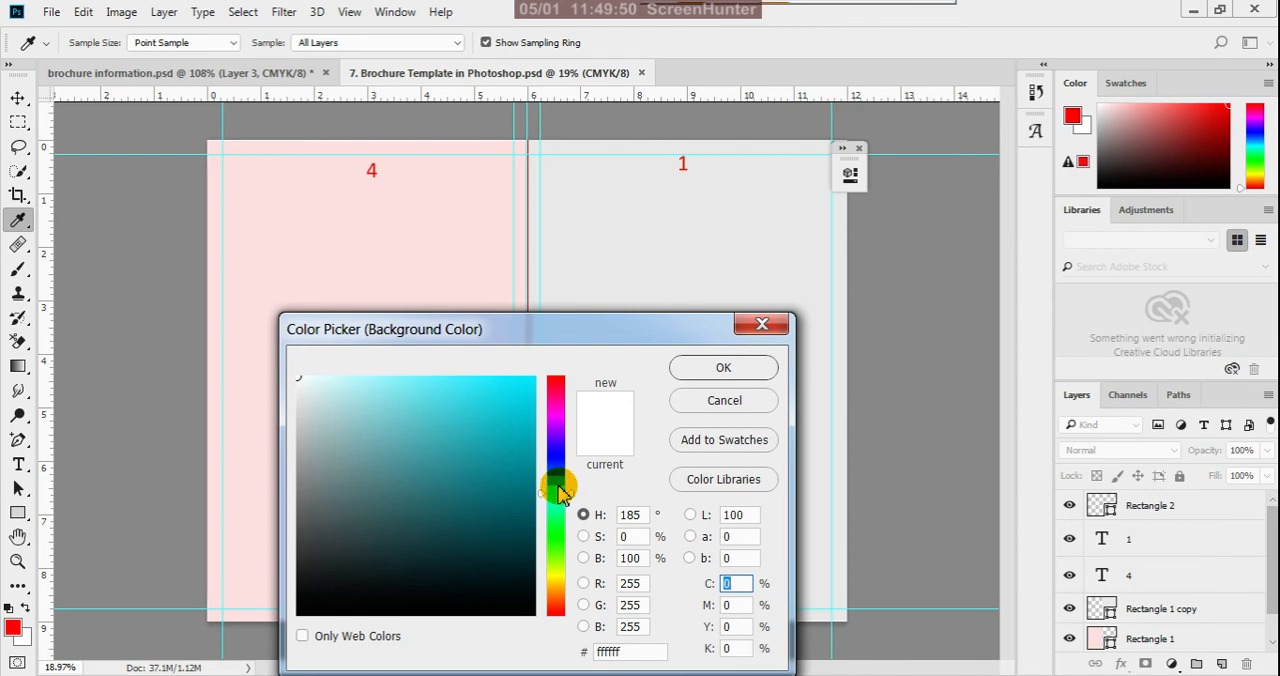
left_click_drag(557, 494, 559, 486)
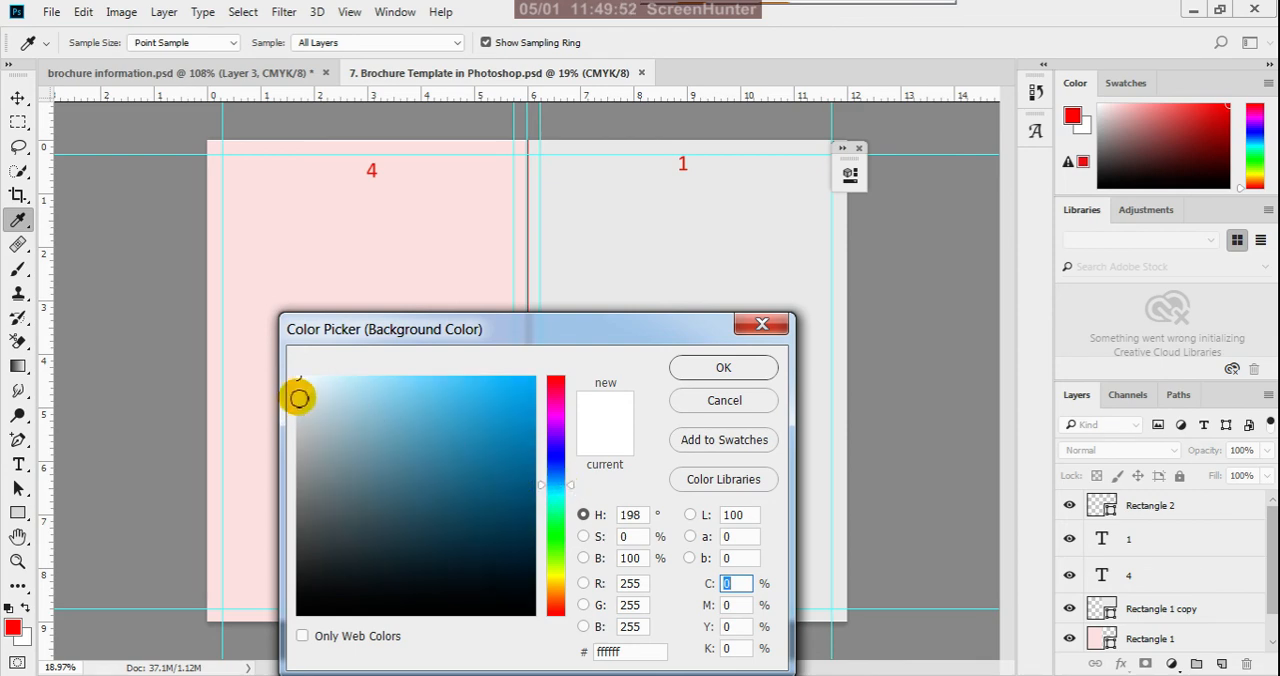
left_click(331, 379)
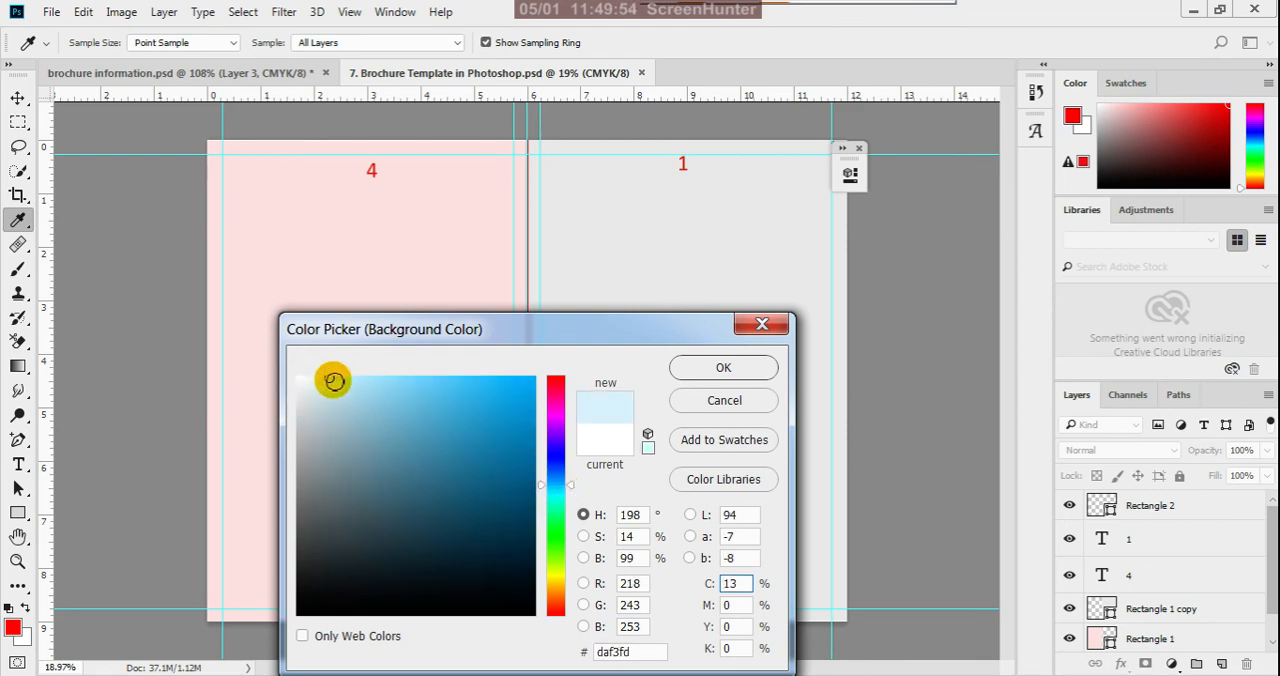
left_click(334, 381)
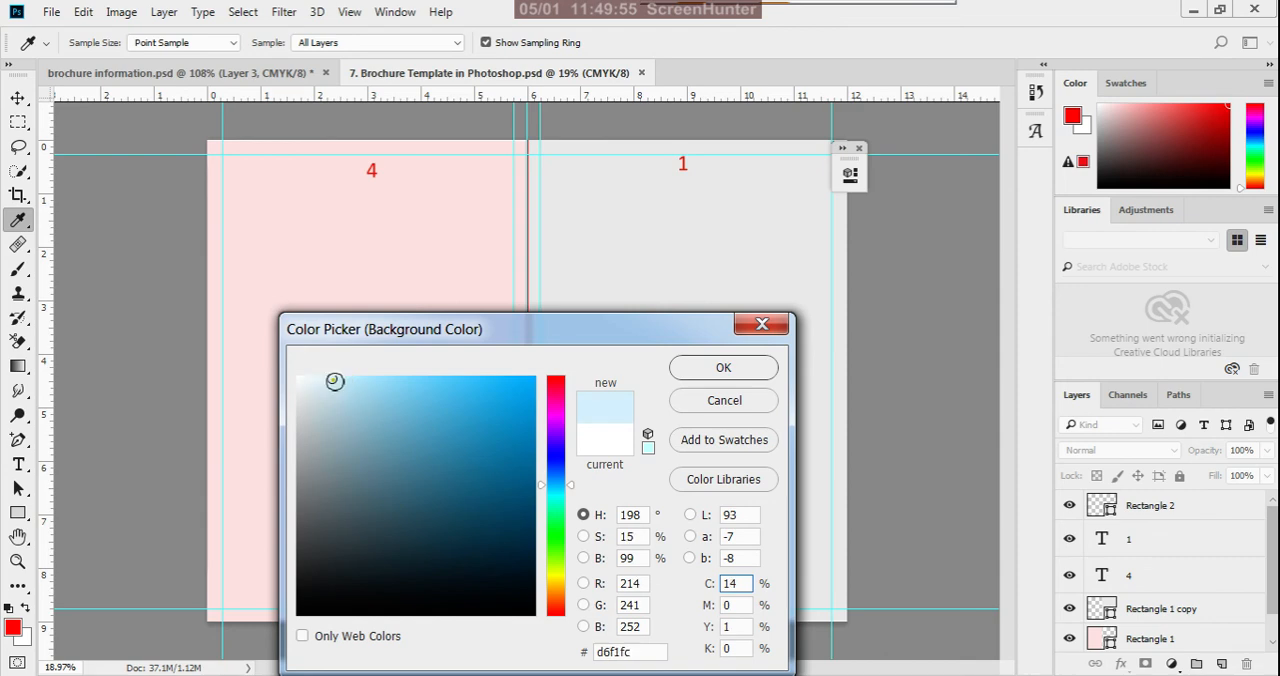
left_click(690, 368)
key("v")
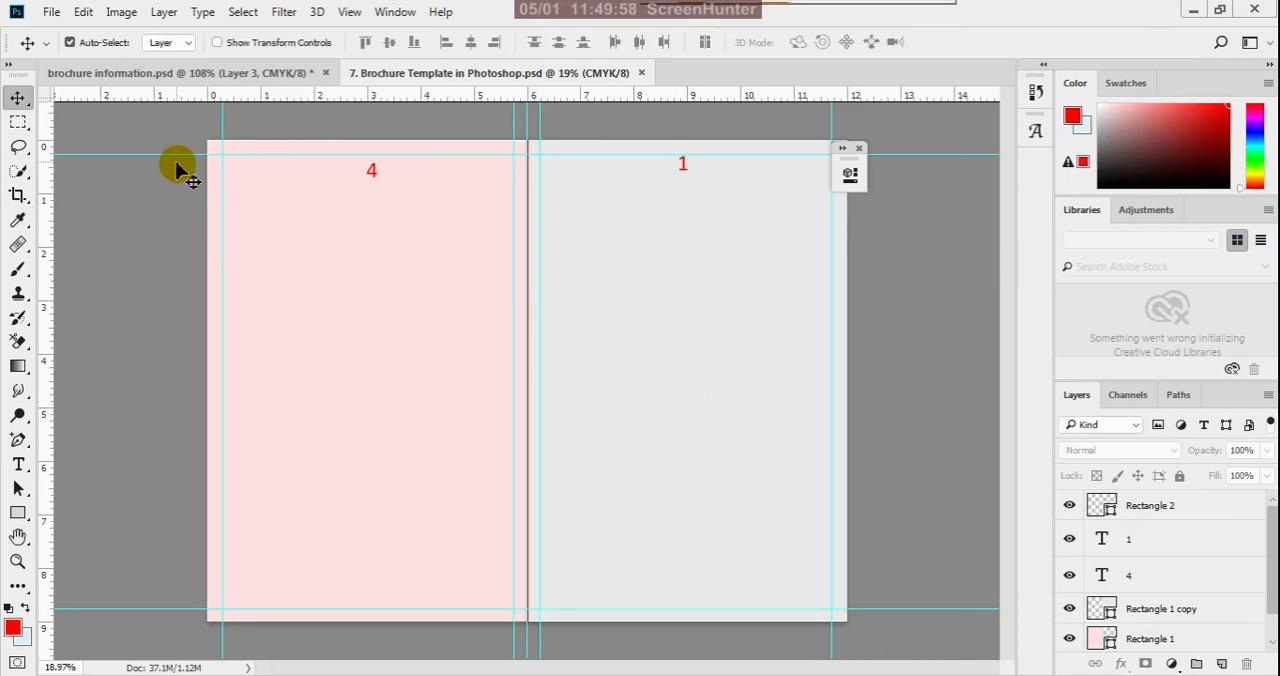
- Try to resize the brochure image to 12.3 inches wide with linked proportions at 300 pixels/inch, and undo it
left_click(121, 11)
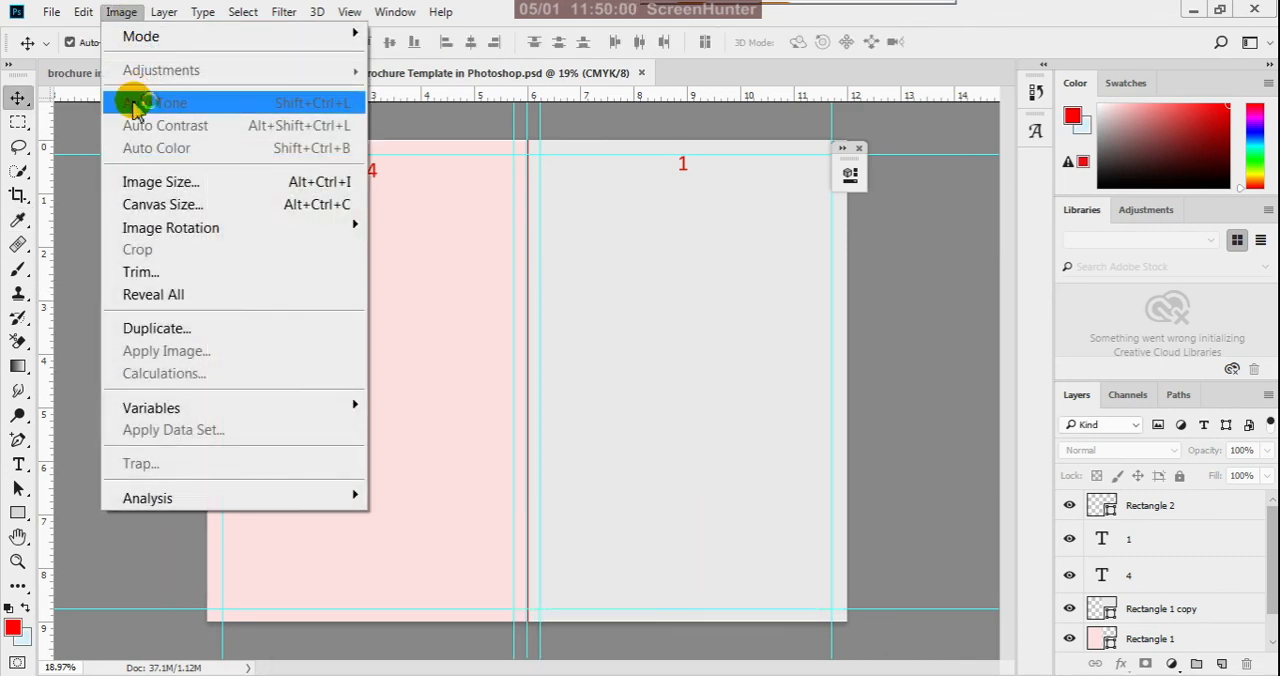
left_click(160, 184)
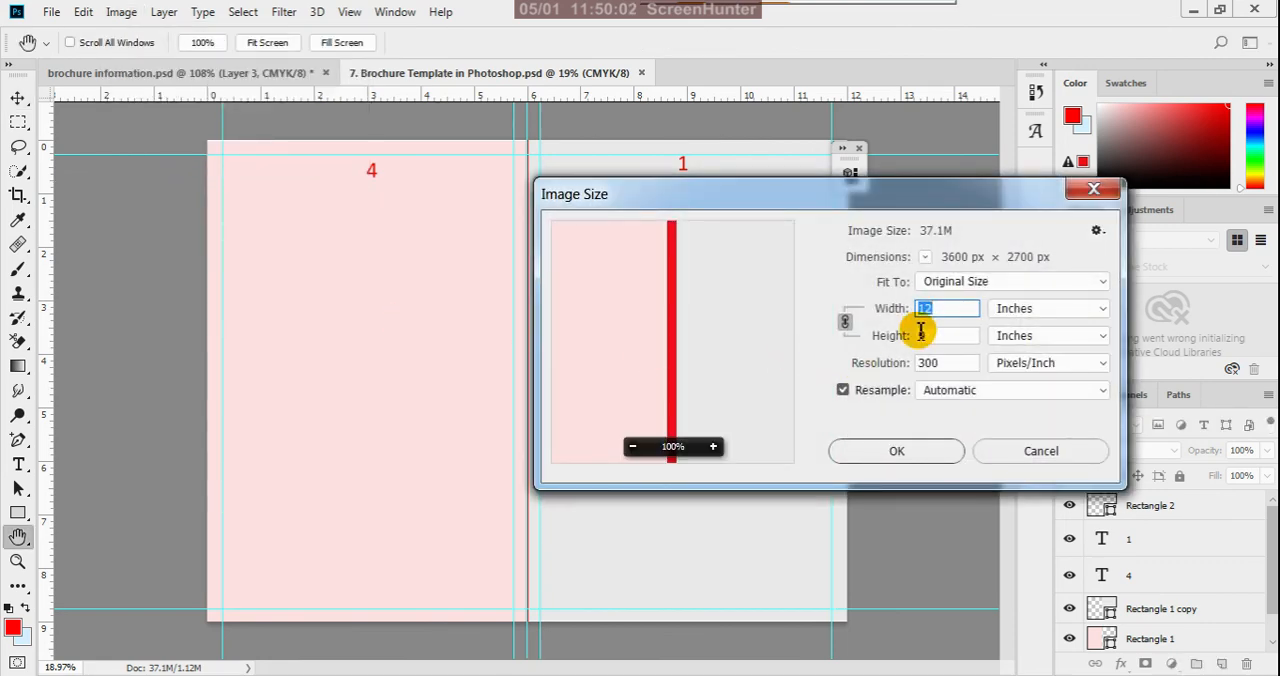
left_click(938, 312)
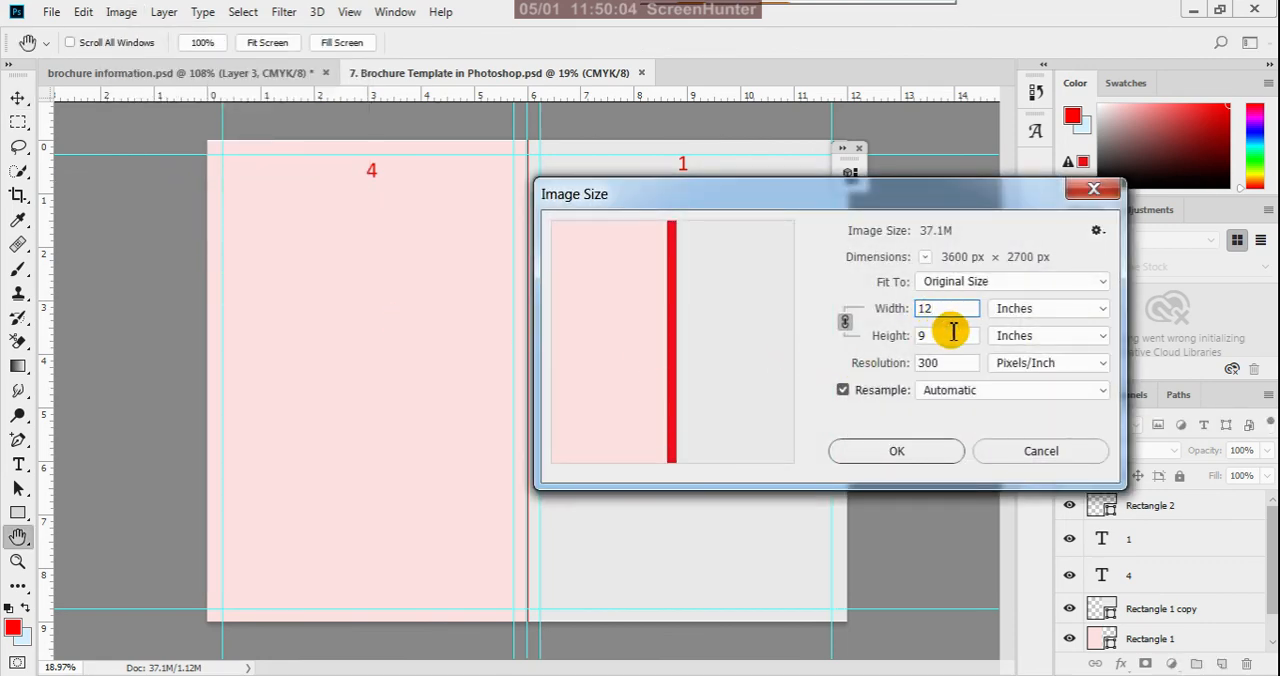
type(".3")
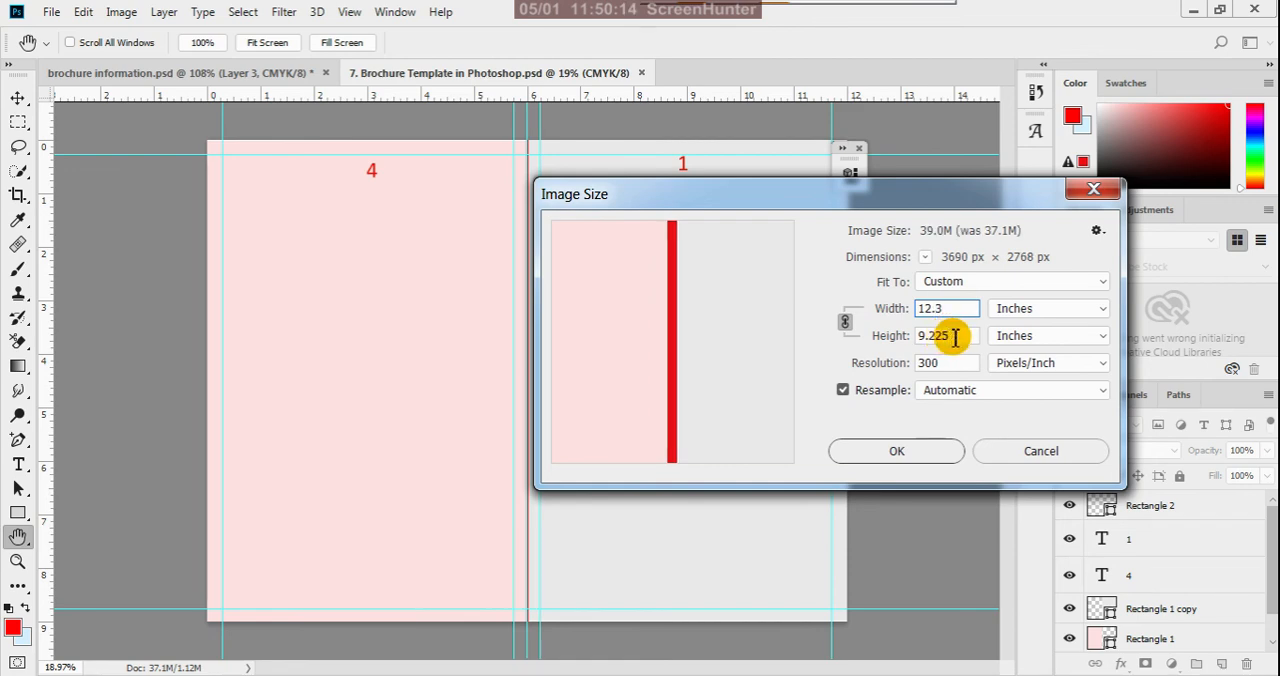
left_click(897, 451)
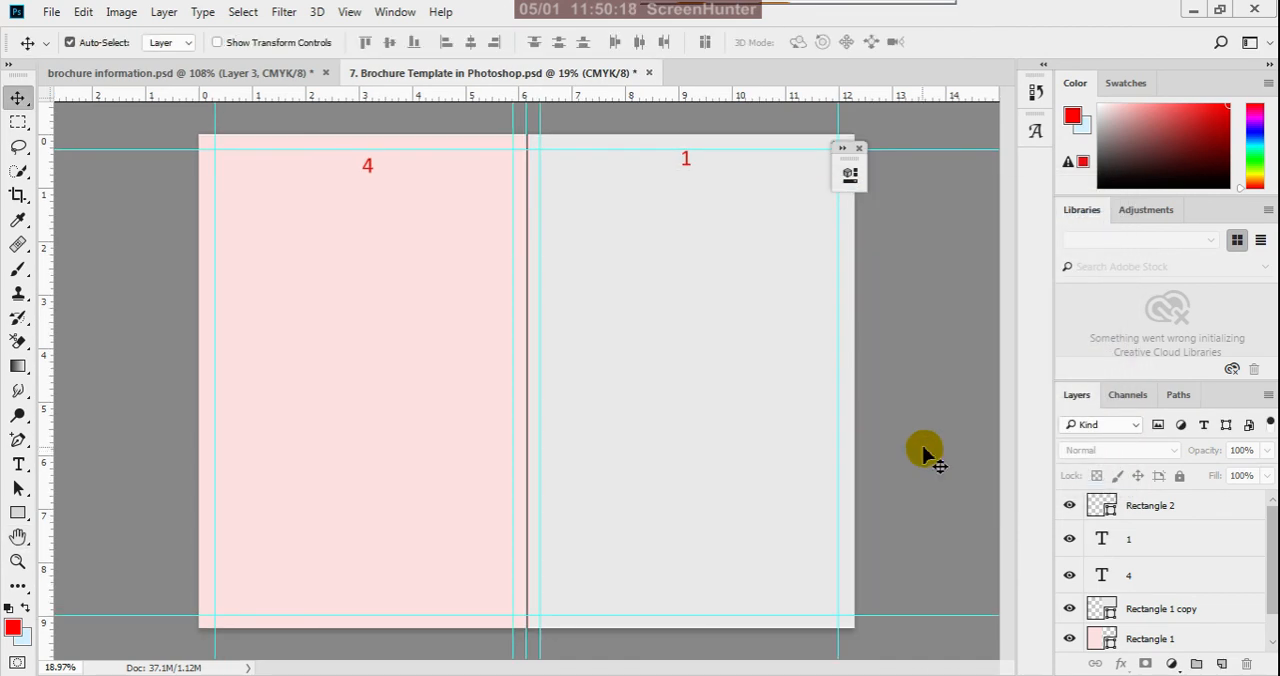
scroll(848, 403, "down", 4)
scroll(689, 427, "up", 5)
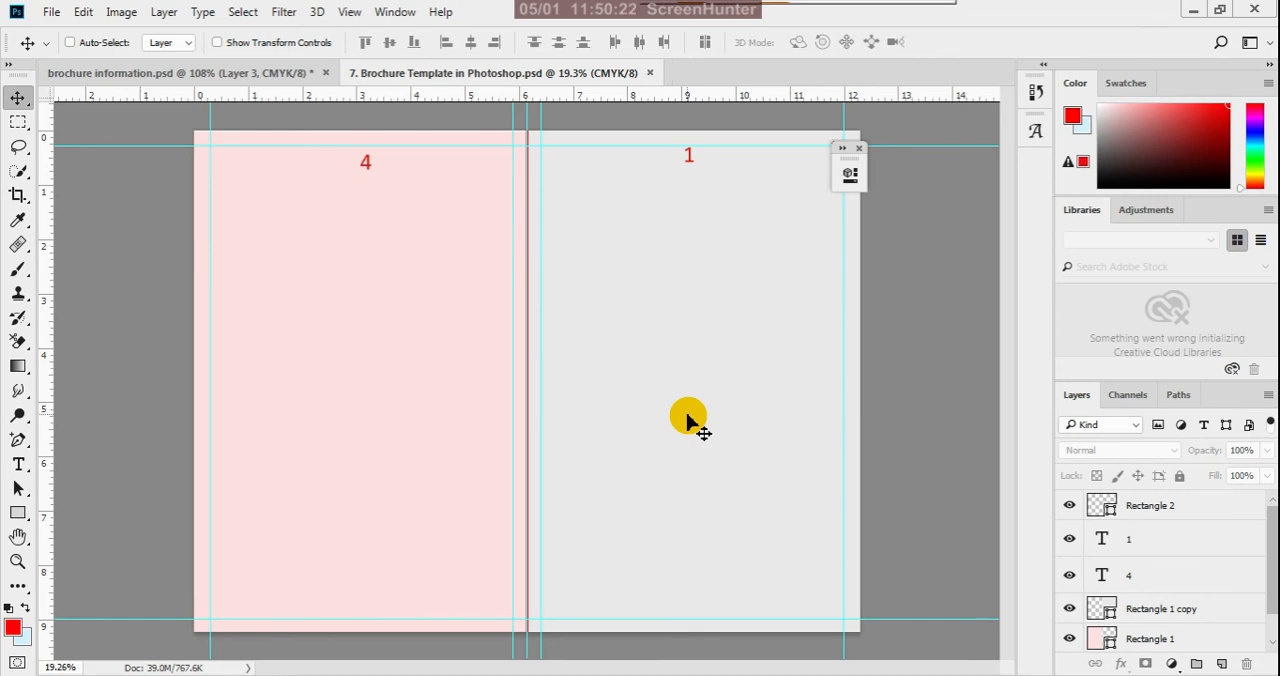
- Check the brochure's width, height and resolution in the image size settings
left_click(121, 12)
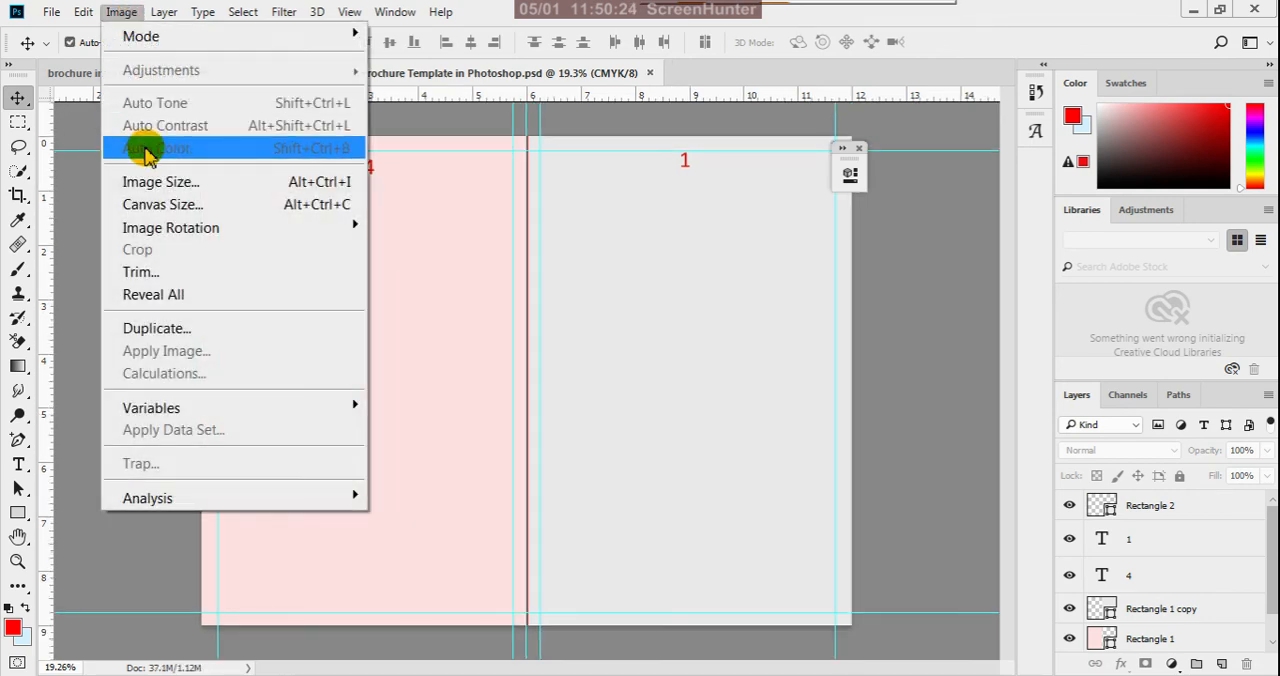
left_click(166, 181)
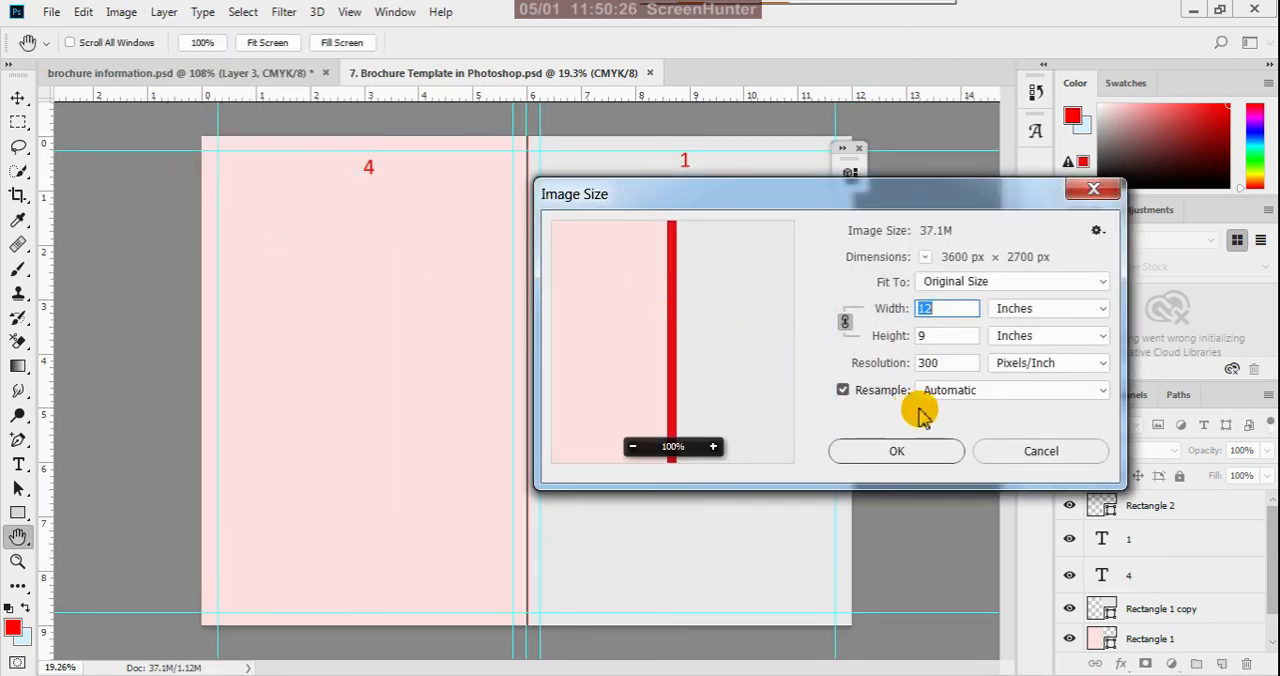
left_click(934, 456)
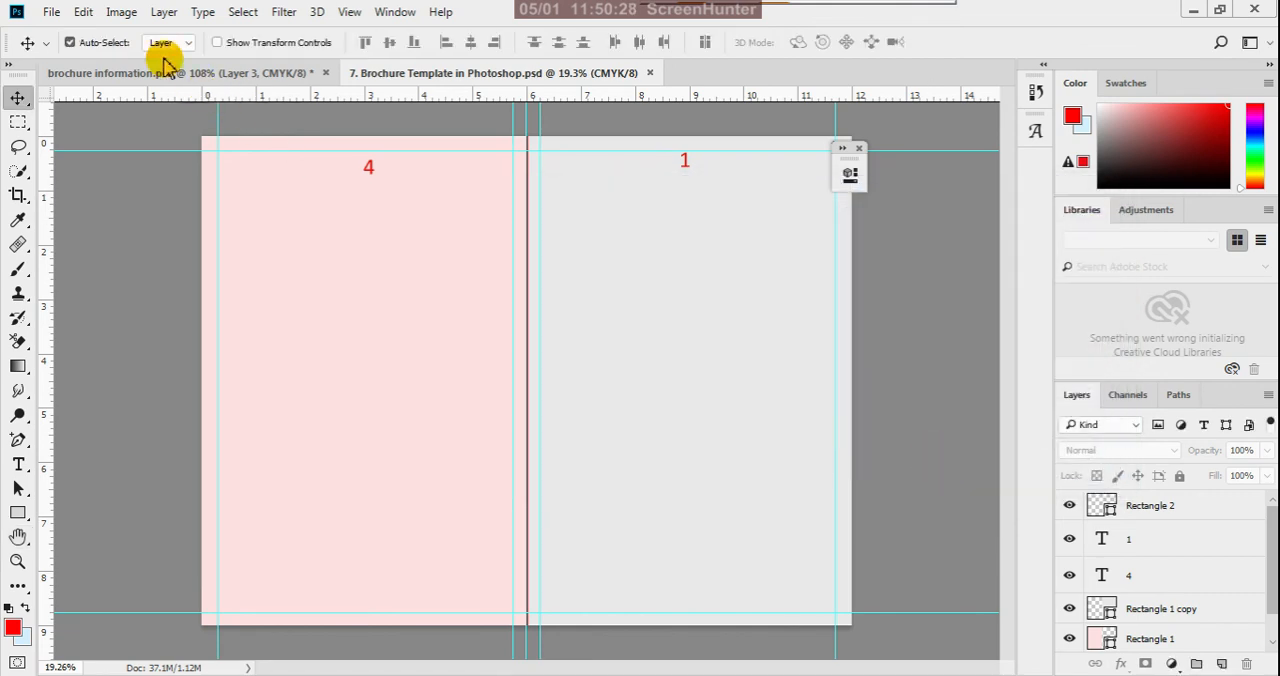
- Try to extend the canvas to 12.3 x 9.3 inches with the background color, and undo it
left_click(121, 12)
left_click(166, 206)
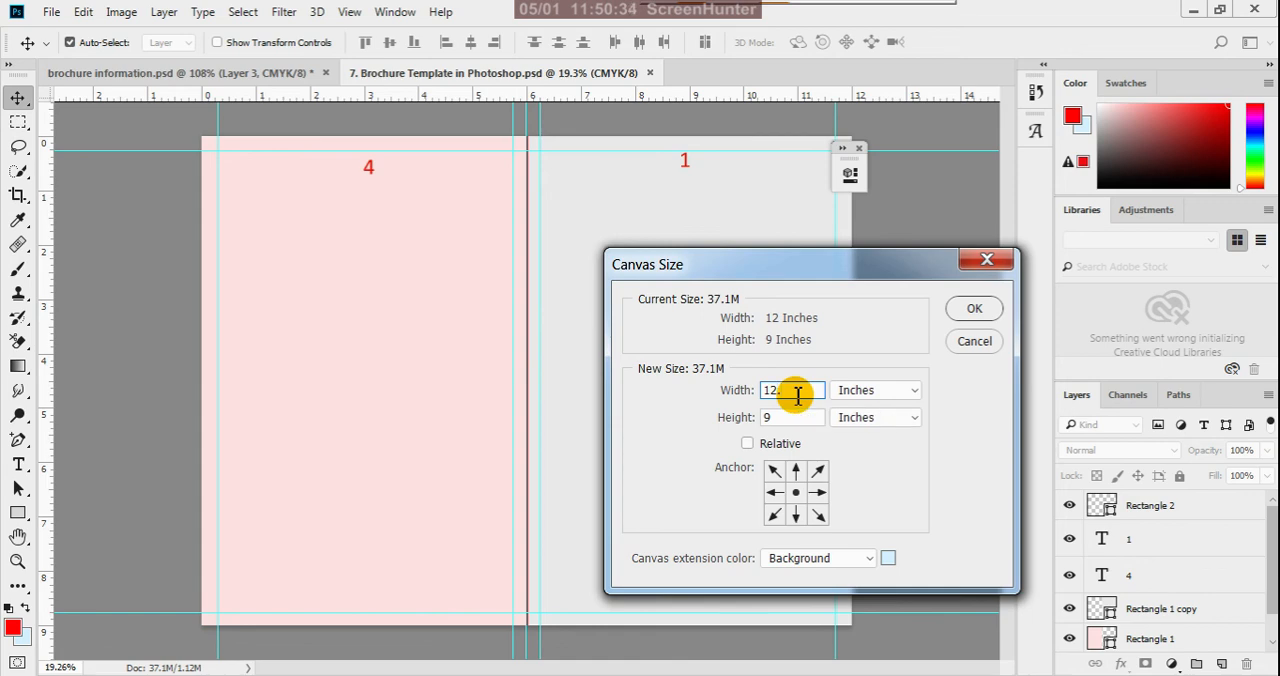
left_click(783, 417)
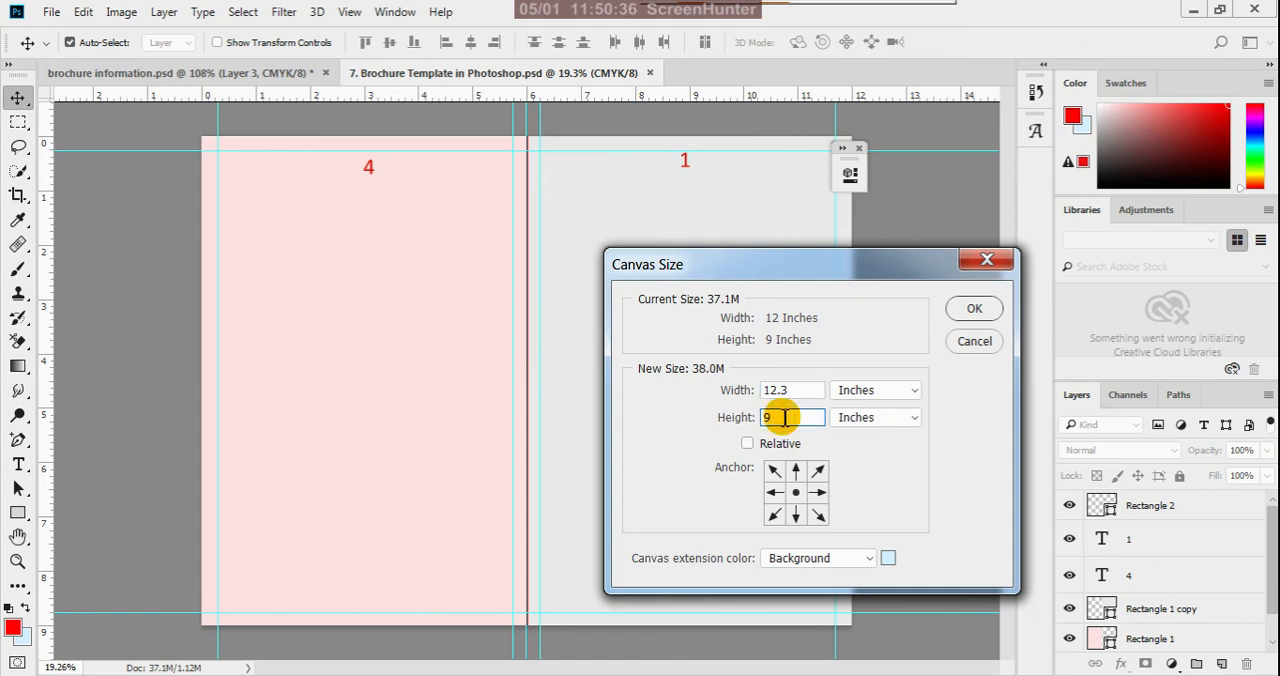
type(".3")
left_click(979, 311)
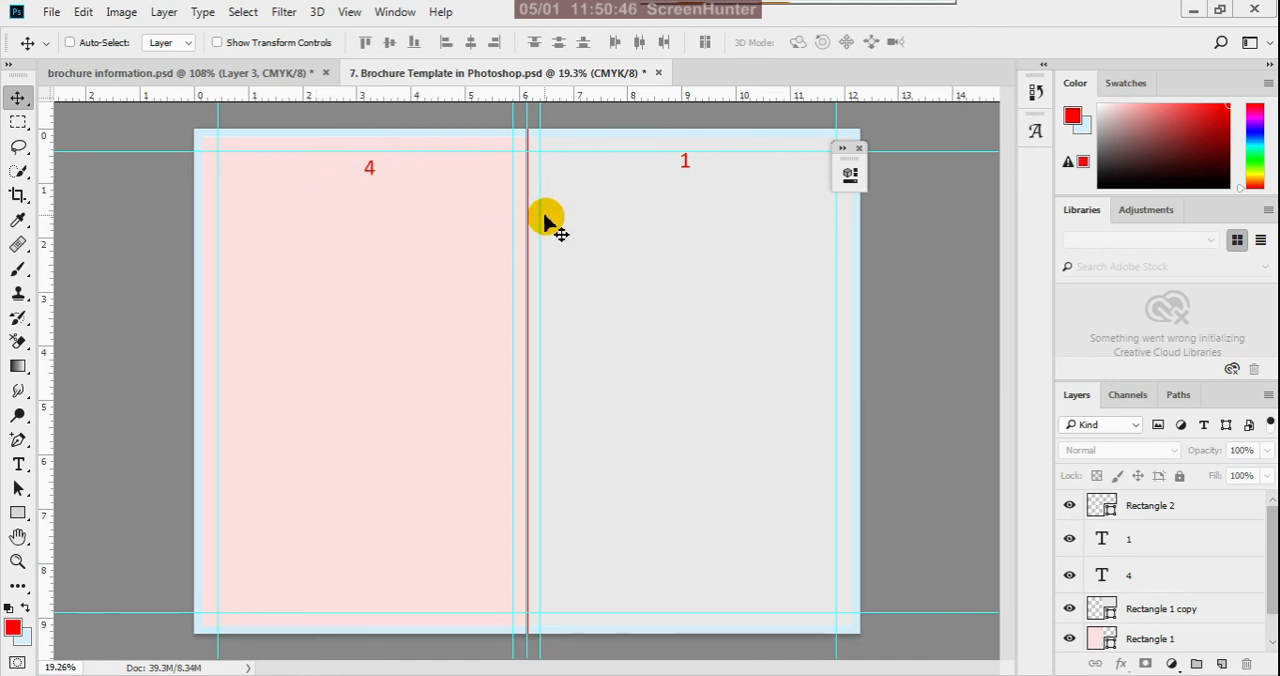
key("ctrl+z")
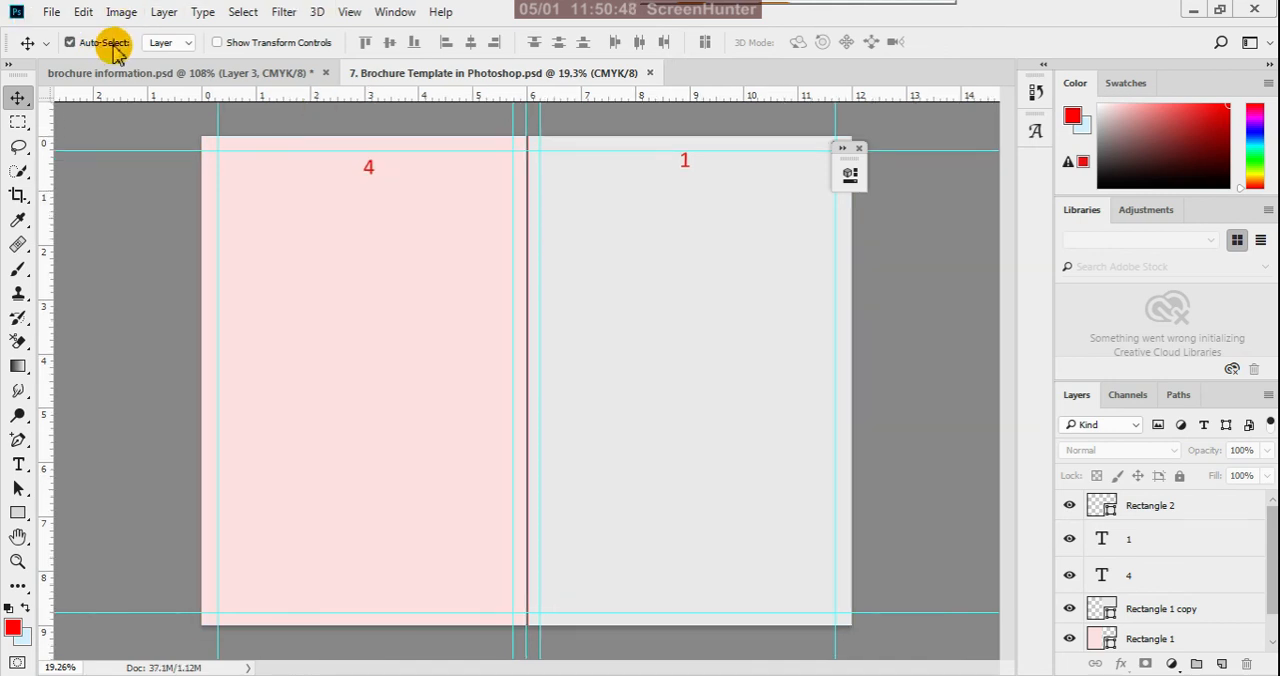
- Extend the canvas to 12.5 x 9.5 inches from the center, filling the extension with the background color
left_click(121, 11)
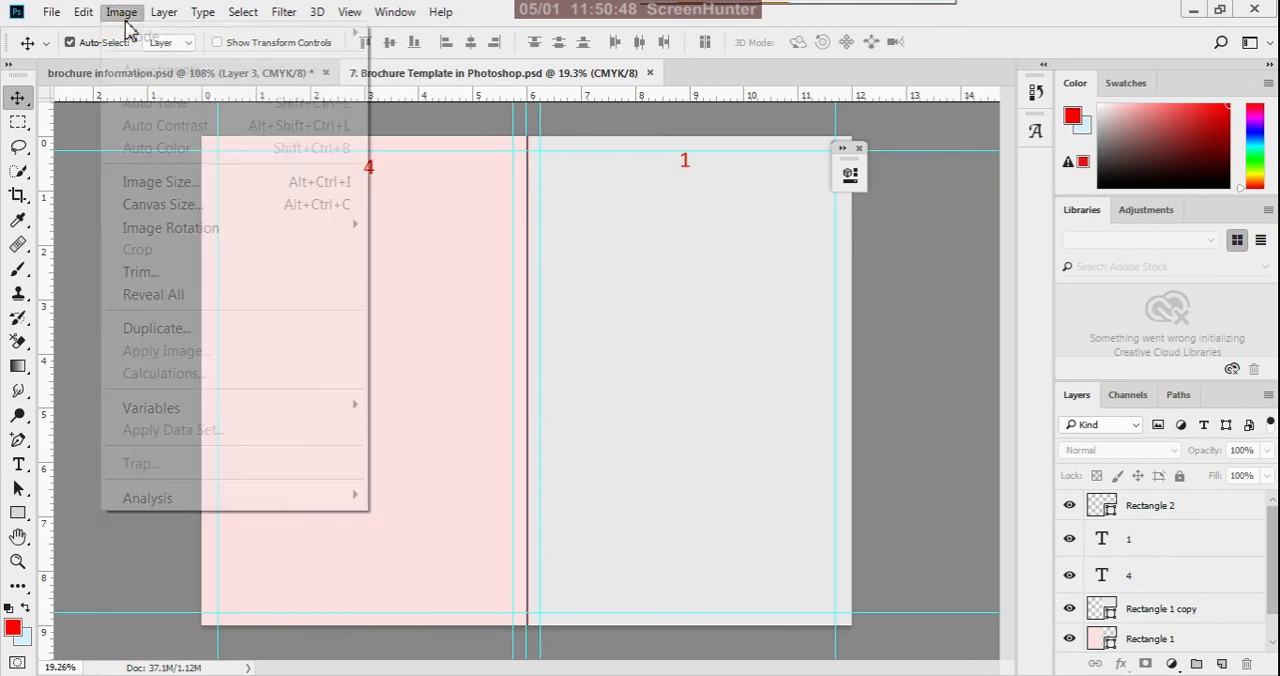
left_click(192, 205)
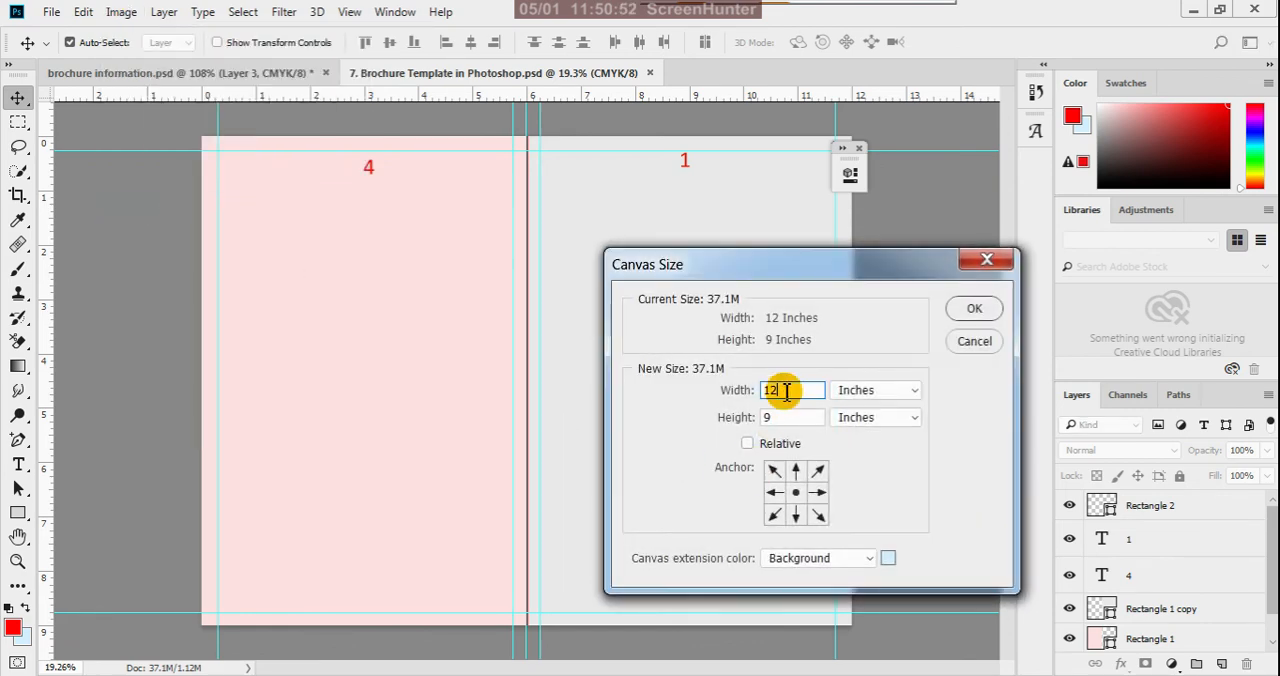
type("5")
left_click(790, 420)
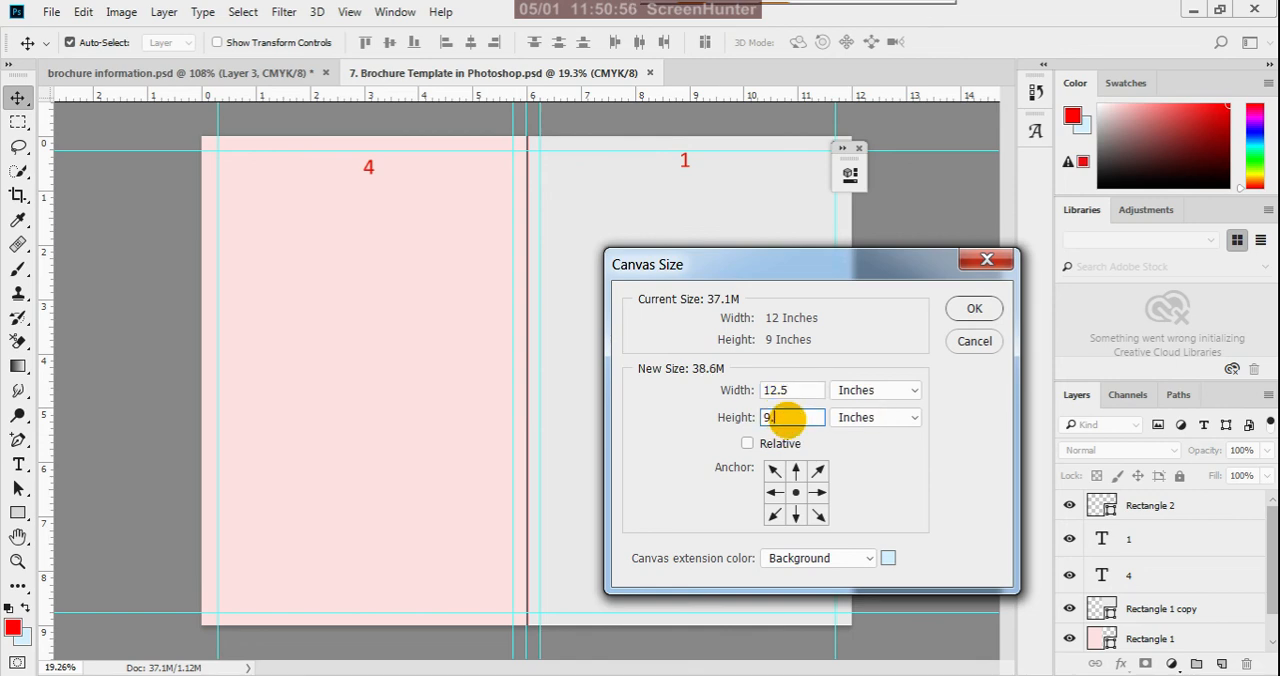
type(".5")
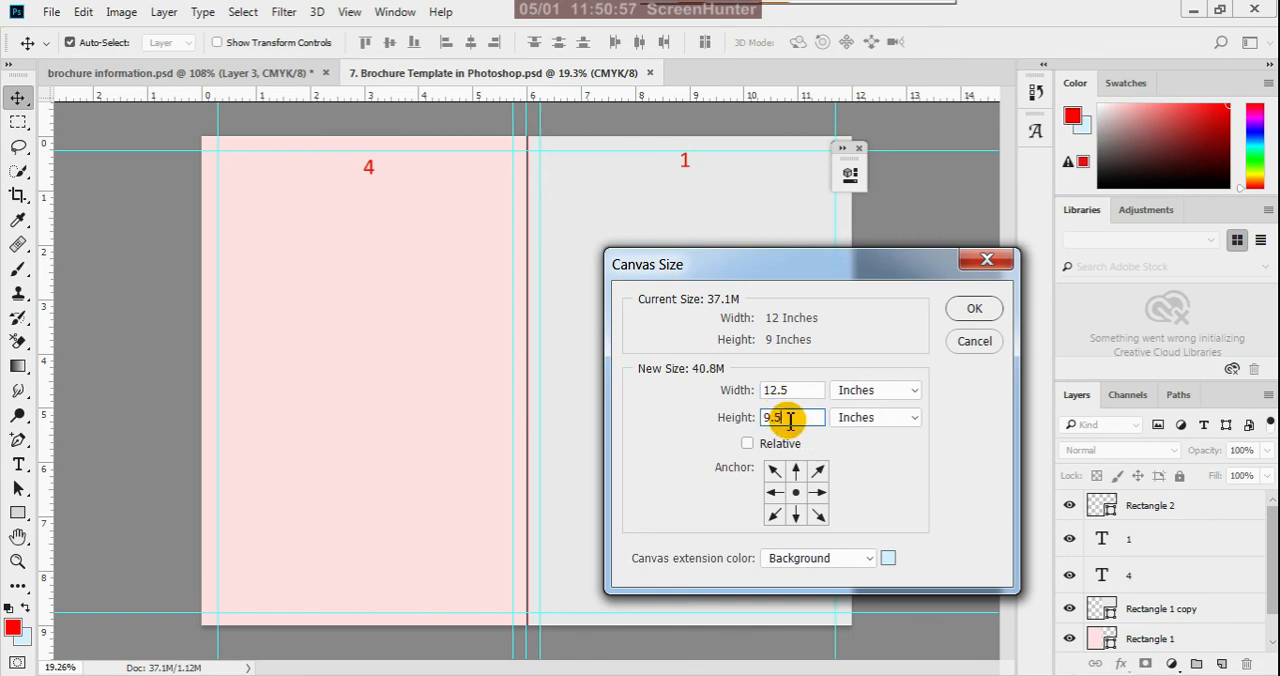
left_click(970, 312)
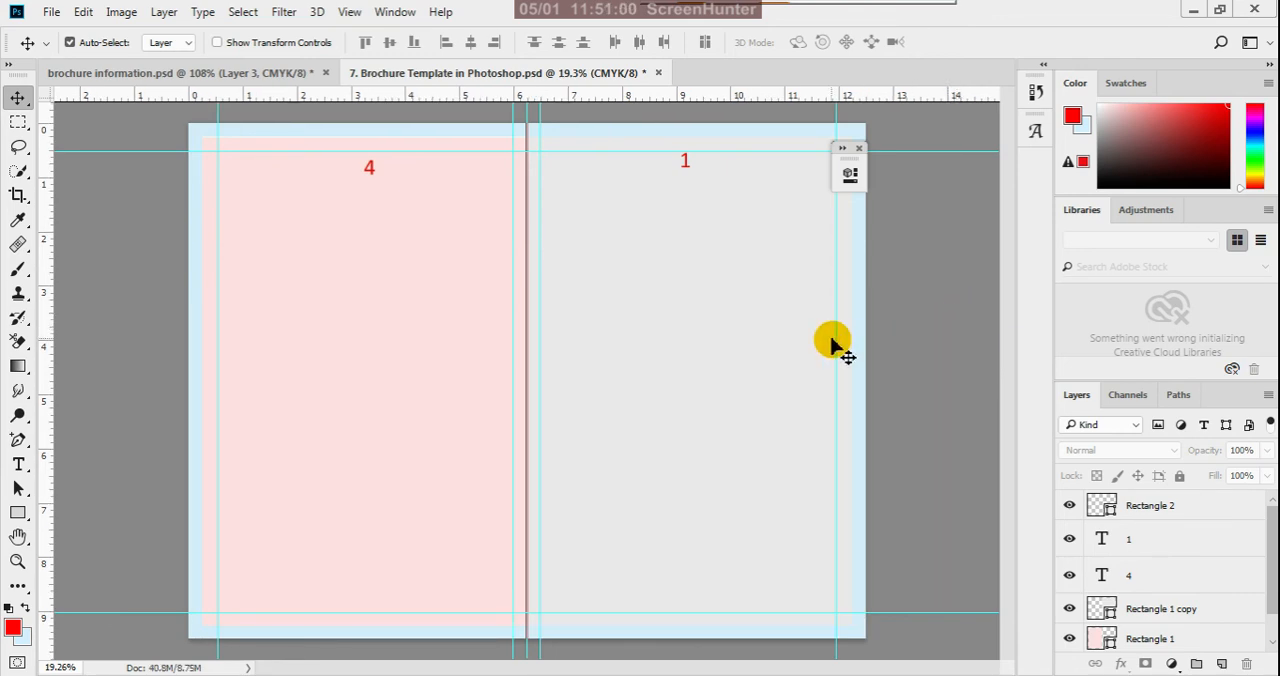
- Examine the light blue bleed border around both panels, the margin guides and the layer stack
scroll(763, 400, "down", 2)
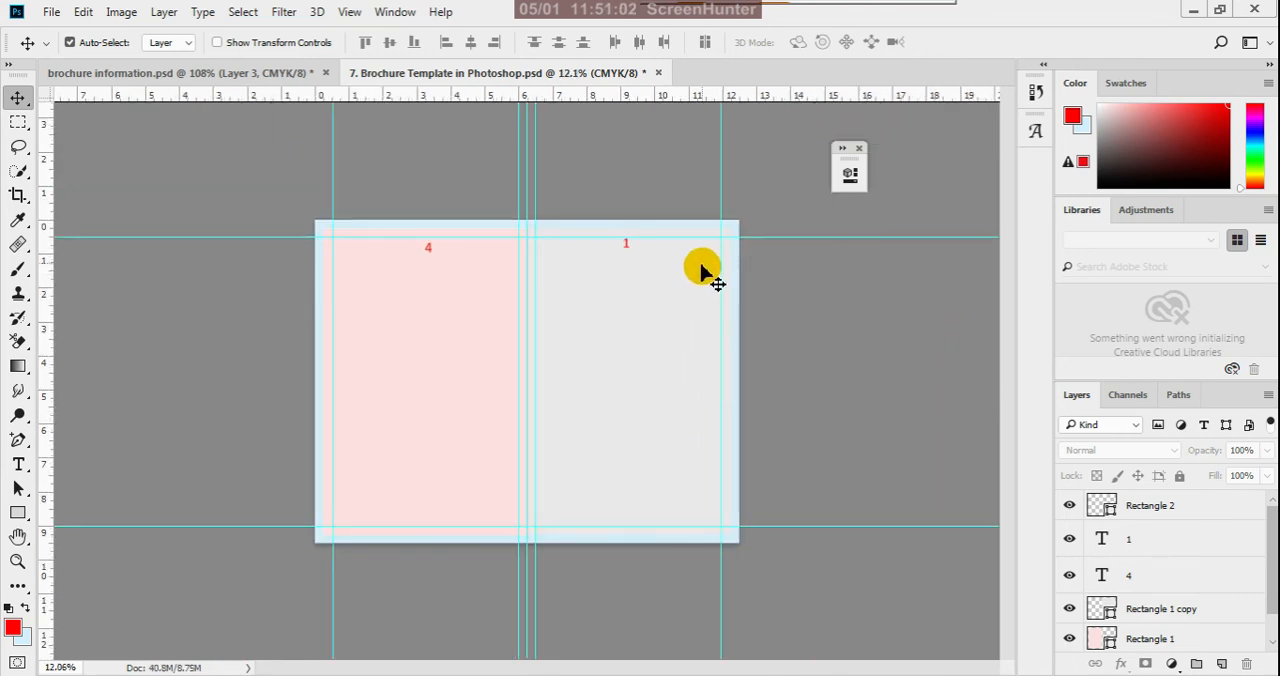
scroll(710, 260, "up", 1)
scroll(715, 240, "up", 1)
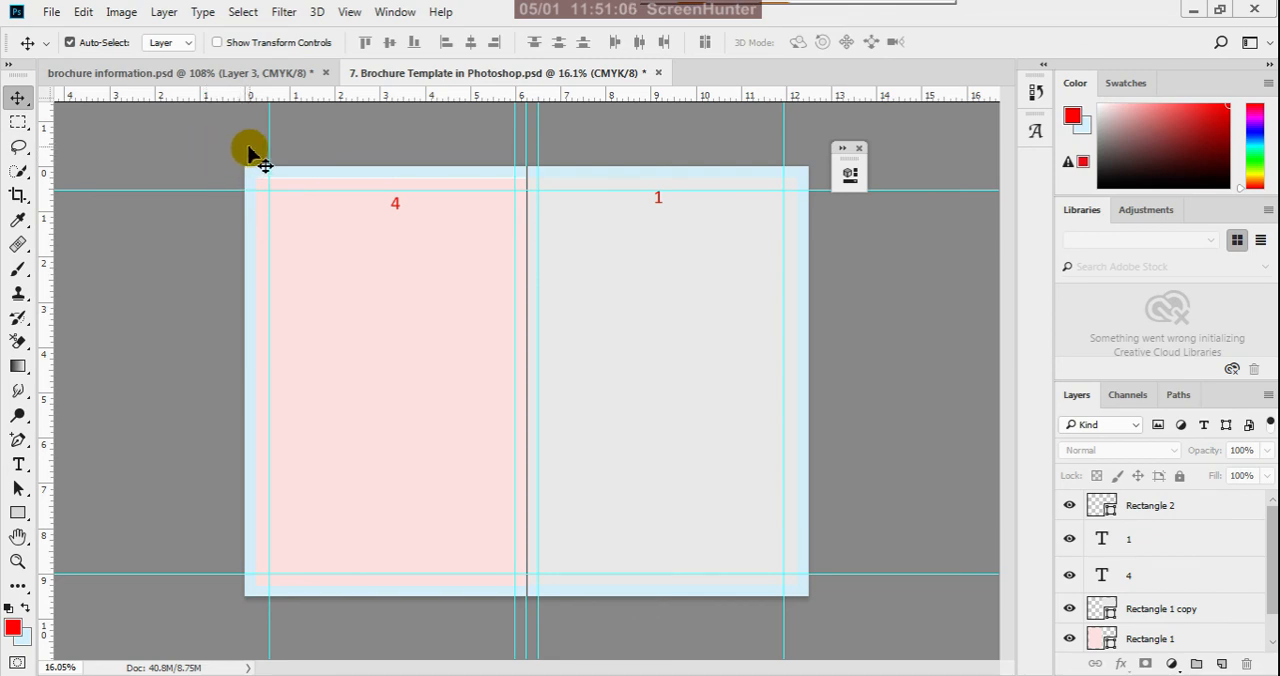
scroll(249, 150, "up", 4)
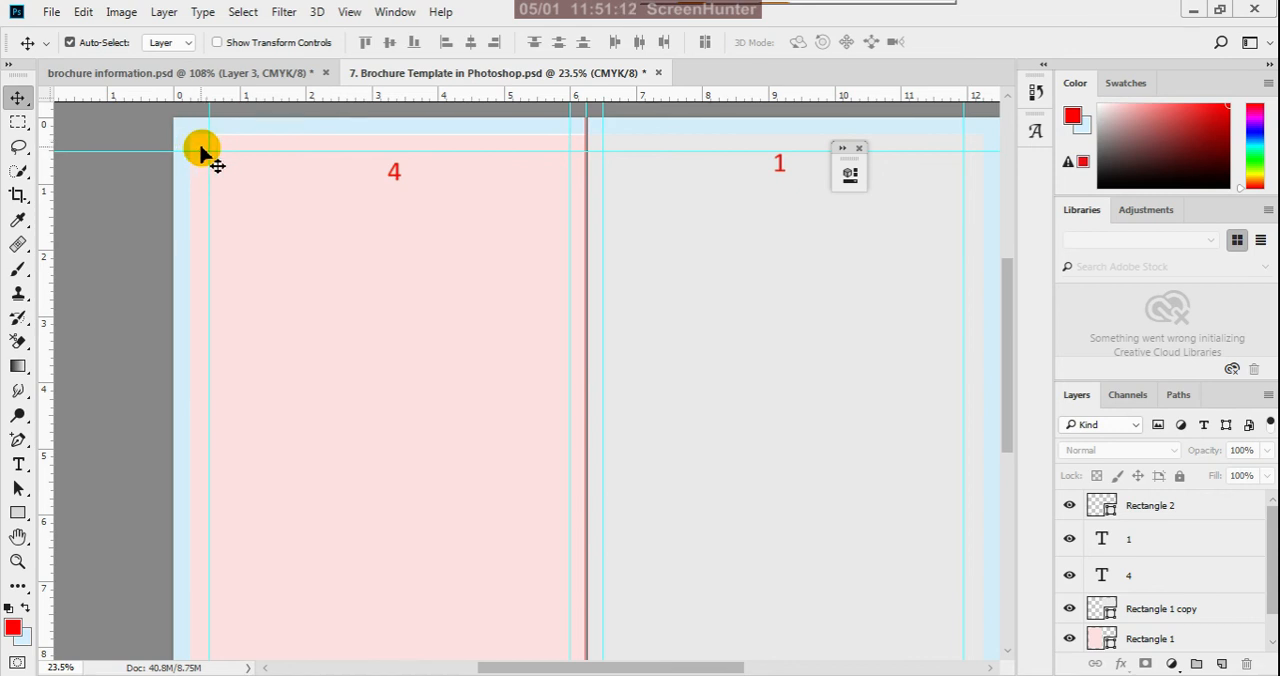
scroll(228, 190, "down", 2)
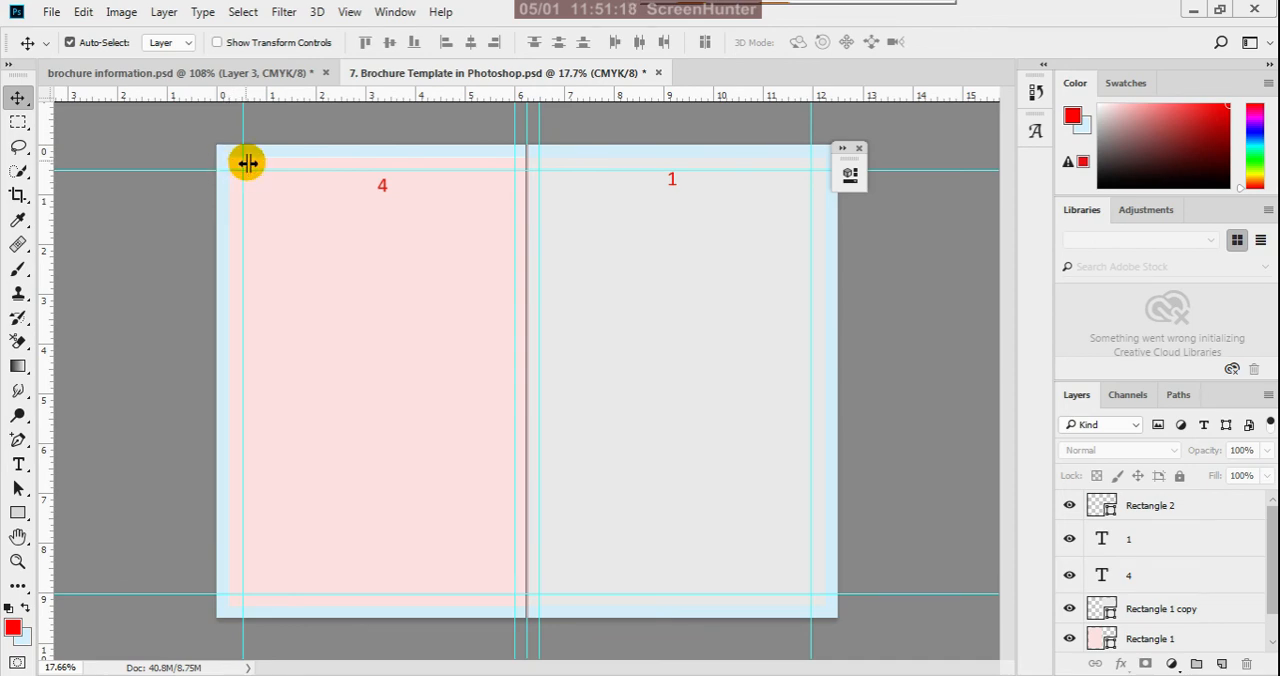
scroll(230, 165, "up", 2)
scroll(229, 165, "down", 2)
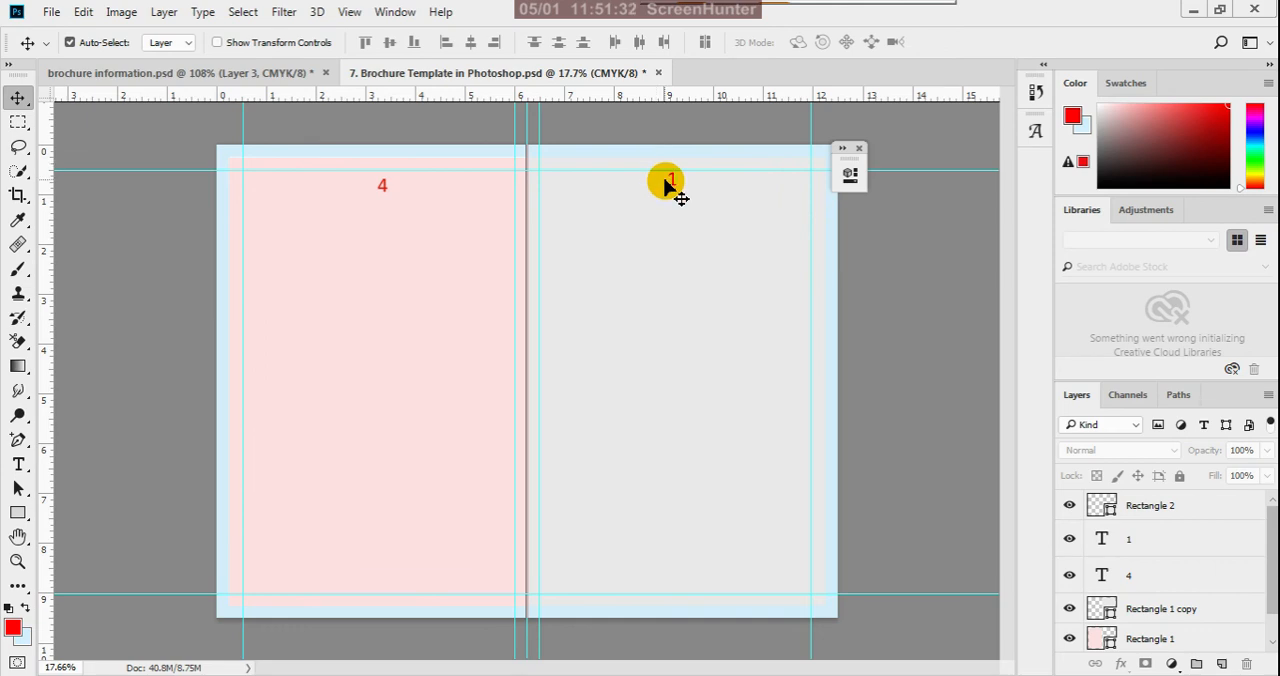
scroll(1163, 511, "down", 1)
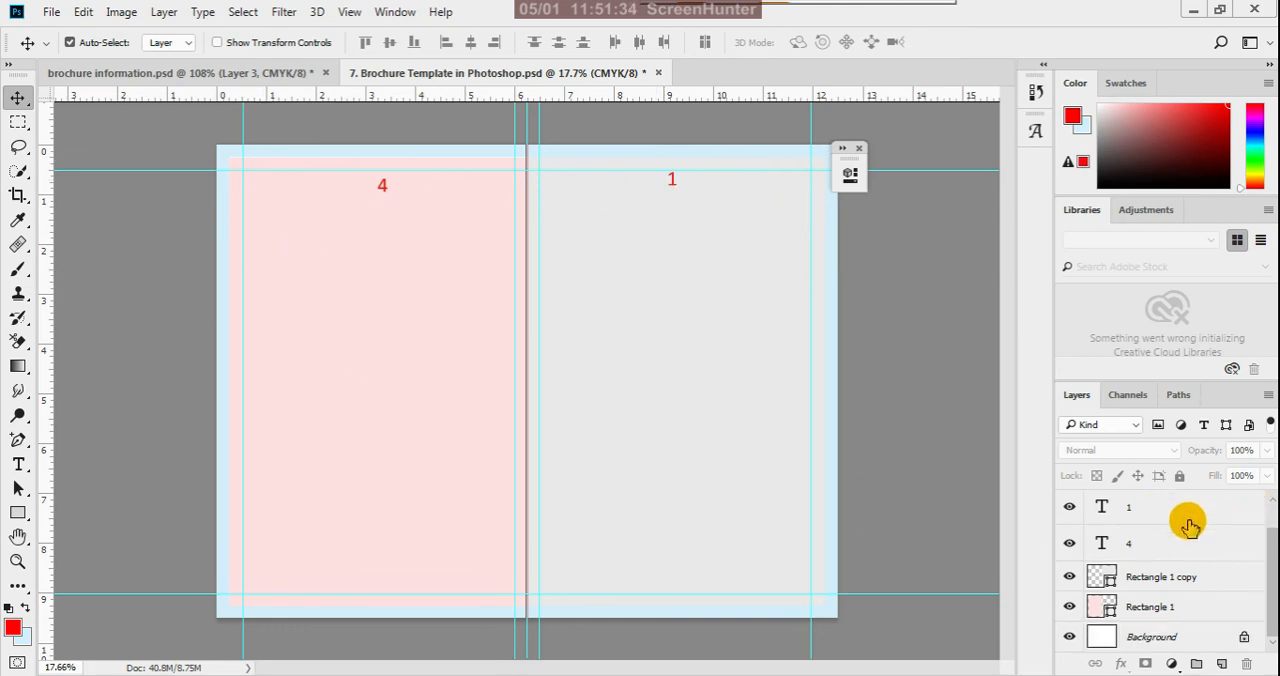
scroll(798, 465, "up", 1)
scroll(775, 440, "down", 1)
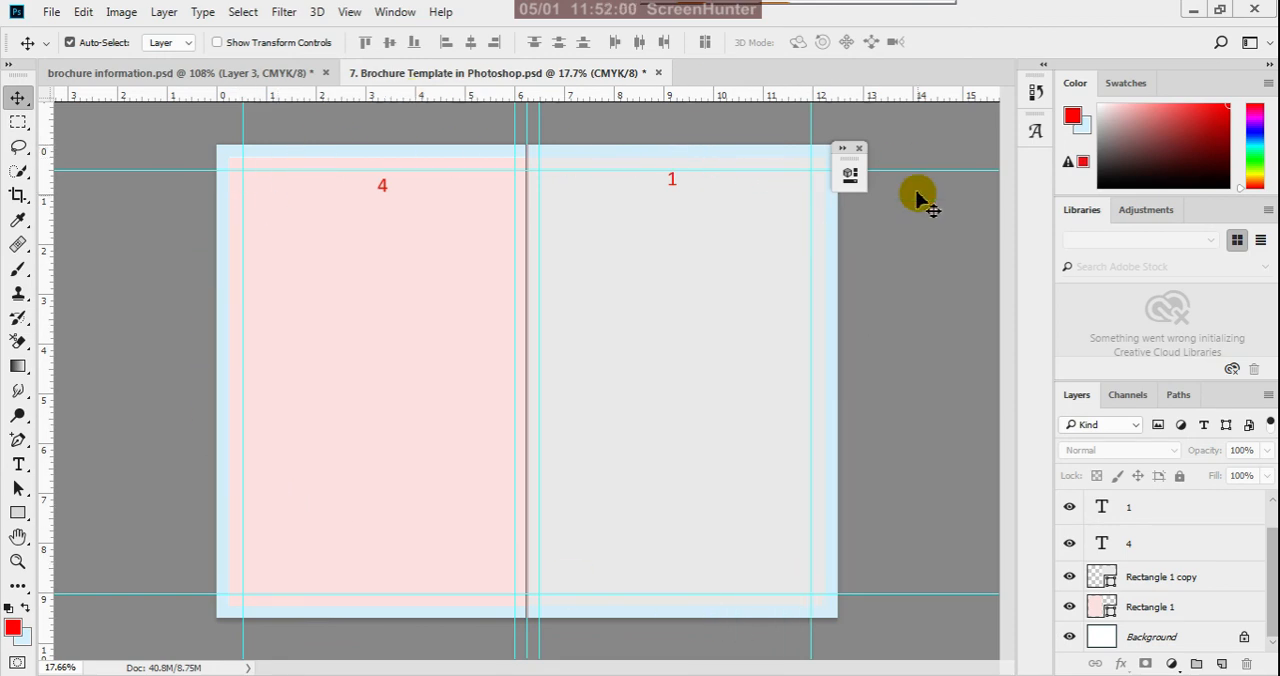
scroll(587, 376, "down", 5)
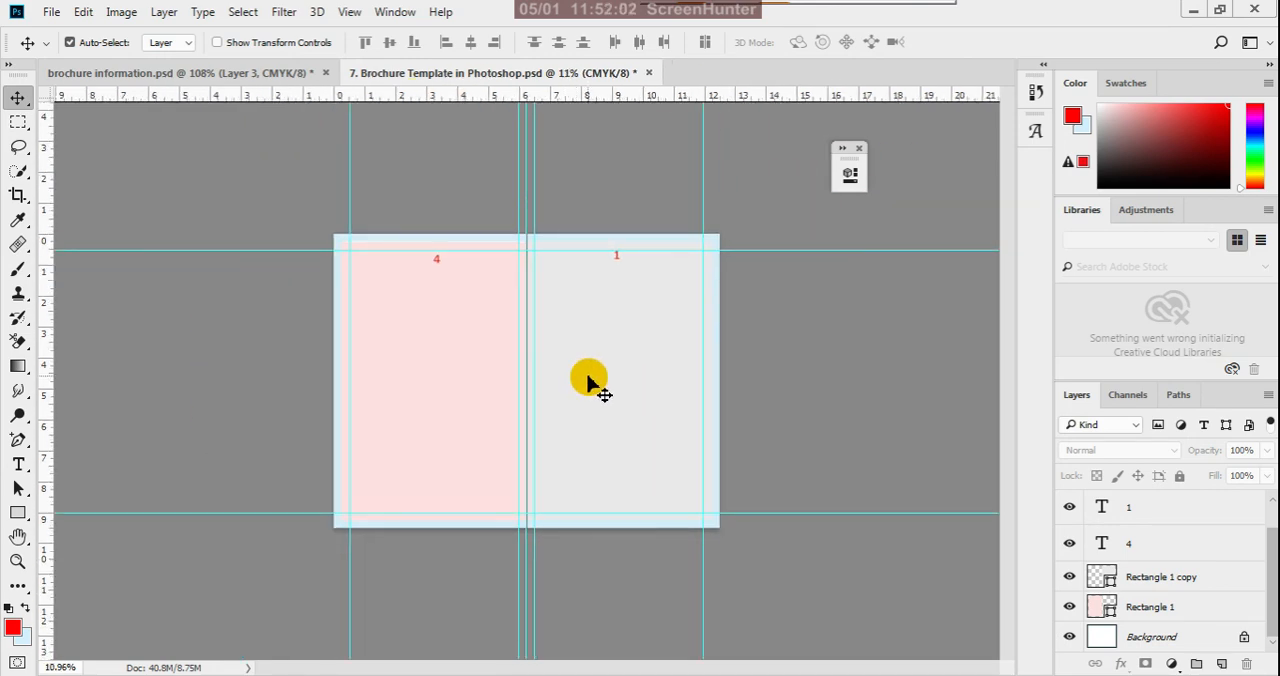
scroll(620, 393, "up", 1)
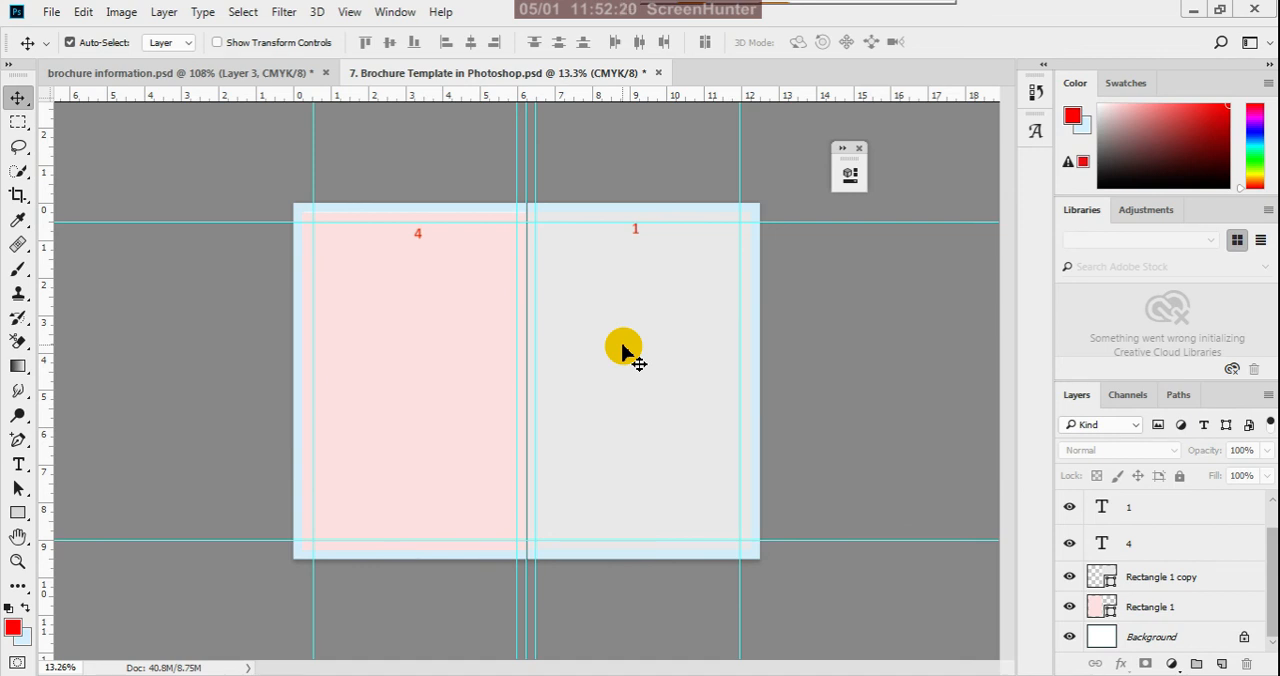
scroll(600, 226, "up", 1)
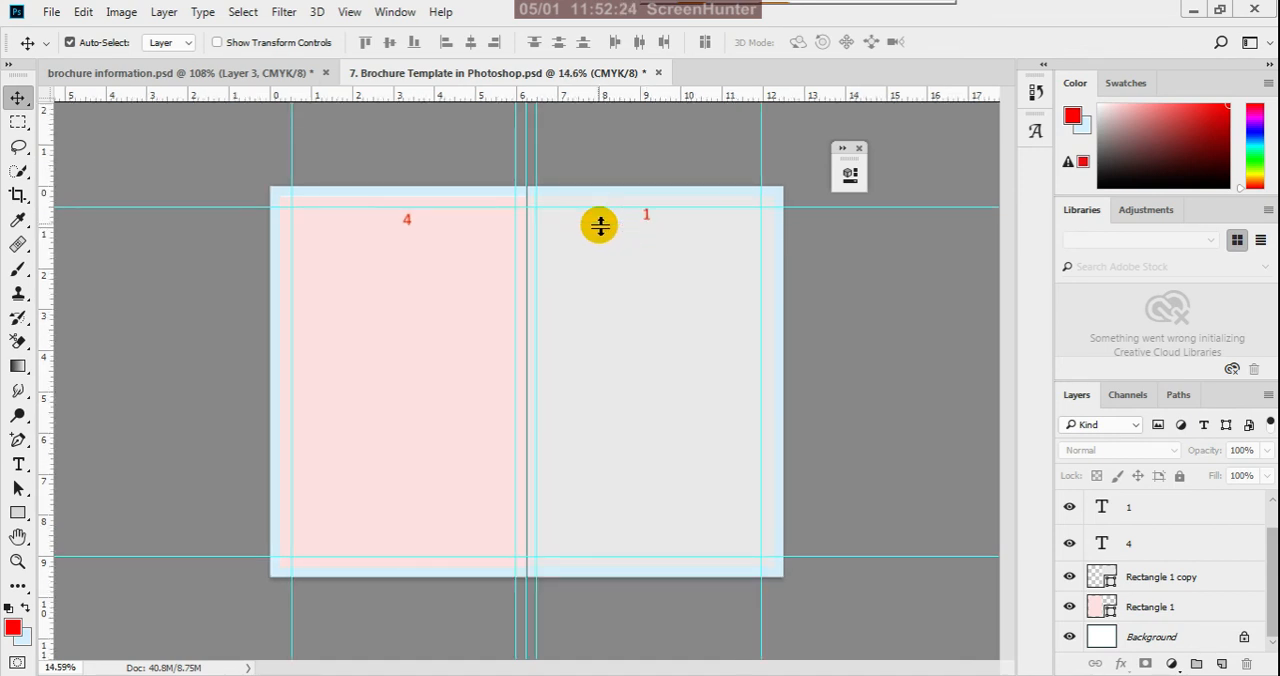
- Examine the fold types, half-fold dimension diagram, paper size chart and layer stack in the brochure information.psd document
left_click(302, 73)
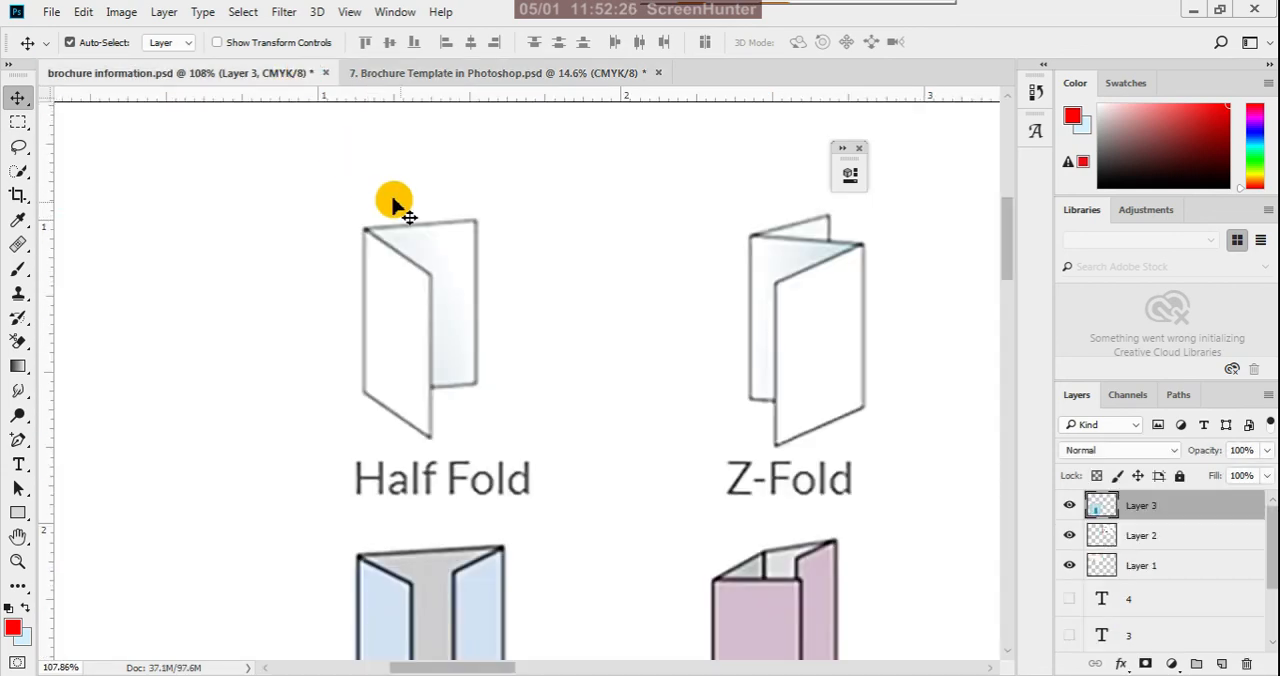
scroll(393, 203, "down", 12)
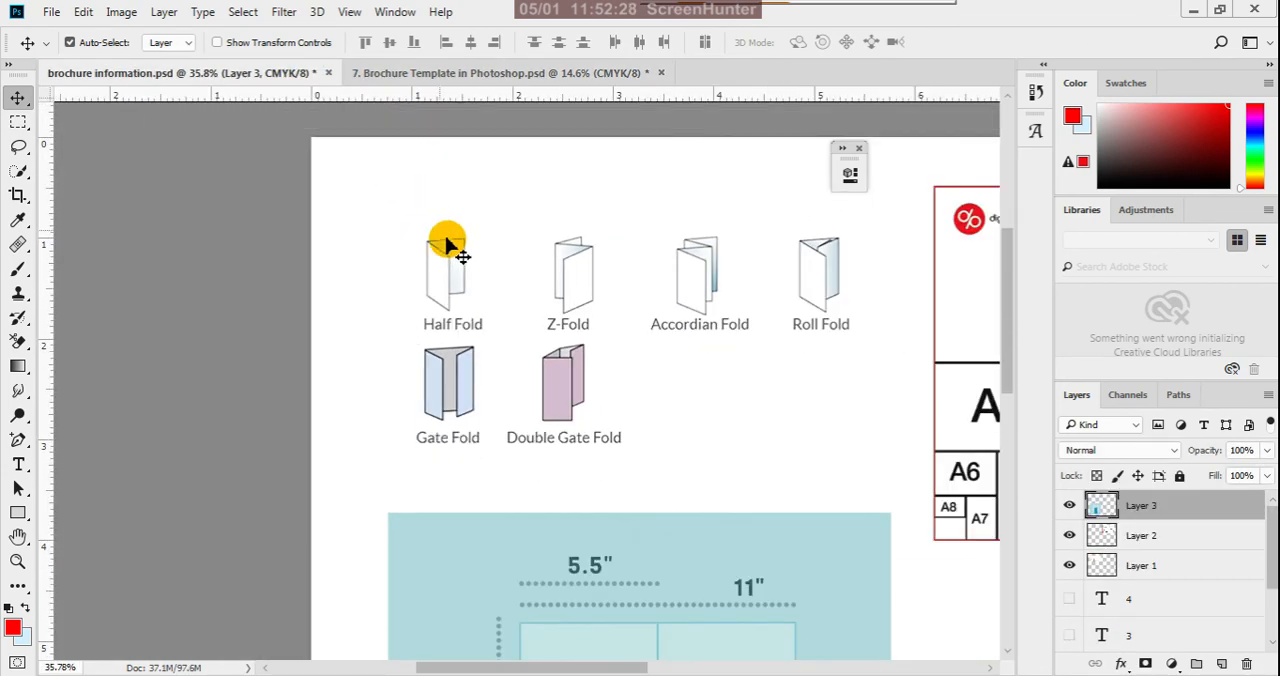
scroll(447, 245, "down", 3)
scroll(486, 263, "down", 2)
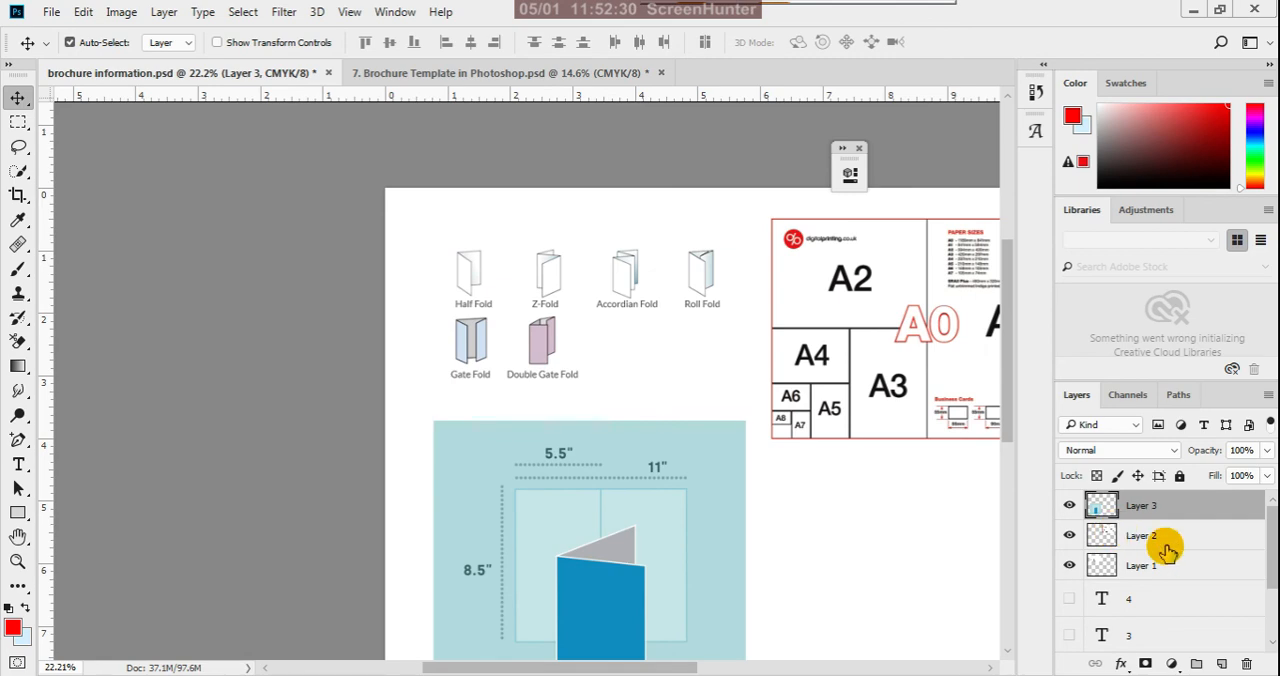
scroll(1166, 545, "down", 3)
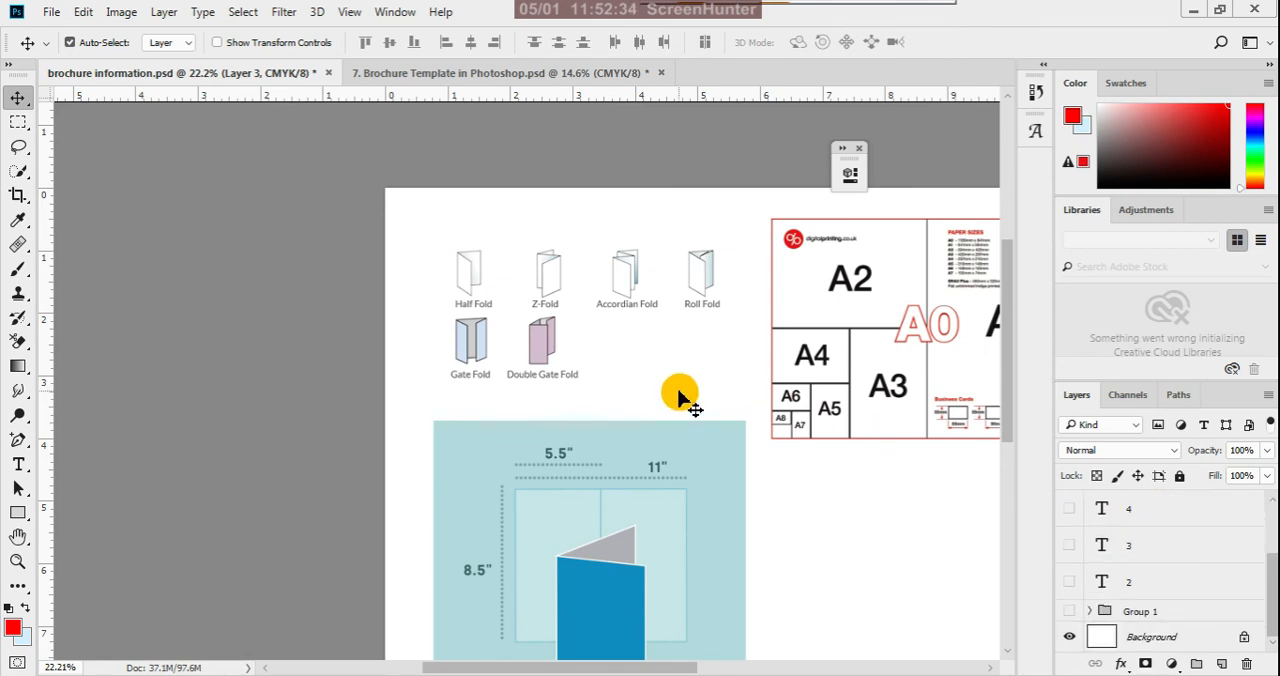
scroll(657, 368, "down", 1)
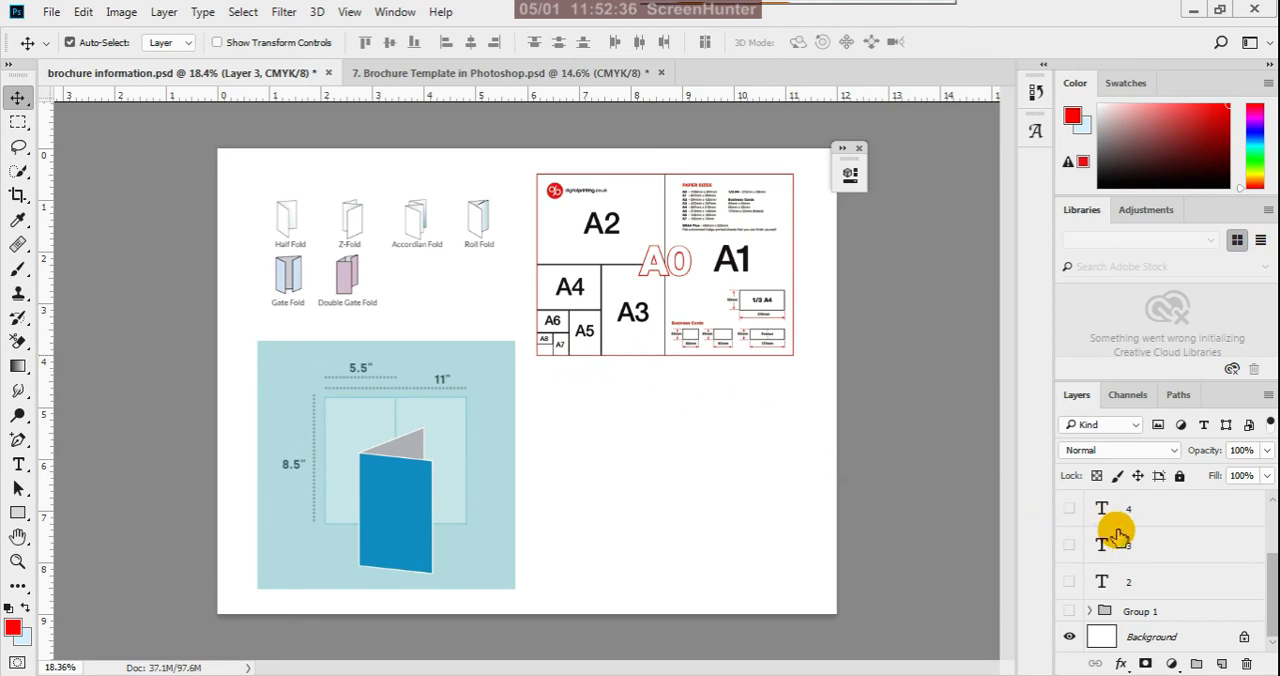
- Return to the Brochure Template in Photoshop document and inspect the top edge of the bleed border near the fold
left_click(532, 74)
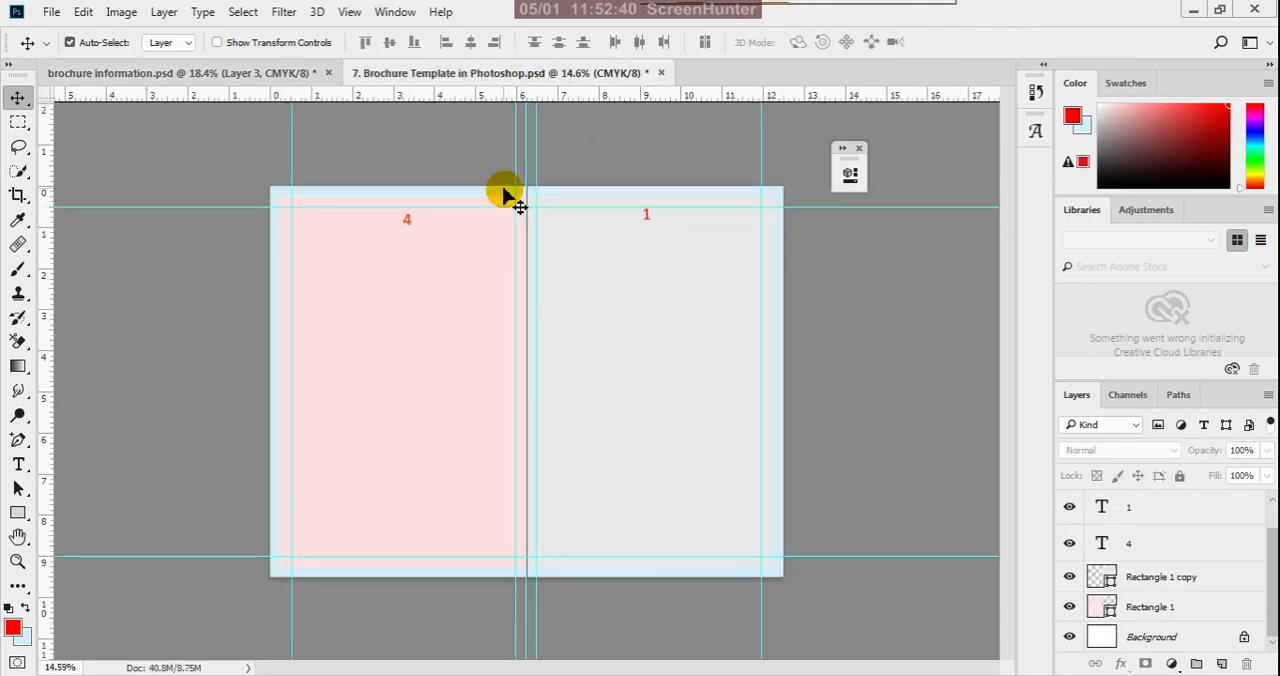
scroll(505, 192, "up", 1)
scroll(640, 300, "down", 1)
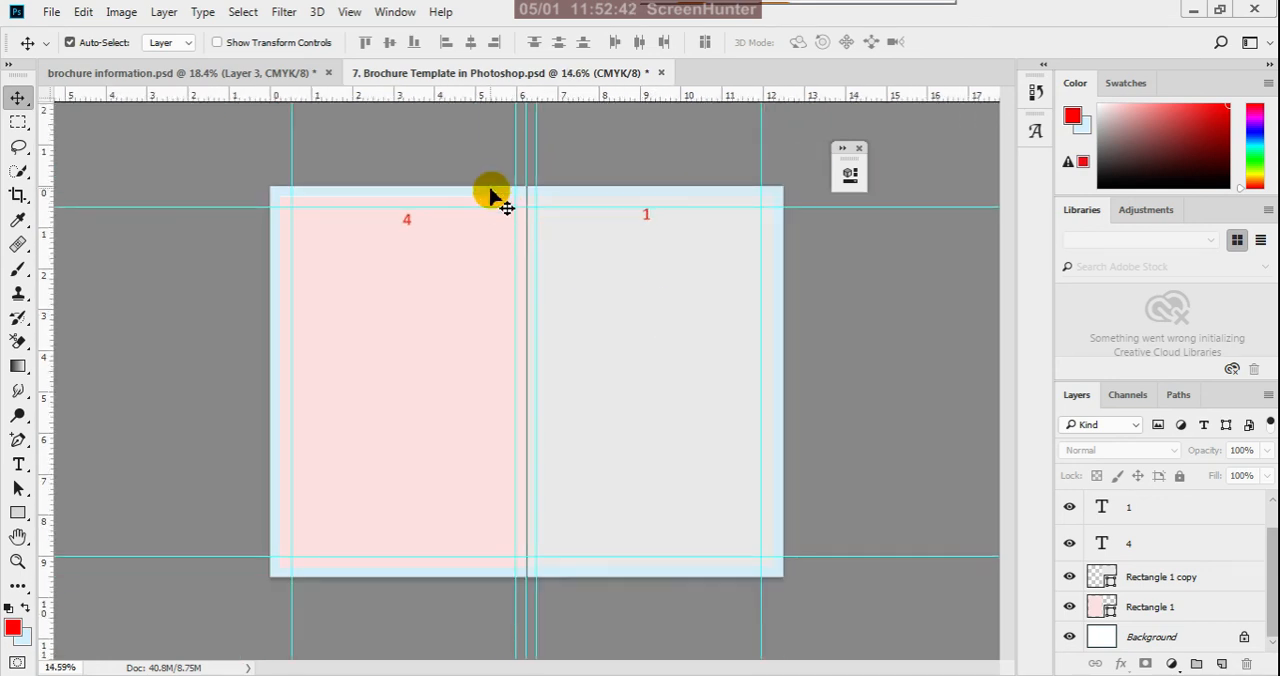
scroll(491, 190, "up", 1)
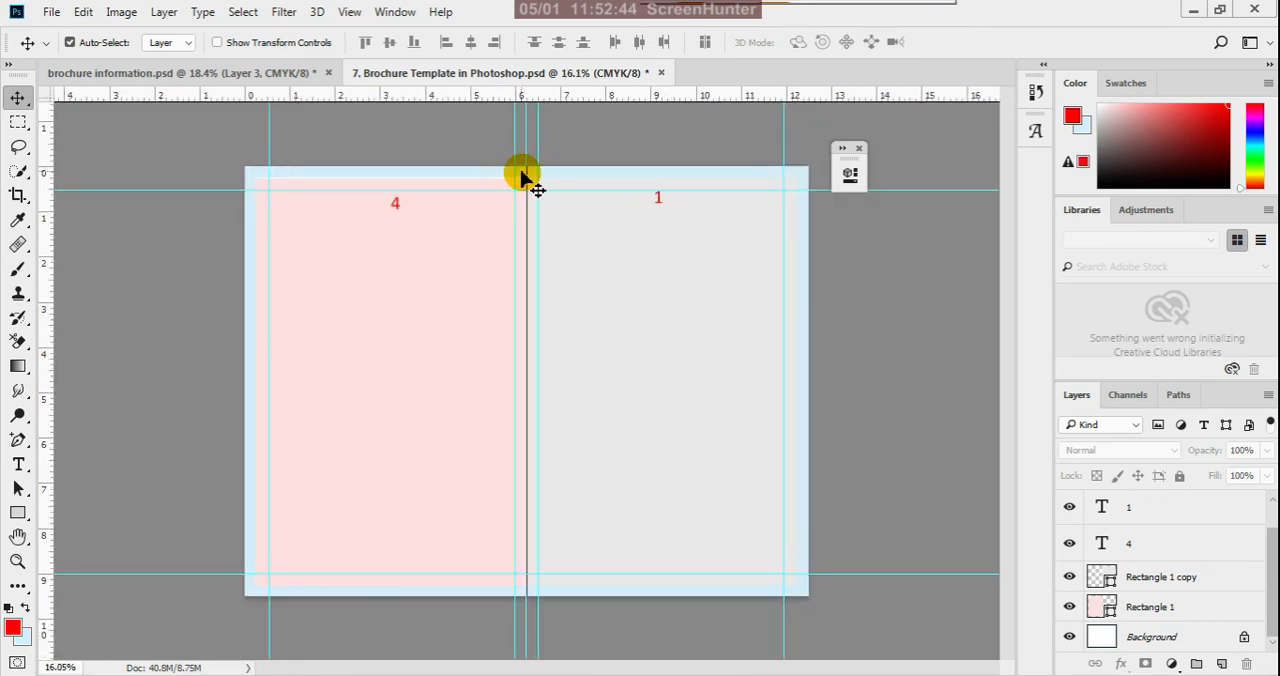